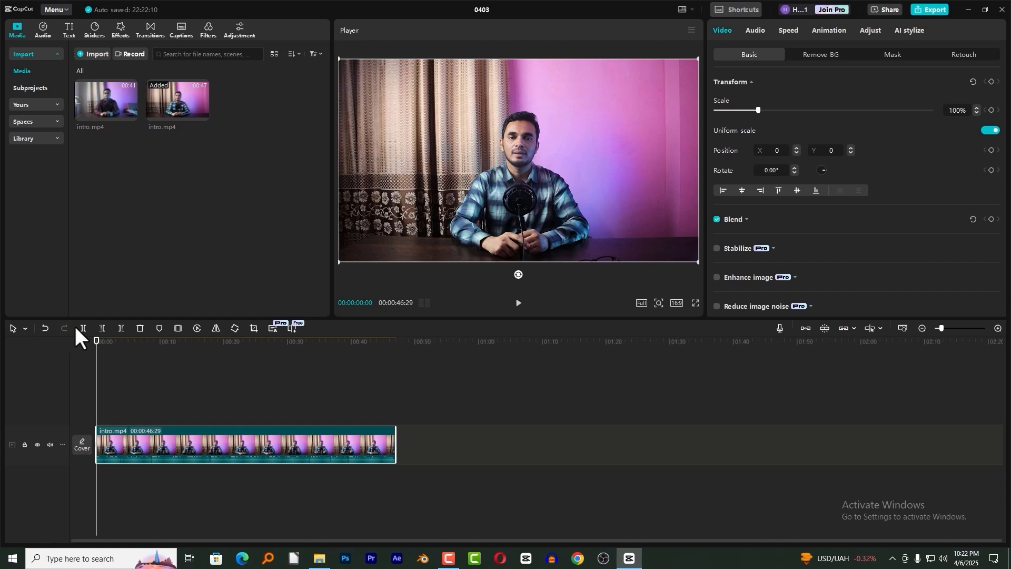
# Step: Scrub and play through the intro.mp4 clip on the timeline to review the footage
pyautogui.moveTo(114, 354); pyautogui.dragTo(134, 353)
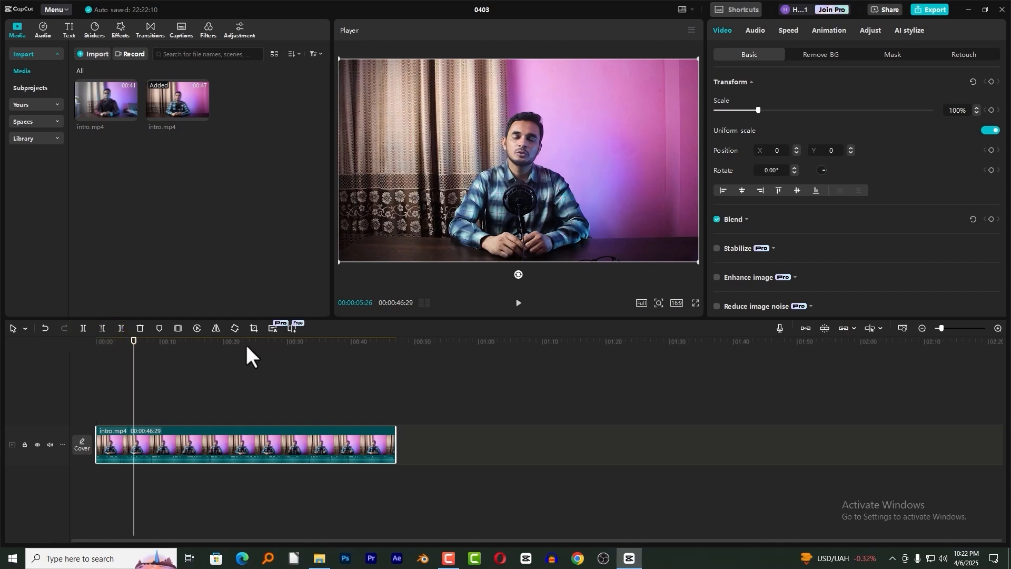
pyautogui.moveTo(160, 341); pyautogui.dragTo(171, 342)
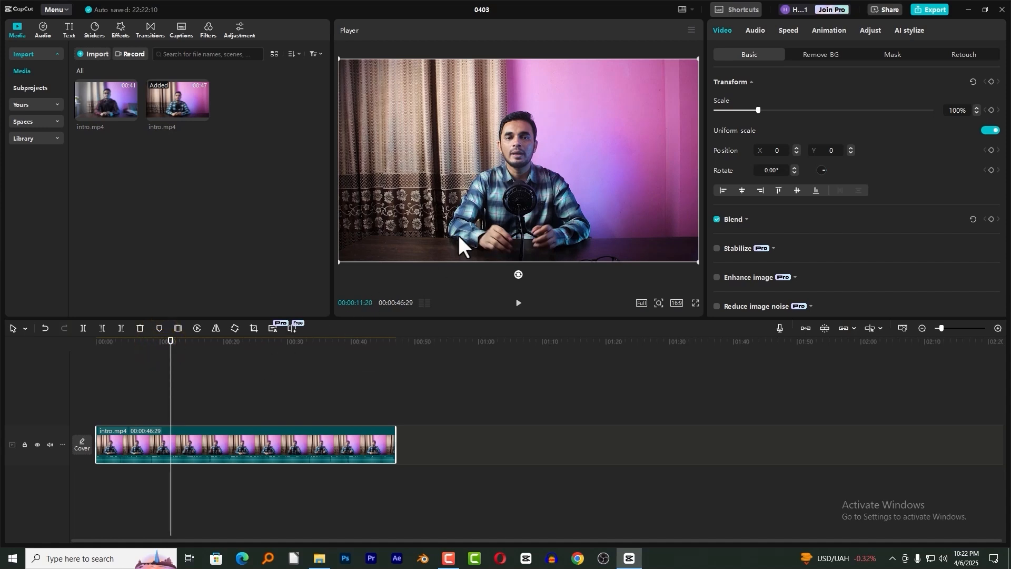
pyautogui.press('space')
pyautogui.press('space')
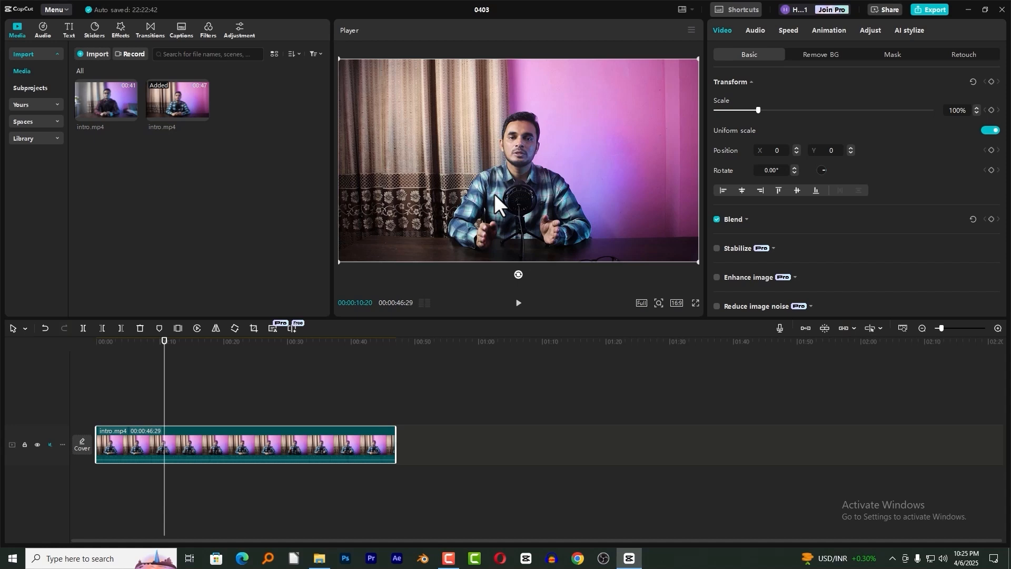
# Step: Return the playhead to the first frame and set up a still frame export into the Desktop's fake studio folder
pyautogui.moveTo(165, 343); pyautogui.dragTo(85, 347)
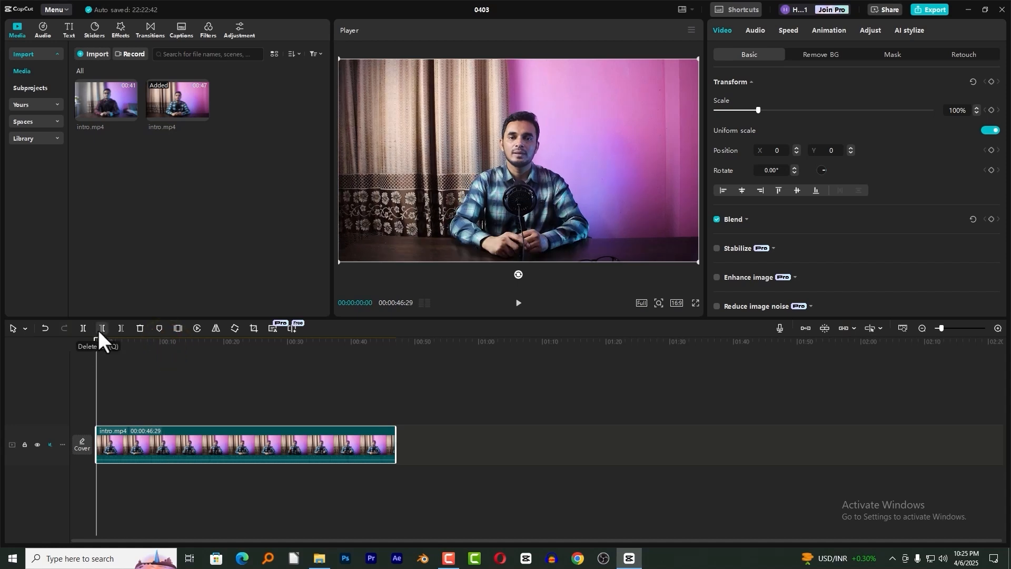
pyautogui.moveTo(123, 344); pyautogui.dragTo(86, 347)
pyautogui.click(691, 29)
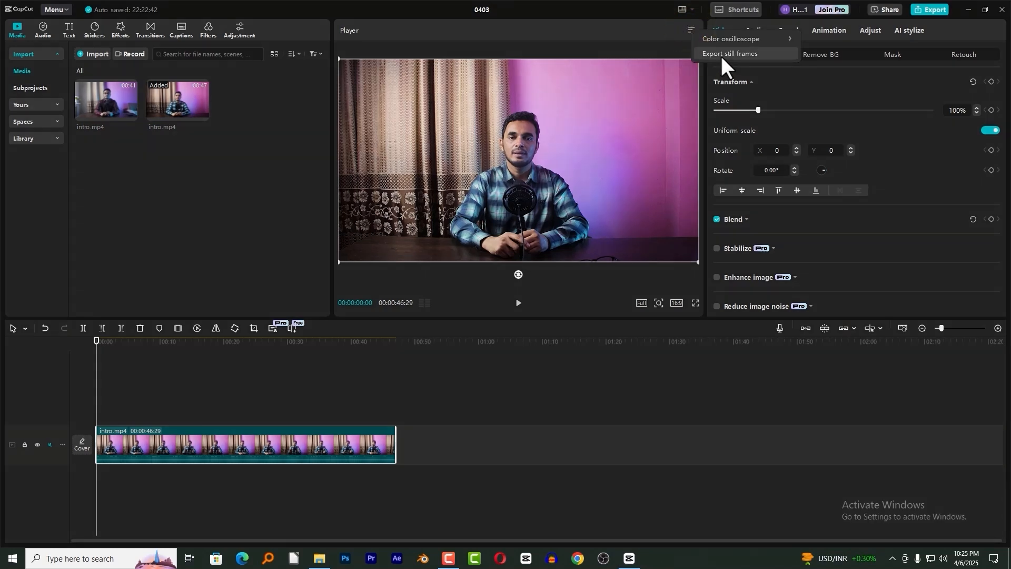
pyautogui.click(729, 54)
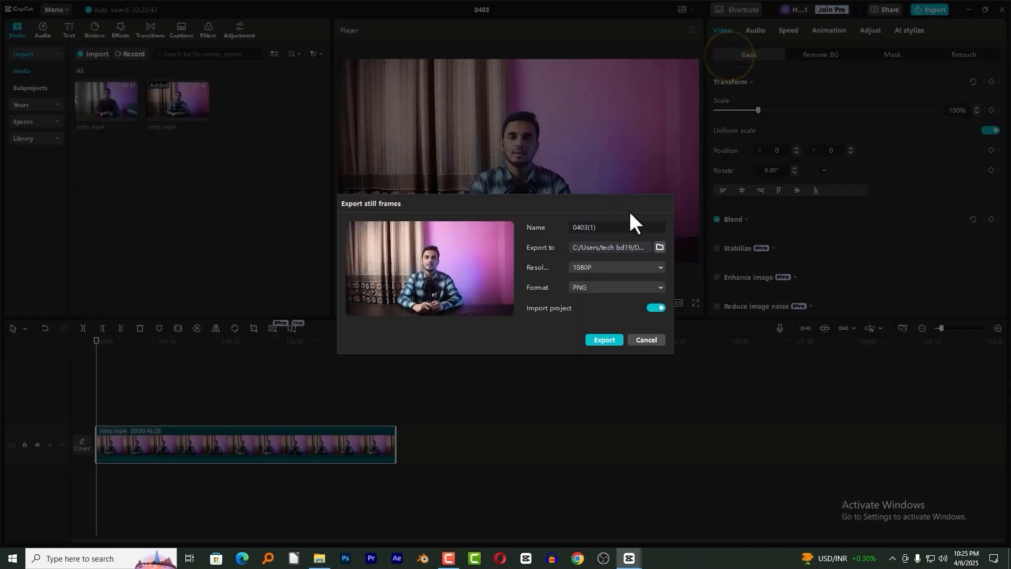
pyautogui.click(658, 246)
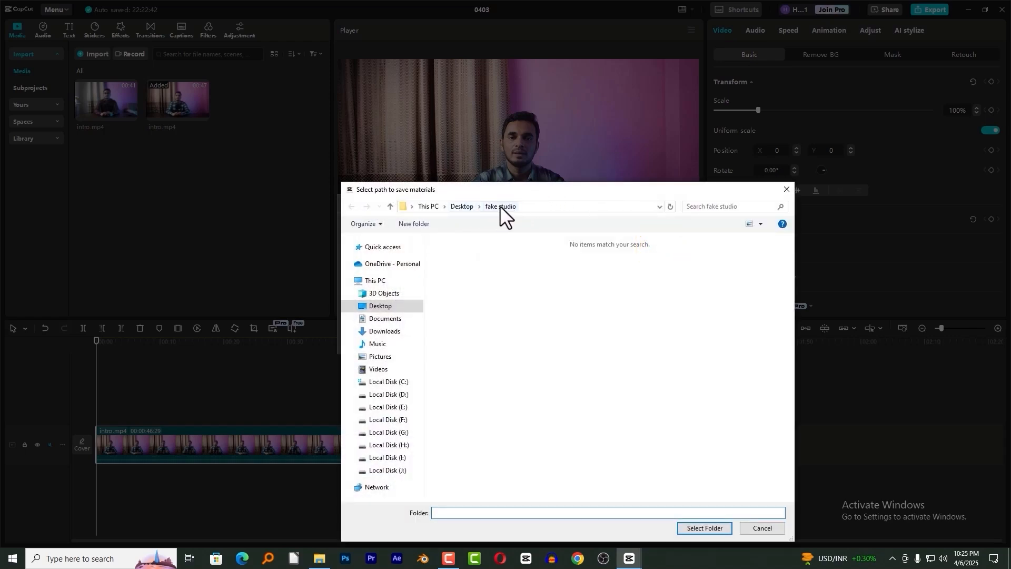
pyautogui.click(685, 525)
# Step: Name the still frame 01, export it as a 1080P PNG imported into the project, and preview it in the media library
pyautogui.doubleClick(598, 227)
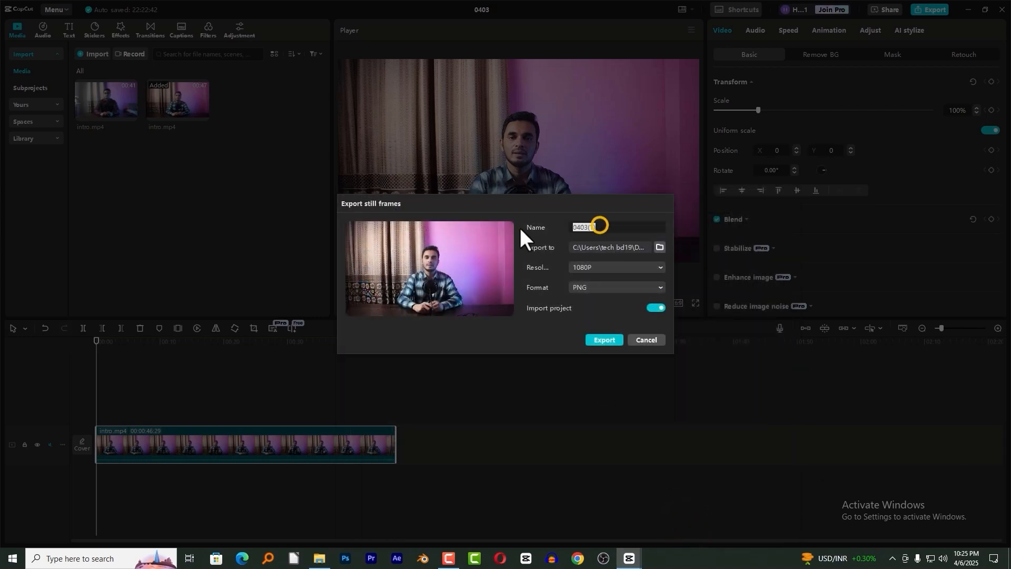
pyautogui.write('01')
pyautogui.click(603, 270)
pyautogui.click(593, 272)
pyautogui.click(590, 285)
pyautogui.click(590, 285)
pyautogui.click(590, 285)
pyautogui.click(590, 304)
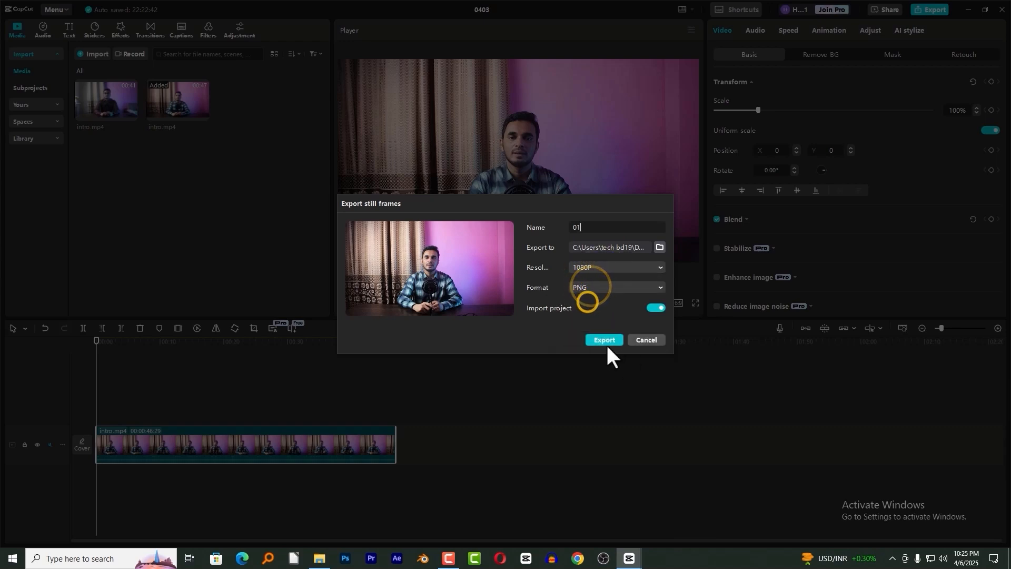
pyautogui.click(601, 336)
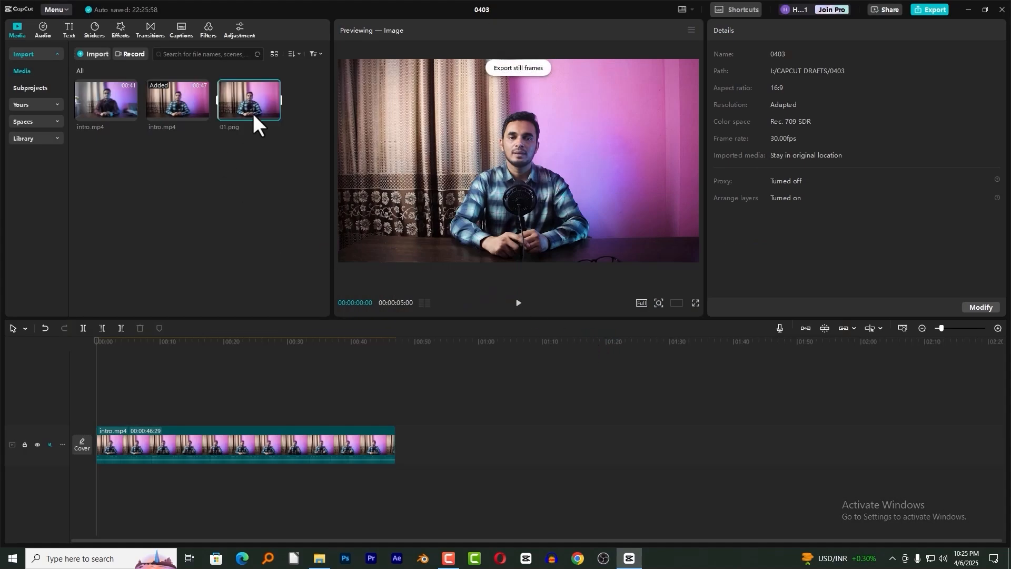
pyautogui.moveTo(250, 116)
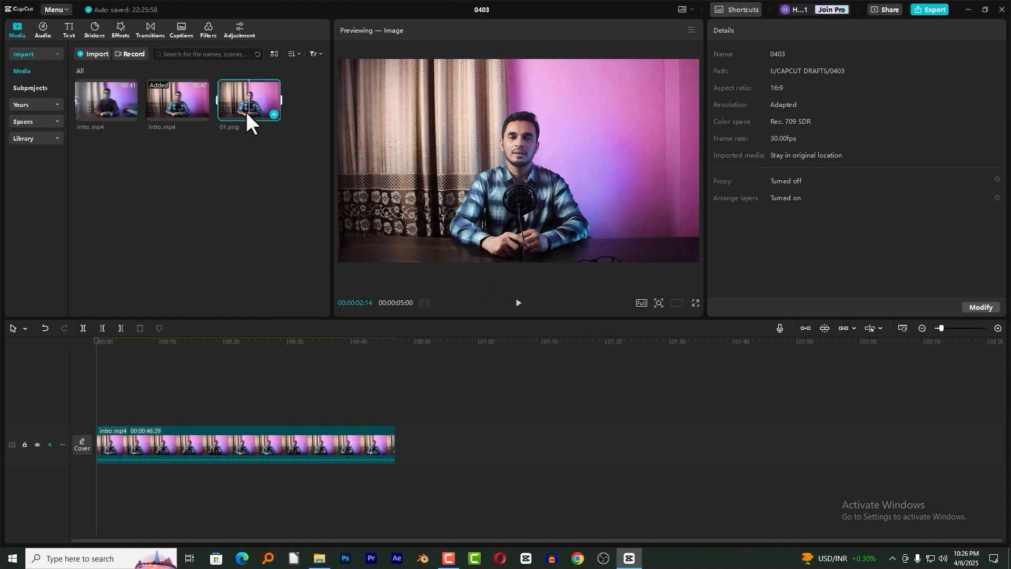
pyautogui.click(258, 87)
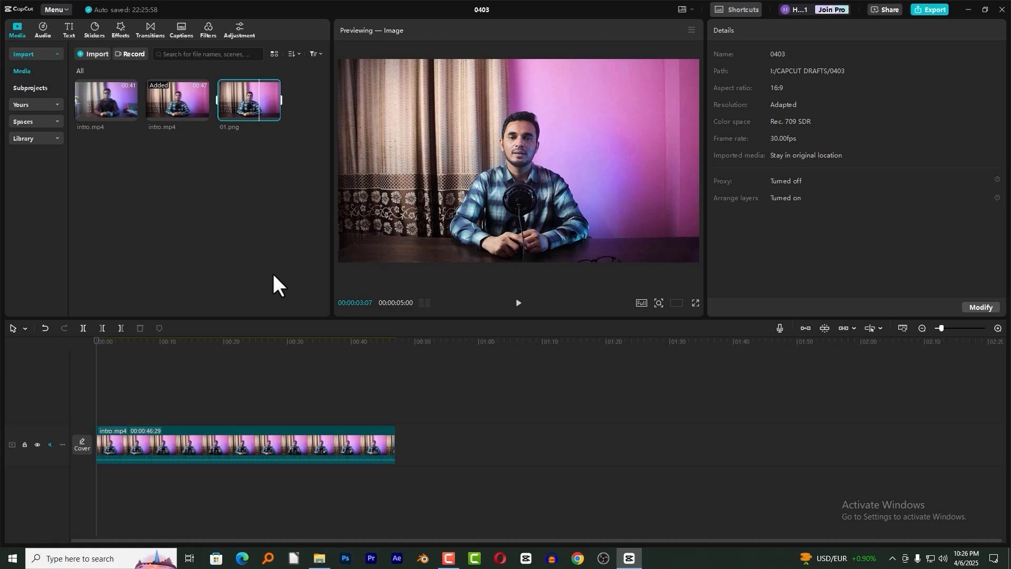
# Step: Switch to Chrome, open the Dreamina site from the search results and go to its canvas editor
pyautogui.click(578, 558)
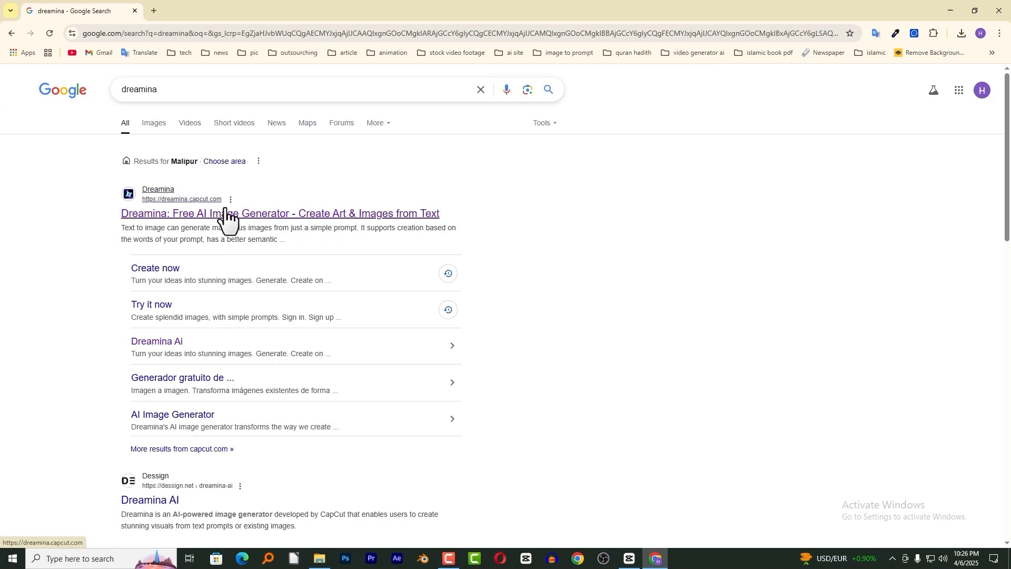
pyautogui.click(324, 209)
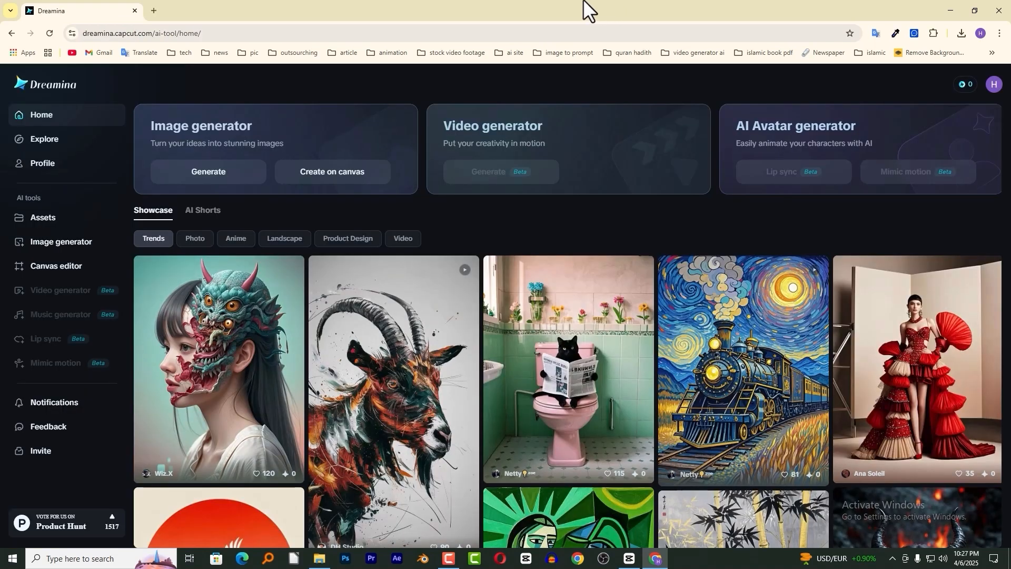
pyautogui.click(994, 85)
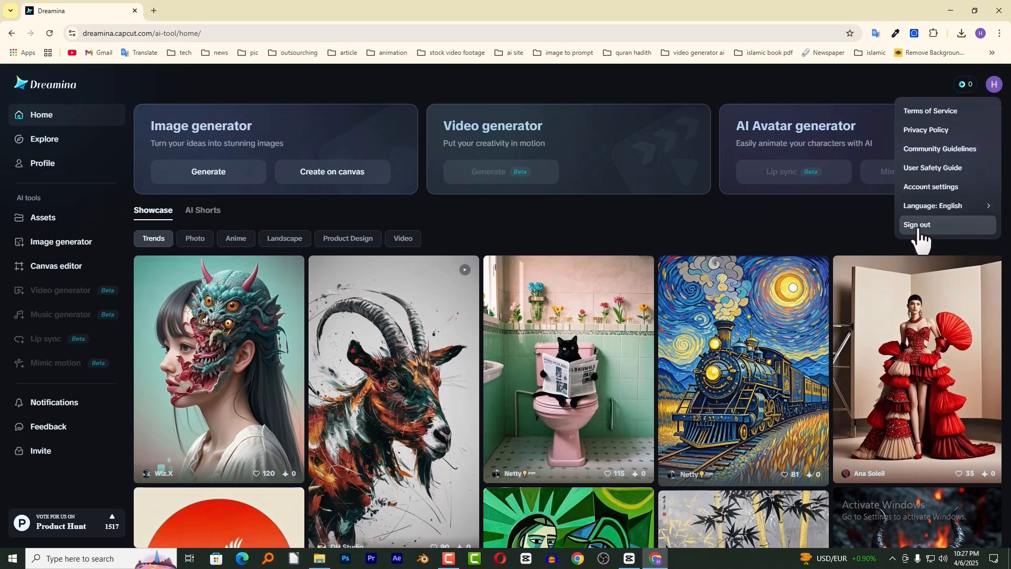
pyautogui.click(469, 83)
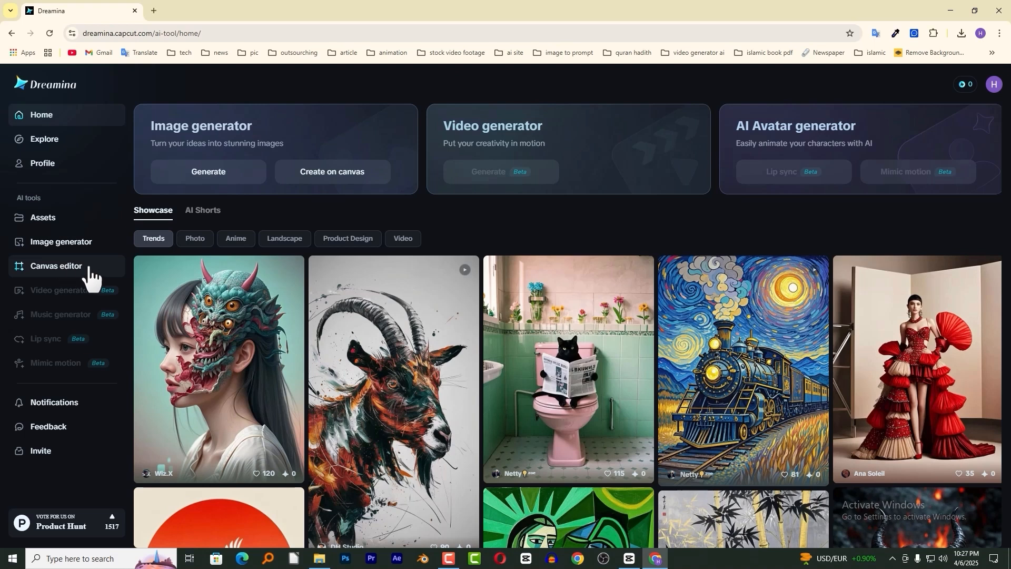
pyautogui.click(70, 266)
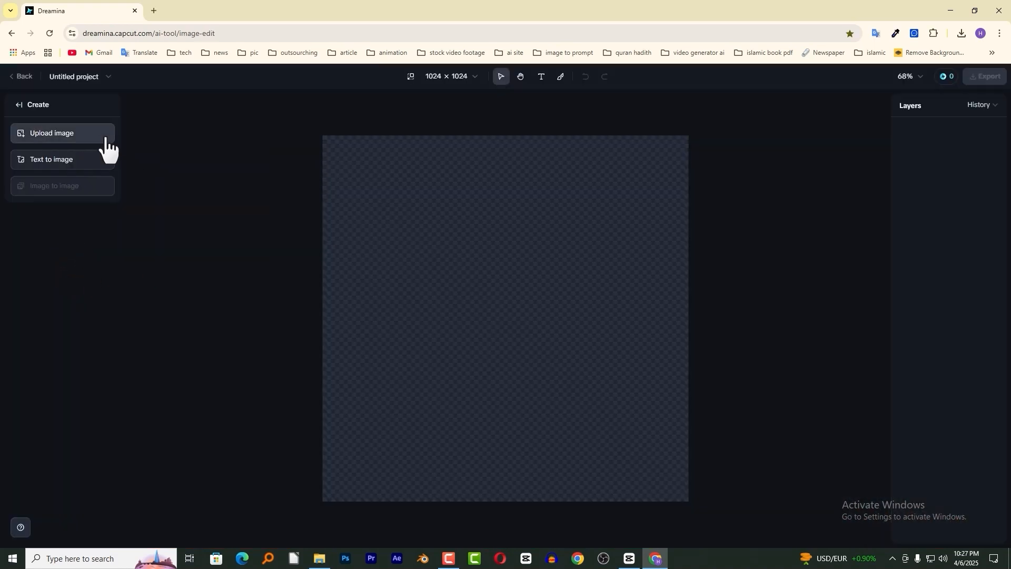
# Step: Upload the image 01 from the fake studio folder and resize the canvas to 1920 × 1080 to match it
pyautogui.click(74, 136)
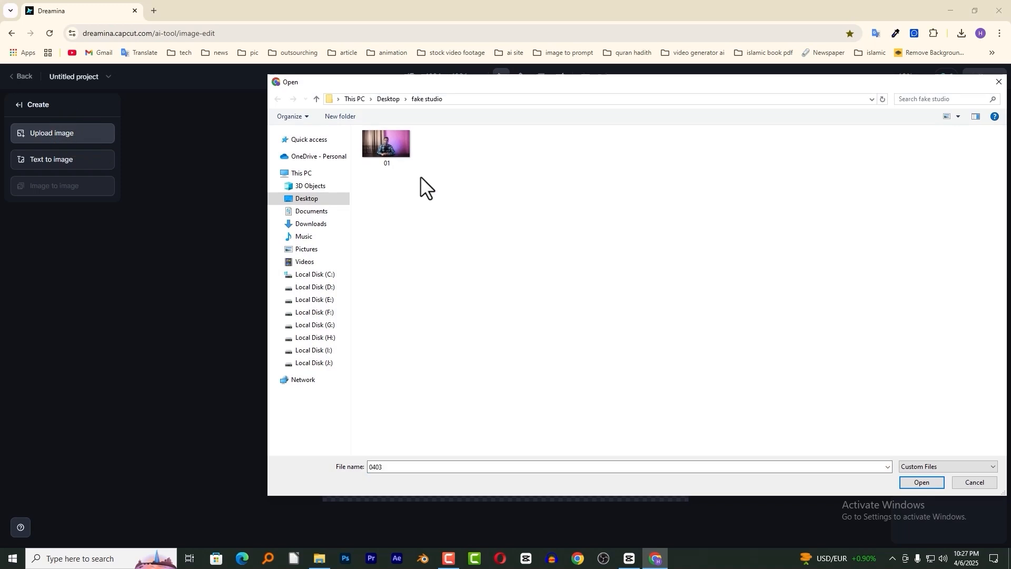
pyautogui.click(390, 140)
pyautogui.click(919, 483)
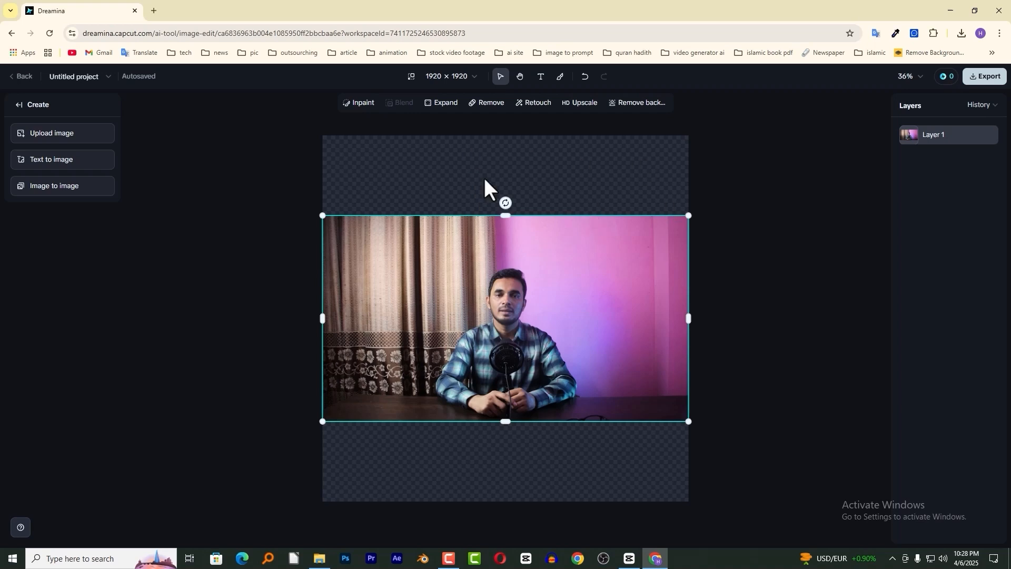
pyautogui.click(410, 80)
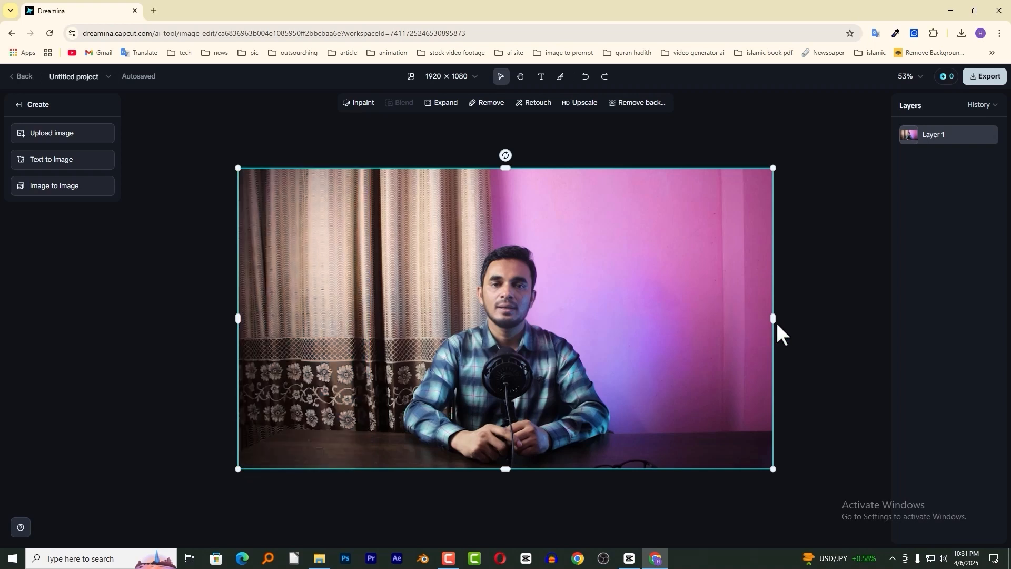
# Step: Duplicate Layer 1 and align the copy exactly over the original image on the canvas
pyautogui.click(918, 164)
pyautogui.click(512, 264)
pyautogui.click(973, 135)
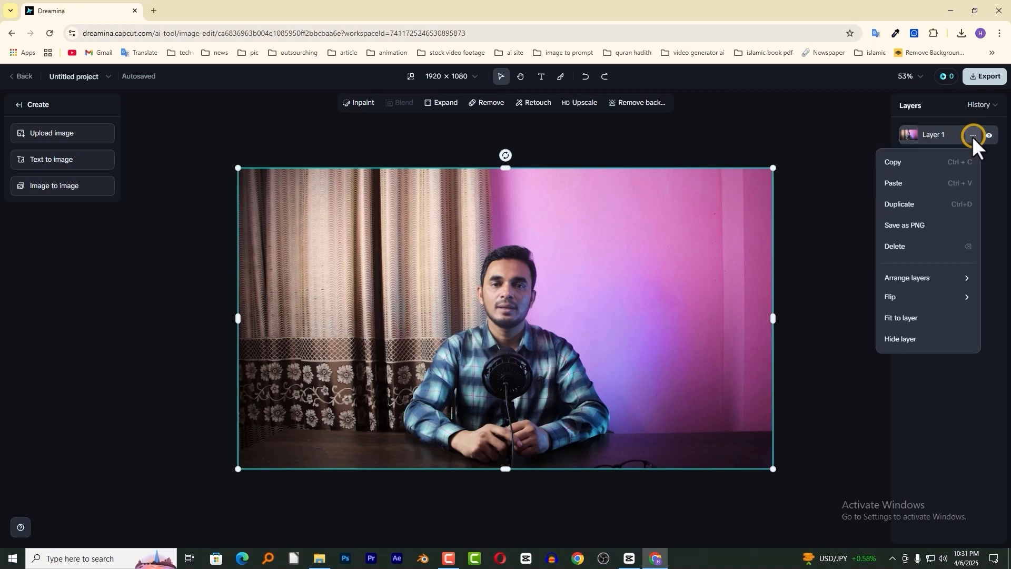
pyautogui.click(914, 203)
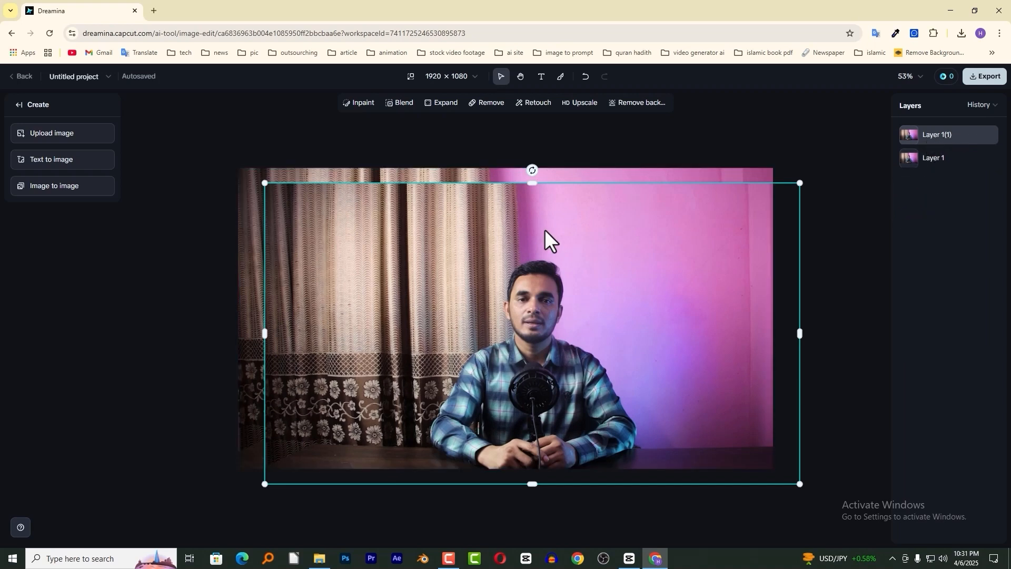
pyautogui.moveTo(389, 244); pyautogui.dragTo(365, 232)
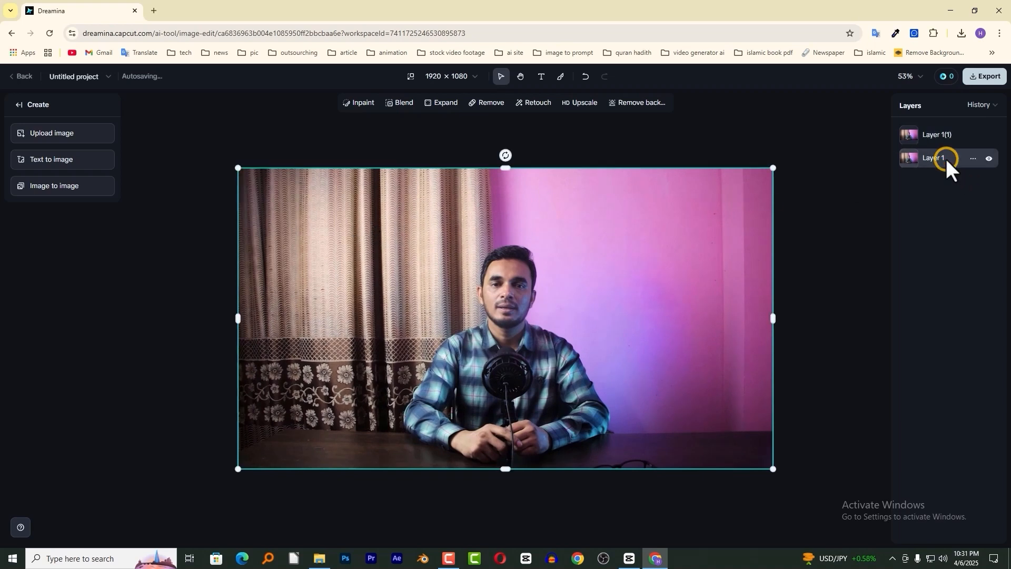
# Step: Hide the original Layer 1 and select the duplicated layer above it
pyautogui.click(933, 134)
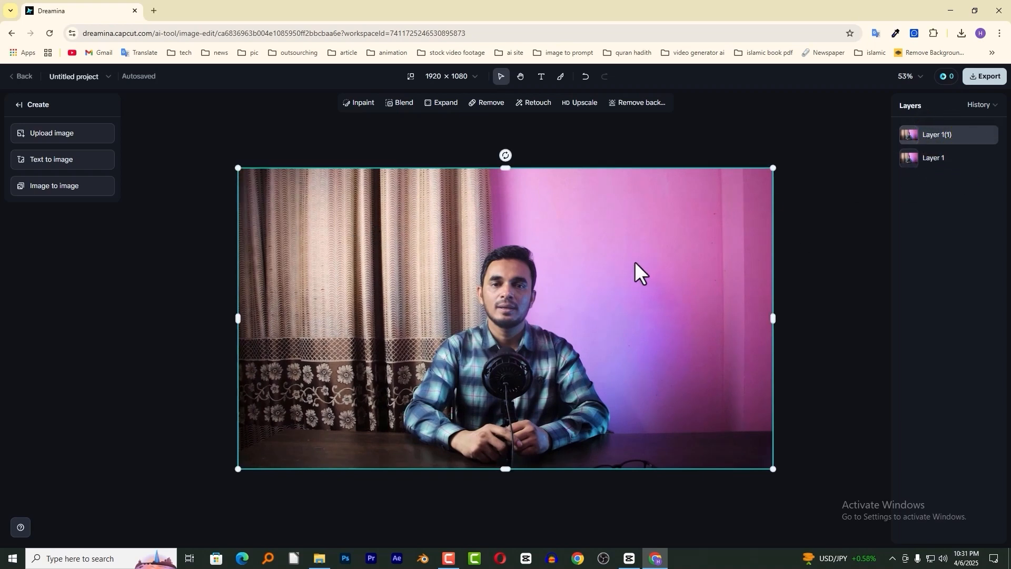
pyautogui.moveTo(991, 161)
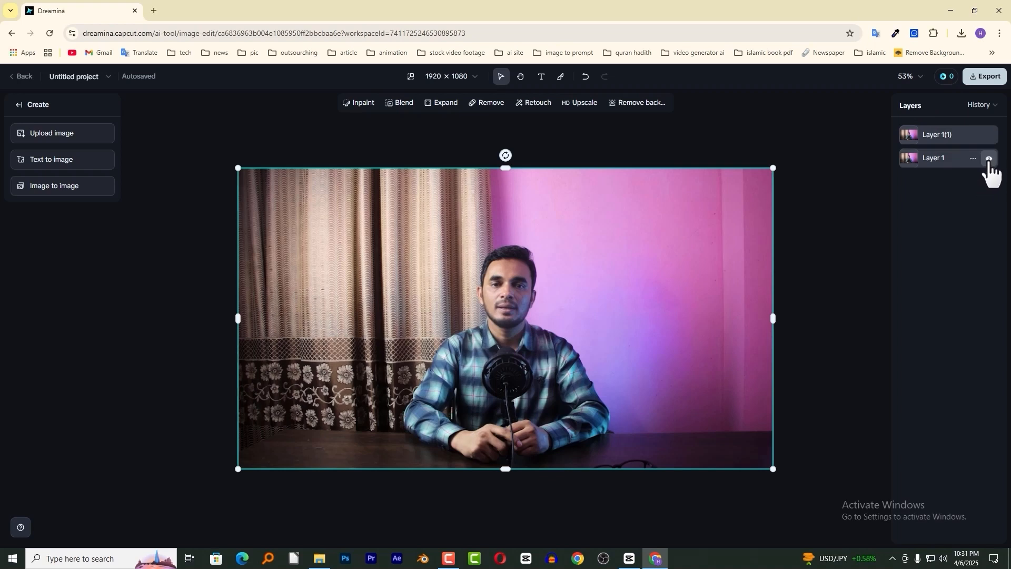
pyautogui.click(989, 159)
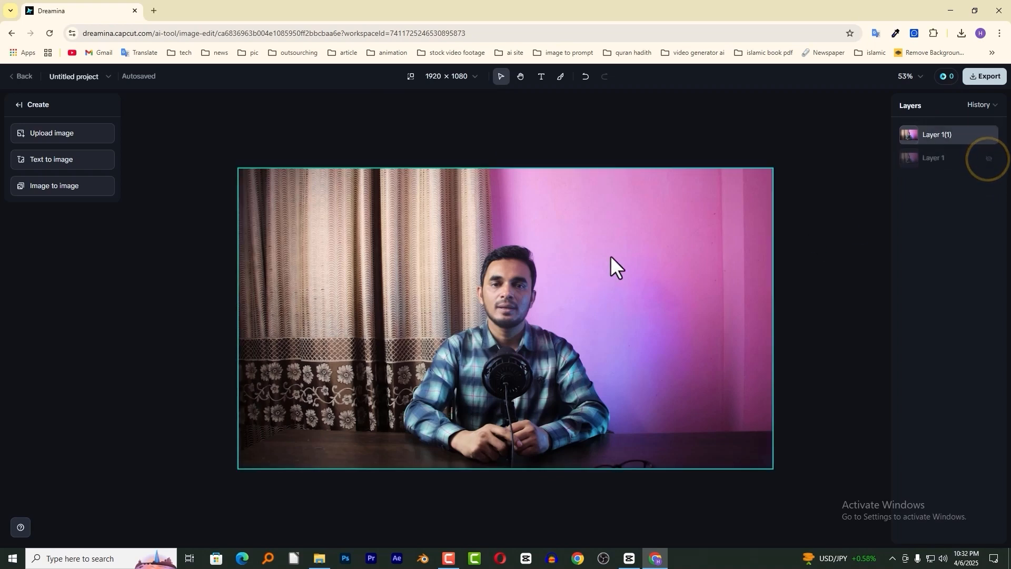
pyautogui.click(956, 134)
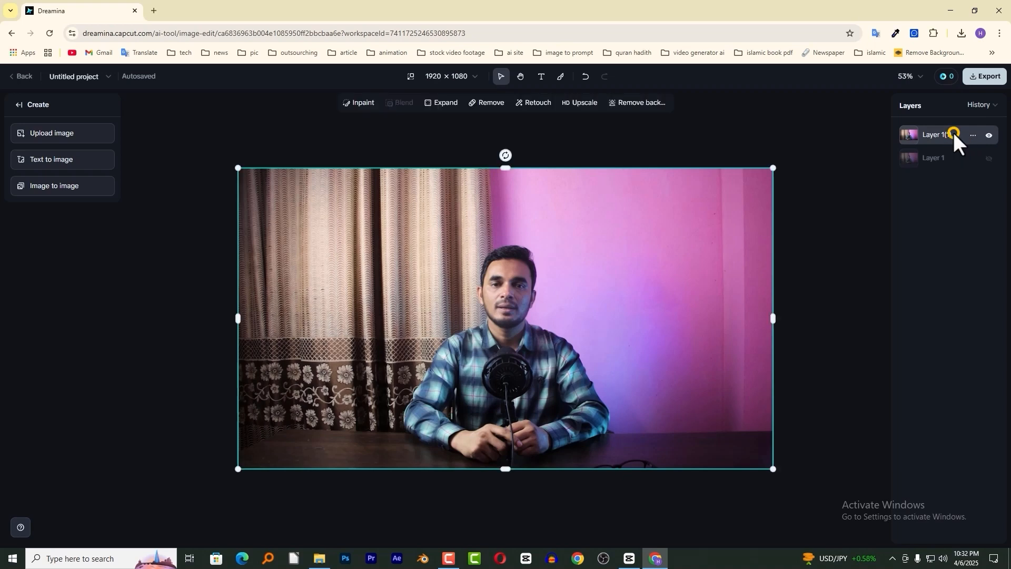
# Step: Crop both sides of the duplicated layer, keeping the full-height middle section around the seated man
pyautogui.moveTo(775, 318); pyautogui.dragTo(635, 342)
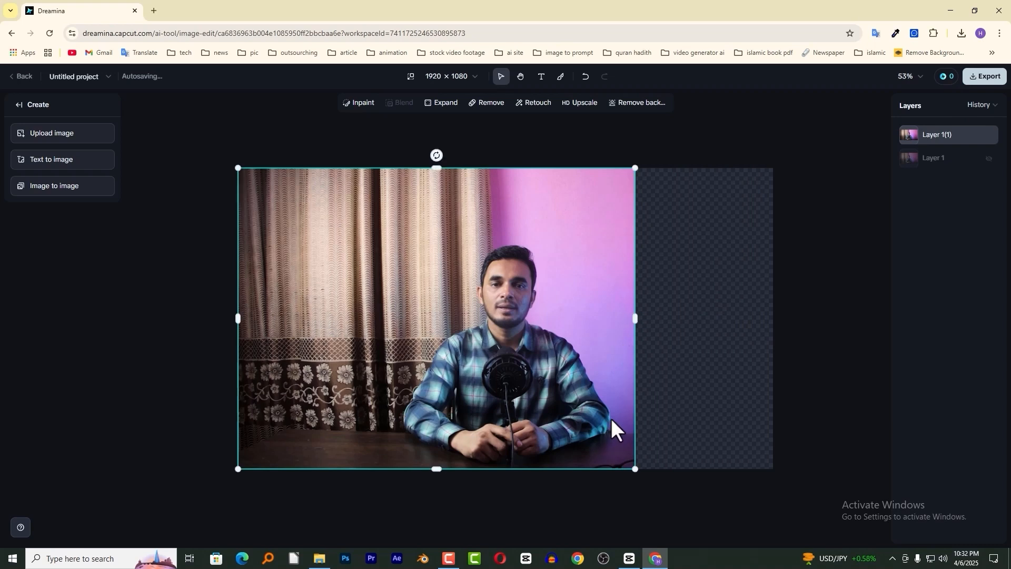
pyautogui.moveTo(636, 324); pyautogui.dragTo(642, 322)
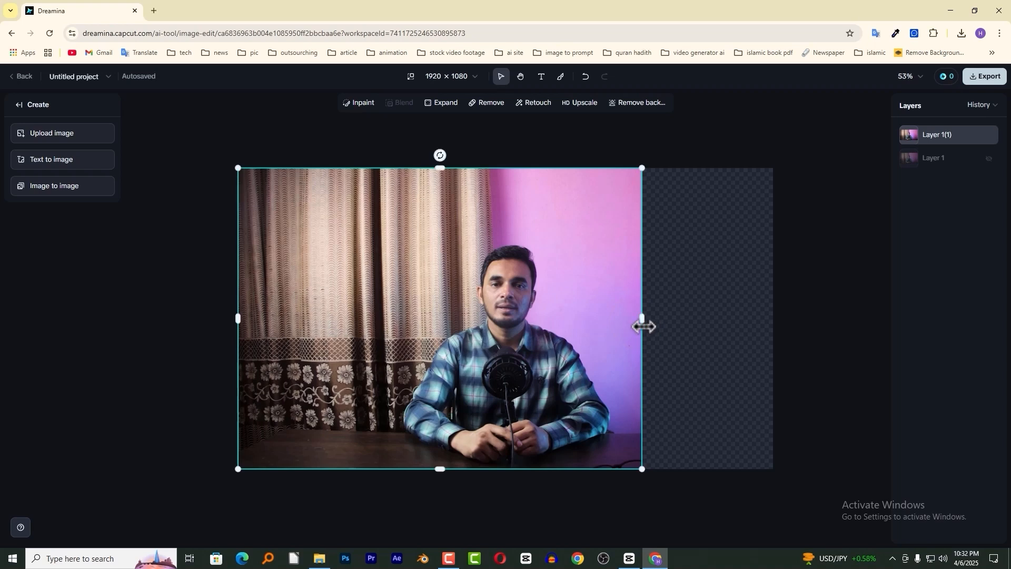
pyautogui.moveTo(642, 318); pyautogui.dragTo(636, 321)
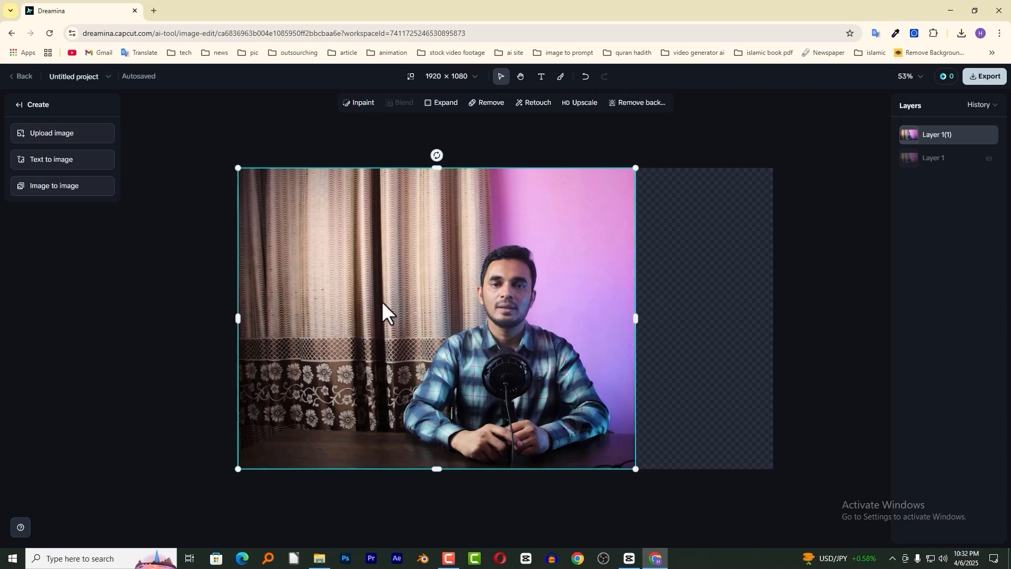
pyautogui.moveTo(238, 319); pyautogui.dragTo(356, 327)
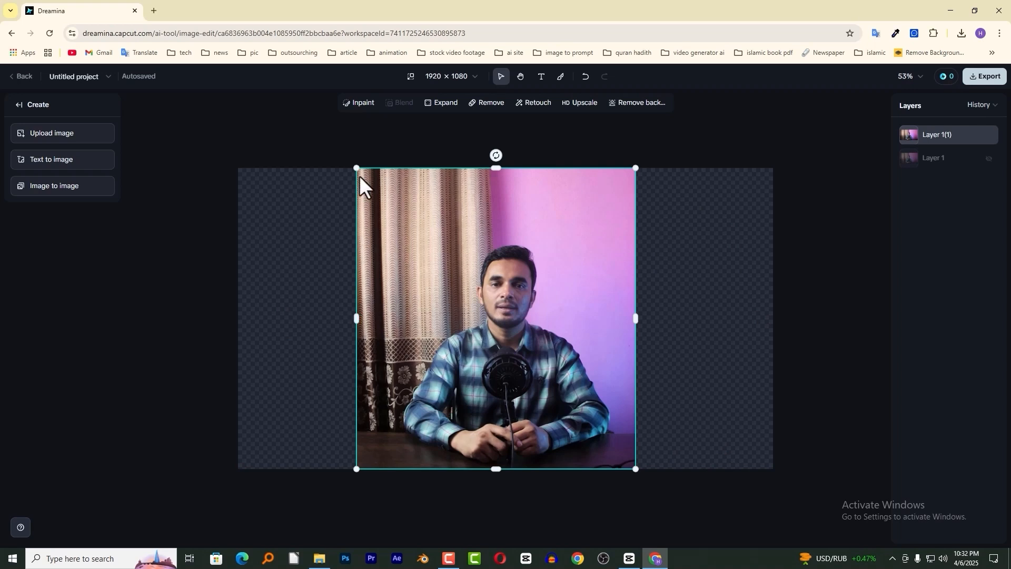
# Step: Set up a 16:9 Expand of the cropped layer and adjust the frame's sides to match the canvas edges
pyautogui.click(442, 105)
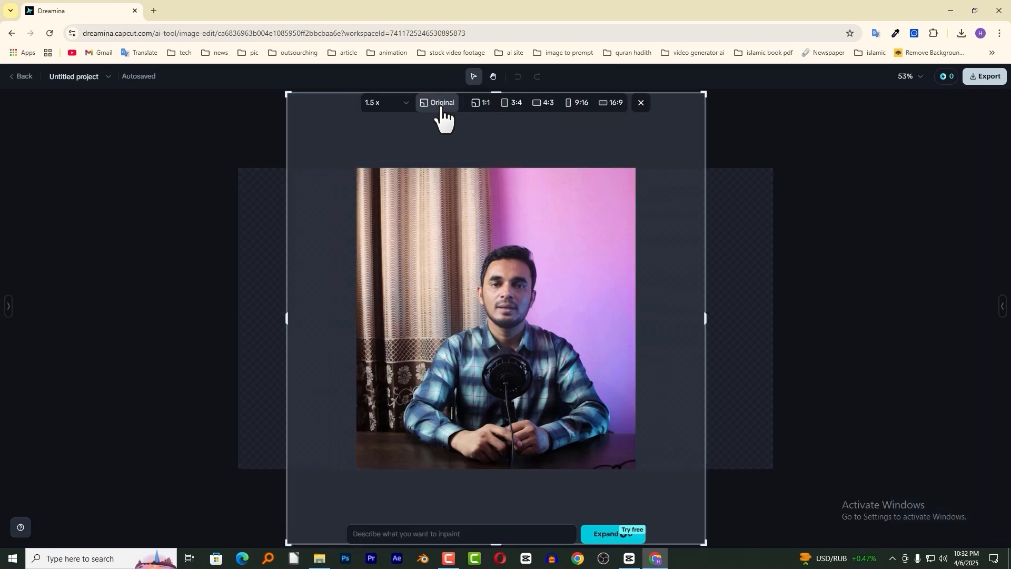
pyautogui.click(613, 105)
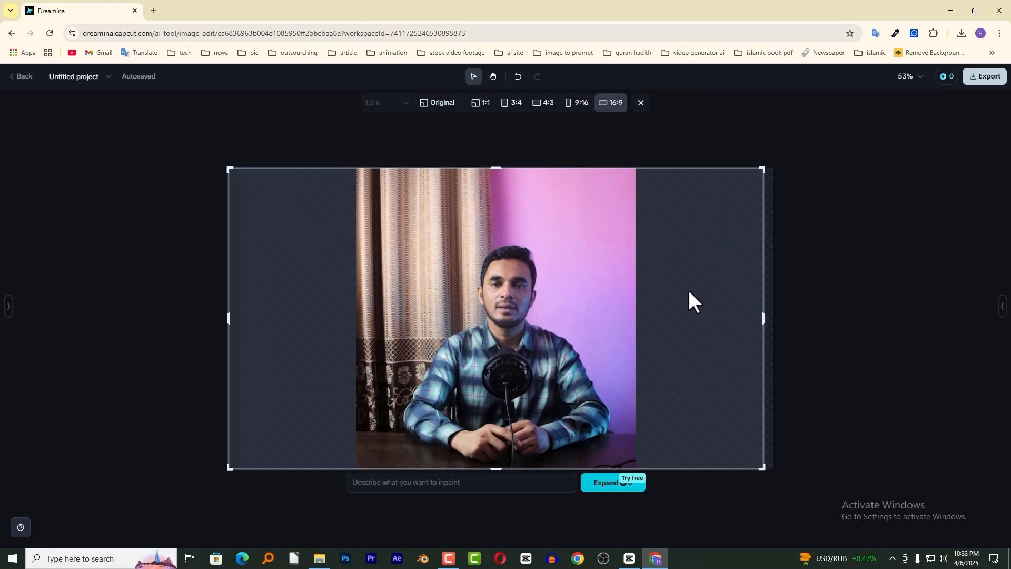
pyautogui.moveTo(509, 275); pyautogui.dragTo(519, 263)
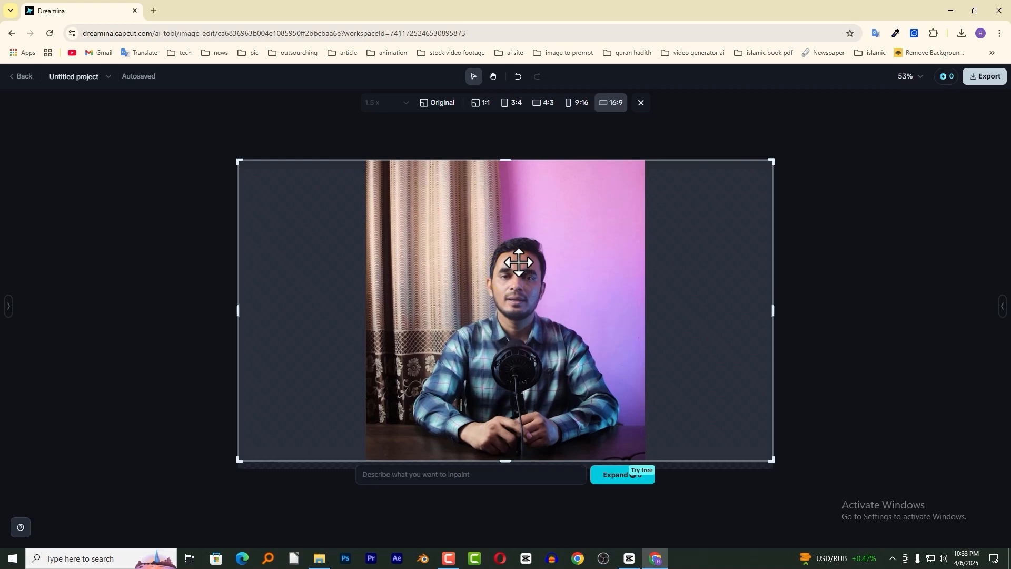
pyautogui.hotkey('ctrl', 'z')
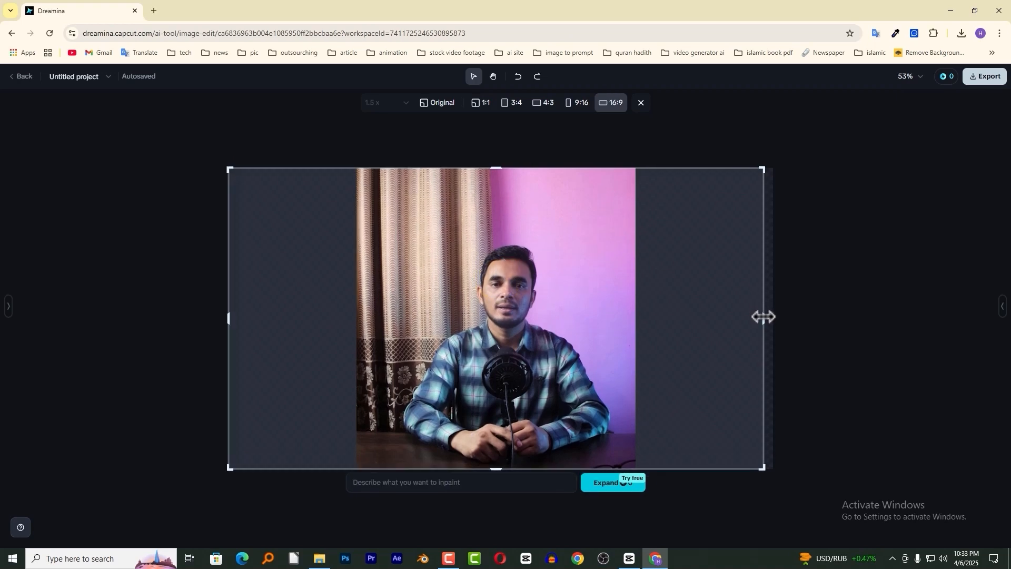
pyautogui.moveTo(765, 317); pyautogui.dragTo(766, 316)
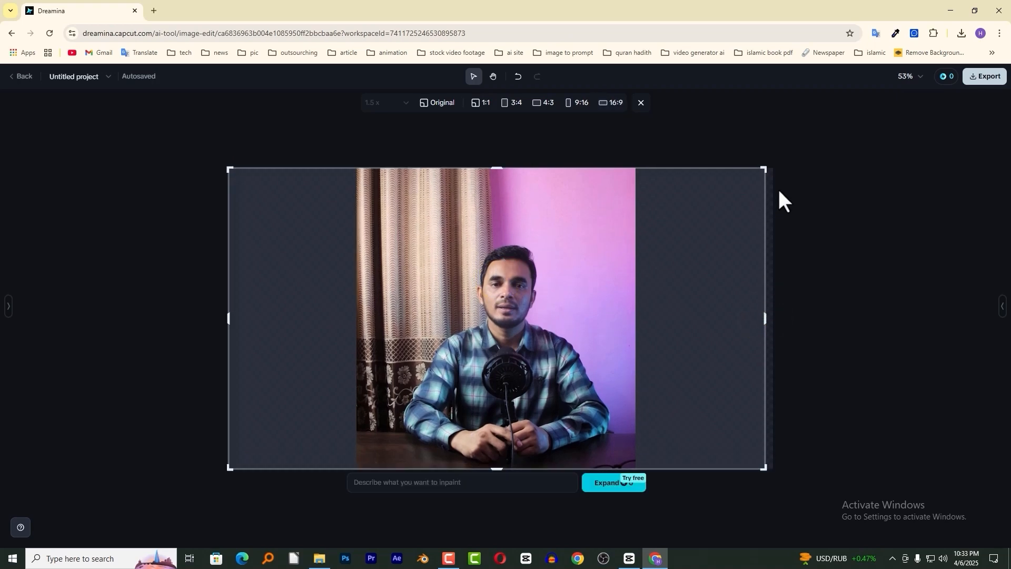
pyautogui.moveTo(765, 319); pyautogui.dragTo(693, 324)
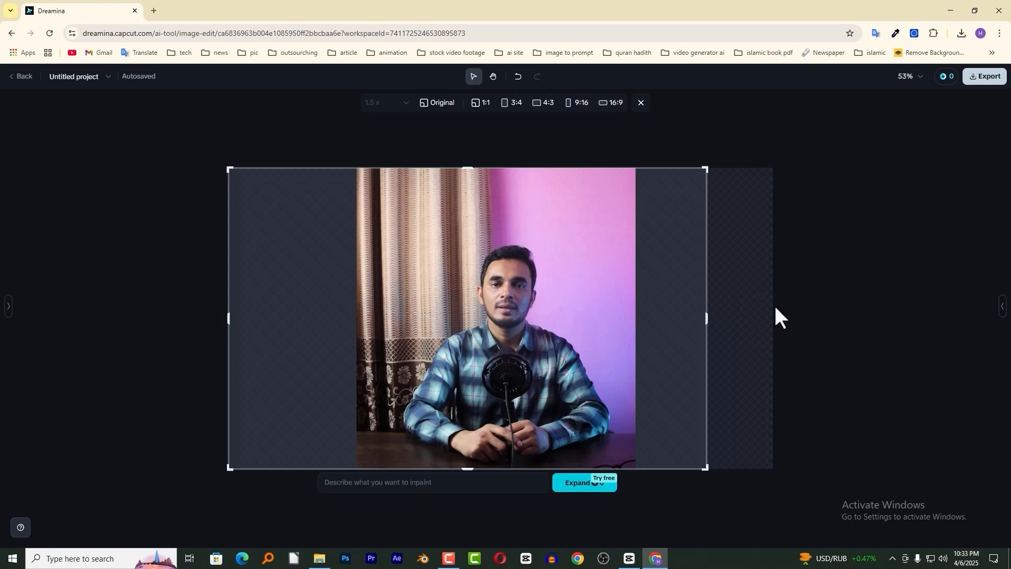
pyautogui.moveTo(707, 318); pyautogui.dragTo(772, 325)
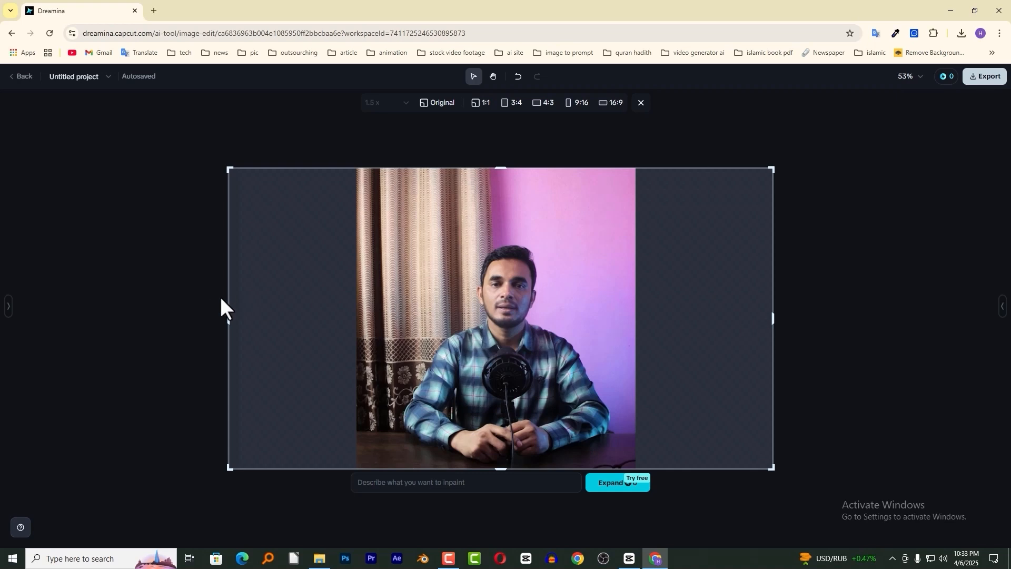
pyautogui.moveTo(226, 316)
pyautogui.mouseDown()
pyautogui.moveTo(249, 318)
pyautogui.moveTo(225, 318)
pyautogui.moveTo(238, 318)
pyautogui.mouseUp()
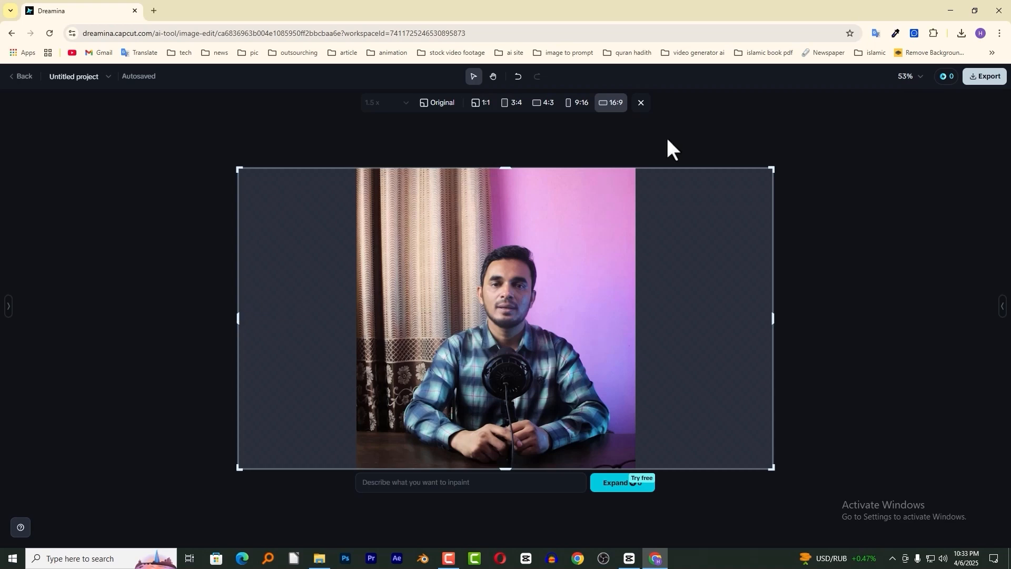
# Step: Generate the expansion with the prompt "modern shelve and big tree plant"
pyautogui.click(403, 483)
pyautogui.write('moder')
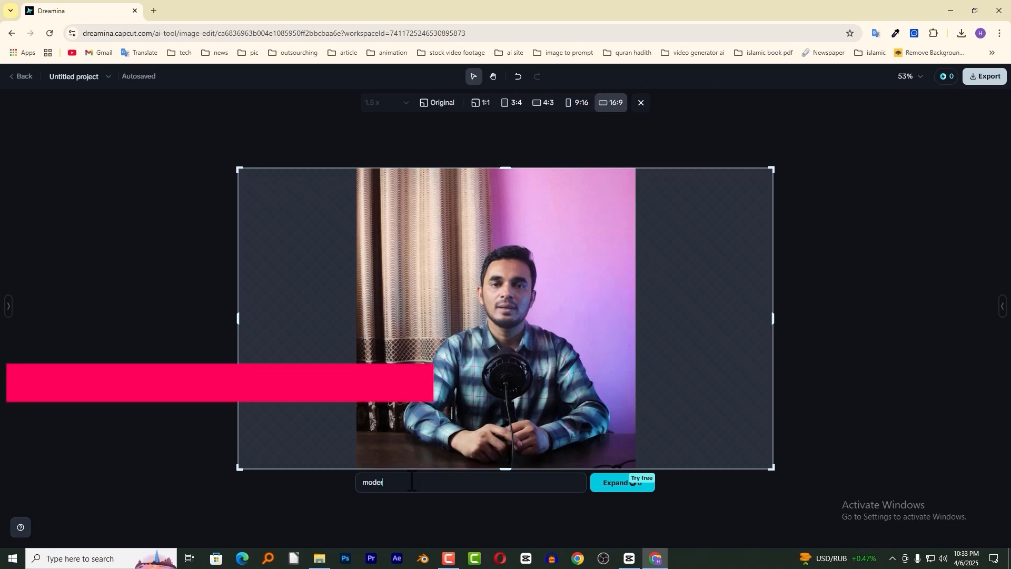
pyautogui.write('n shelve and big tree plant')
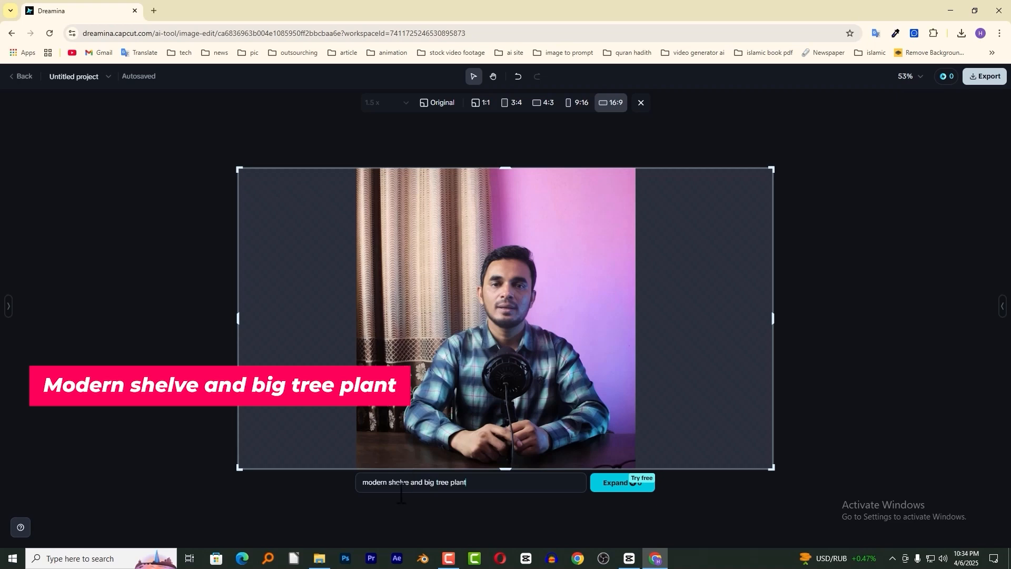
pyautogui.click(617, 483)
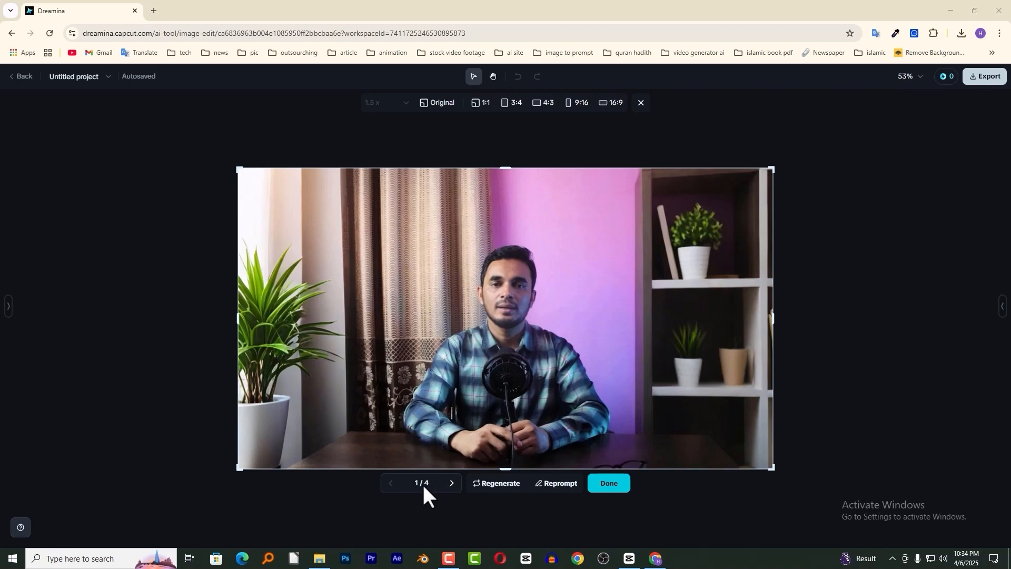
# Step: Browse the four generated expansions and accept the fourth, with the large potted plant and wooden shelves
pyautogui.click(451, 483)
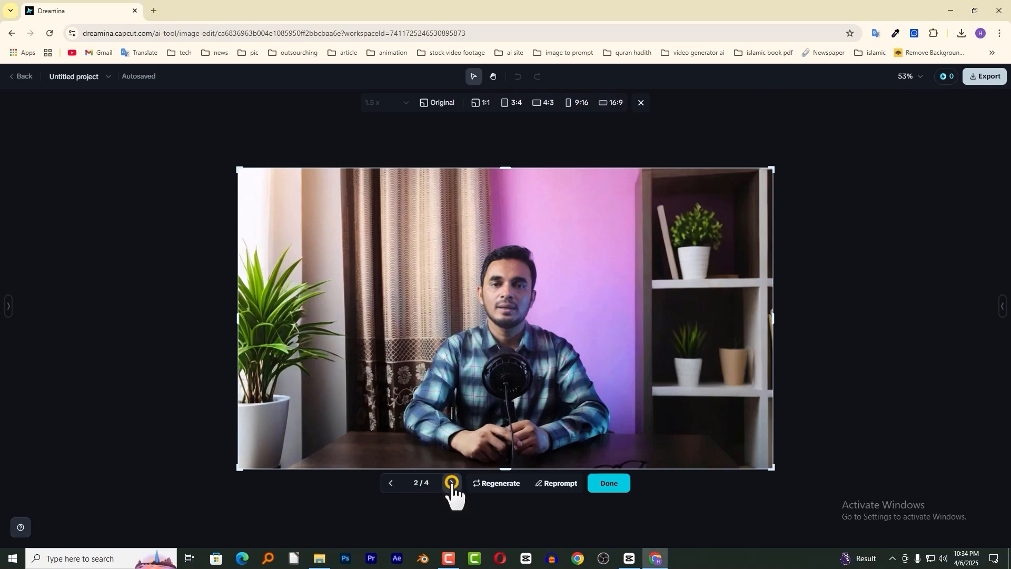
pyautogui.click(452, 484)
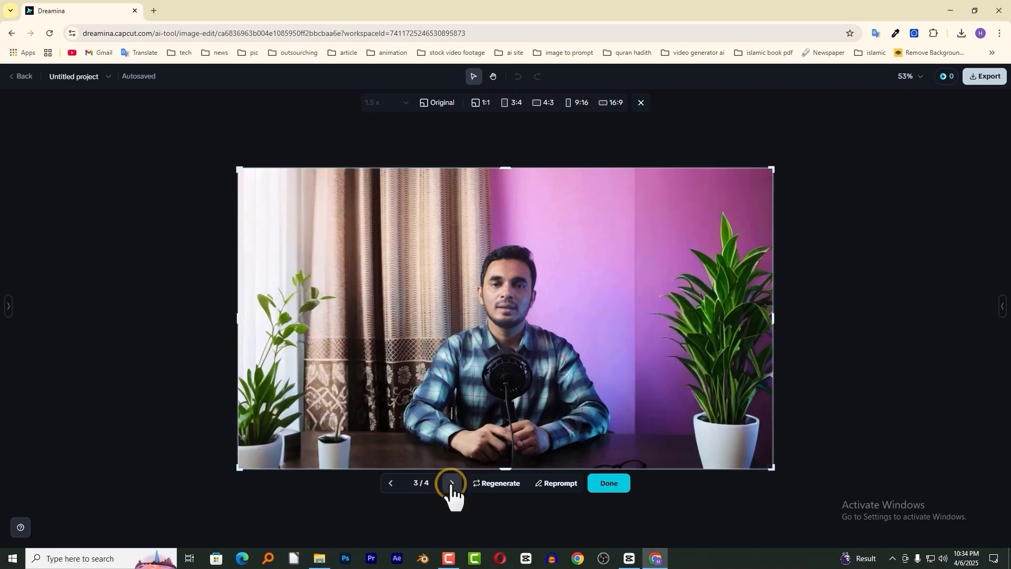
pyautogui.click(451, 483)
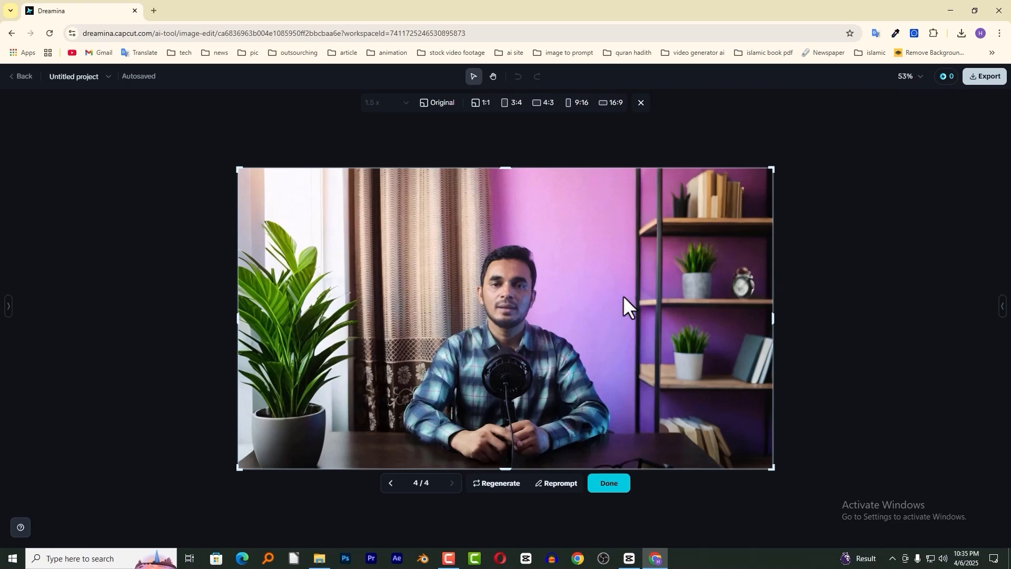
pyautogui.click(609, 484)
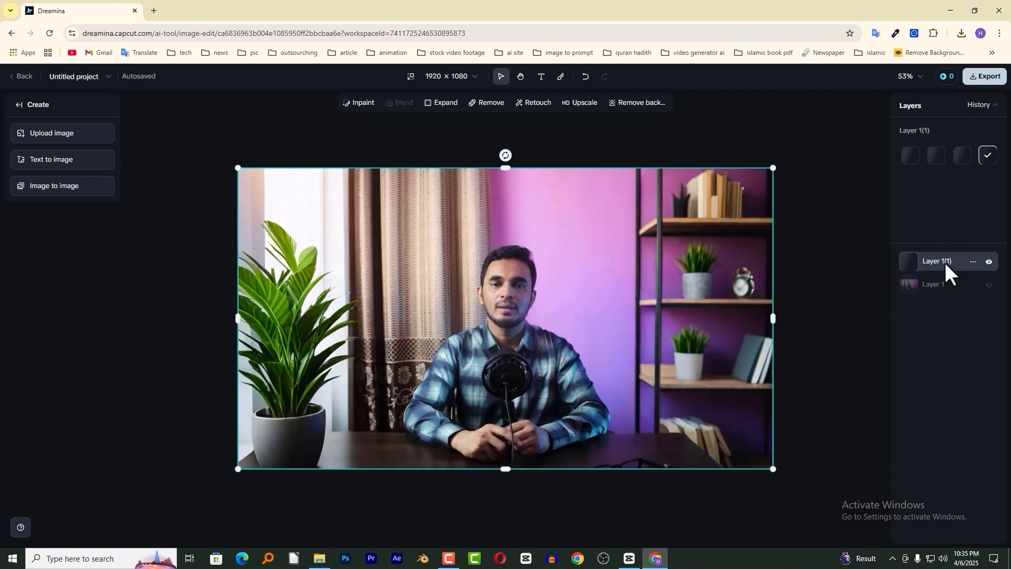
# Step: Compare the four saved Expand variations of Layer 1(1) on the canvas, examining the plants and shelves in each
pyautogui.moveTo(915, 160)
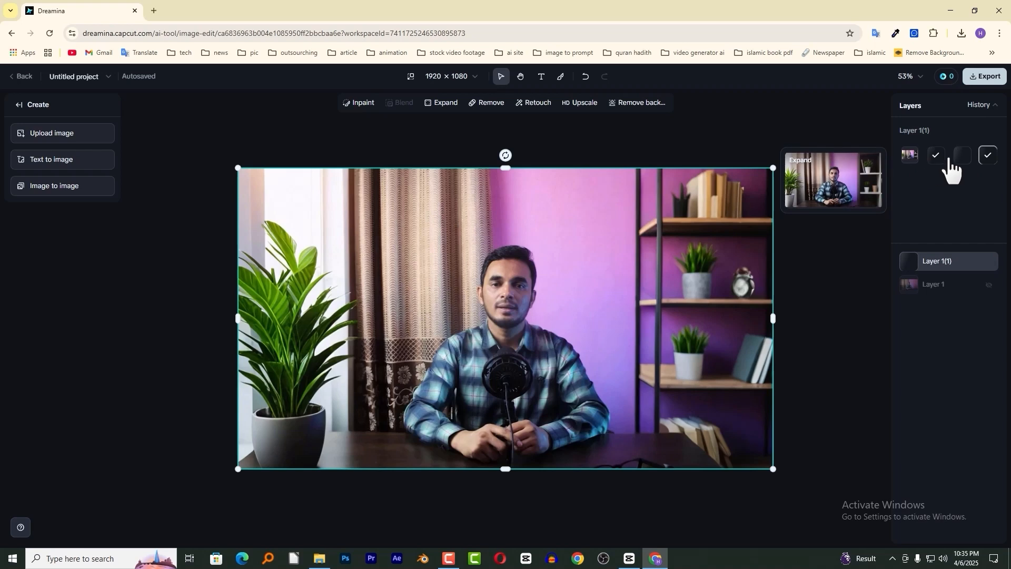
pyautogui.click(911, 159)
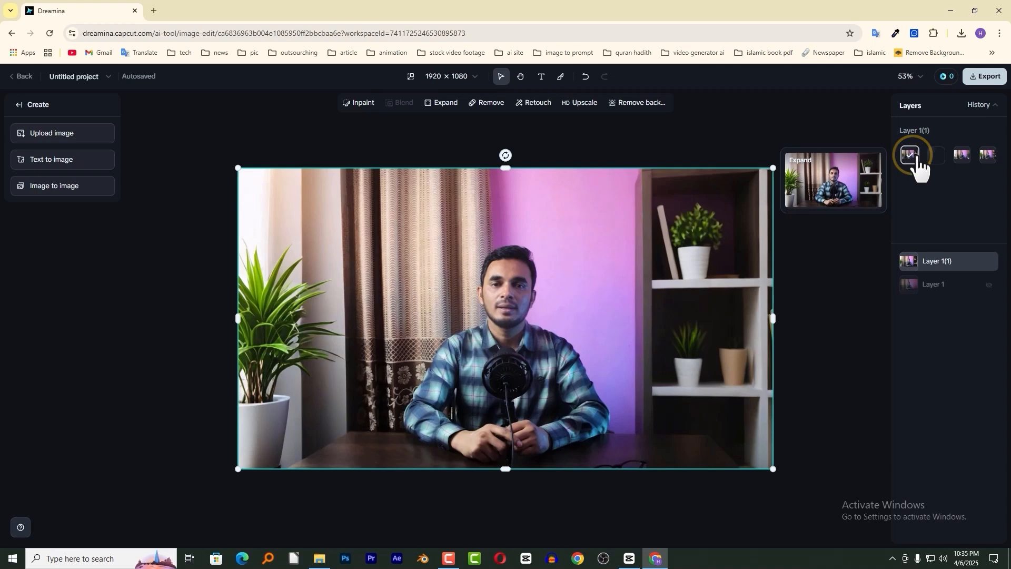
pyautogui.click(935, 157)
pyautogui.click(961, 154)
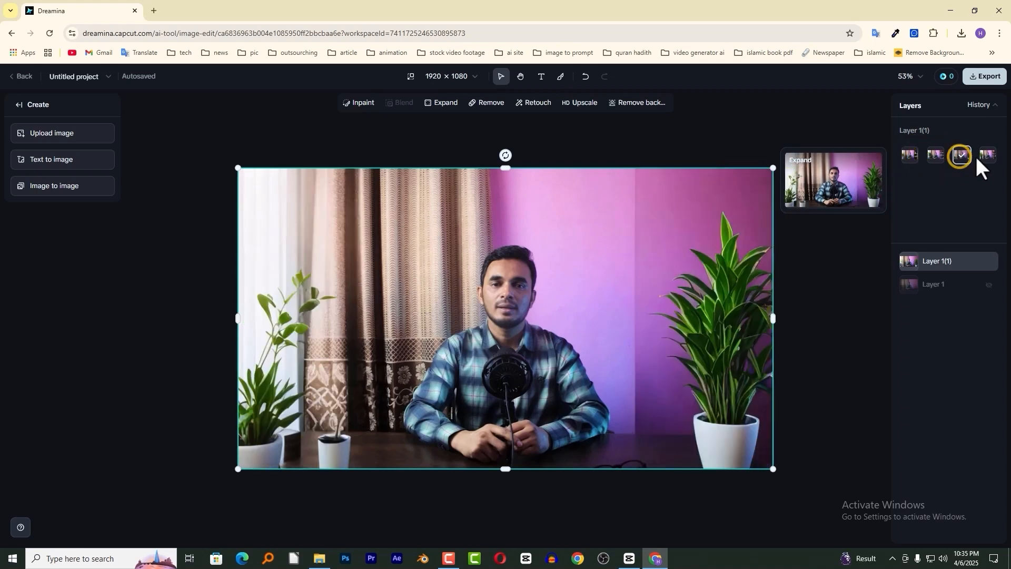
pyautogui.click(986, 155)
pyautogui.click(910, 156)
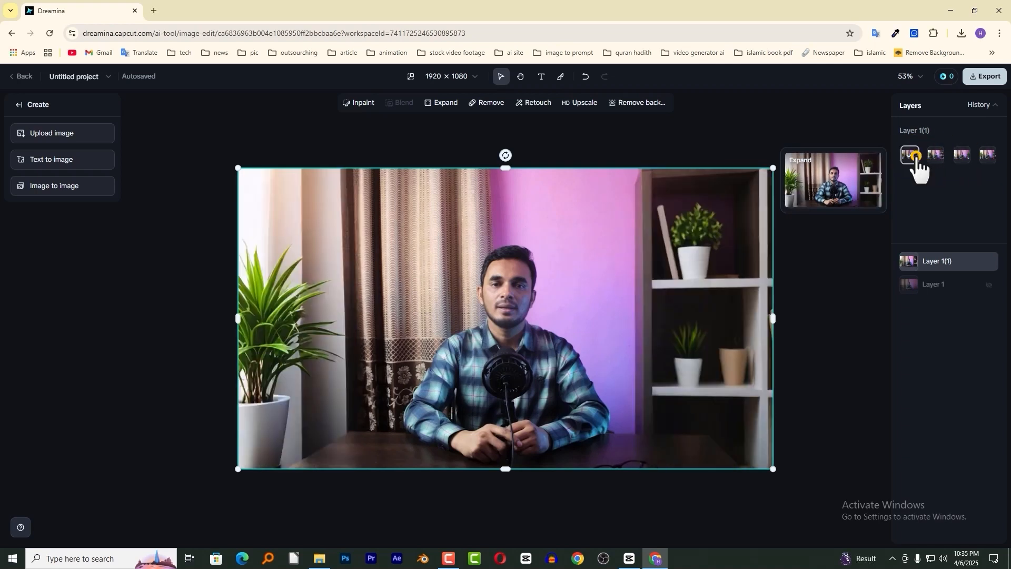
pyautogui.click(936, 156)
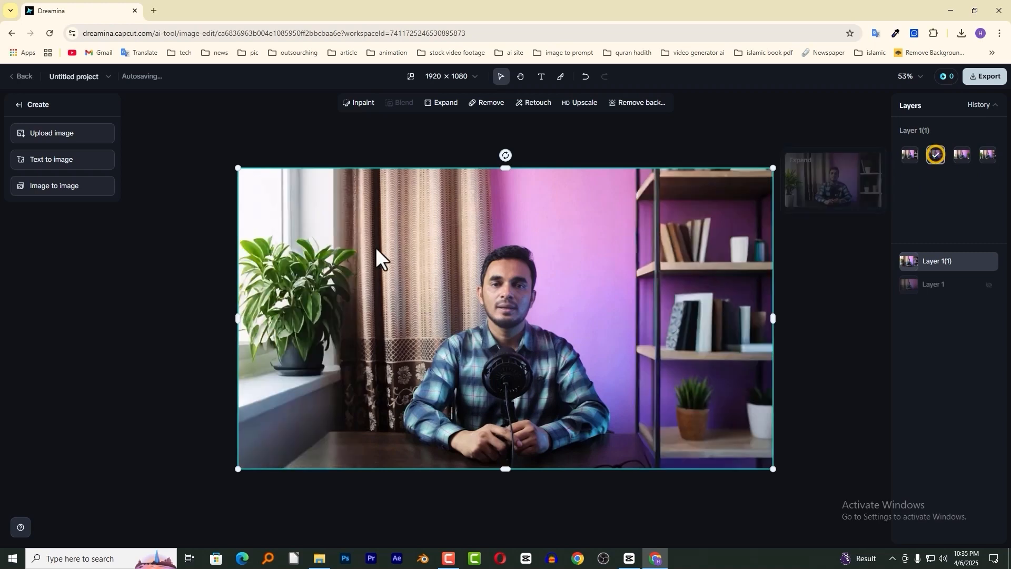
pyautogui.click(961, 155)
pyautogui.click(986, 155)
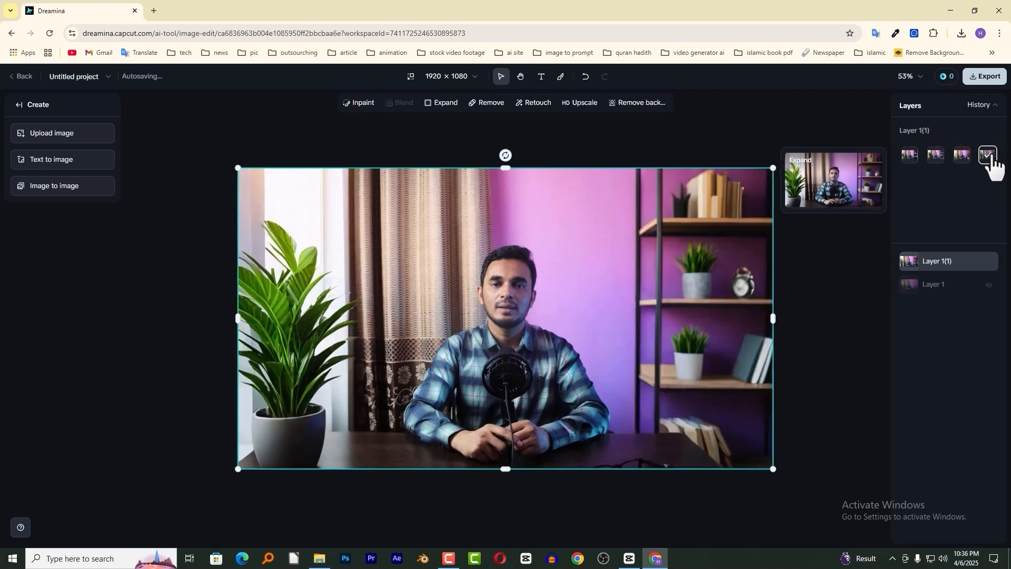
pyautogui.click(987, 155)
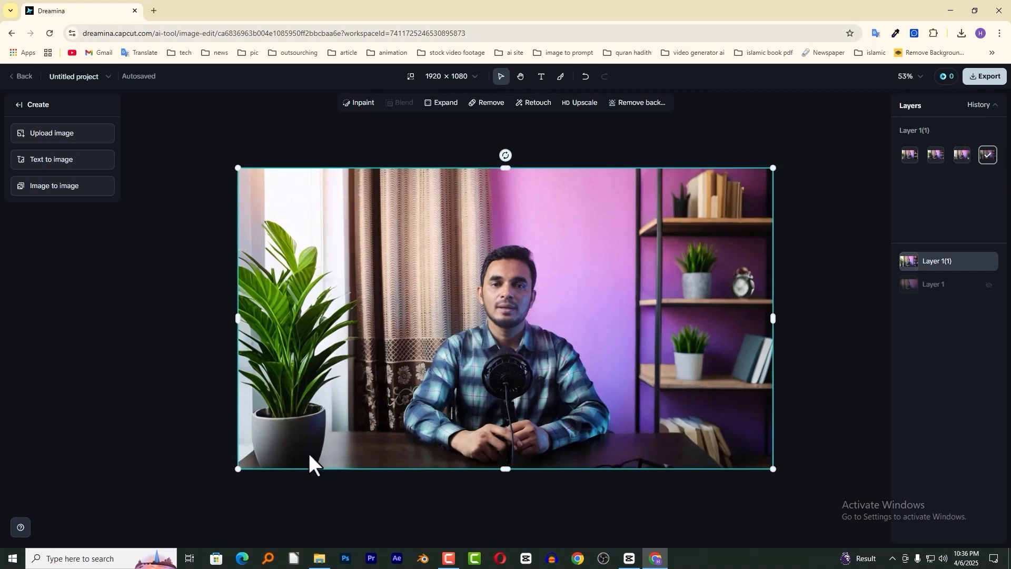
# Step: Review the Expand variations of Layer 1(1) again and apply the first one, with the dark-backed, white-edged shelf
pyautogui.click(962, 155)
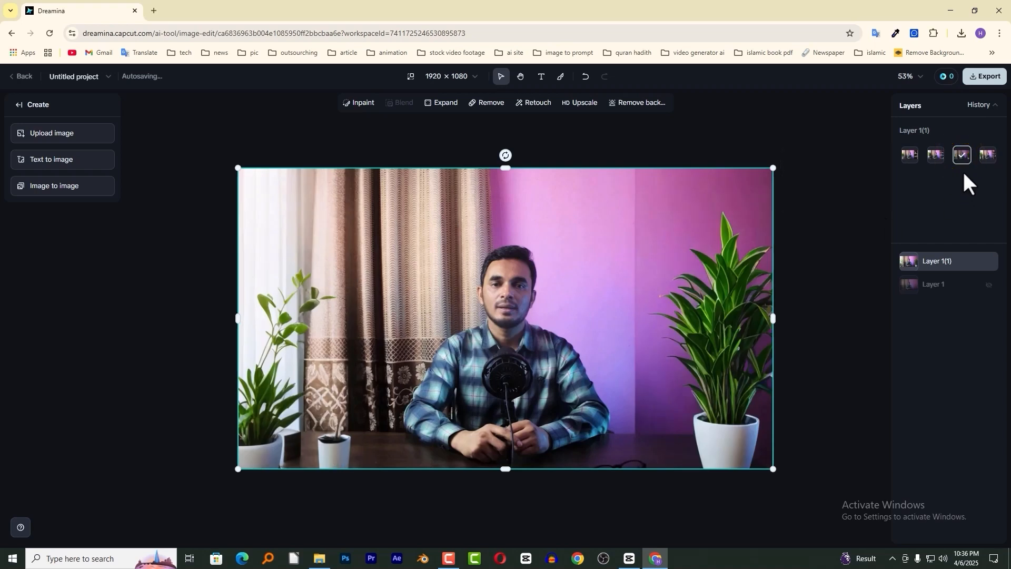
pyautogui.click(936, 156)
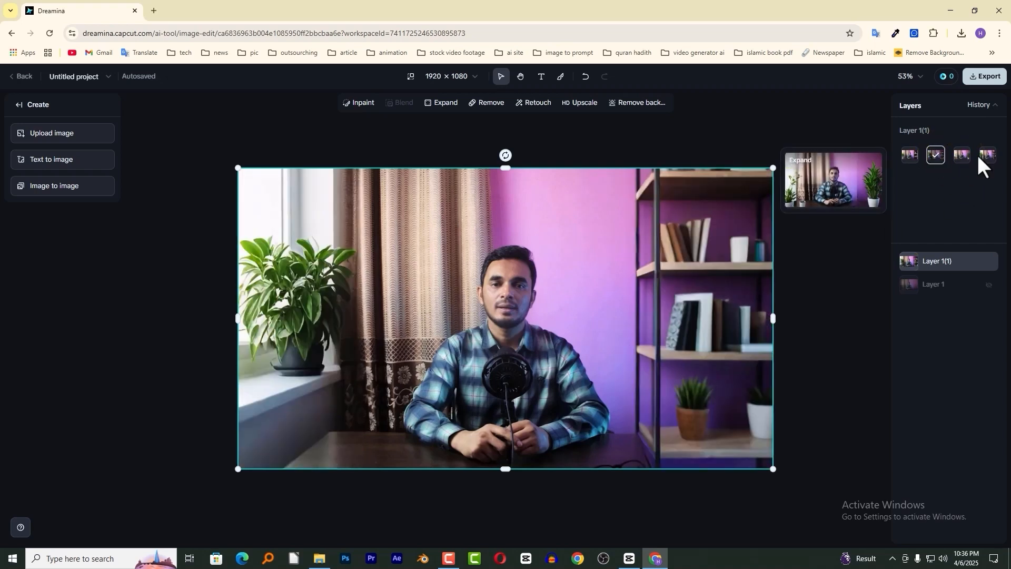
pyautogui.click(979, 157)
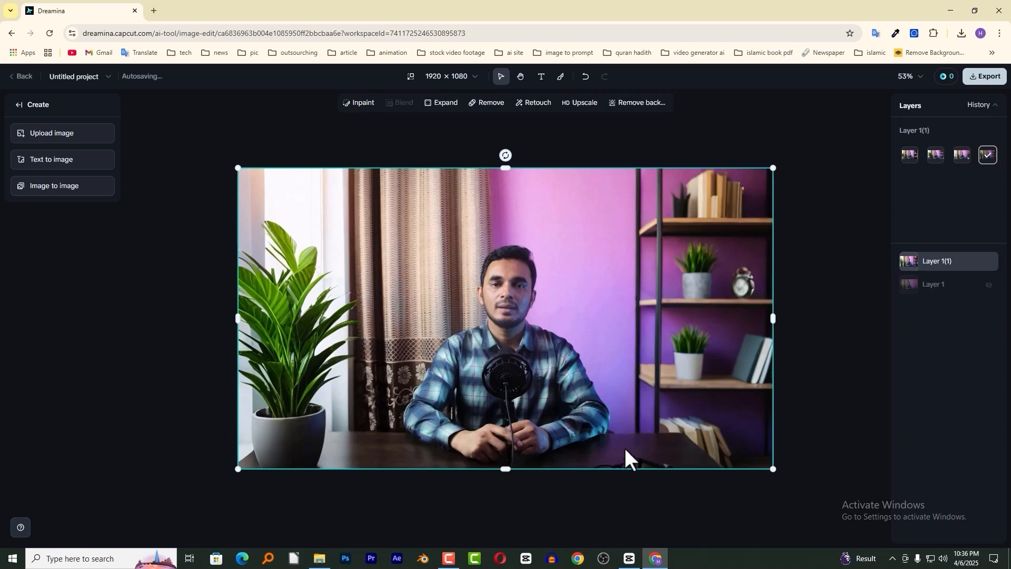
pyautogui.click(962, 156)
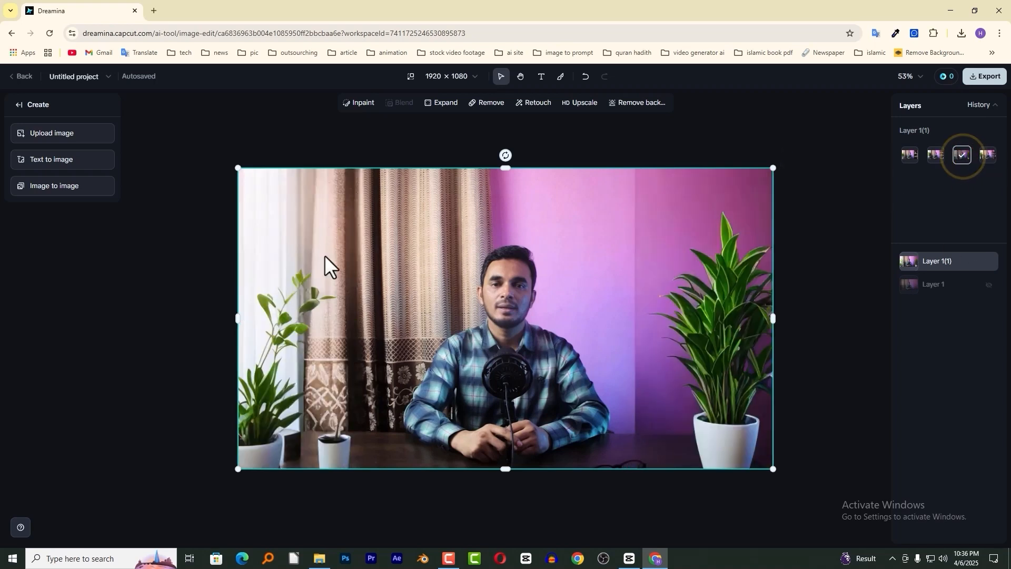
pyautogui.click(934, 157)
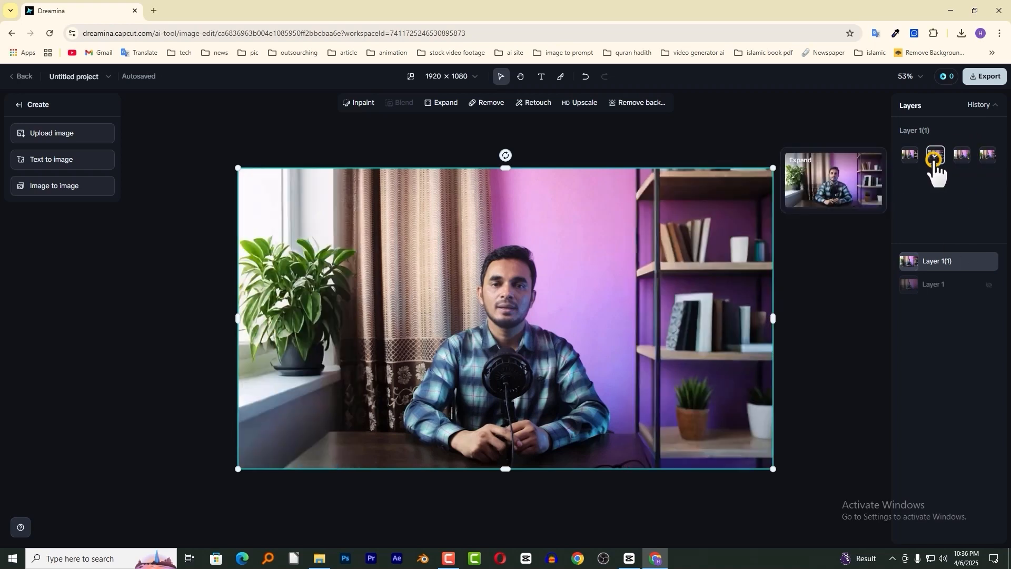
pyautogui.click(906, 158)
pyautogui.click(983, 158)
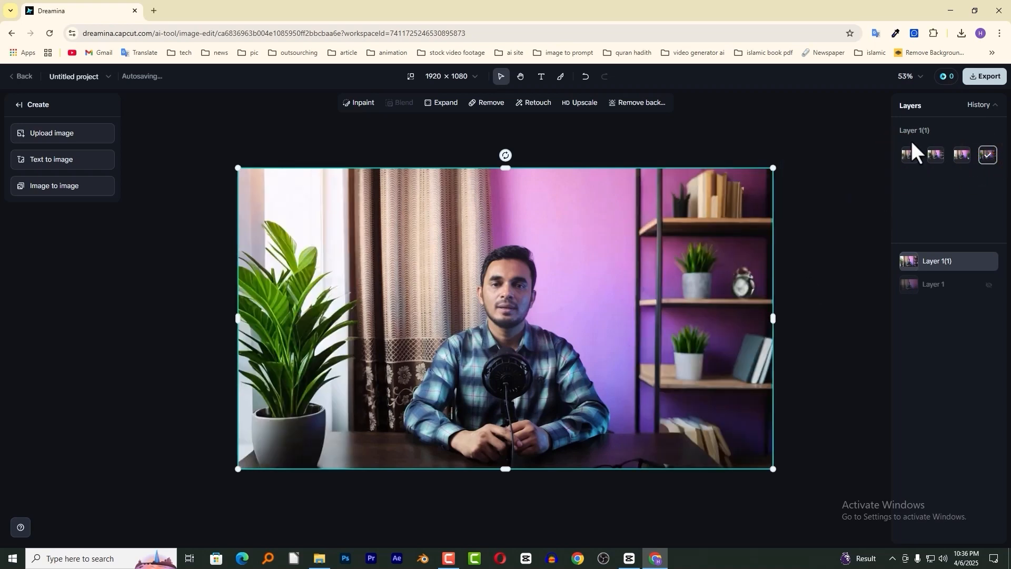
pyautogui.click(909, 154)
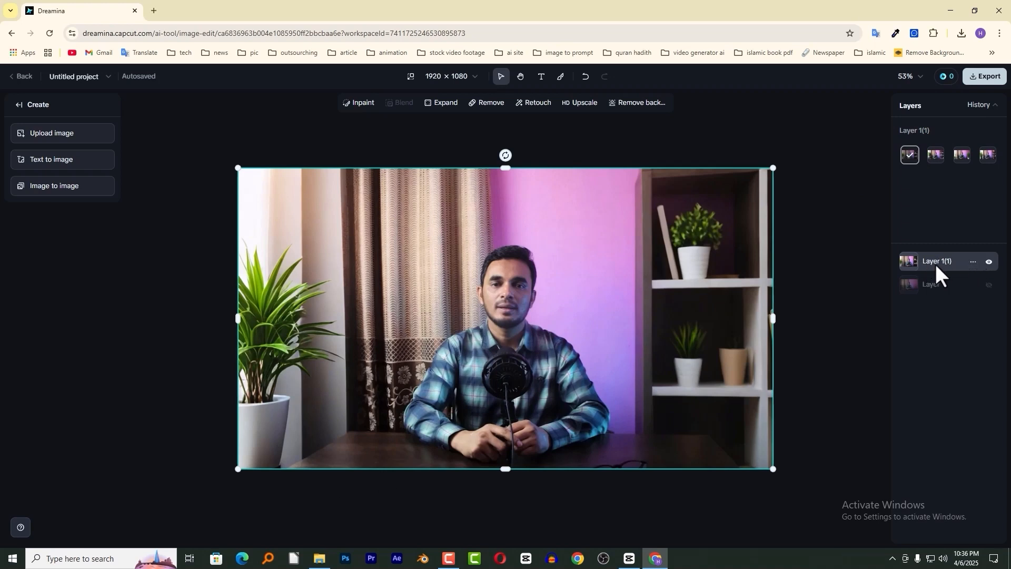
# Step: Duplicate Layer 1(1), align the copy exactly over the canvas, and select the original Layer 1(1) beneath it
pyautogui.click(973, 262)
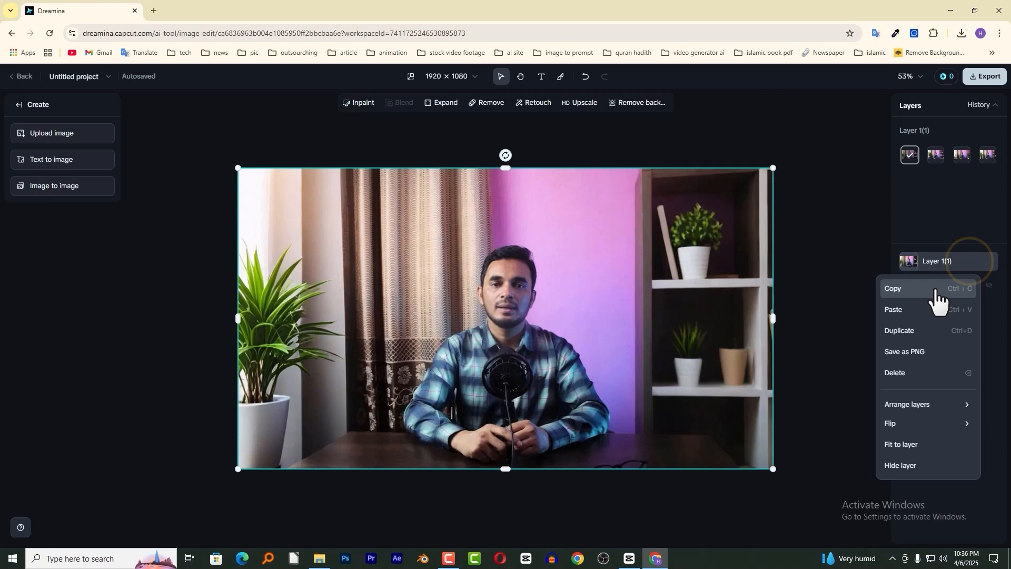
pyautogui.click(936, 287)
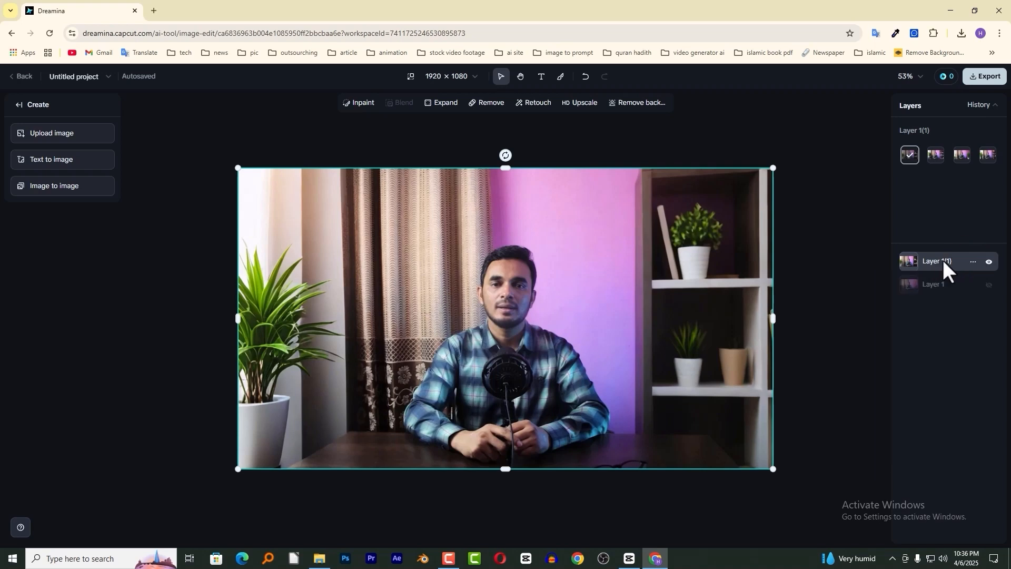
pyautogui.click(971, 261)
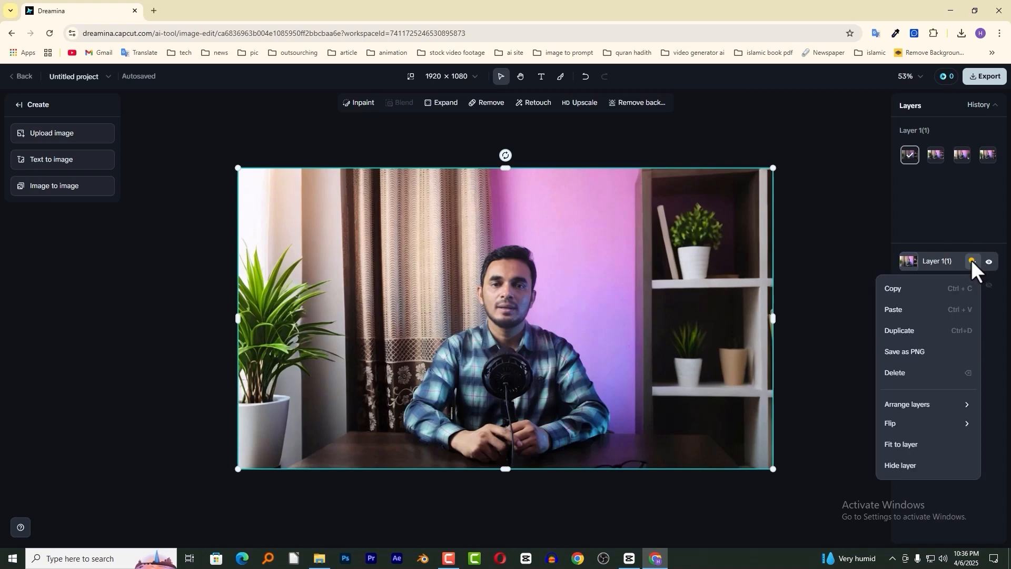
pyautogui.click(910, 332)
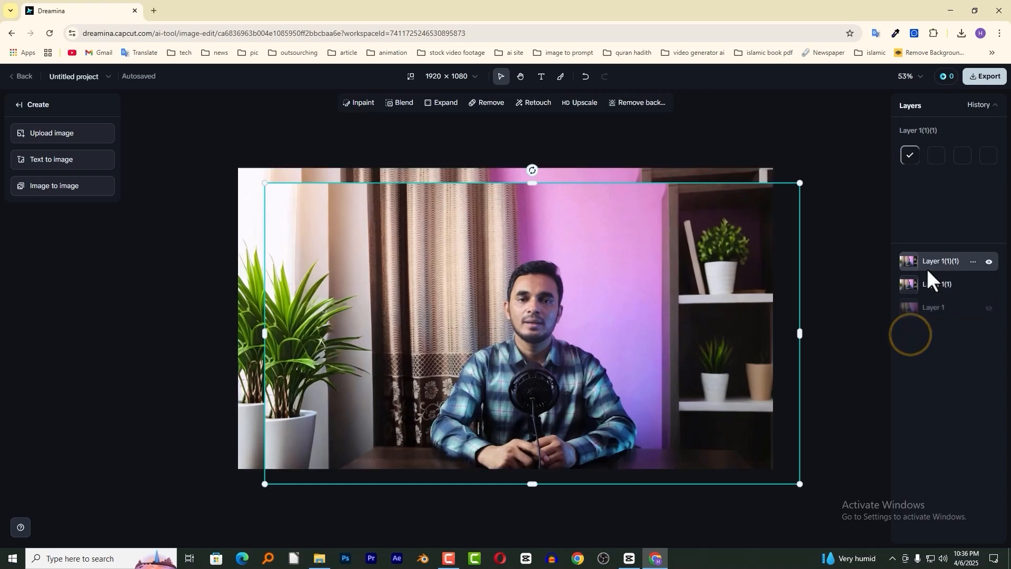
pyautogui.moveTo(462, 220); pyautogui.dragTo(436, 208)
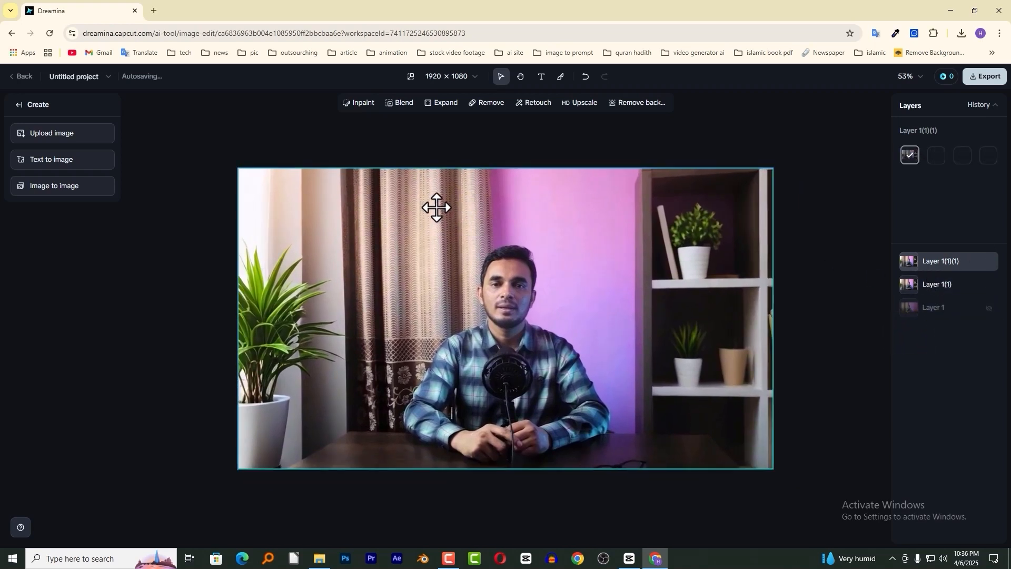
pyautogui.click(945, 262)
pyautogui.click(938, 285)
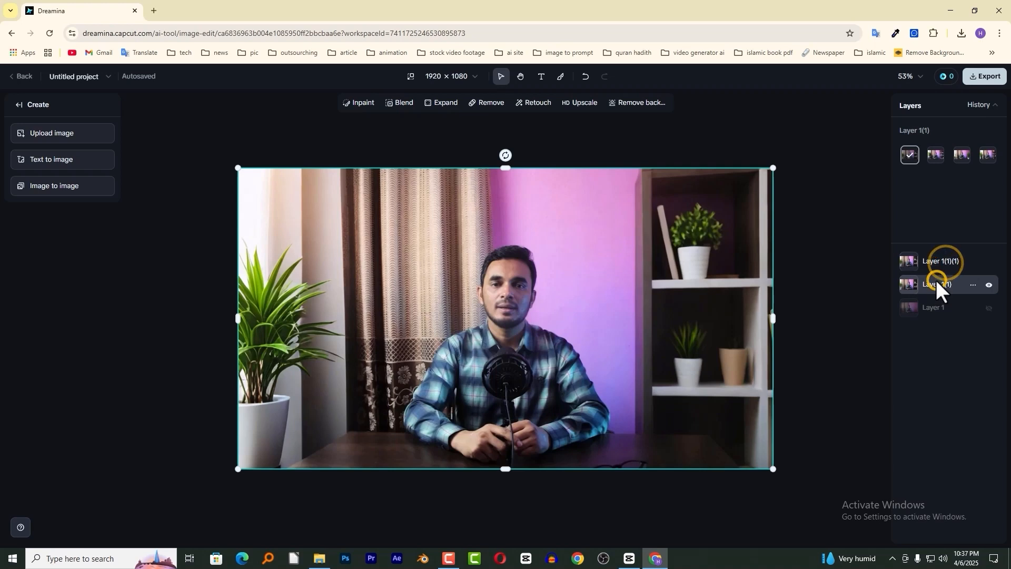
# Step: Keep the first Expand variation on Layer 1(1) and apply the fourth, with the wooden shelves, to Layer 1(1)(1)
pyautogui.moveTo(917, 158)
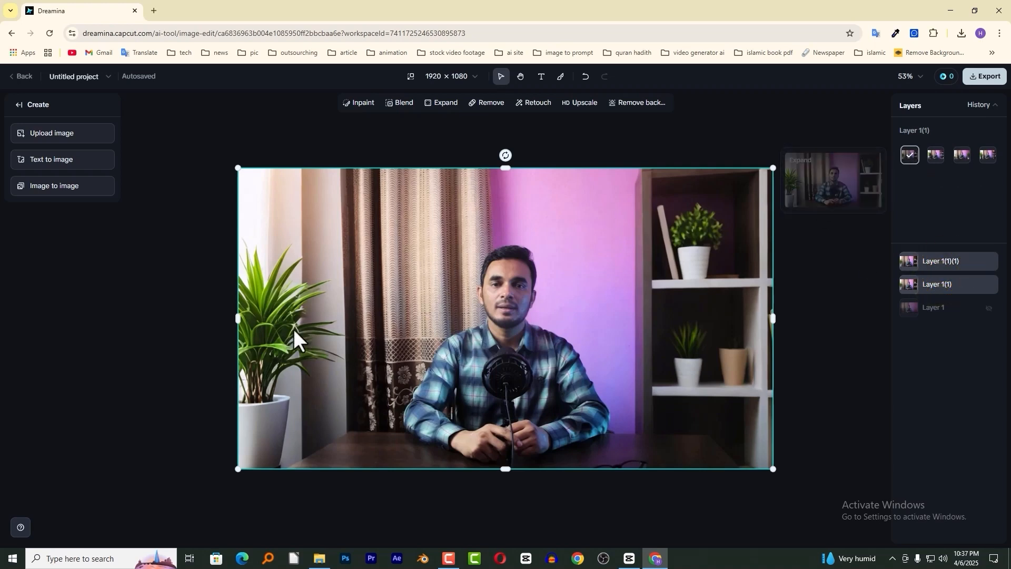
pyautogui.click(914, 155)
pyautogui.click(943, 262)
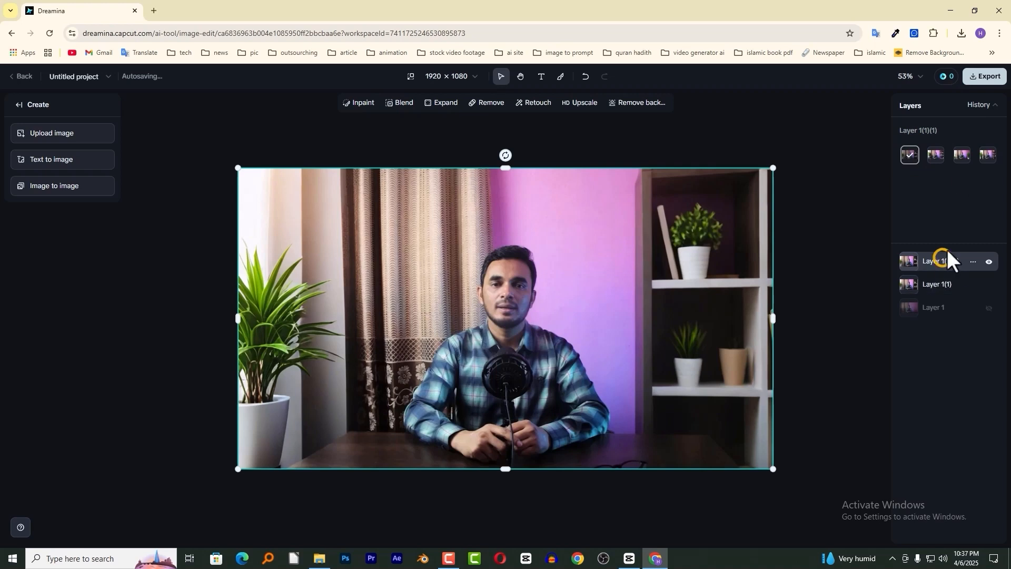
pyautogui.click(986, 158)
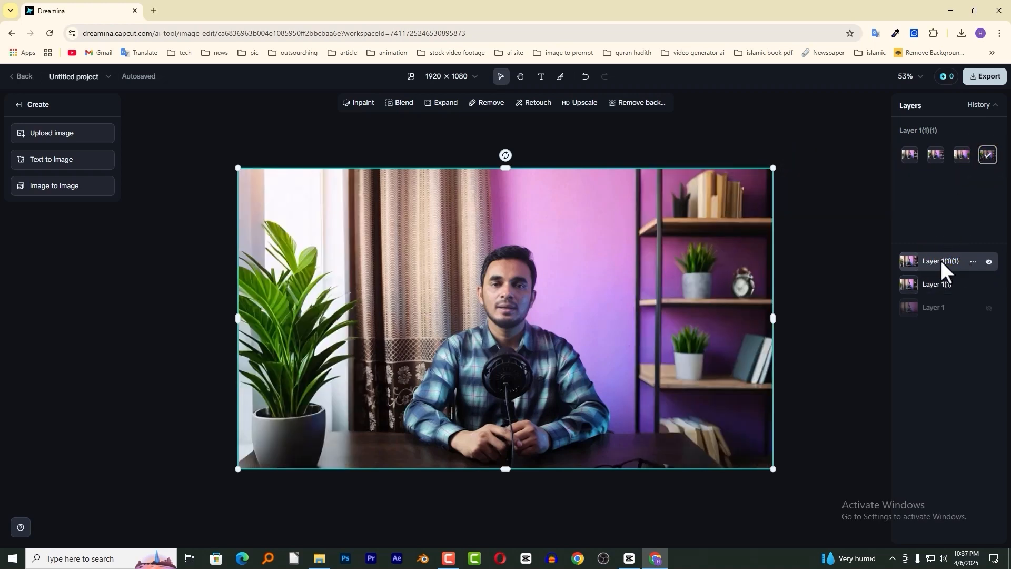
# Step: Crop Layer 1(1)(1) from its left edge so that only the strip with the wooden shelves remains
pyautogui.moveTo(592, 287)
pyautogui.mouseDown()
pyautogui.moveTo(452, 296)
pyautogui.moveTo(618, 264)
pyautogui.moveTo(582, 305)
pyautogui.moveTo(590, 295)
pyautogui.mouseUp()
pyautogui.moveTo(654, 289); pyautogui.dragTo(651, 281)
pyautogui.click(940, 258)
pyautogui.moveTo(238, 318); pyautogui.dragTo(630, 333)
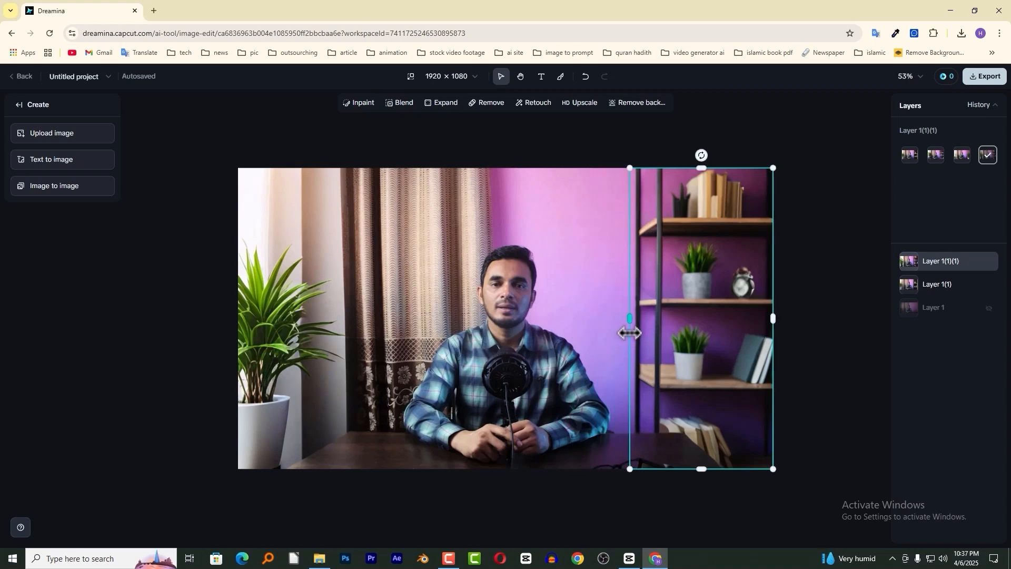
# Step: Examine which part of the image each of the three layers covers by selecting them in turn
pyautogui.click(951, 283)
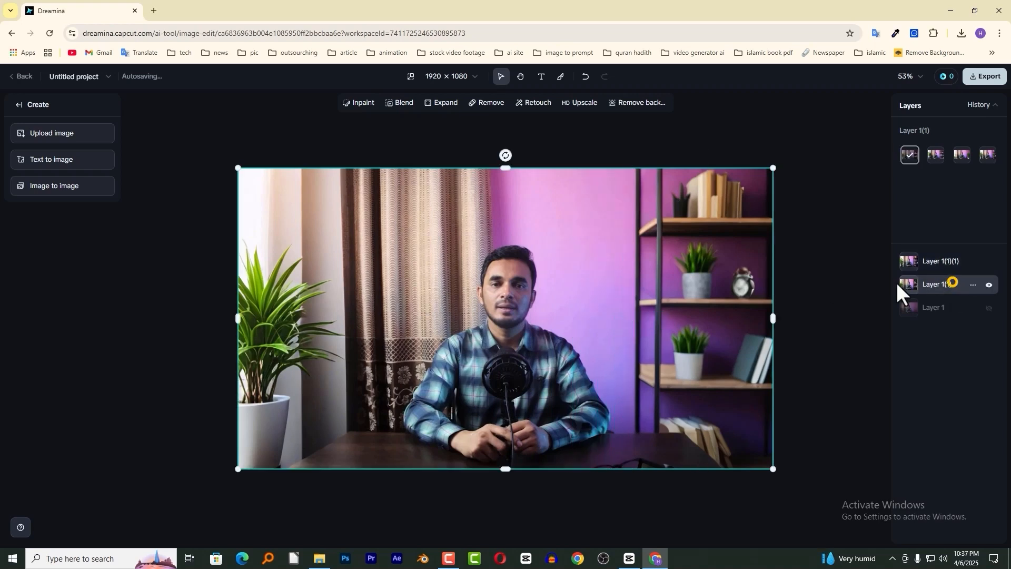
pyautogui.click(936, 309)
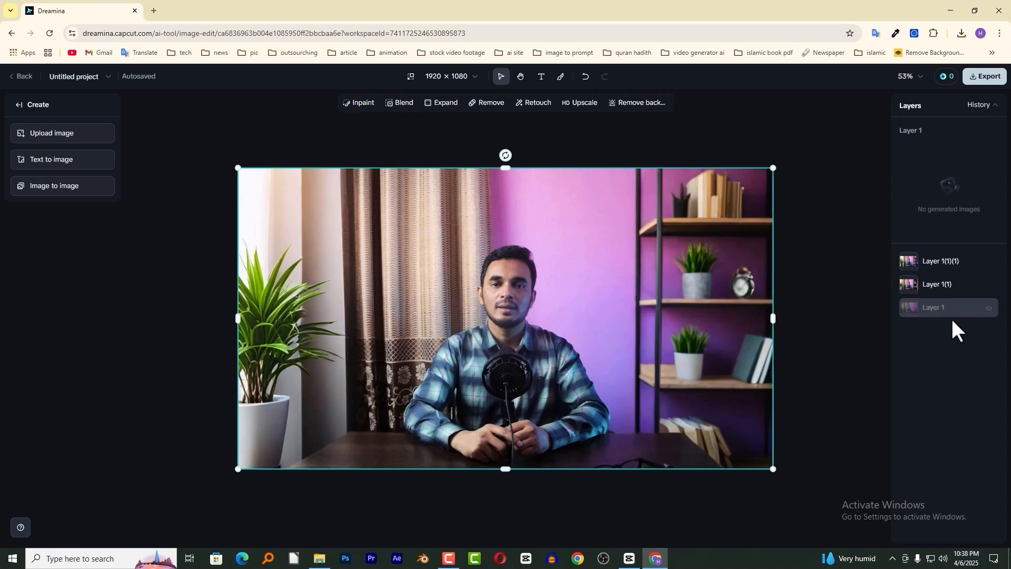
pyautogui.click(939, 283)
pyautogui.click(936, 263)
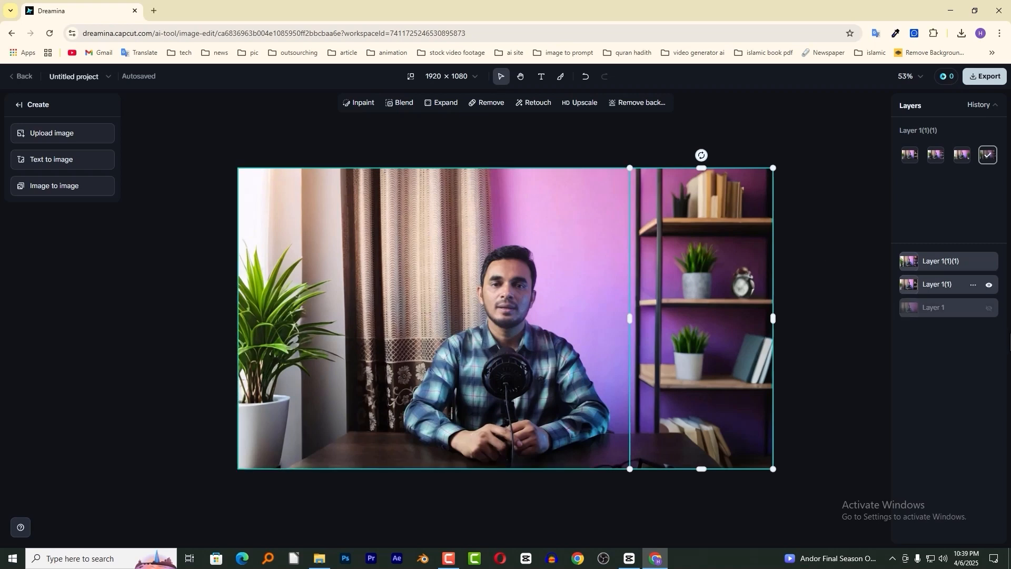
pyautogui.click(542, 278)
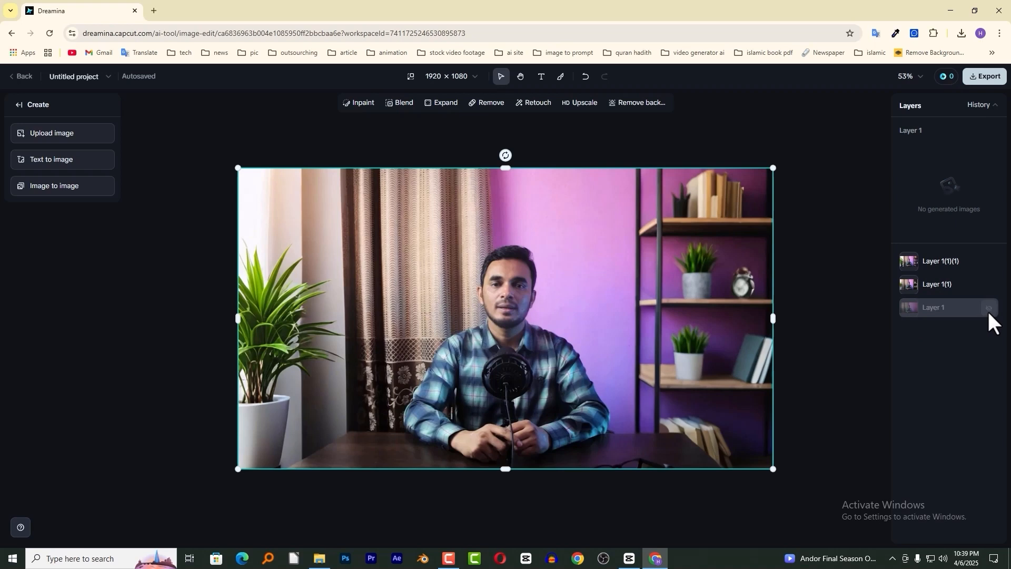
pyautogui.click(923, 284)
pyautogui.click(927, 263)
pyautogui.click(927, 281)
pyautogui.click(931, 260)
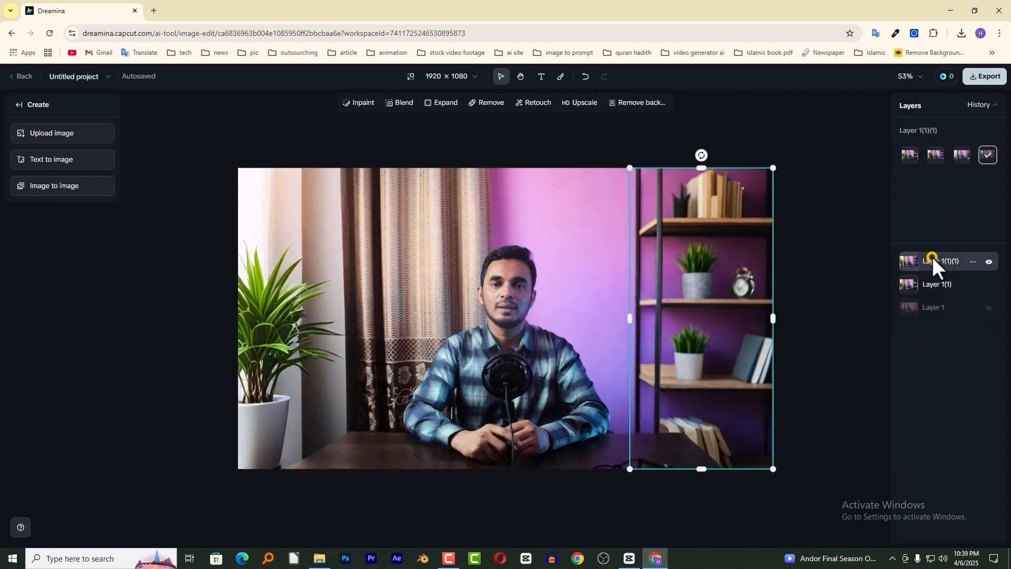
# Step: Try shifting Layer 1(1) up and to the left beneath the shelf strip, and undo the move
pyautogui.moveTo(702, 243)
pyautogui.mouseDown()
pyautogui.moveTo(677, 235)
pyautogui.moveTo(558, 264)
pyautogui.moveTo(590, 246)
pyautogui.moveTo(689, 235)
pyautogui.mouseUp()
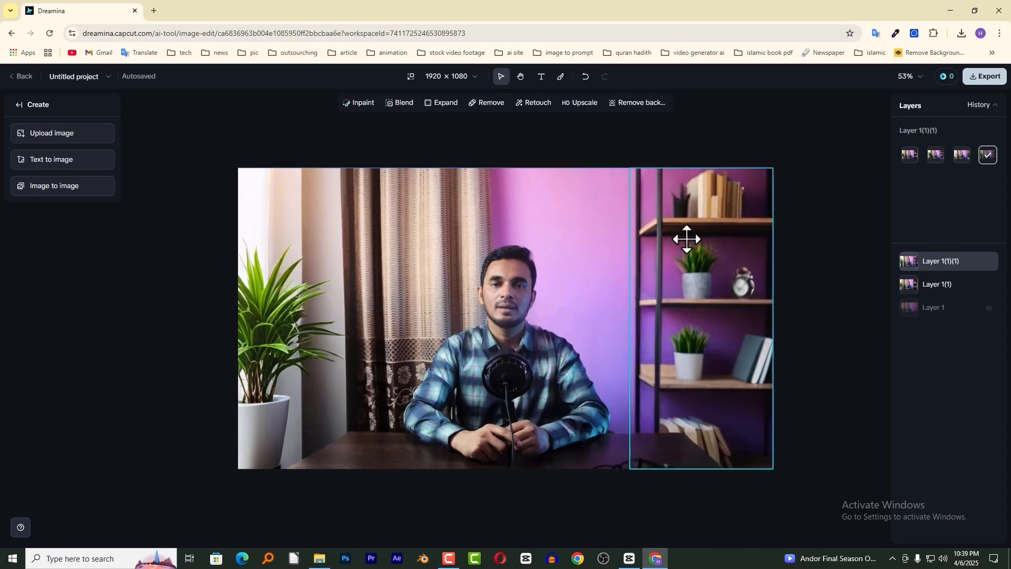
pyautogui.click(937, 287)
pyautogui.moveTo(482, 282); pyautogui.dragTo(461, 271)
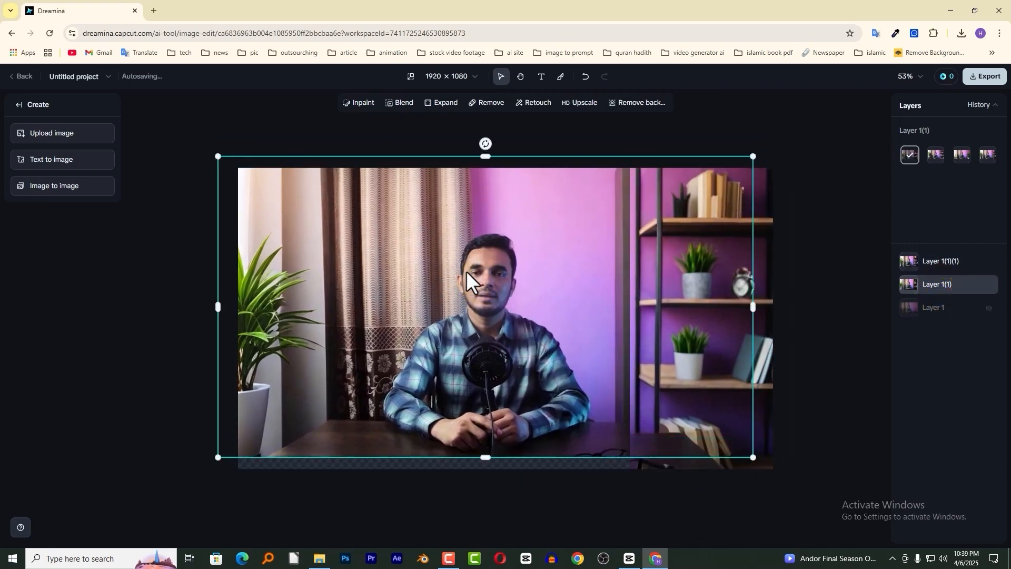
pyautogui.hotkey('ctrl', 'z')
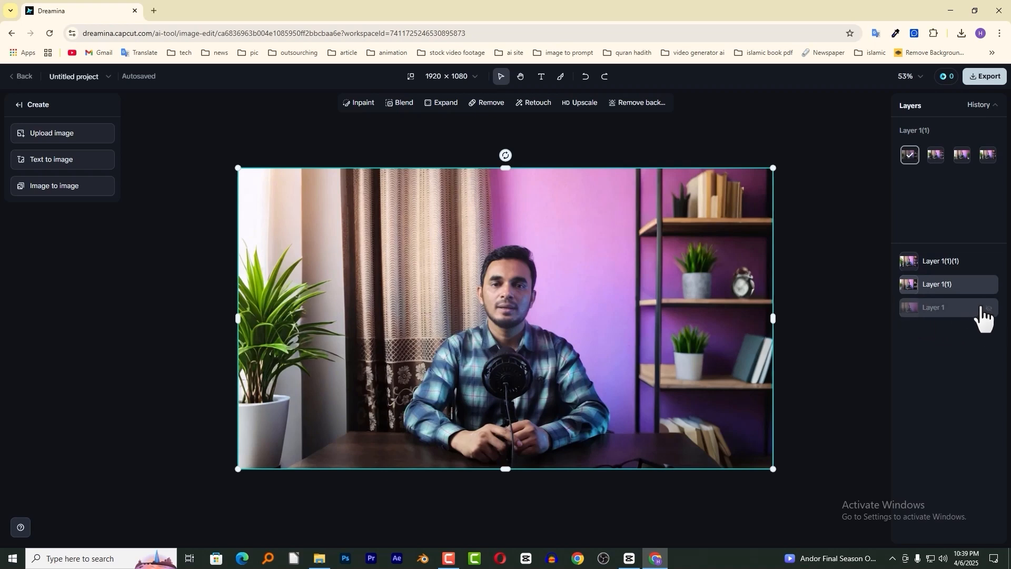
# Step: Show the original Layer 1 and crop Layer 1(1) from its right edge down to the potted-plant strip
pyautogui.click(991, 308)
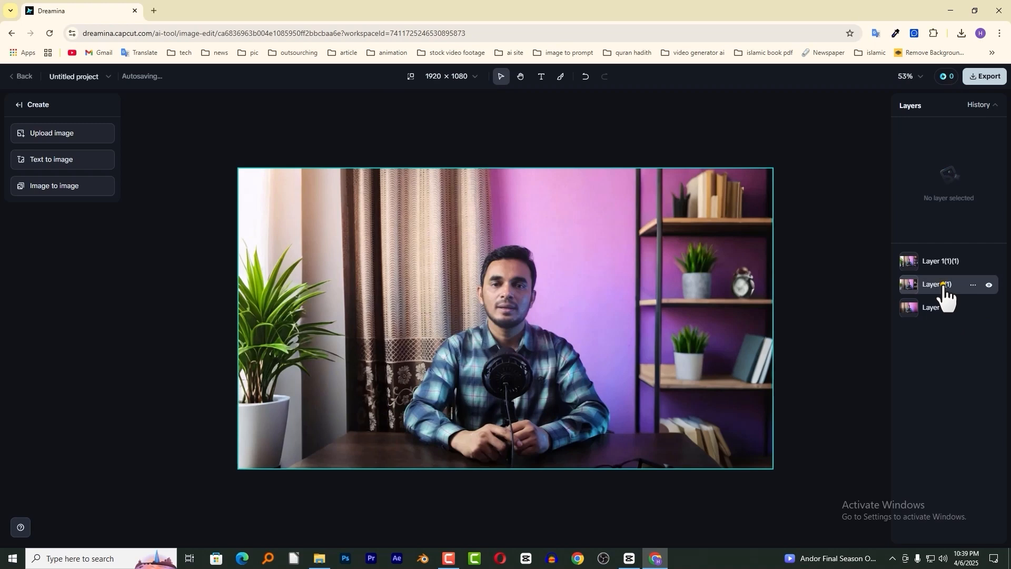
pyautogui.click(943, 285)
pyautogui.moveTo(773, 317); pyautogui.dragTo(379, 330)
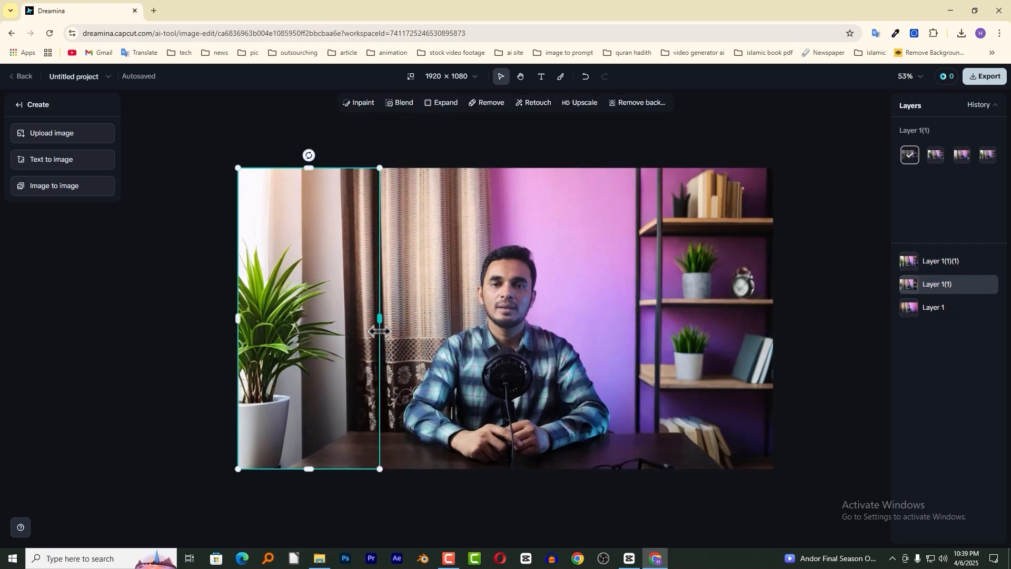
# Step: Hide Layer 1 temporarily to examine the cropped plant and shelf strips on their own, and show it again
pyautogui.moveTo(986, 318)
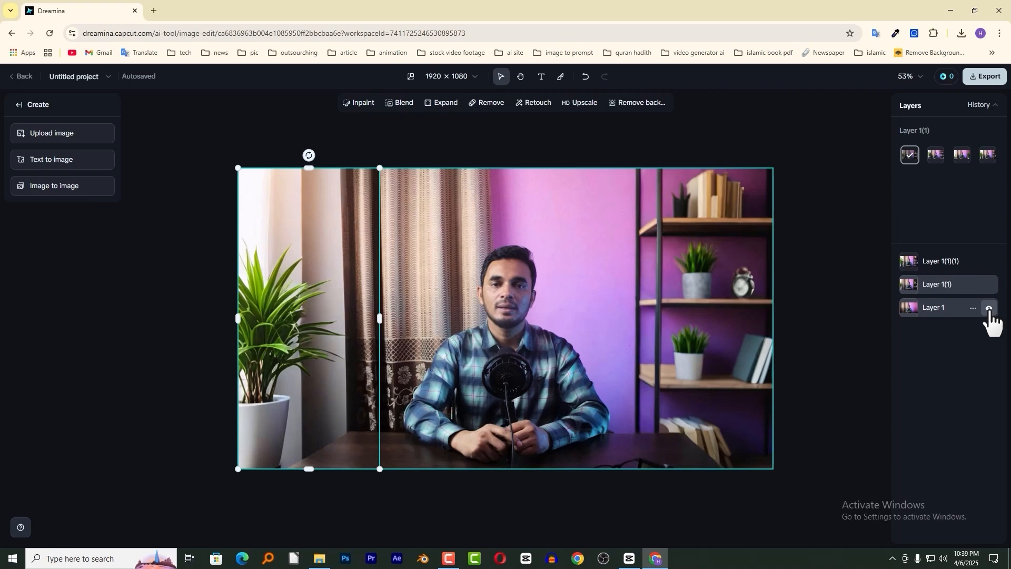
pyautogui.click(989, 310)
pyautogui.click(928, 268)
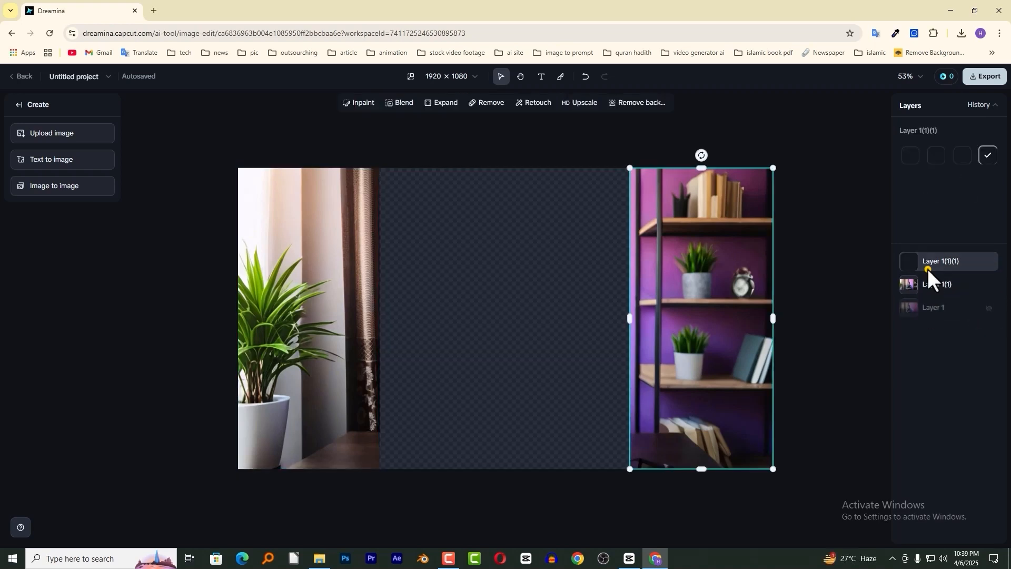
pyautogui.moveTo(669, 209)
pyautogui.mouseDown()
pyautogui.moveTo(647, 212)
pyautogui.moveTo(662, 211)
pyautogui.mouseUp()
pyautogui.click(939, 284)
pyautogui.click(314, 259)
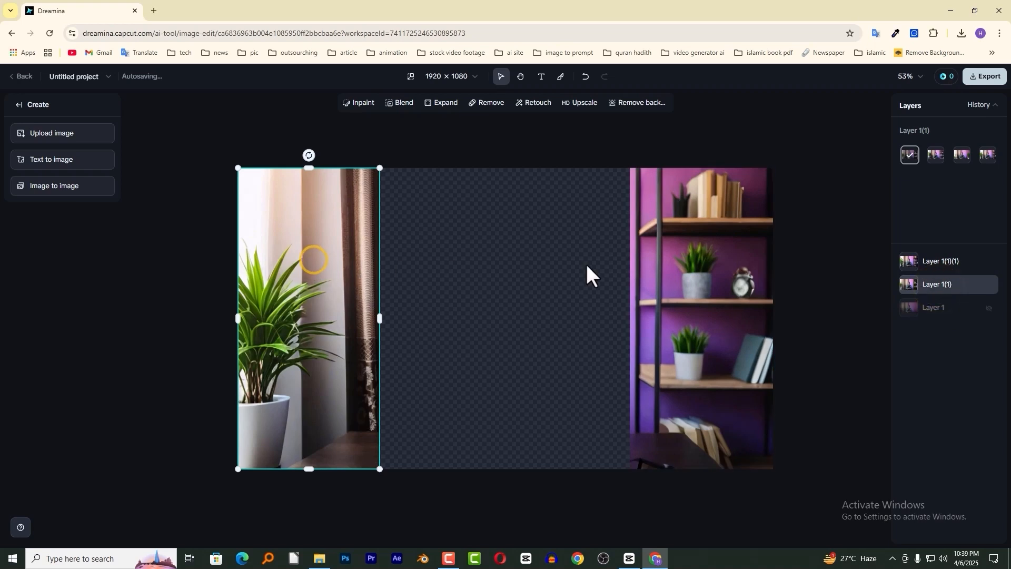
pyautogui.click(991, 309)
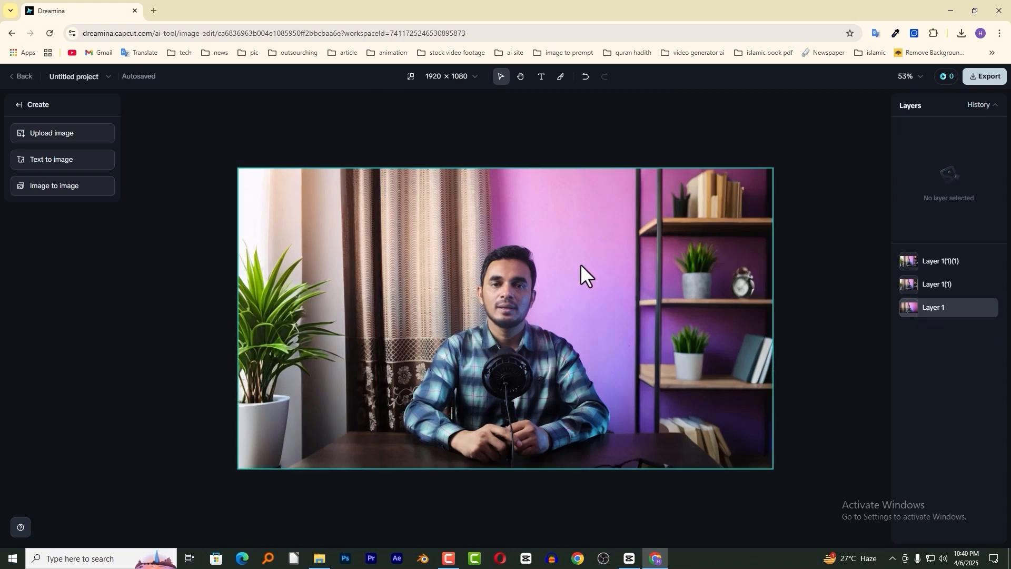
# Step: Export the whole canvas as a JPEG at 1x size and download it
pyautogui.click(631, 117)
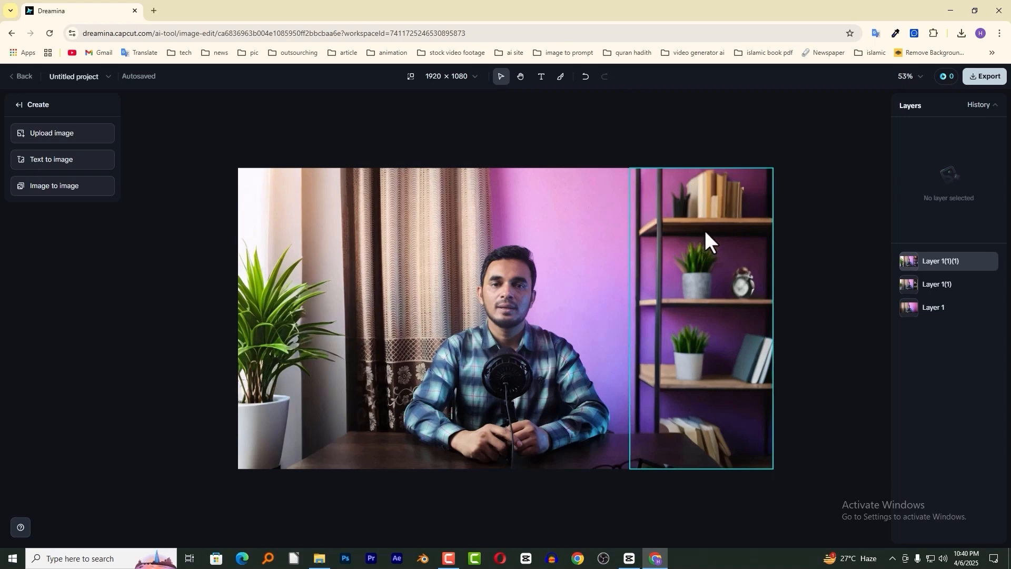
pyautogui.click(981, 80)
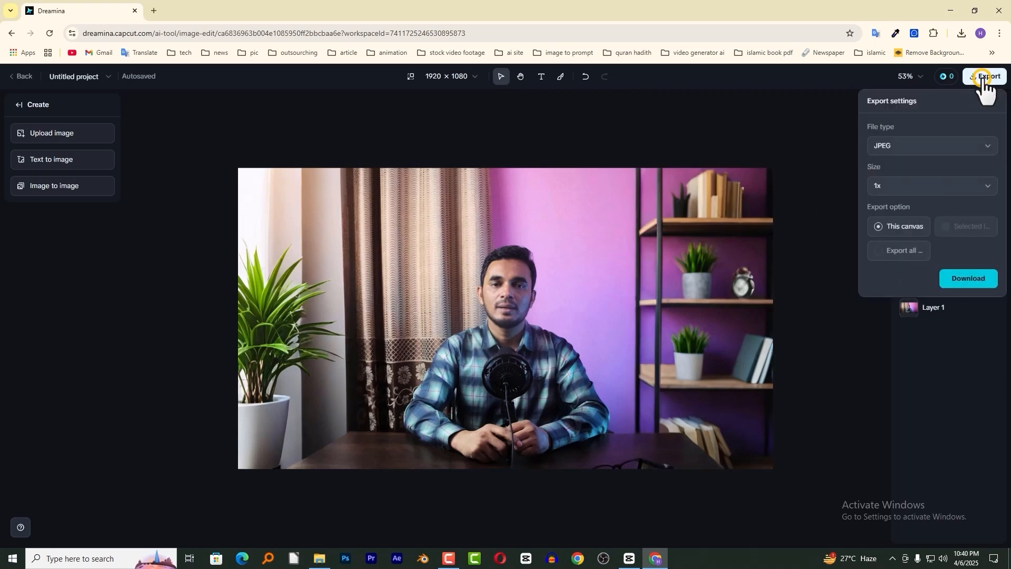
pyautogui.click(880, 228)
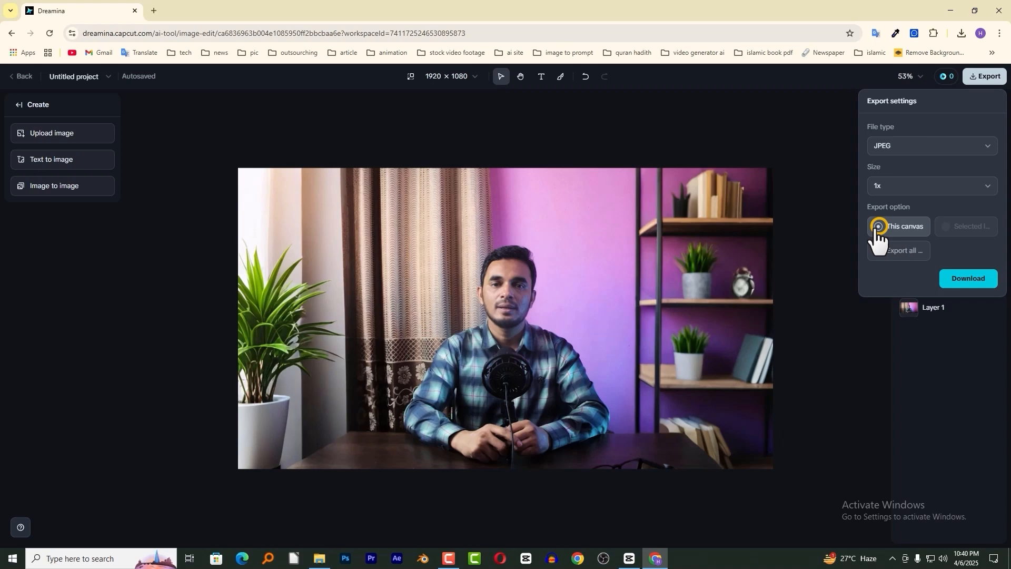
pyautogui.click(971, 280)
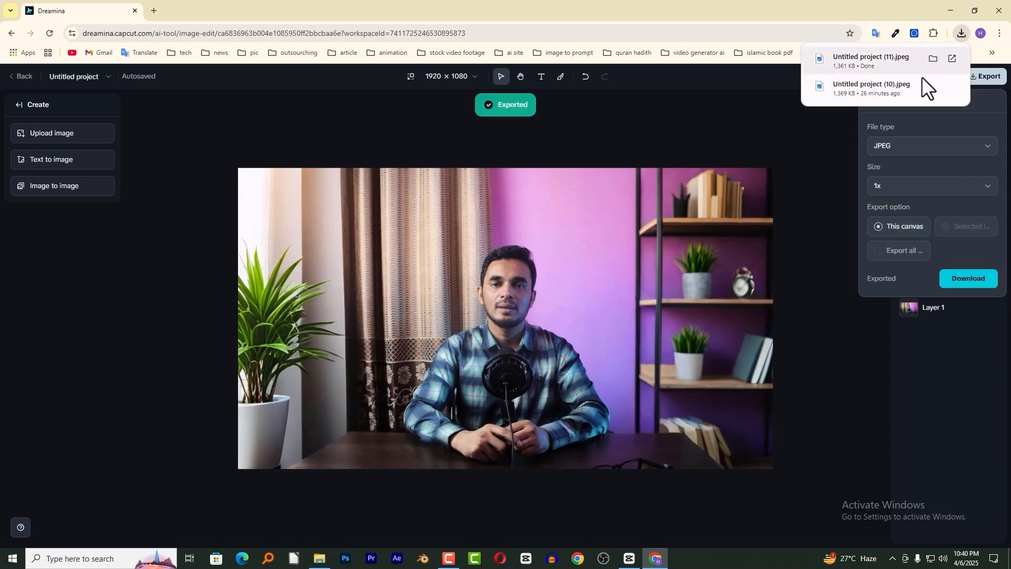
pyautogui.click(645, 278)
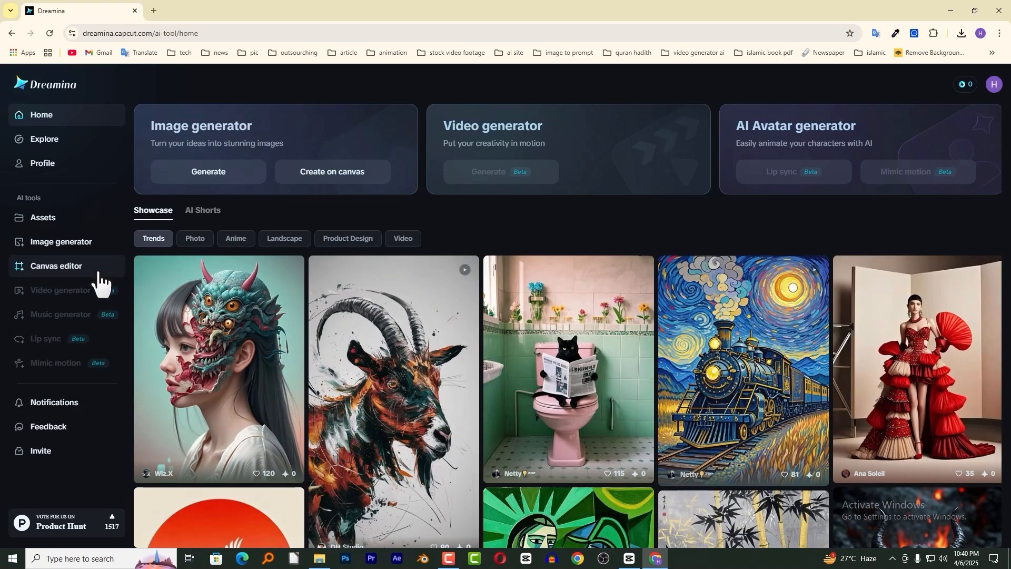
# Step: Start a new canvas project, upload the original talking-head still, and fit the canvas to the image at 1920 × 1080
pyautogui.click(79, 267)
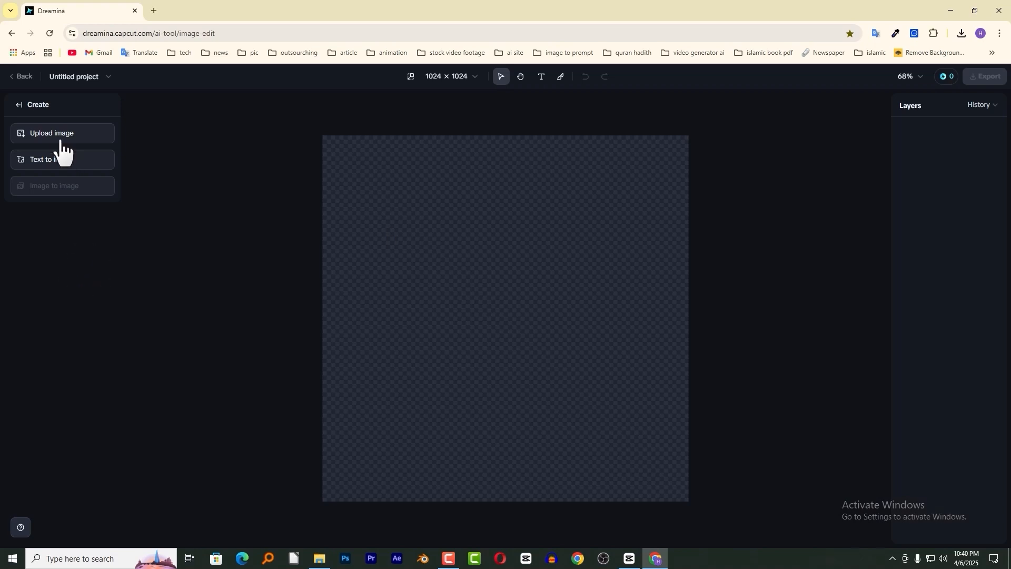
pyautogui.click(58, 134)
pyautogui.doubleClick(399, 162)
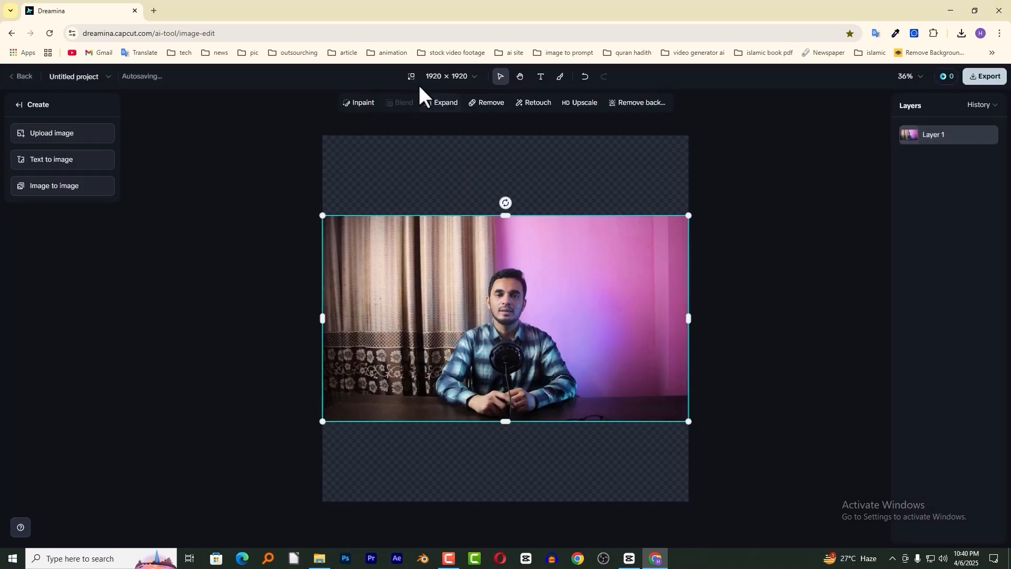
pyautogui.click(412, 77)
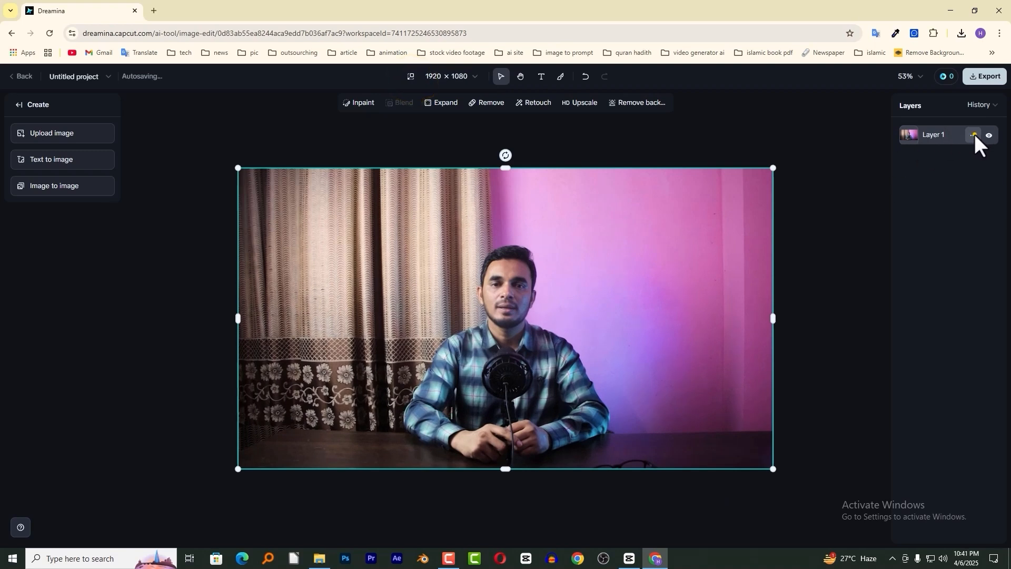
# Step: Duplicate Layer 1 and align the copy exactly over the canvas
pyautogui.click(973, 135)
pyautogui.click(903, 206)
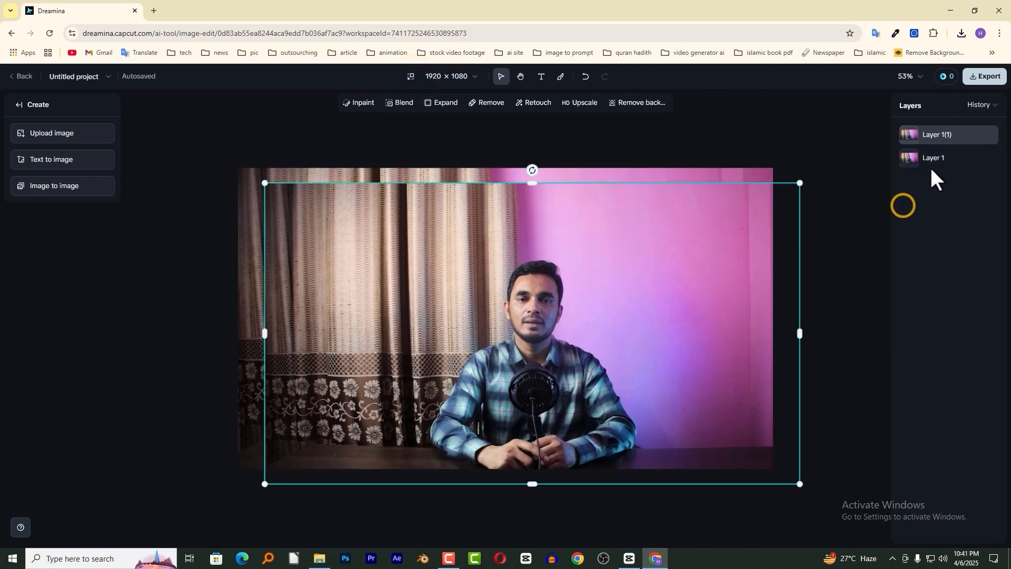
pyautogui.click(938, 139)
pyautogui.click(937, 139)
pyautogui.moveTo(354, 251); pyautogui.dragTo(341, 233)
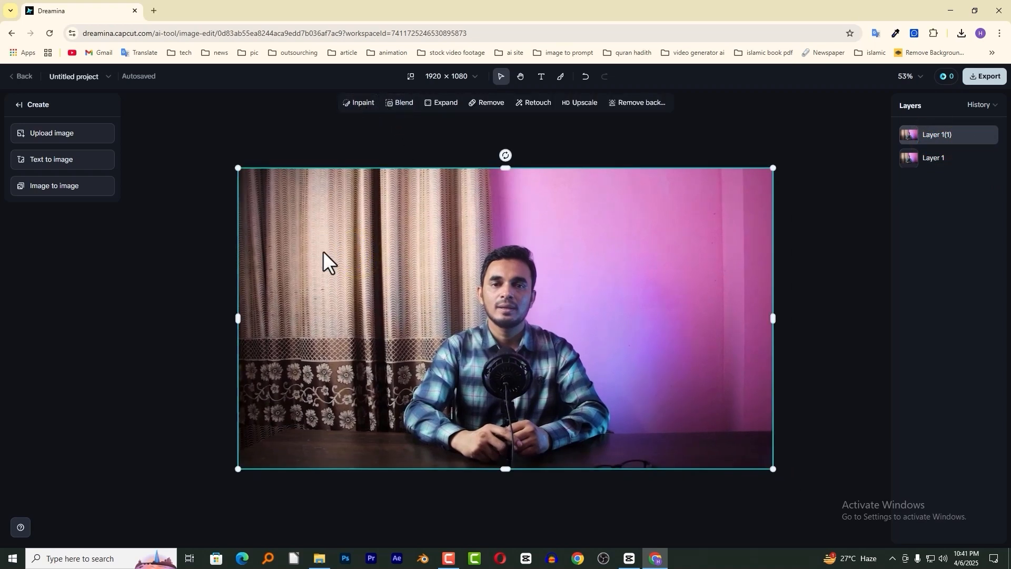
# Step: Start Inpaint on Layer 1(1), set the brush to its maximum size, and mask the wall strip along the image's right edge
pyautogui.click(360, 103)
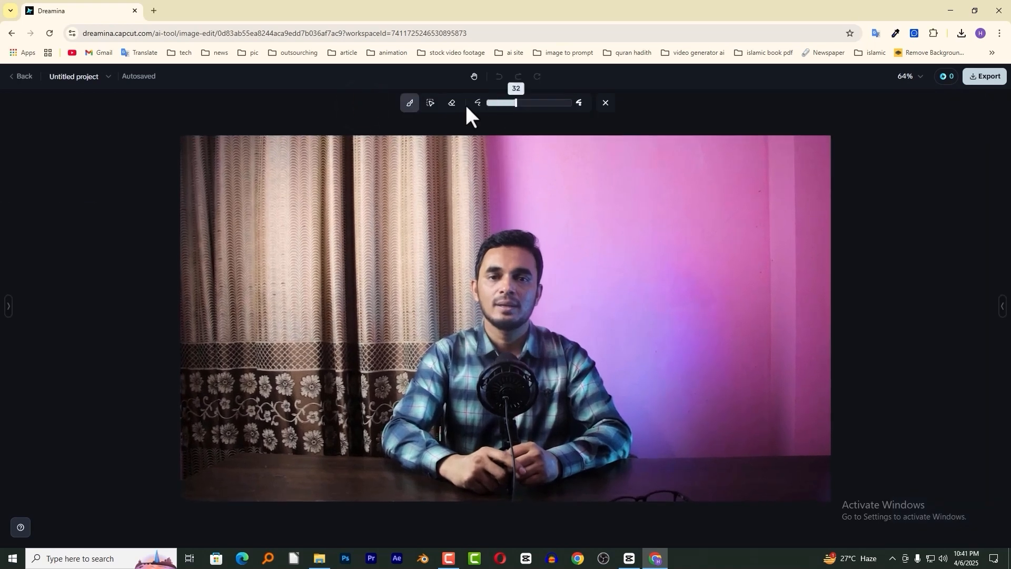
pyautogui.moveTo(516, 103); pyautogui.dragTo(584, 101)
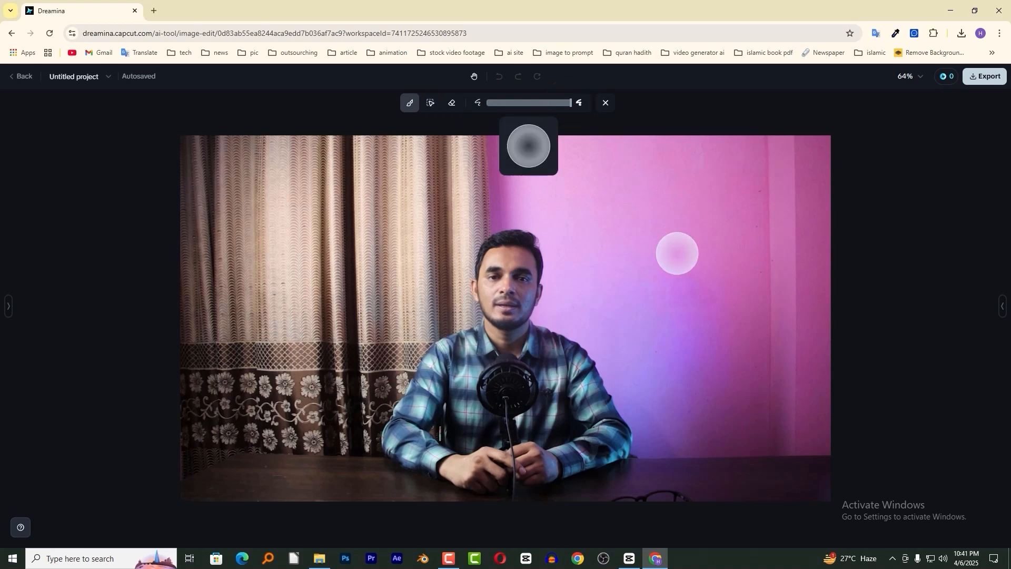
pyautogui.moveTo(801, 169)
pyautogui.mouseDown()
pyautogui.moveTo(816, 332)
pyautogui.moveTo(782, 509)
pyautogui.moveTo(798, 275)
pyautogui.mouseUp()
pyautogui.moveTo(754, 485)
pyautogui.mouseDown()
pyautogui.moveTo(784, 146)
pyautogui.moveTo(744, 548)
pyautogui.moveTo(722, 203)
pyautogui.moveTo(745, 492)
pyautogui.moveTo(746, 137)
pyautogui.moveTo(757, 515)
pyautogui.moveTo(712, 139)
pyautogui.mouseUp()
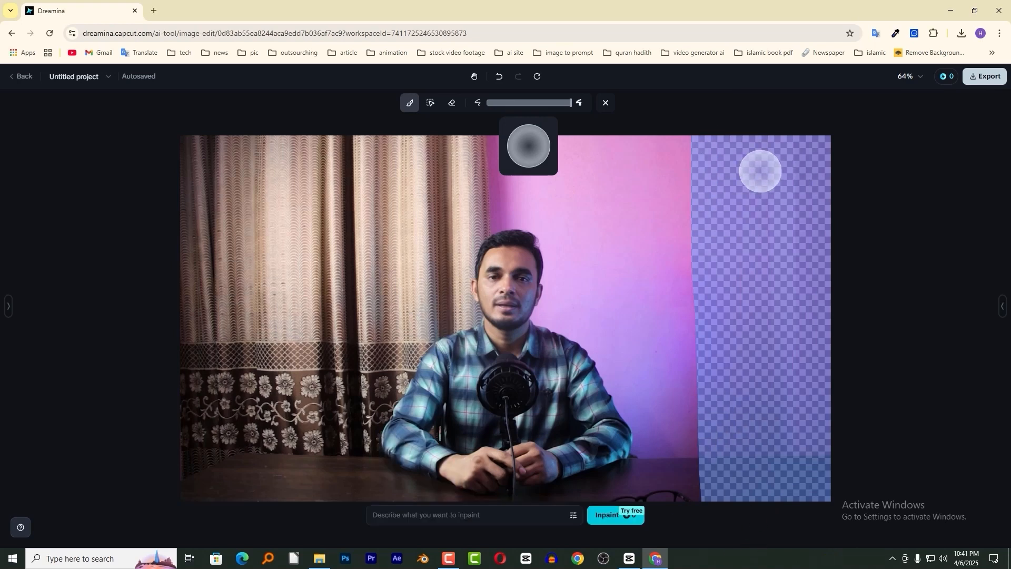
# Step: Generate an inpaint of the masked wall strip with the prompt "modern shelve with RGB light"
pyautogui.click(403, 514)
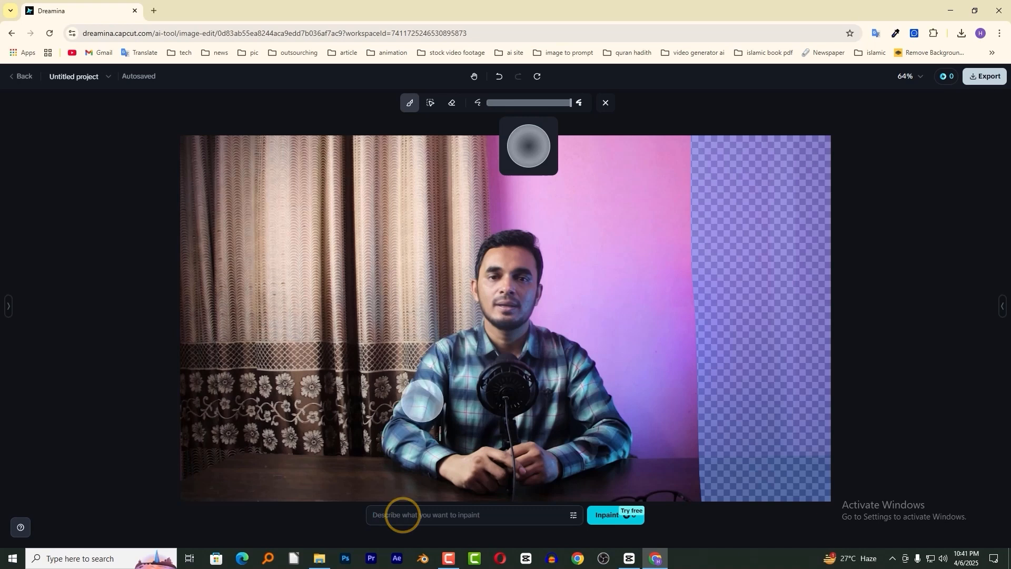
pyautogui.write('modern shelve wit')
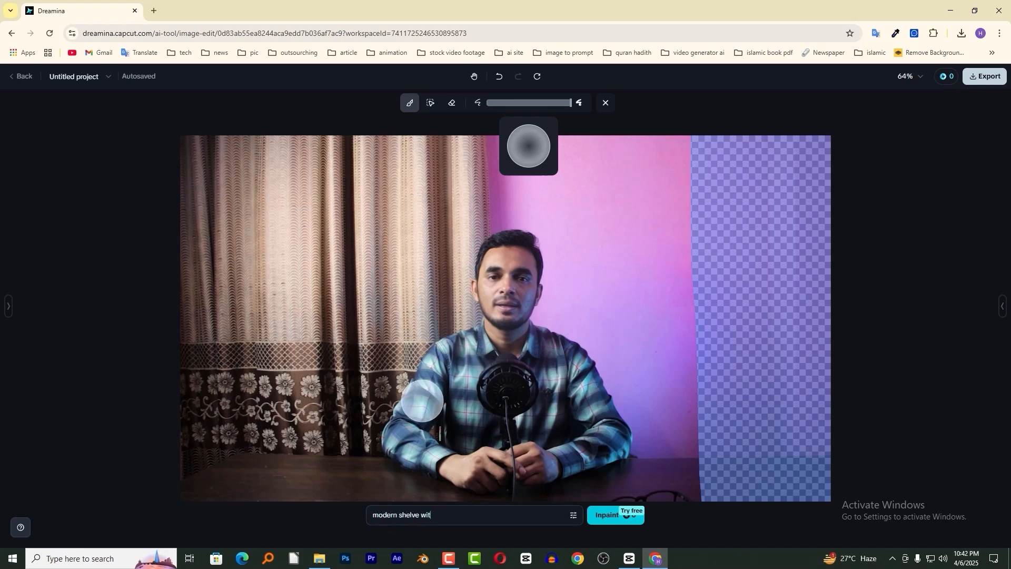
pyautogui.write('h RGB light')
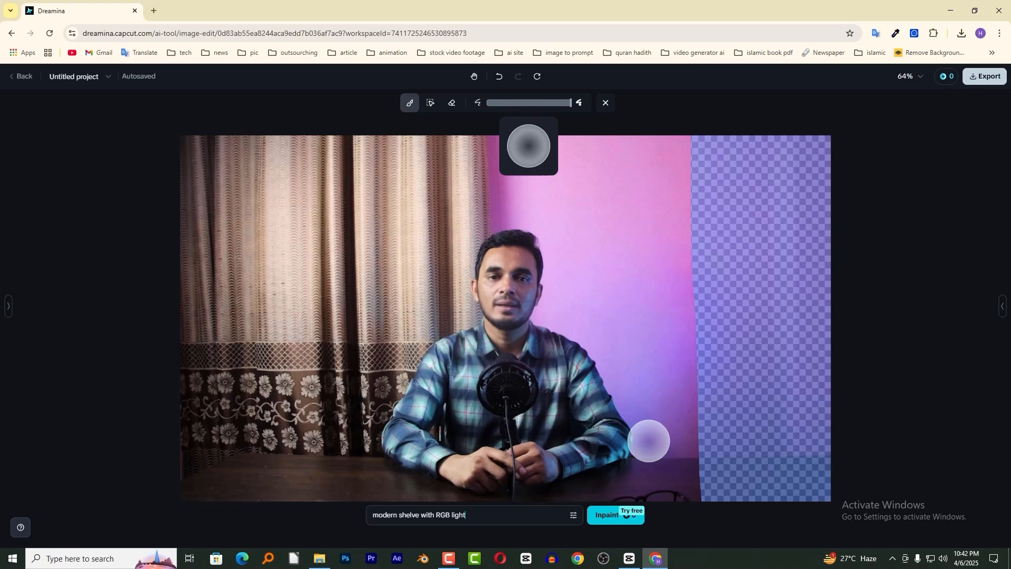
pyautogui.click(605, 519)
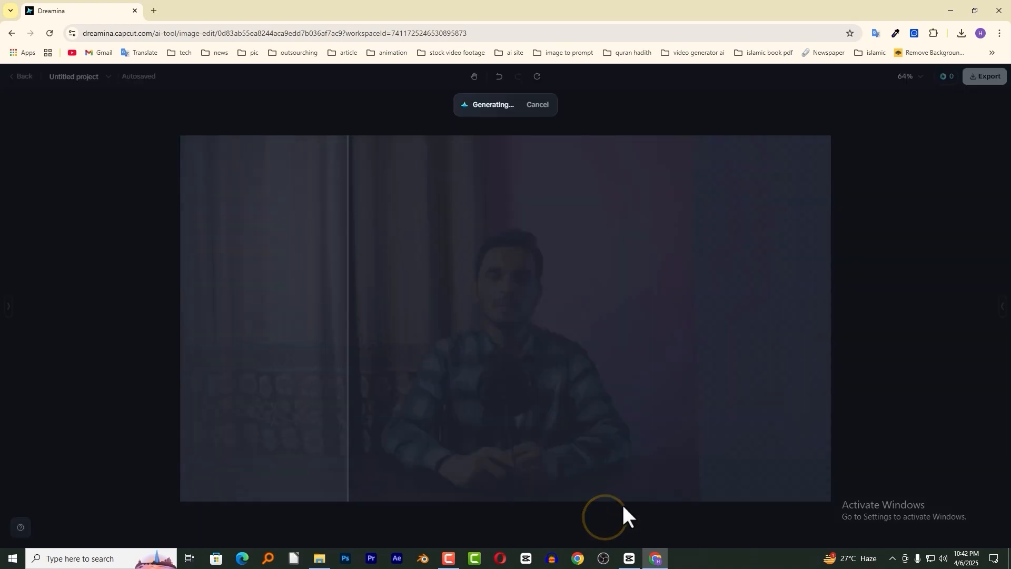
# Step: Accept the second generated shelf variation and crop its layer to the shelf strip along the image's right edge
pyautogui.click(452, 517)
pyautogui.click(452, 516)
pyautogui.click(453, 517)
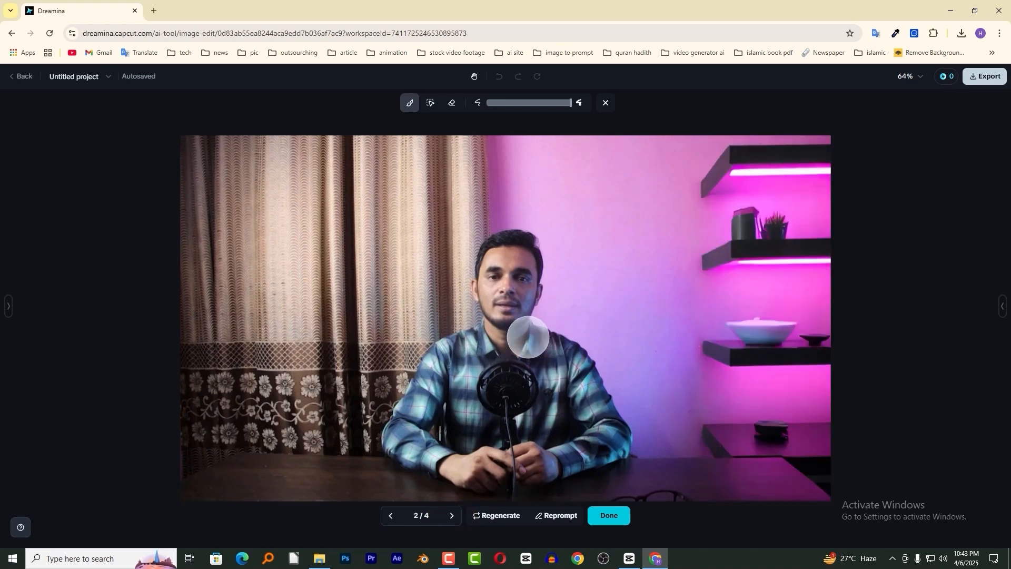
pyautogui.click(617, 519)
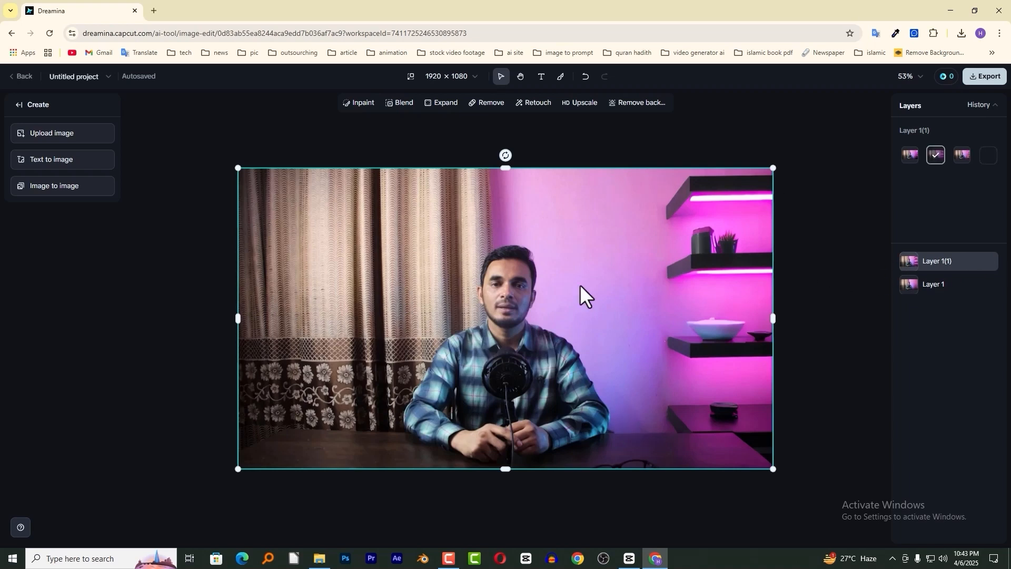
pyautogui.moveTo(238, 319); pyautogui.dragTo(632, 323)
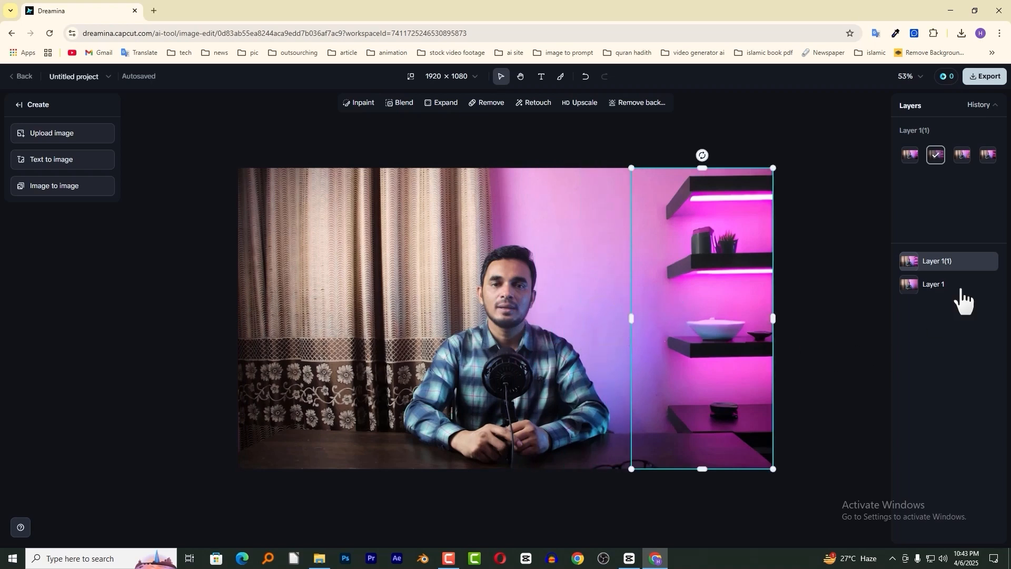
# Step: Duplicate the original Layer 1 again and align the new copy exactly over the canvas
pyautogui.click(941, 260)
pyautogui.moveTo(711, 243)
pyautogui.mouseDown()
pyautogui.moveTo(564, 255)
pyautogui.moveTo(705, 239)
pyautogui.mouseUp()
pyautogui.moveTo(937, 287); pyautogui.dragTo(916, 312)
pyautogui.click(878, 328)
pyautogui.click(950, 288)
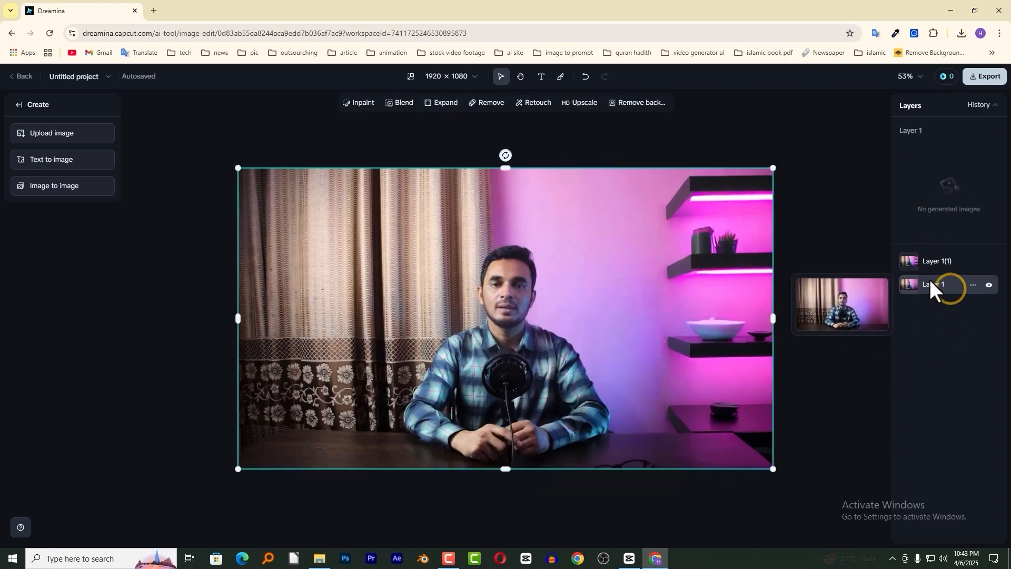
pyautogui.click(973, 284)
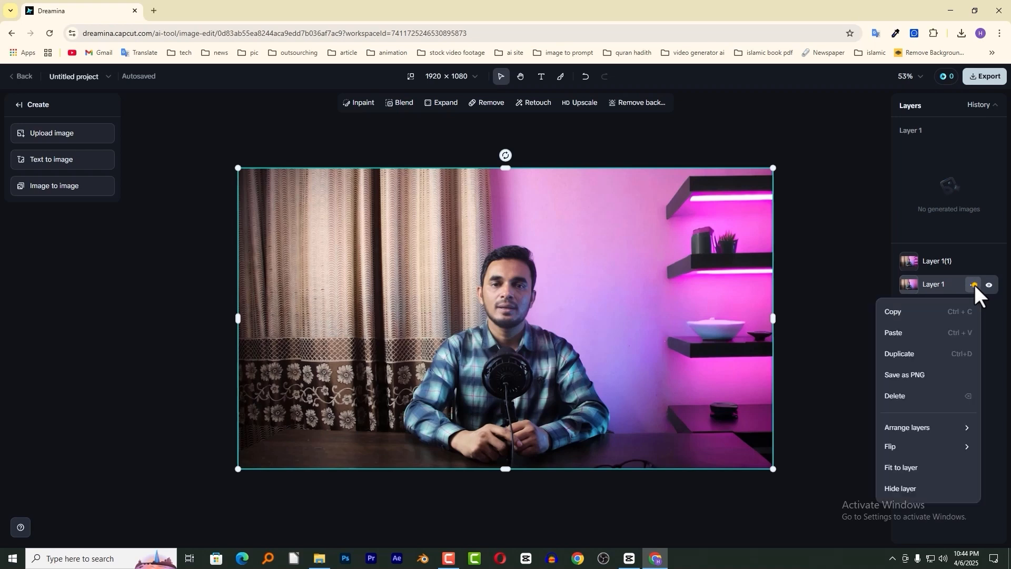
pyautogui.click(906, 350)
pyautogui.moveTo(434, 239); pyautogui.dragTo(405, 226)
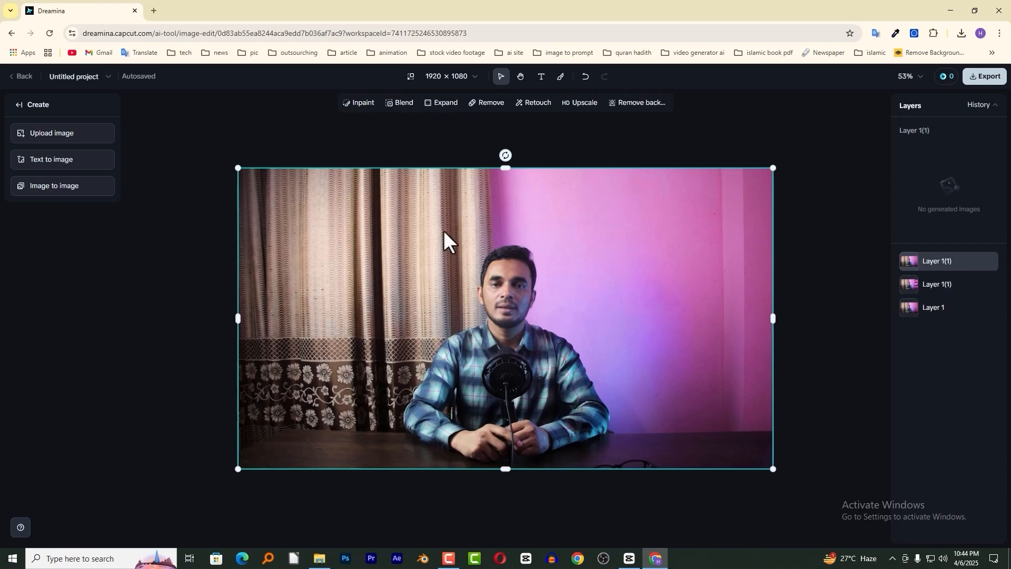
# Step: Mask the curtain area along the image's left edge on the new copy and inpaint it with the prompt "big tree plant"
pyautogui.click(359, 103)
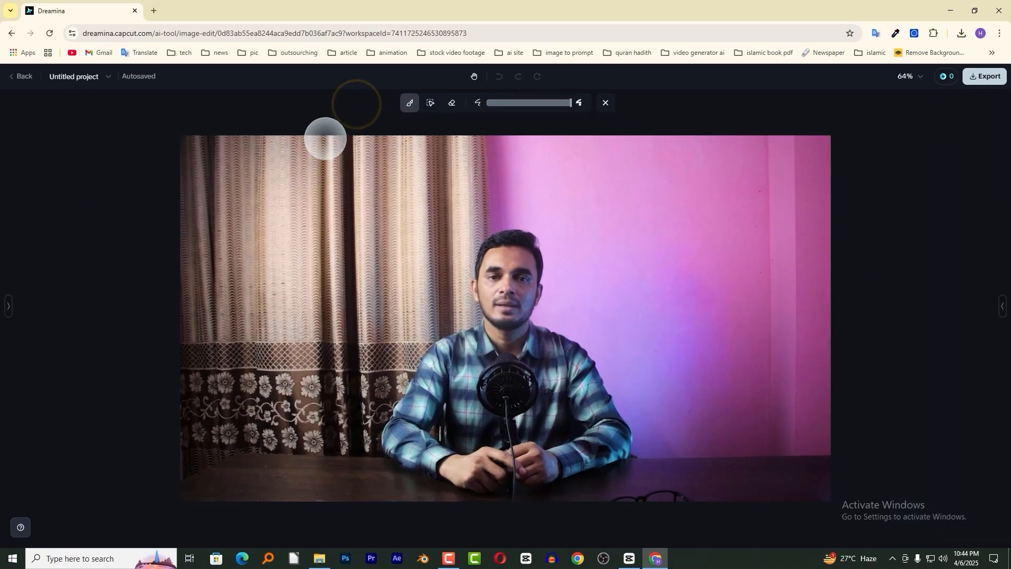
pyautogui.moveTo(325, 138); pyautogui.dragTo(296, 508)
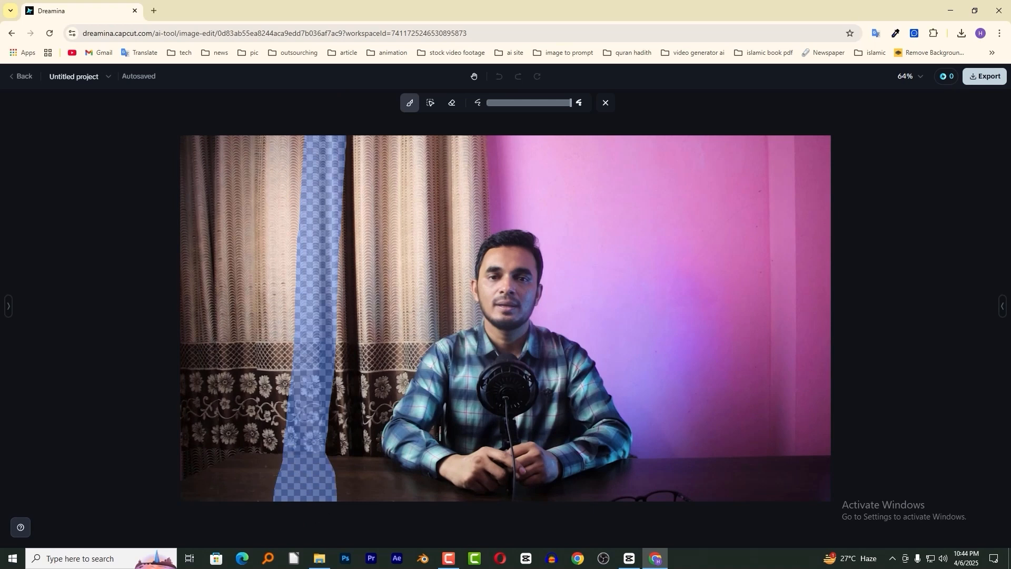
pyautogui.moveTo(181, 501)
pyautogui.mouseDown()
pyautogui.moveTo(174, 463)
pyautogui.moveTo(273, 89)
pyautogui.moveTo(278, 181)
pyautogui.moveTo(250, 226)
pyautogui.moveTo(301, 354)
pyautogui.moveTo(196, 320)
pyautogui.mouseUp()
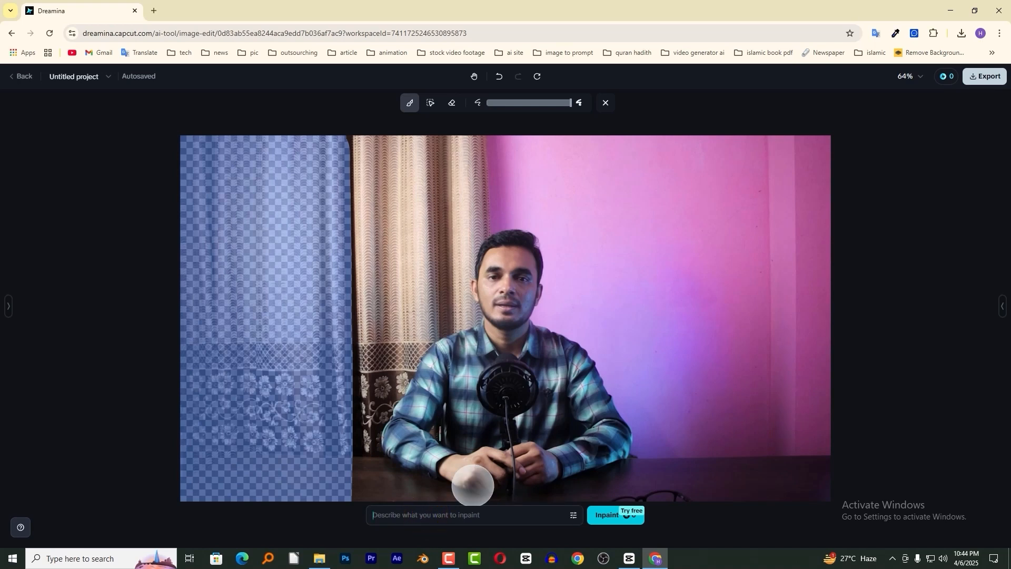
pyautogui.write('big tree plant')
pyautogui.click(598, 514)
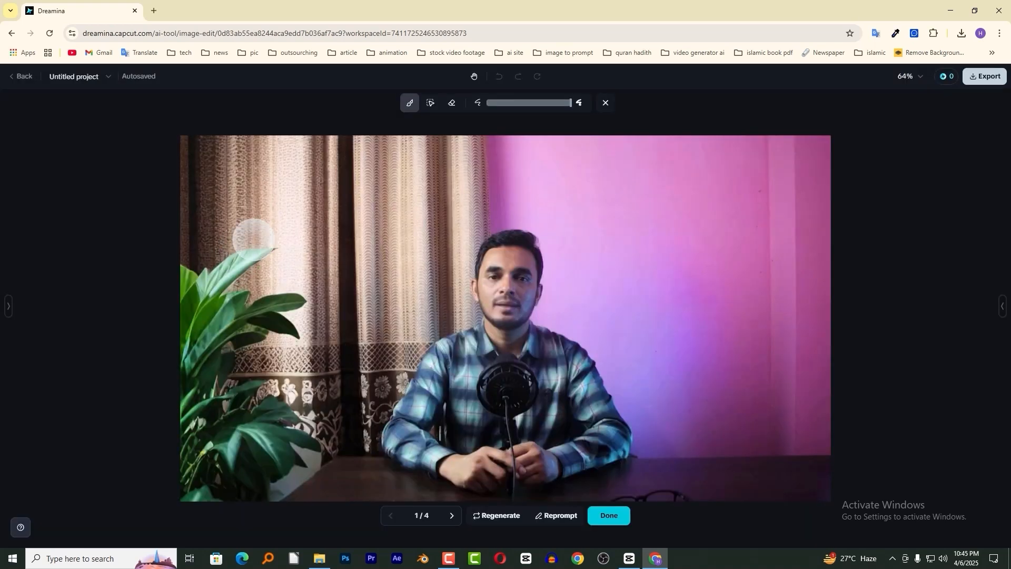
# Step: Compare the plant variations, accept the tall palm version, and crop its layer to the plant strip along the left edge
pyautogui.click(451, 517)
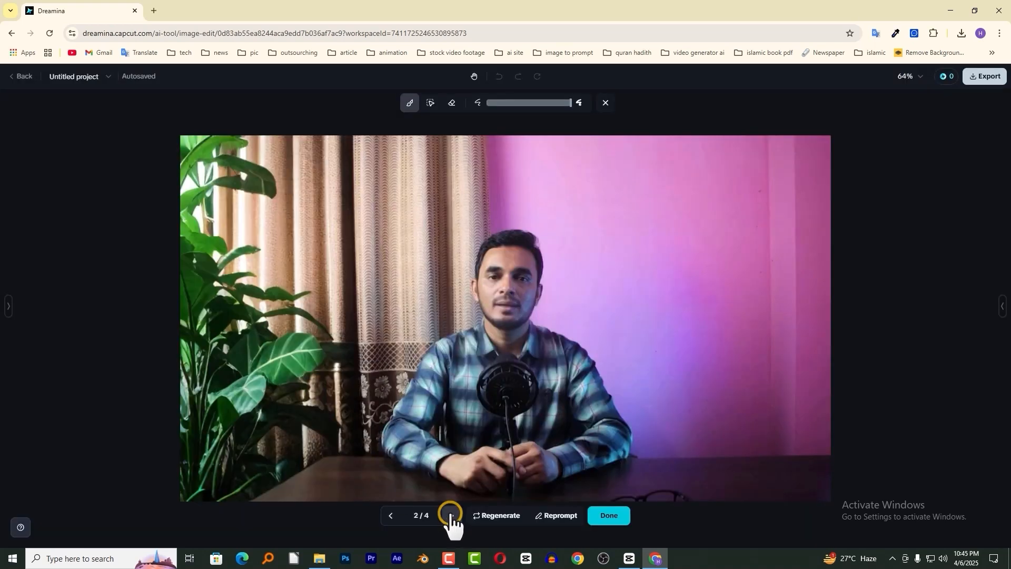
pyautogui.click(389, 515)
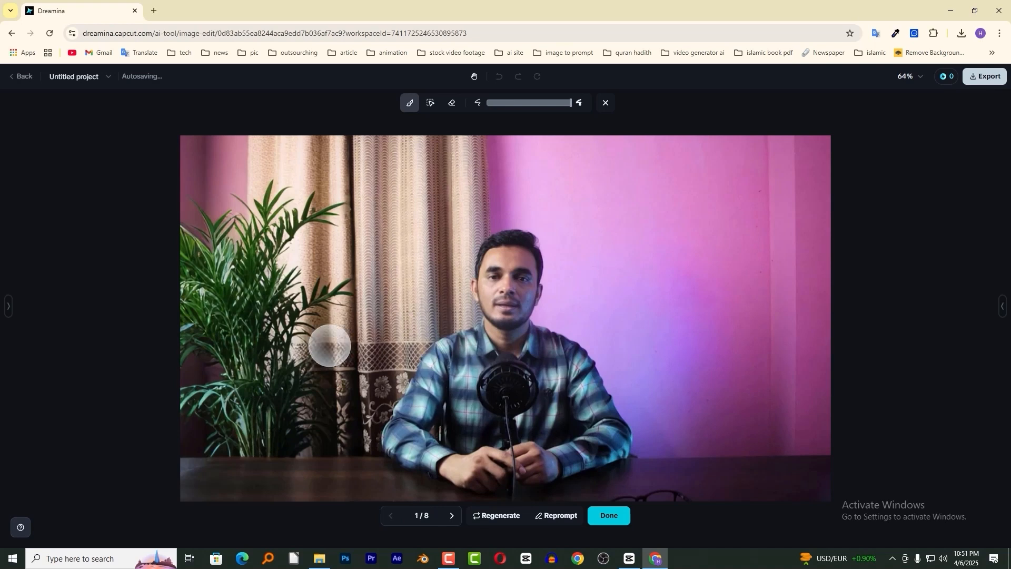
pyautogui.click(610, 517)
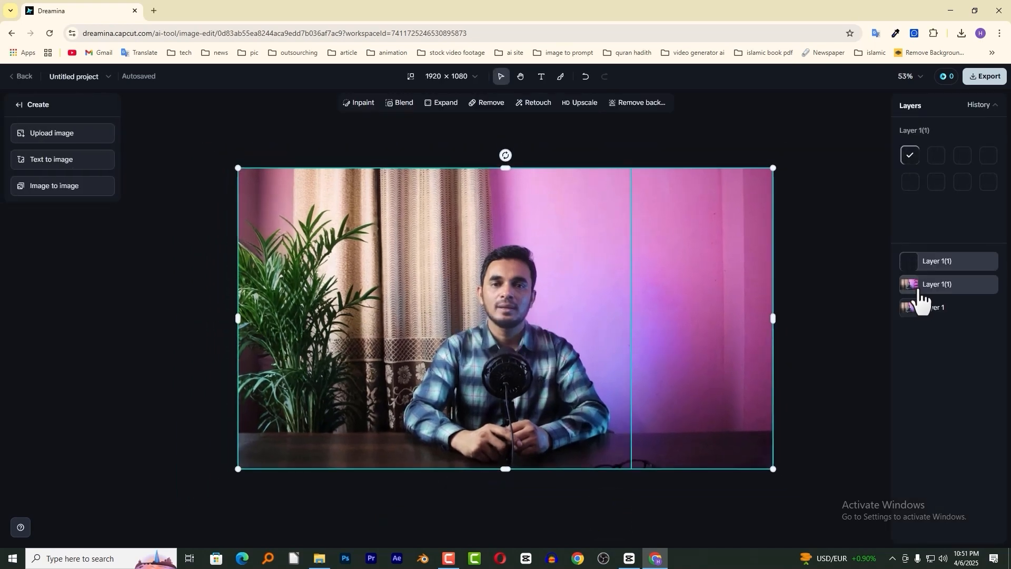
pyautogui.moveTo(464, 255)
pyautogui.mouseDown()
pyautogui.moveTo(433, 260)
pyautogui.moveTo(466, 253)
pyautogui.mouseUp()
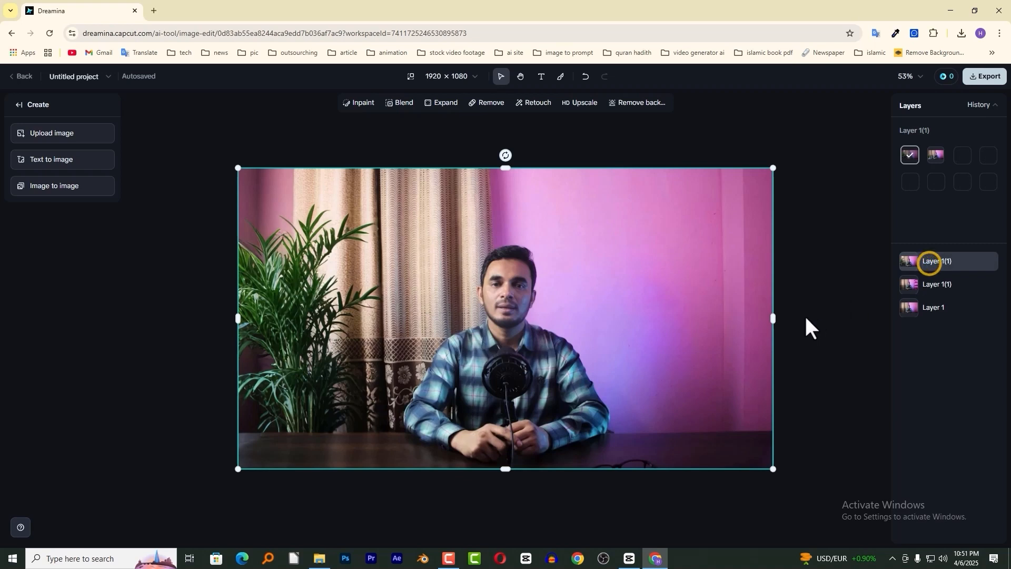
pyautogui.moveTo(773, 318); pyautogui.dragTo(384, 321)
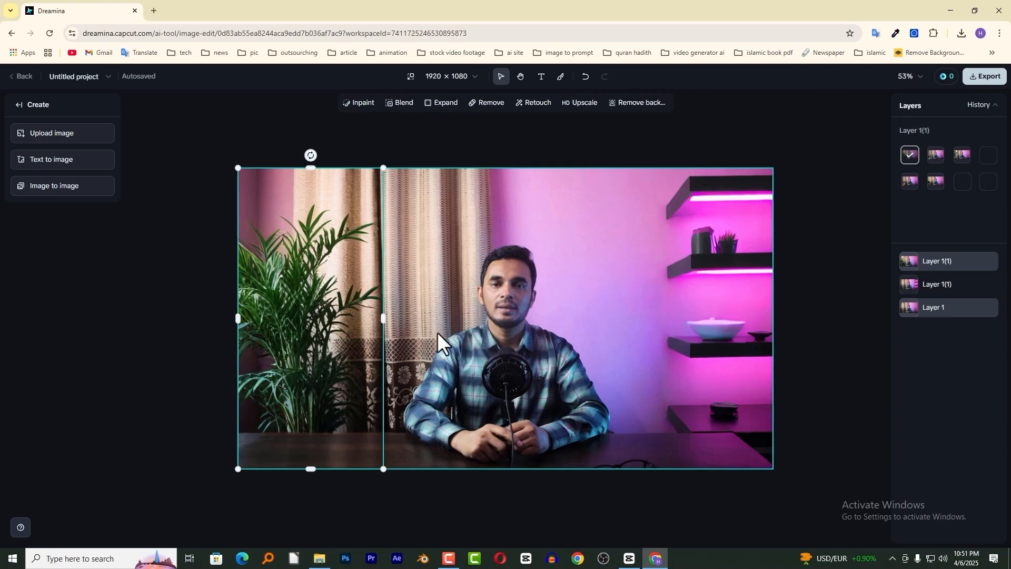
# Step: Inspect the combined image and the plant, shelf and original layers that make it up
pyautogui.click(471, 490)
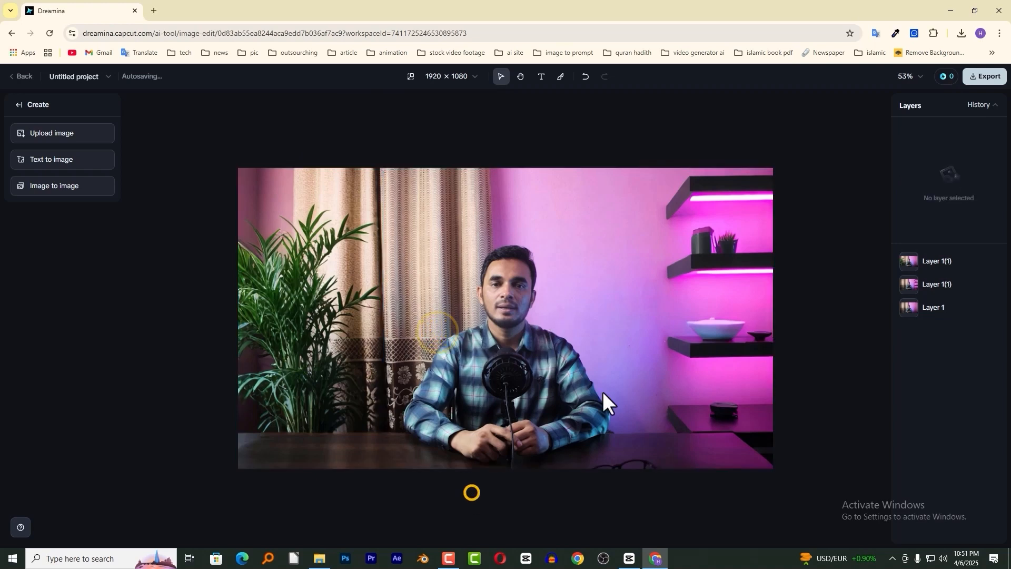
pyautogui.click(951, 266)
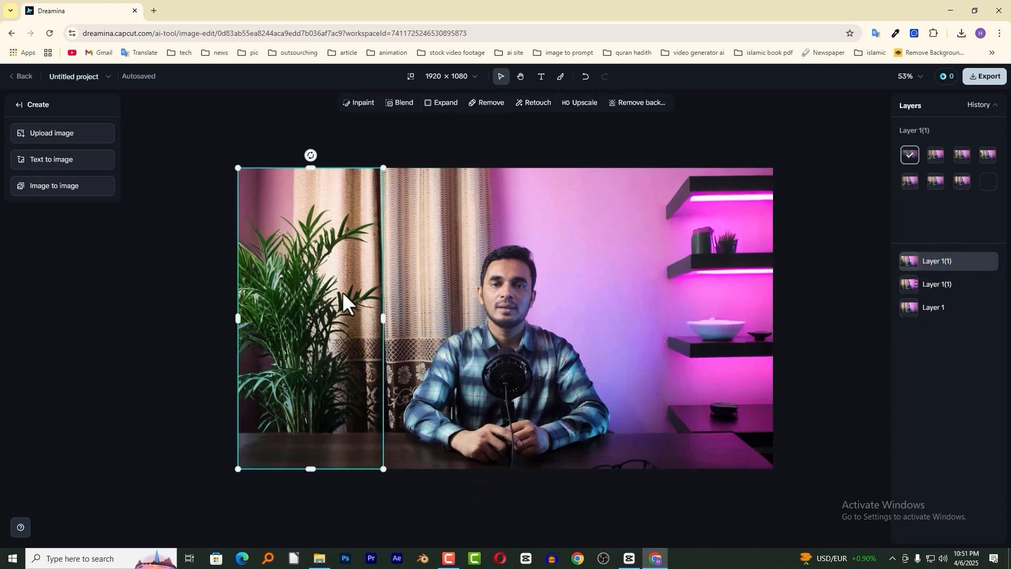
pyautogui.click(931, 289)
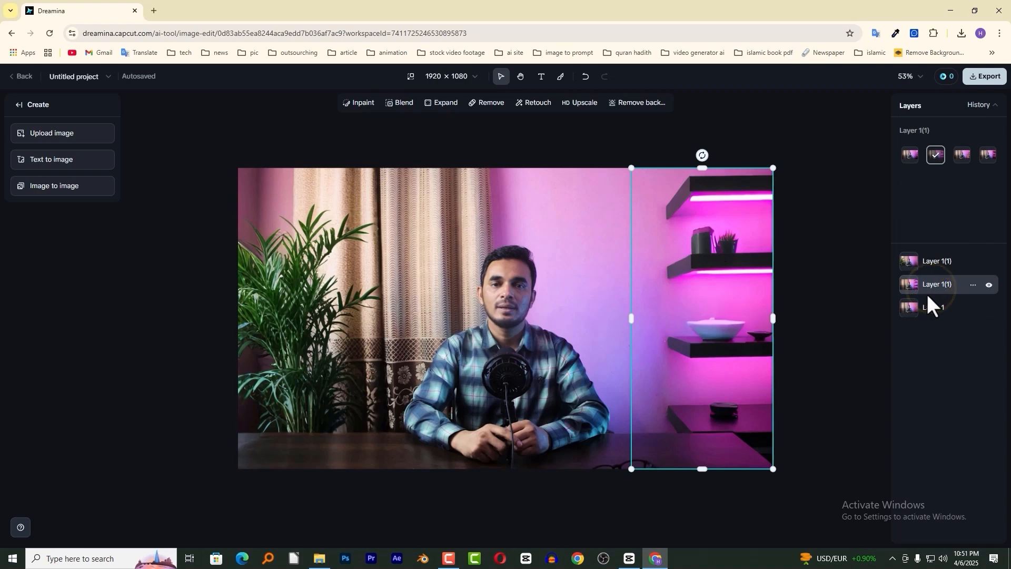
pyautogui.click(936, 308)
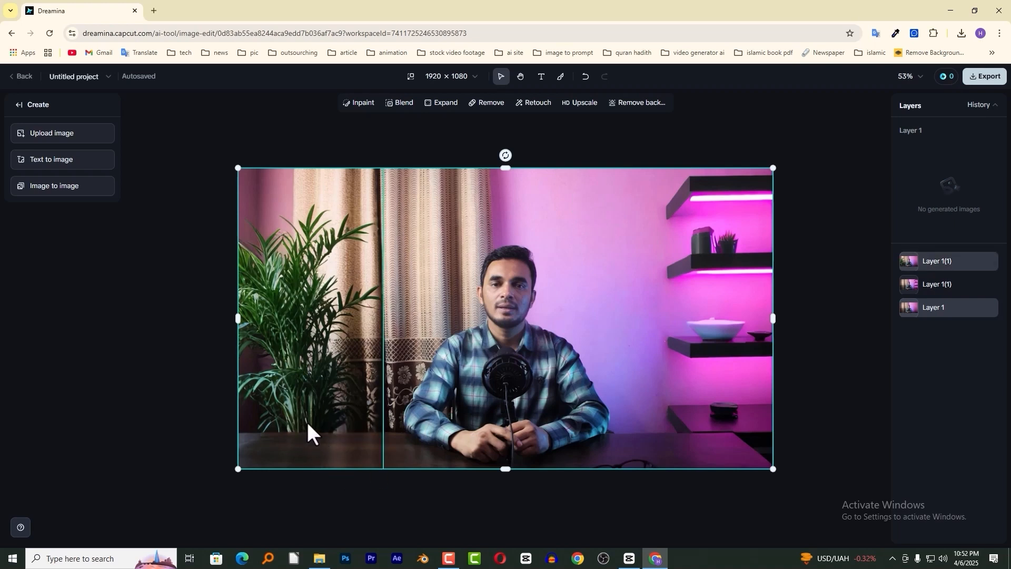
pyautogui.click(708, 141)
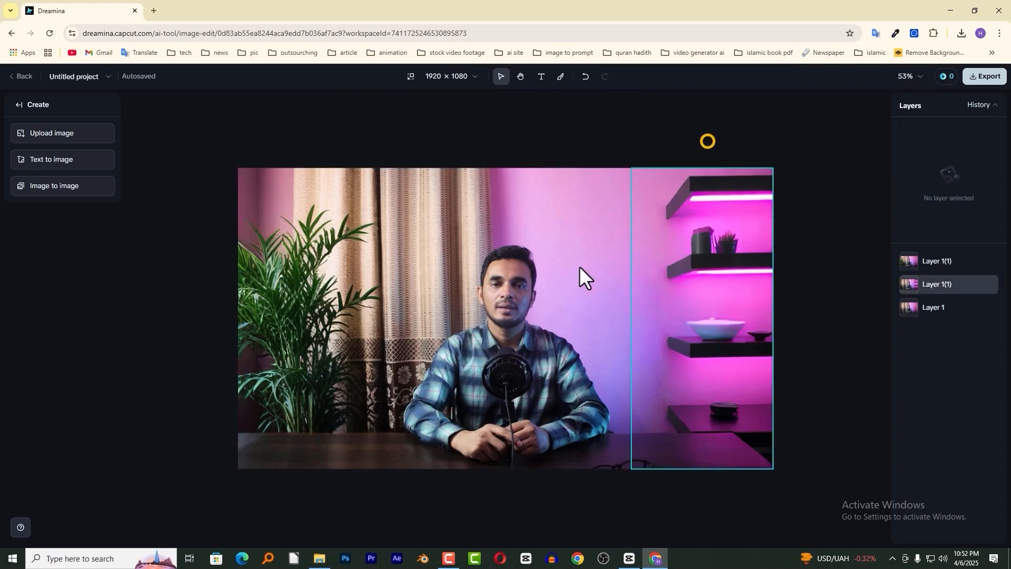
pyautogui.click(557, 289)
pyautogui.click(702, 113)
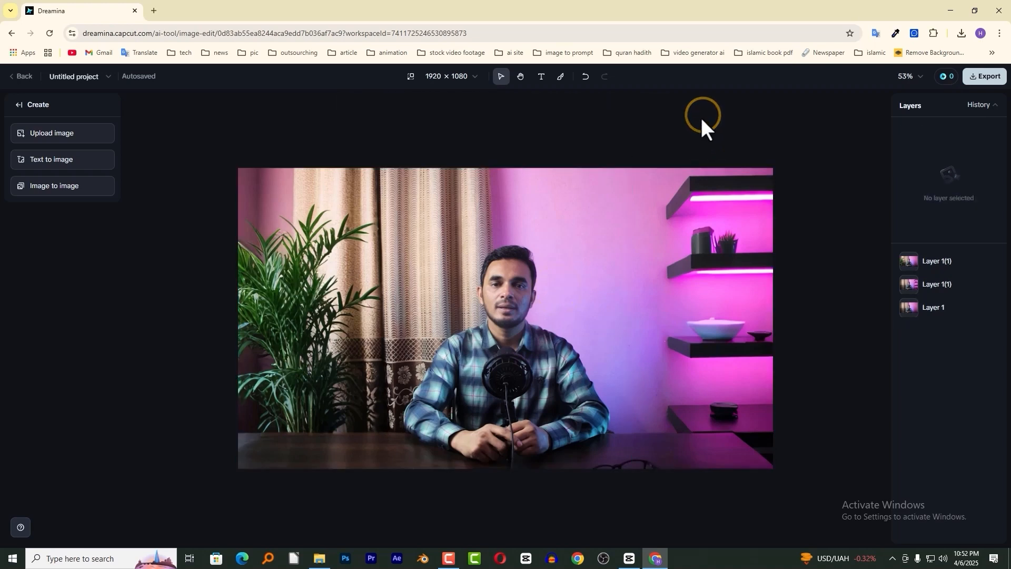
# Step: Export this canvas as a JPEG at 1x size
pyautogui.click(985, 78)
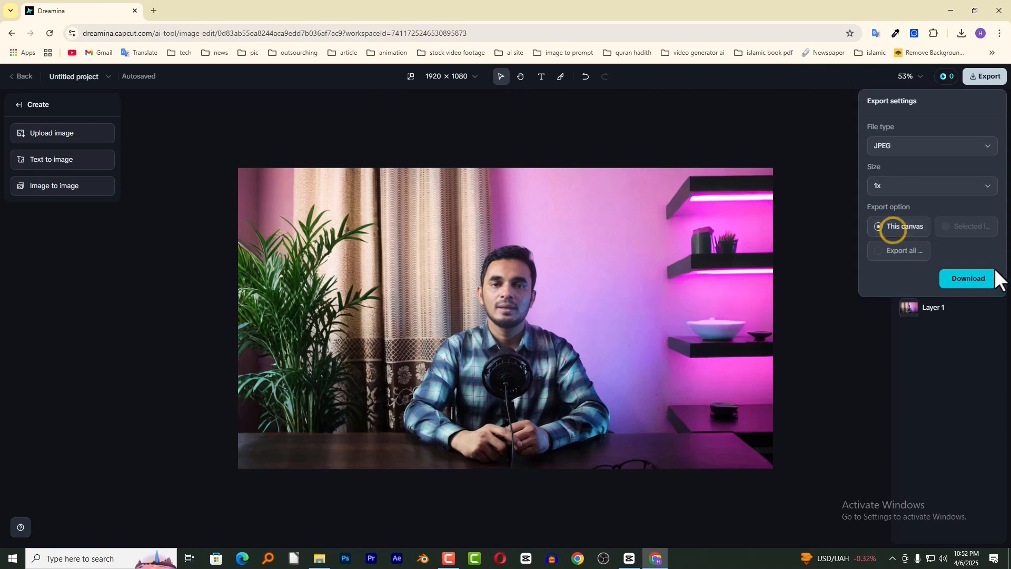
pyautogui.click(976, 281)
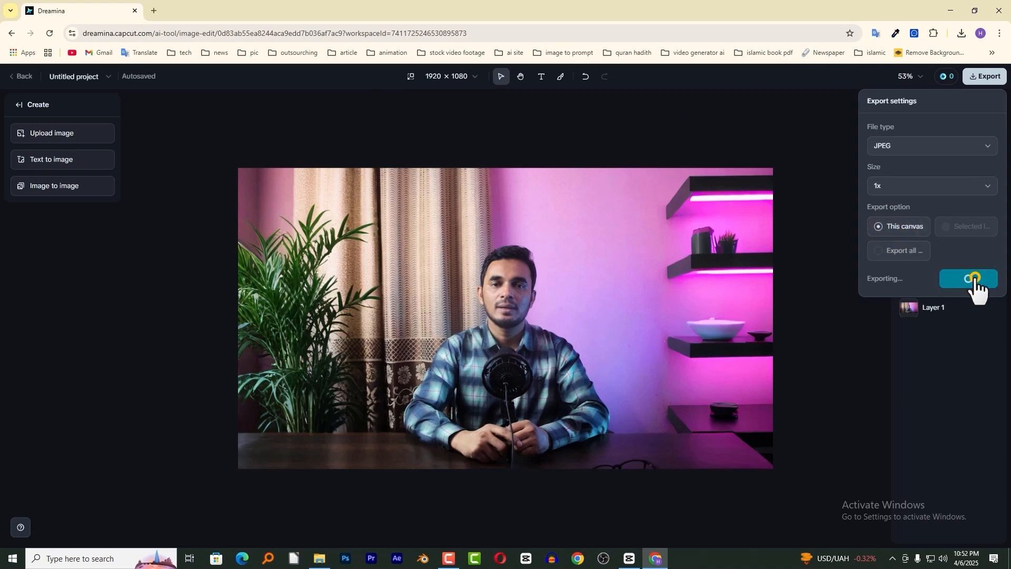
pyautogui.click(656, 142)
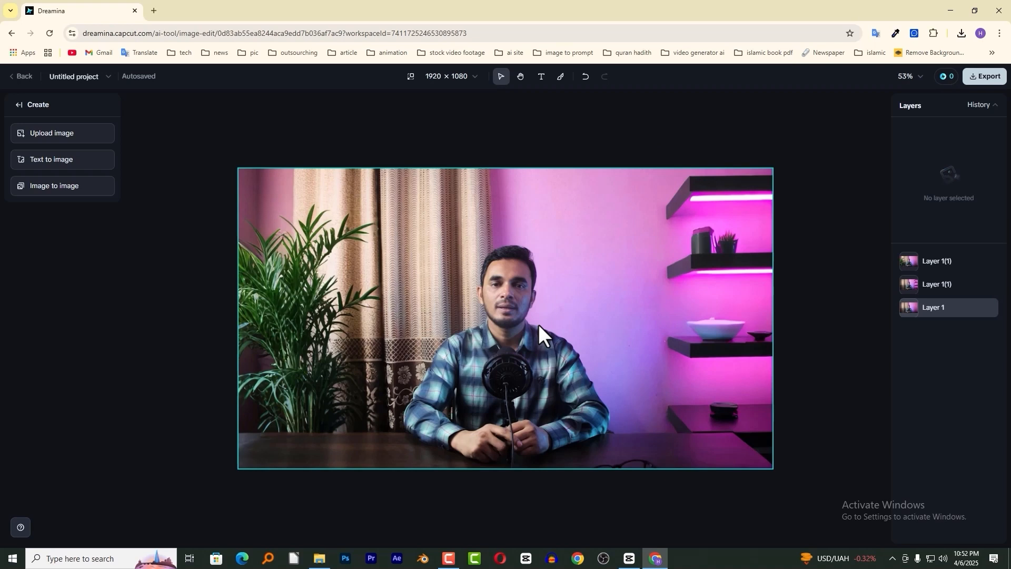
# Step: Switch to CapCut and add the 41-second intro.mp4 clip to the timeline after the existing clip
pyautogui.click(632, 551)
pyautogui.moveTo(120, 120); pyautogui.dragTo(430, 360)
pyautogui.click(439, 348)
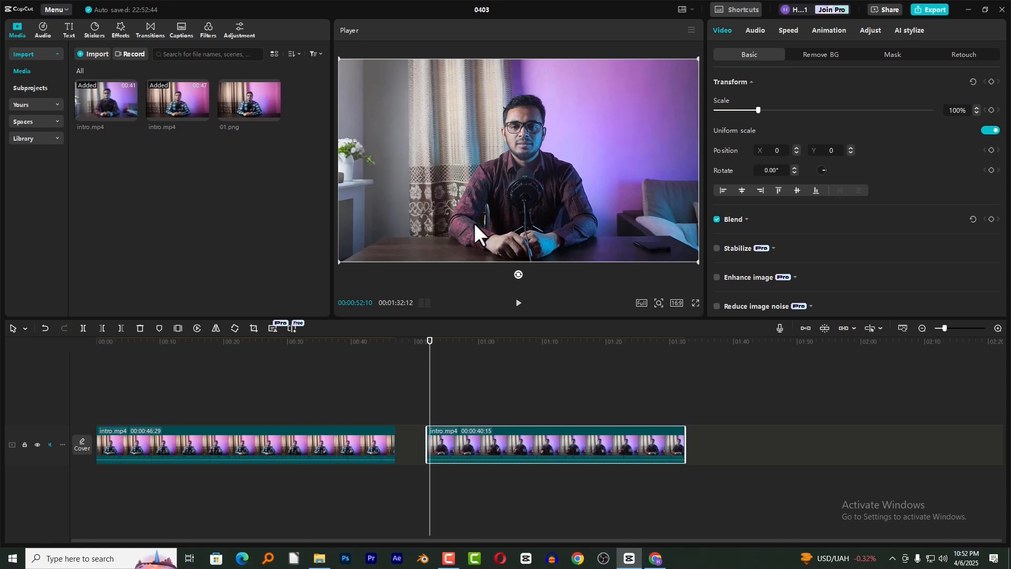
# Step: Turn on auto snapping and place the playhead near the second clip's start, at 00:00:51:27
pyautogui.moveTo(440, 346); pyautogui.dragTo(447, 352)
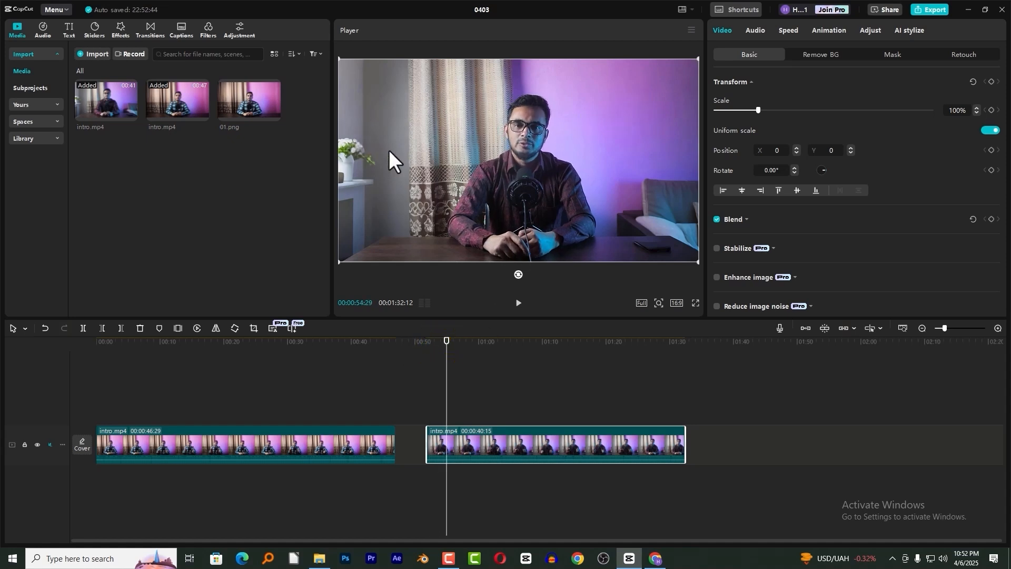
pyautogui.click(441, 344)
pyautogui.click(822, 329)
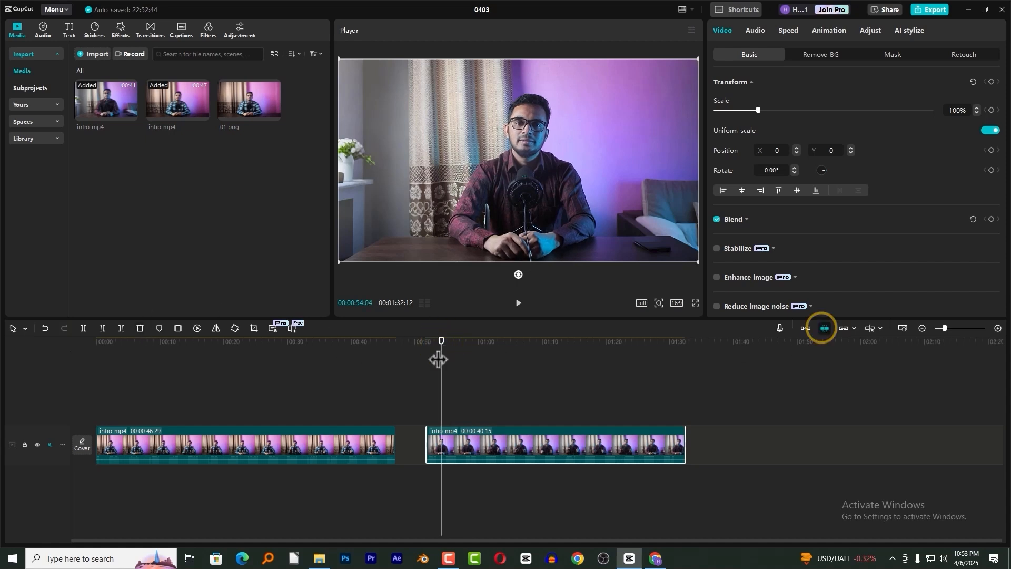
pyautogui.click(440, 346)
pyautogui.moveTo(441, 360)
pyautogui.mouseDown()
pyautogui.moveTo(435, 350)
pyautogui.moveTo(426, 357)
pyautogui.mouseUp()
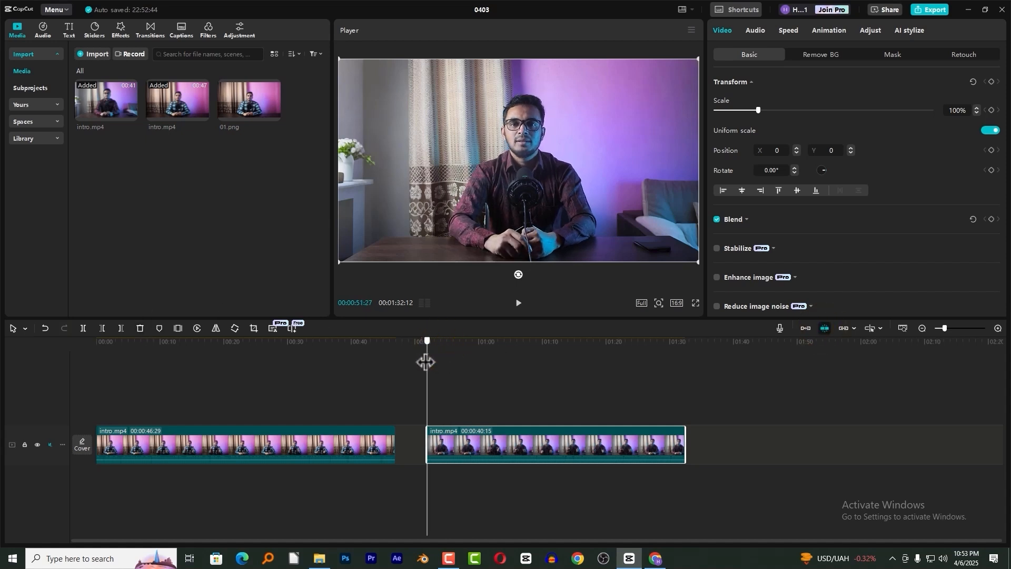
pyautogui.click(431, 345)
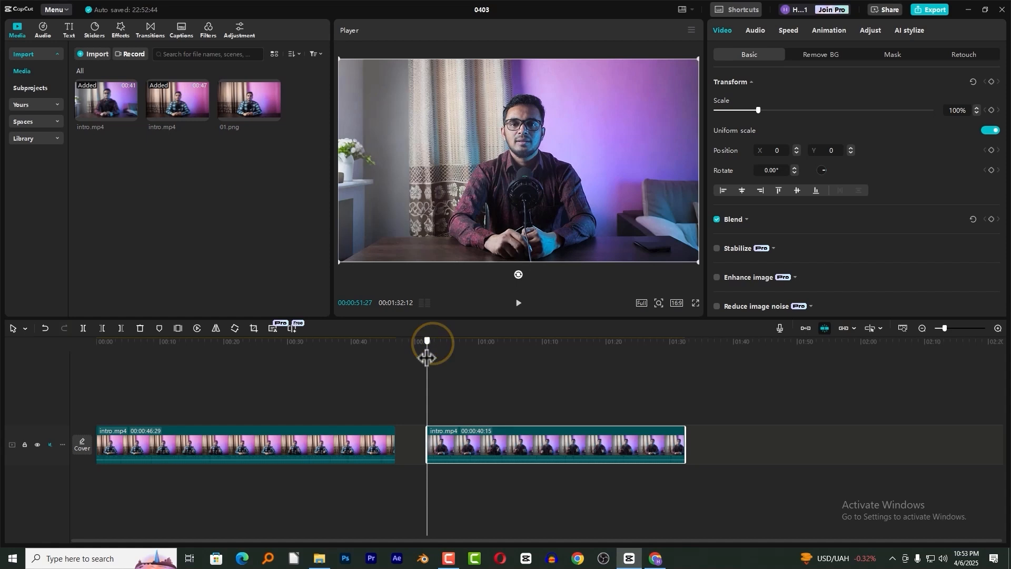
# Step: Export the current frame as a 1080P PNG still named 02, imported into the project
pyautogui.click(692, 30)
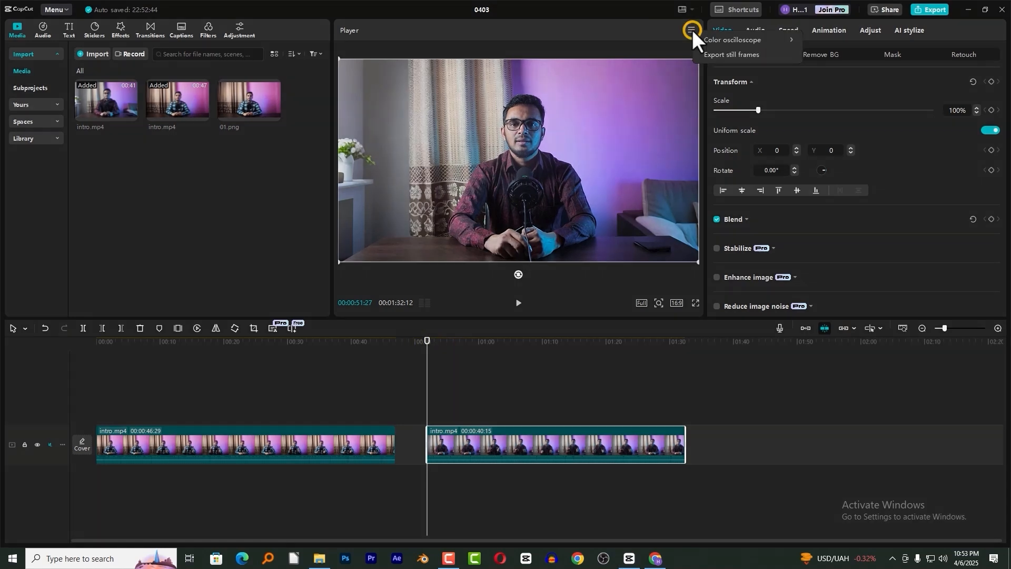
pyautogui.click(713, 53)
pyautogui.doubleClick(605, 227)
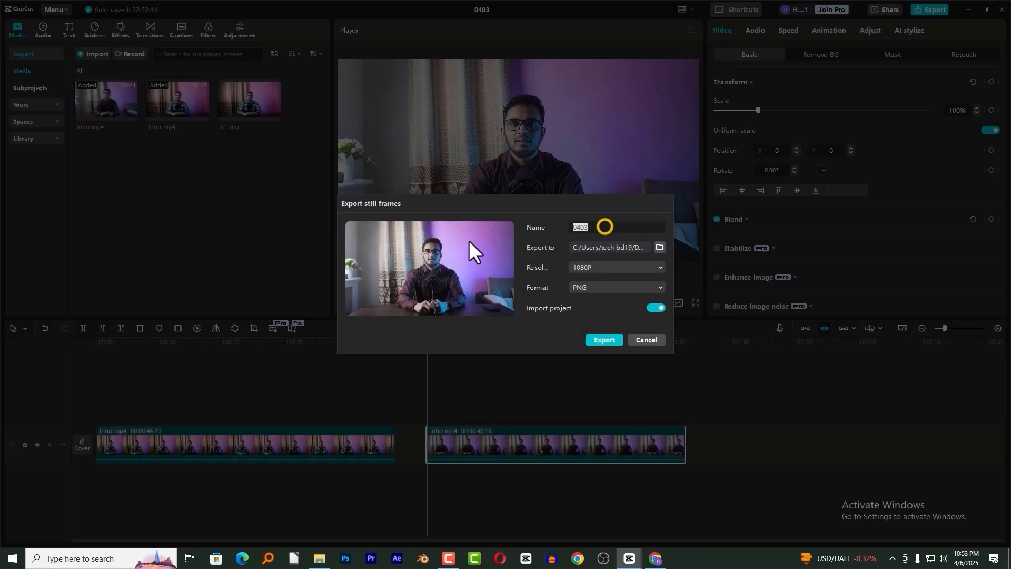
pyautogui.write('02')
pyautogui.press('Return')
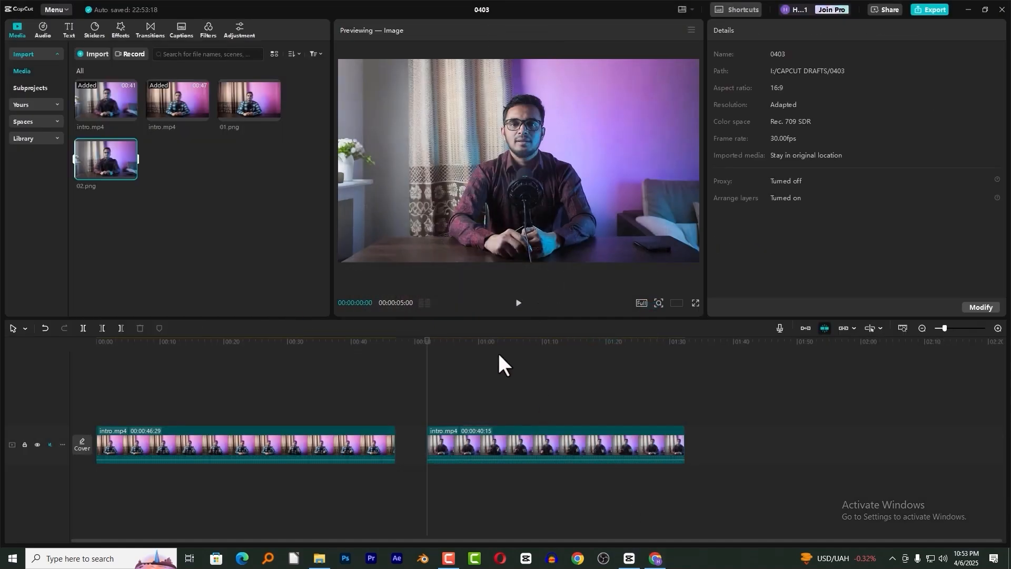
# Step: Switch back to Dreamina, save and leave the current project, and start a new canvas
pyautogui.click(656, 557)
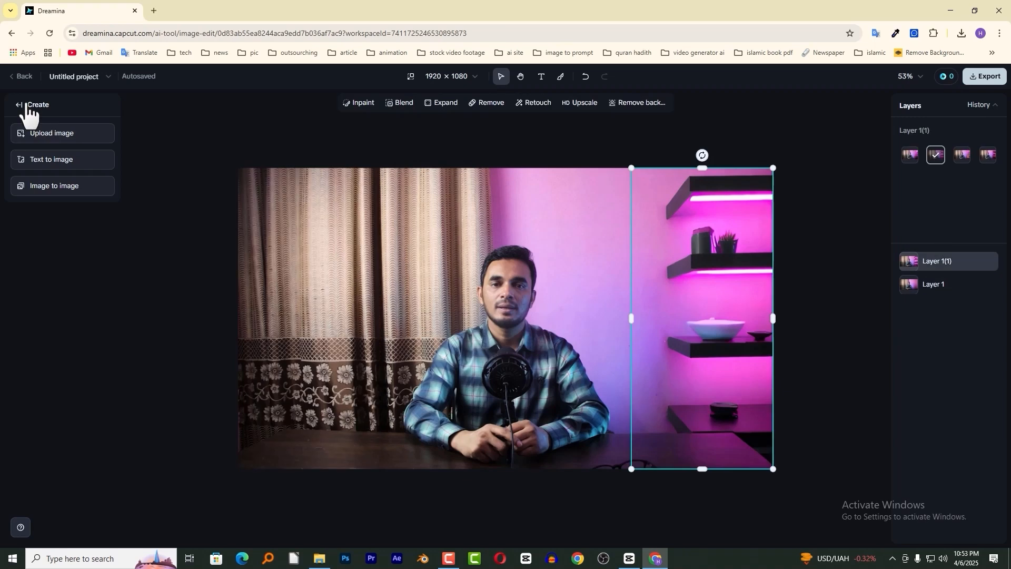
pyautogui.click(21, 77)
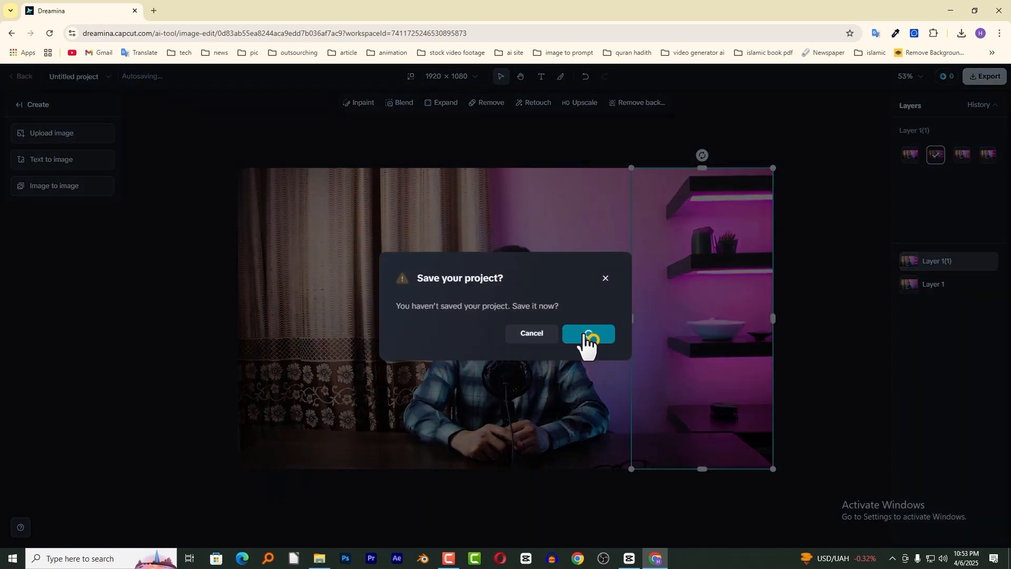
pyautogui.click(588, 336)
pyautogui.click(64, 266)
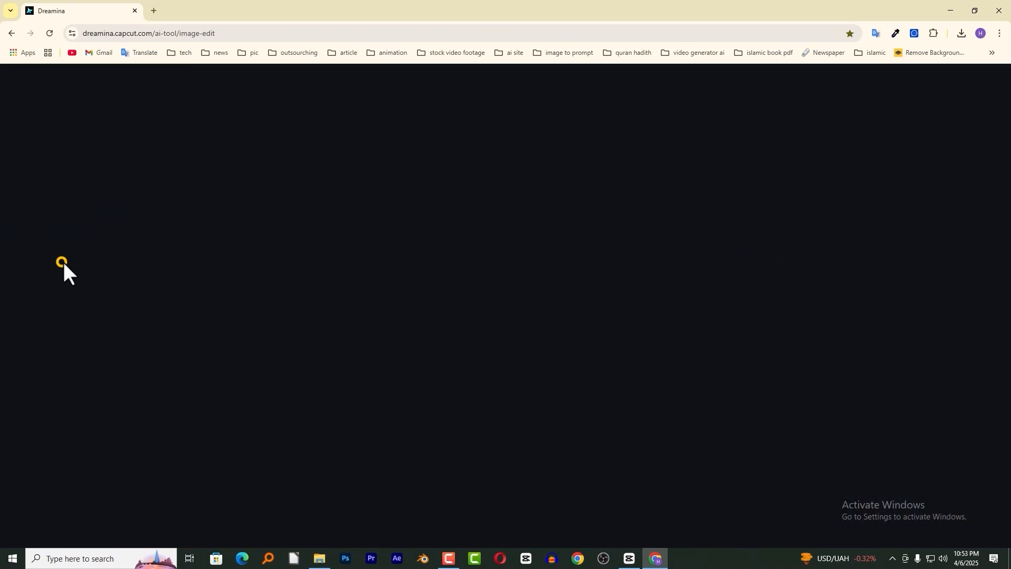
# Step: Upload image 02 from the fake studio folder and set the canvas to the image's 1920 × 1080 size
pyautogui.click(85, 133)
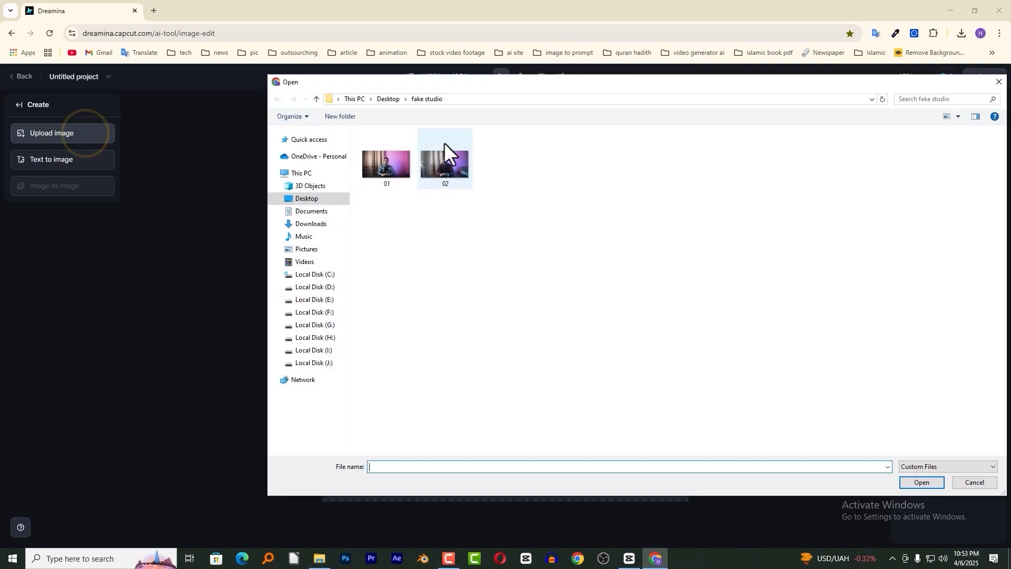
pyautogui.doubleClick(430, 157)
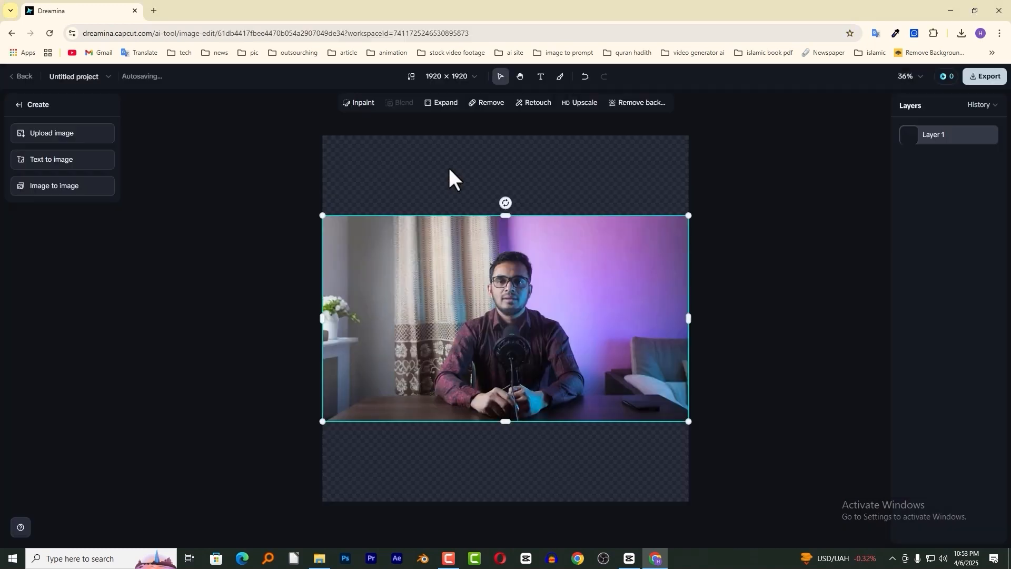
pyautogui.click(411, 77)
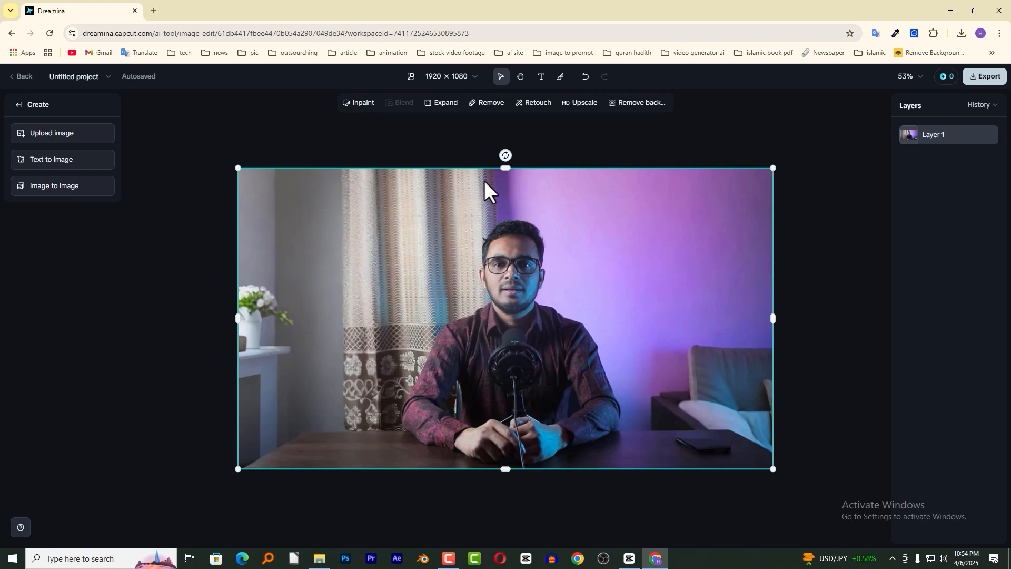
# Step: Expand the image by 2x at its original aspect ratio without a prompt and keep the fourth generated variation
pyautogui.click(451, 108)
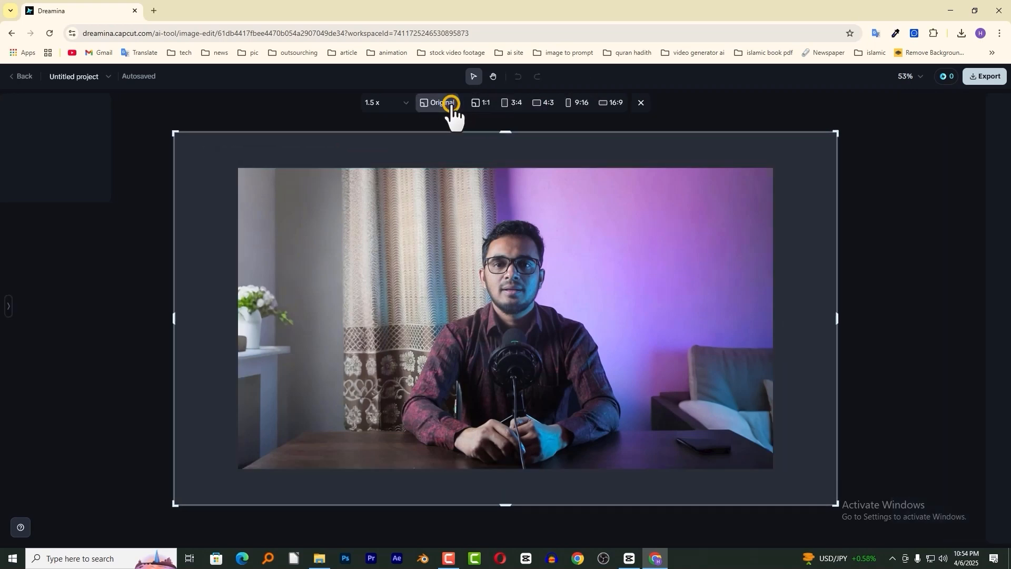
pyautogui.click(405, 103)
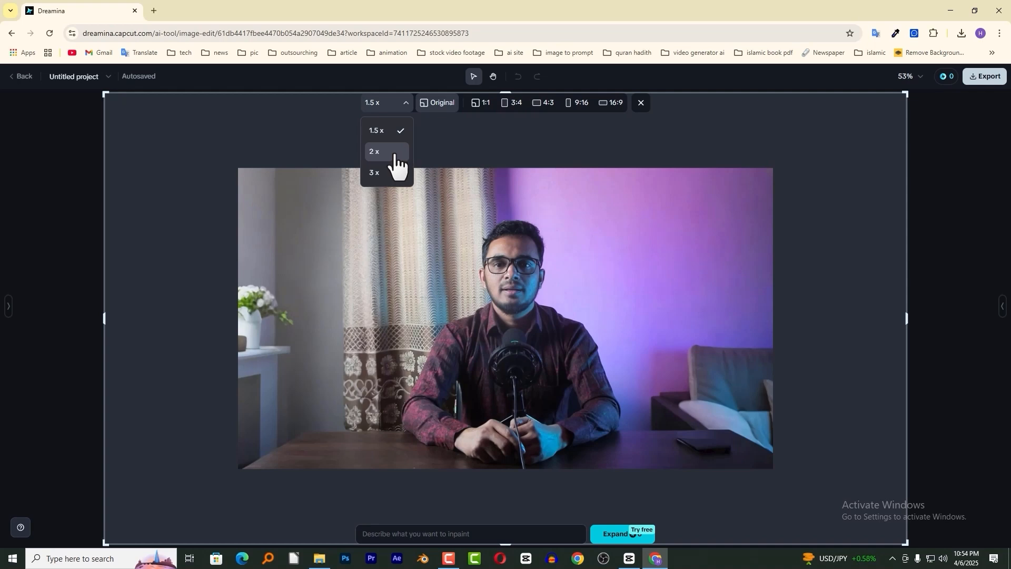
pyautogui.click(377, 153)
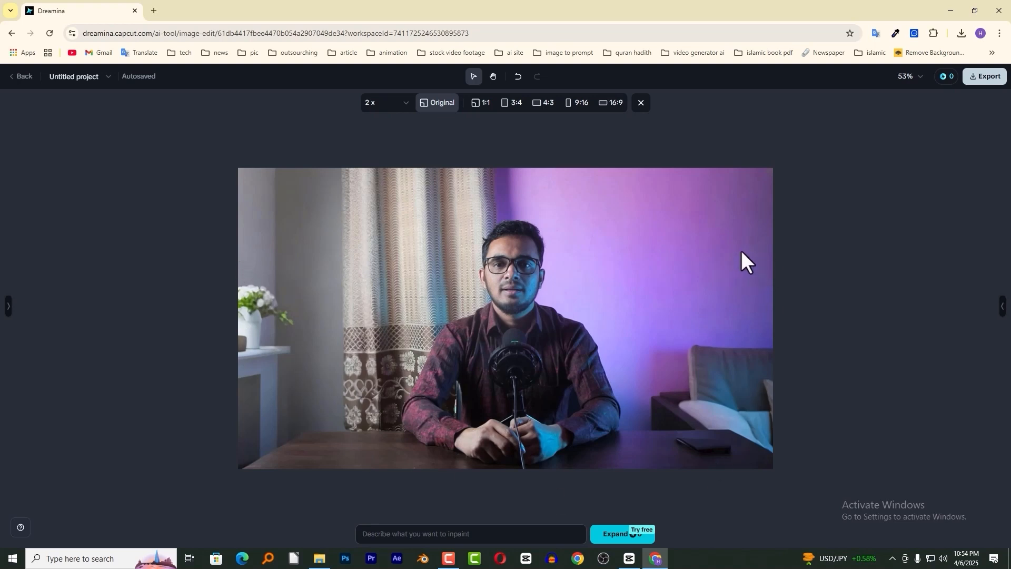
pyautogui.click(615, 536)
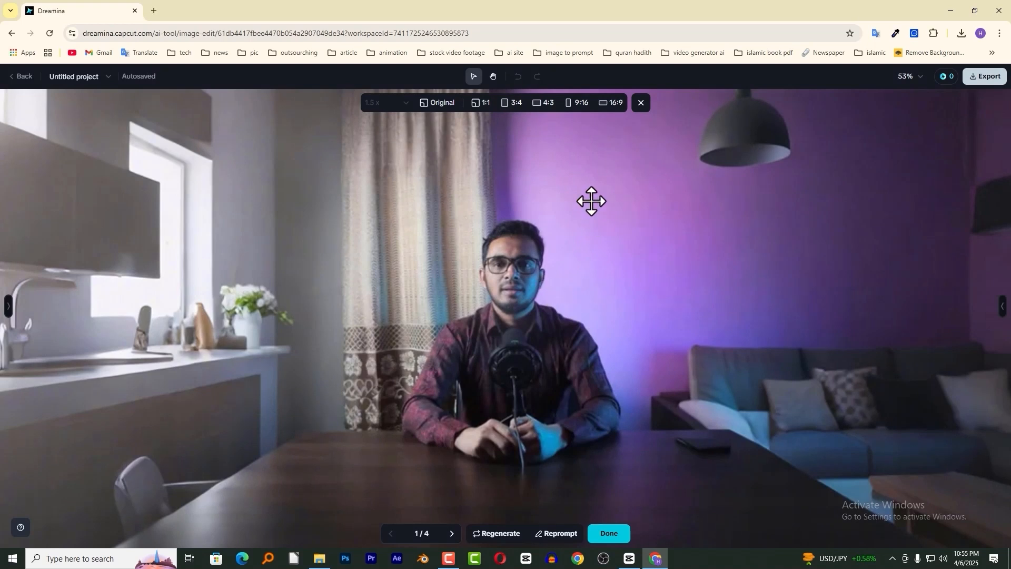
pyautogui.click(451, 534)
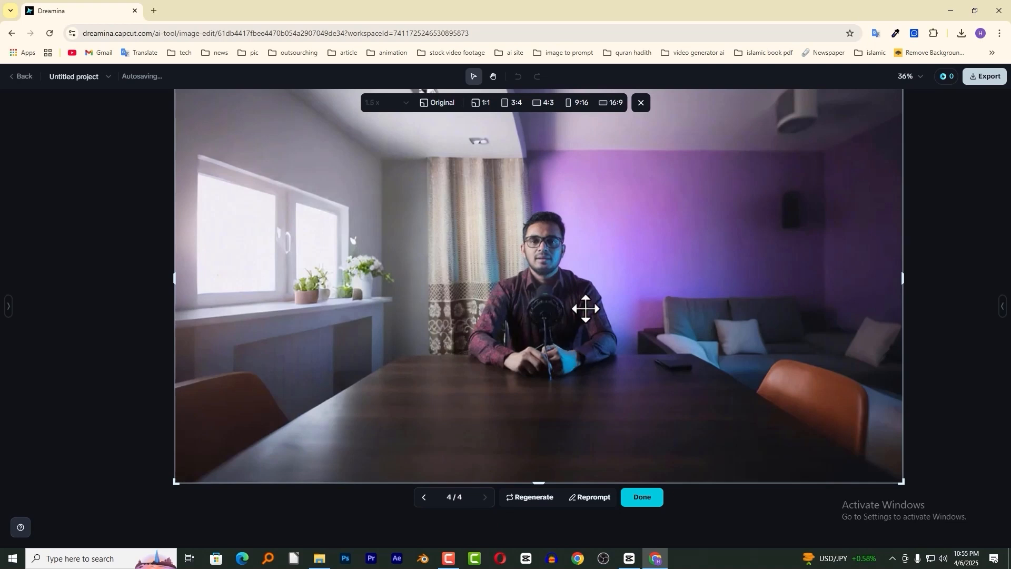
pyautogui.click(641, 497)
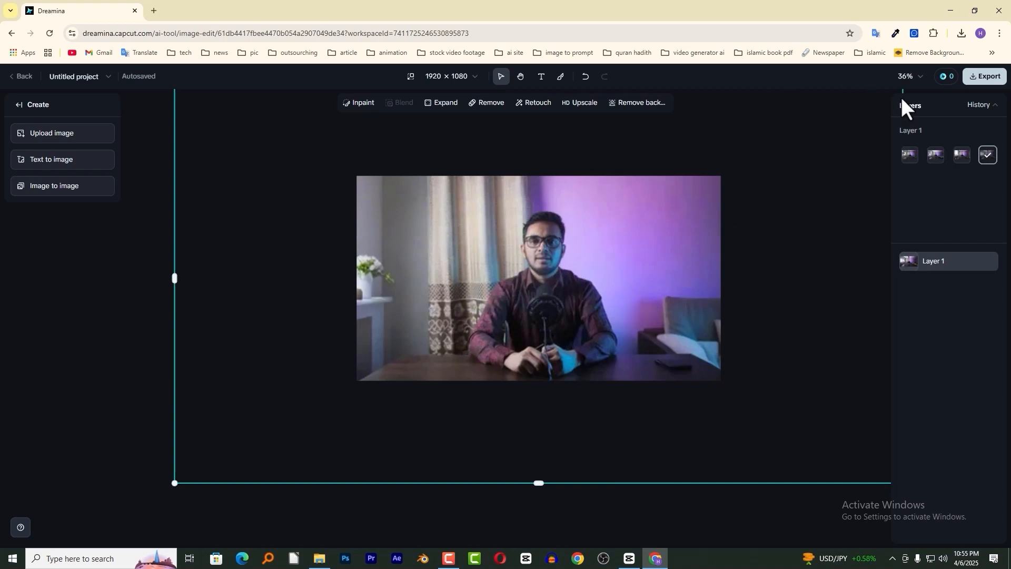
# Step: Export only the selected layer as a JPEG at 2x size and download it
pyautogui.click(985, 76)
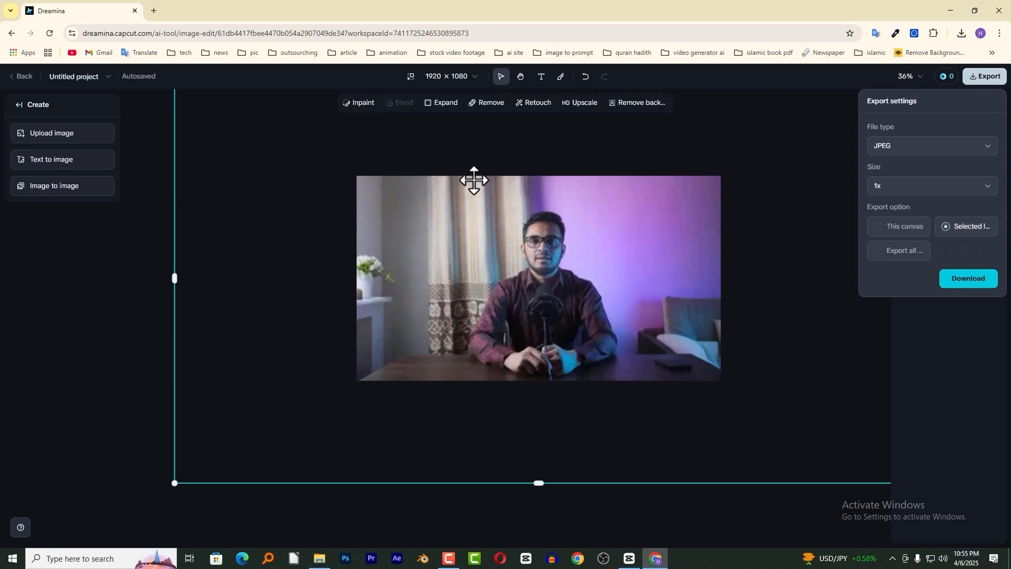
pyautogui.click(971, 229)
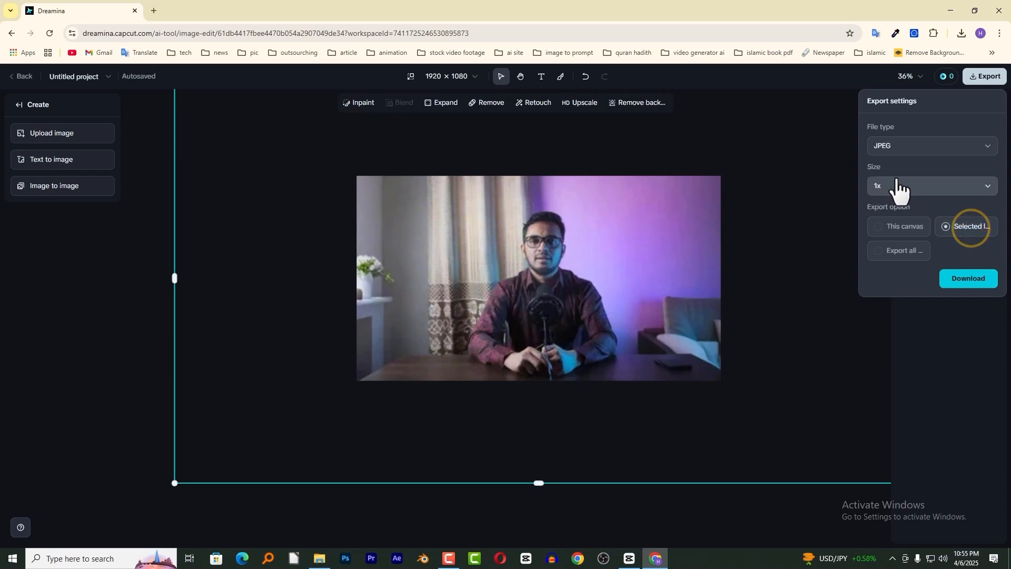
pyautogui.click(910, 180)
pyautogui.click(898, 234)
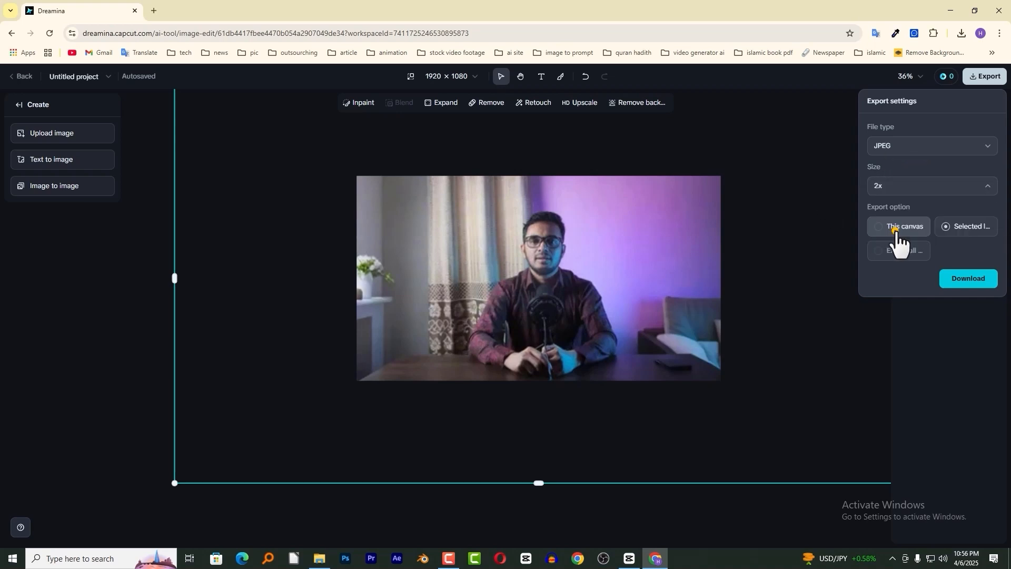
pyautogui.click(969, 280)
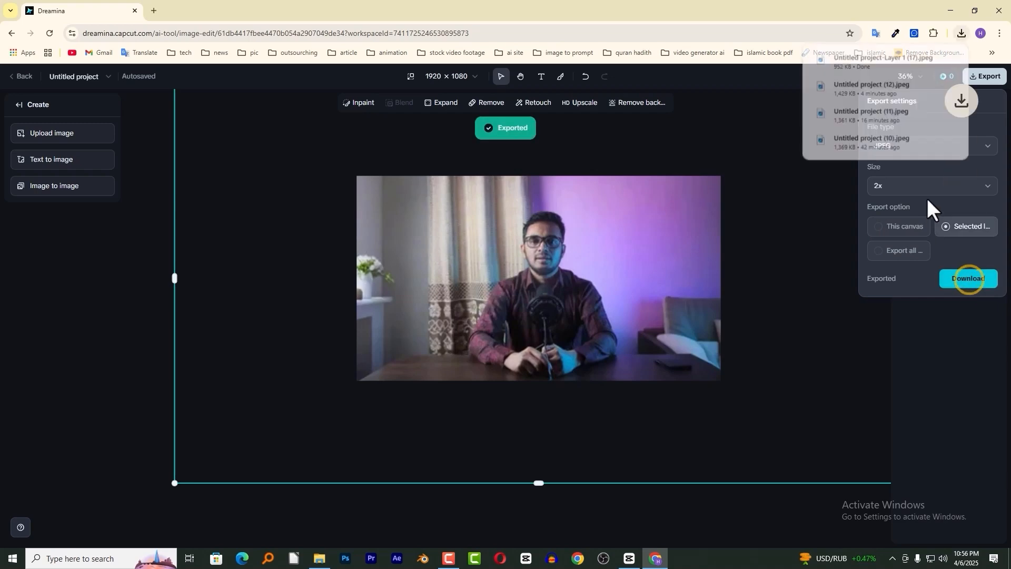
# Step: Look over the exported images in the fake studio folder and view Untitled project-Layer 1 (17) at full size
pyautogui.click(933, 56)
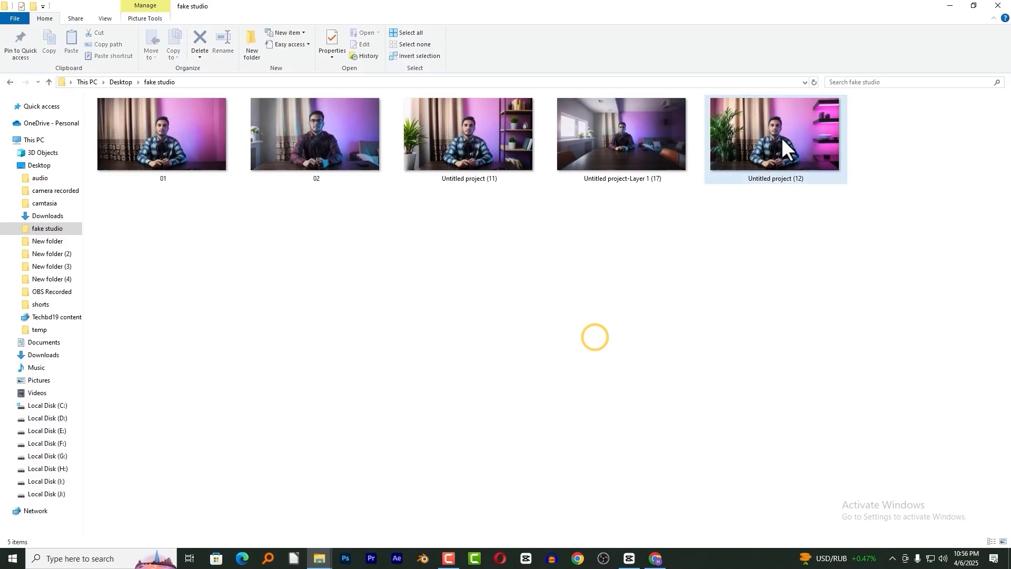
pyautogui.click(779, 132)
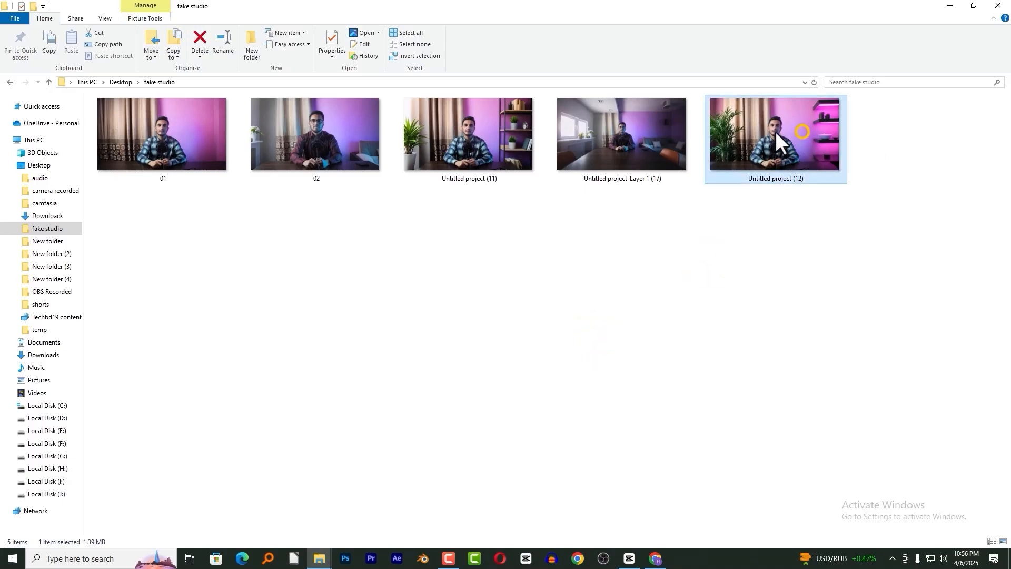
pyautogui.click(488, 130)
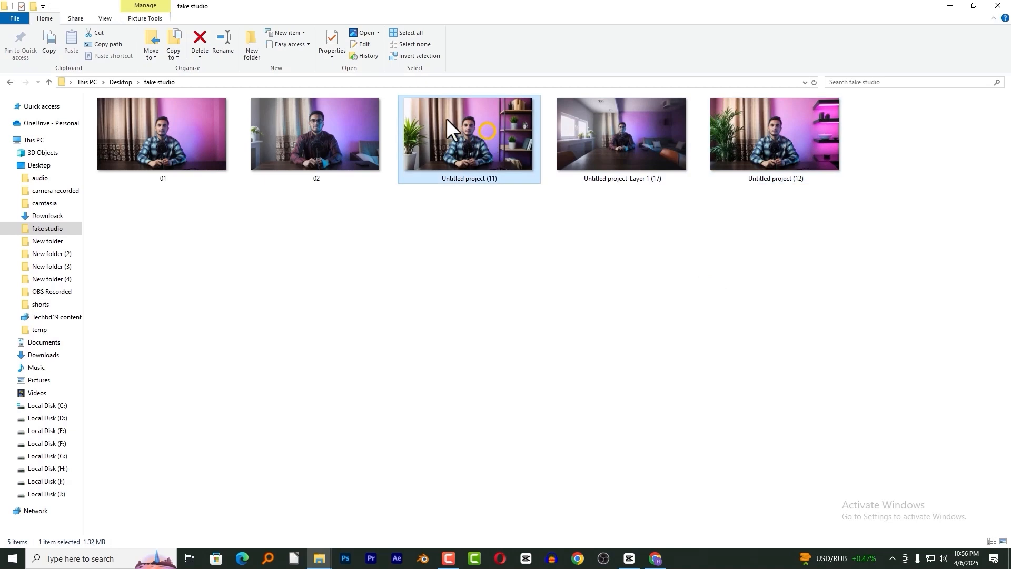
pyautogui.click(644, 134)
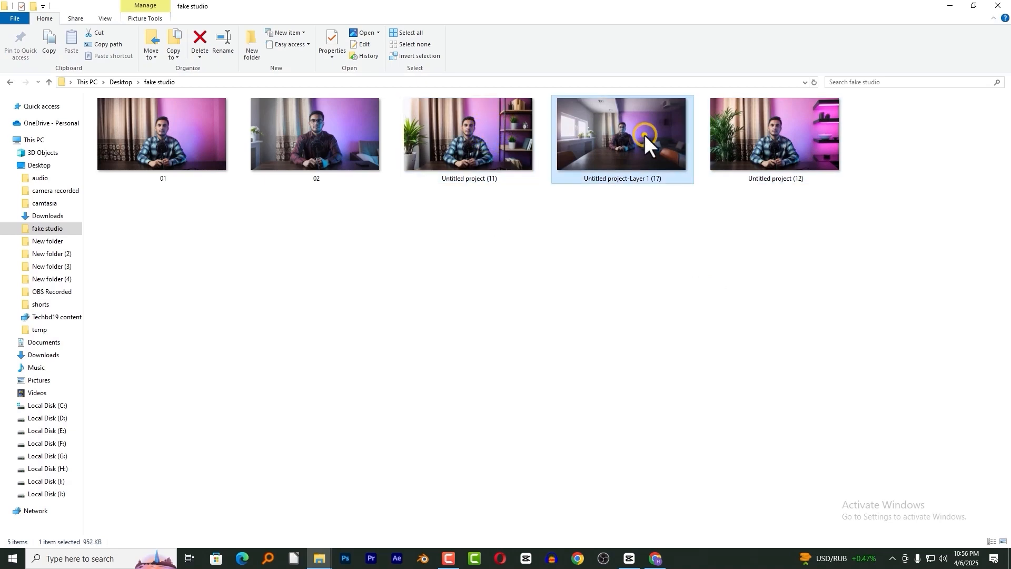
pyautogui.doubleClick(644, 136)
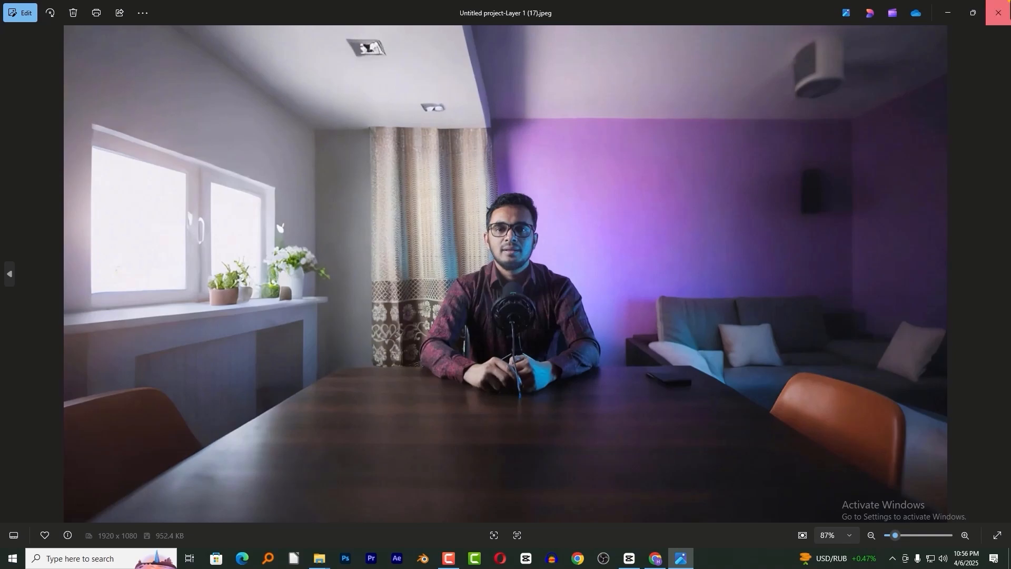
pyautogui.click(998, 13)
# Step: Switch to CapCut, delete the second intro.mp4 clip from the timeline and return the playhead to the start
pyautogui.click(627, 553)
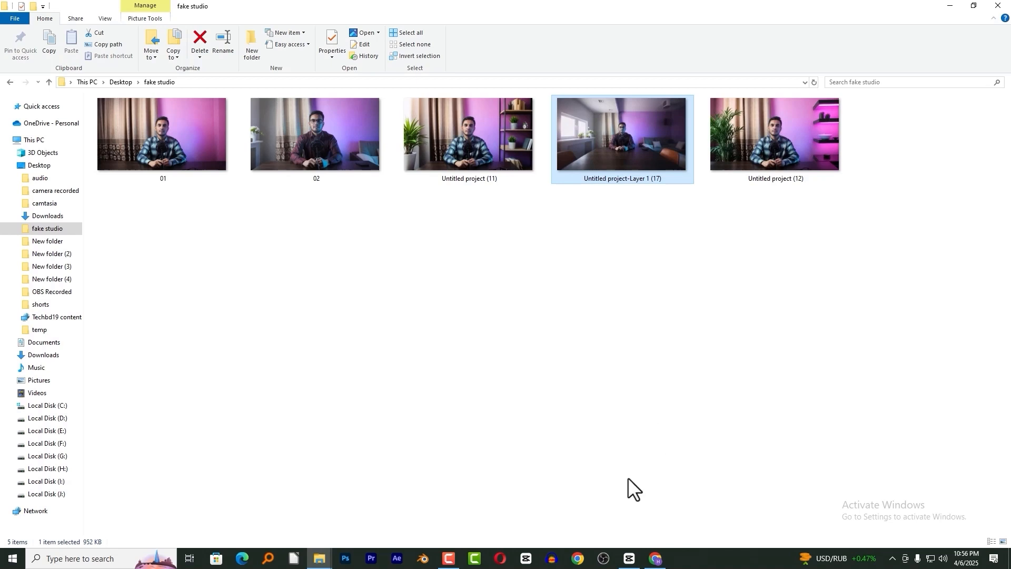
pyautogui.click(628, 557)
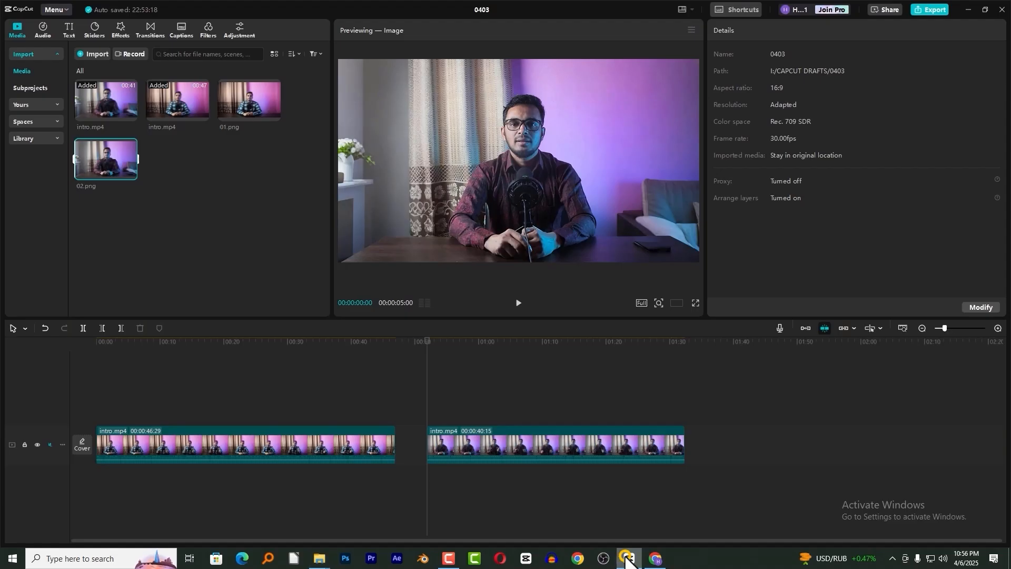
pyautogui.click(500, 431)
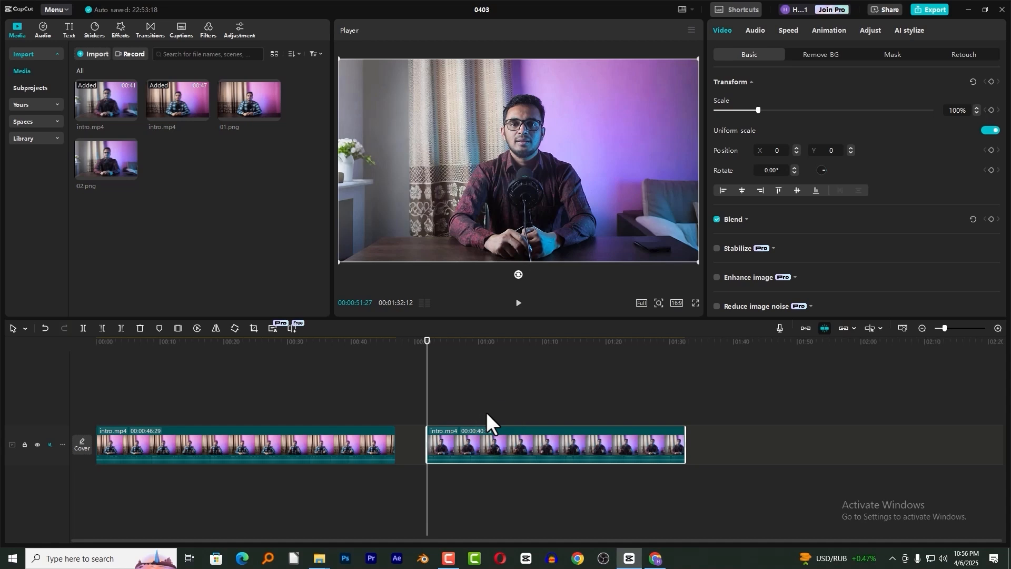
pyautogui.press('Delete')
pyautogui.moveTo(318, 345); pyautogui.dragTo(86, 345)
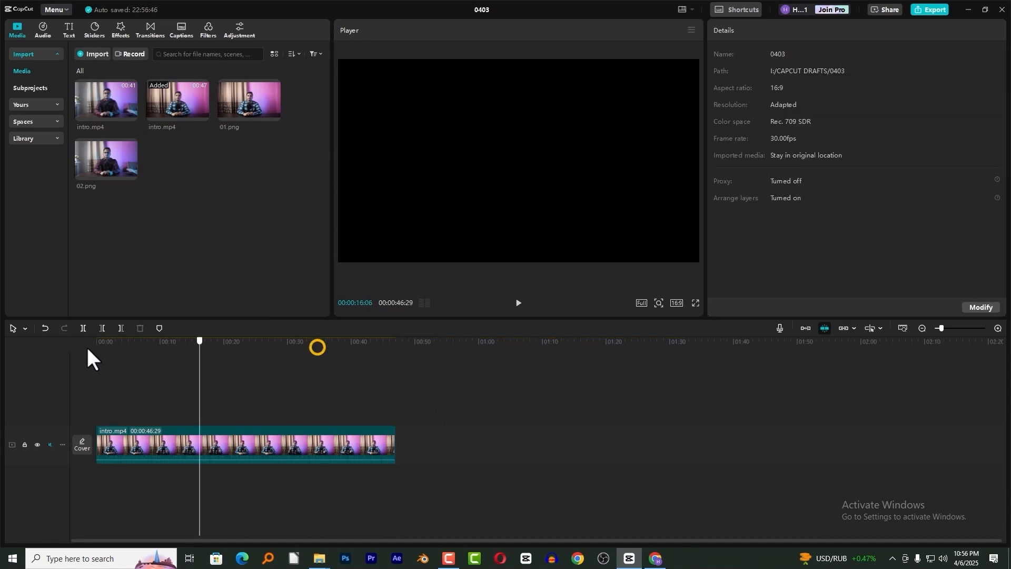
# Step: Import Untitled project (11) and (12), and place (11) above the intro clip with a matching duration of 00:00:46:29
pyautogui.click(100, 55)
pyautogui.moveTo(290, 140); pyautogui.dragTo(249, 100)
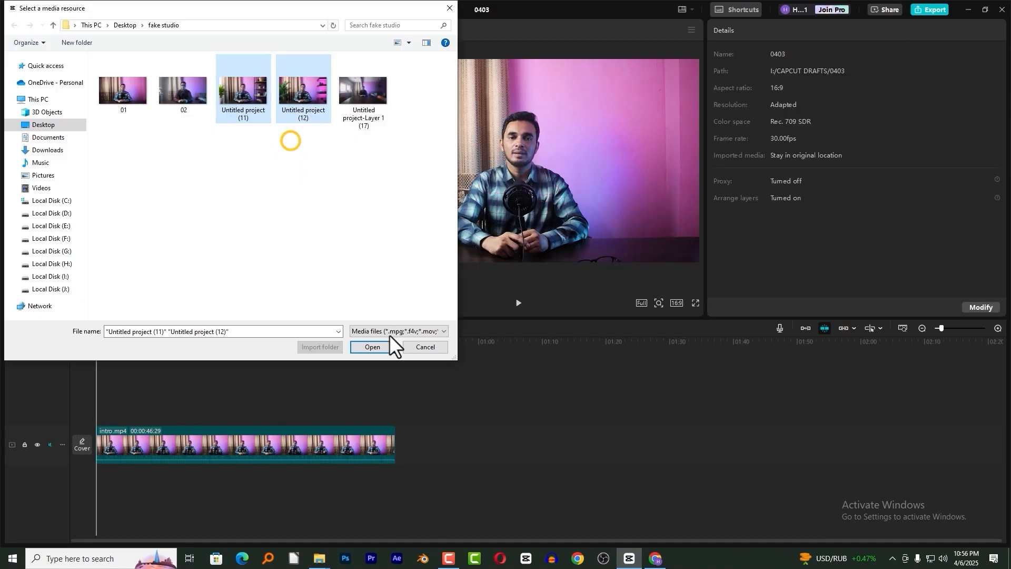
pyautogui.click(370, 347)
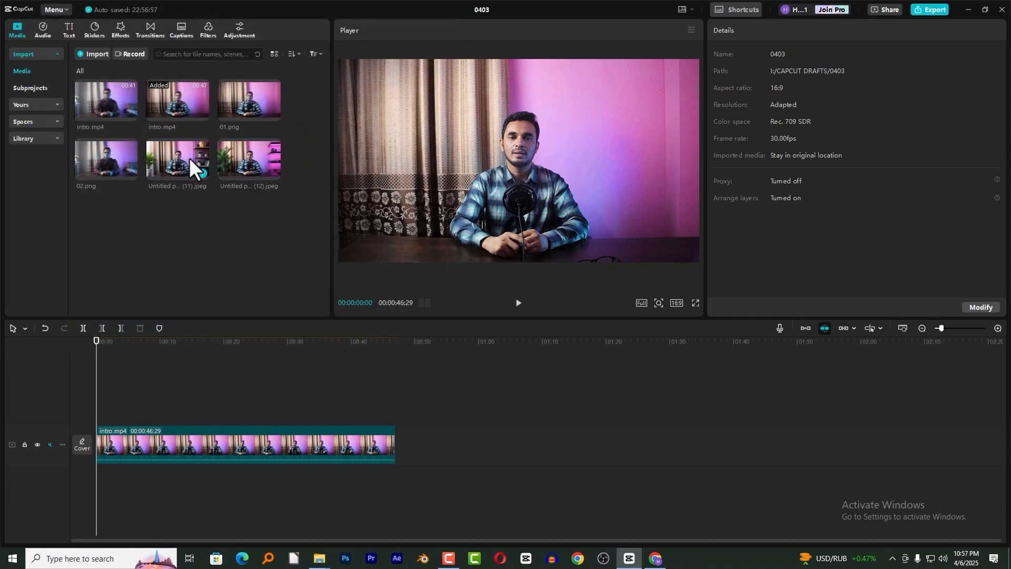
pyautogui.moveTo(181, 158); pyautogui.dragTo(393, 406)
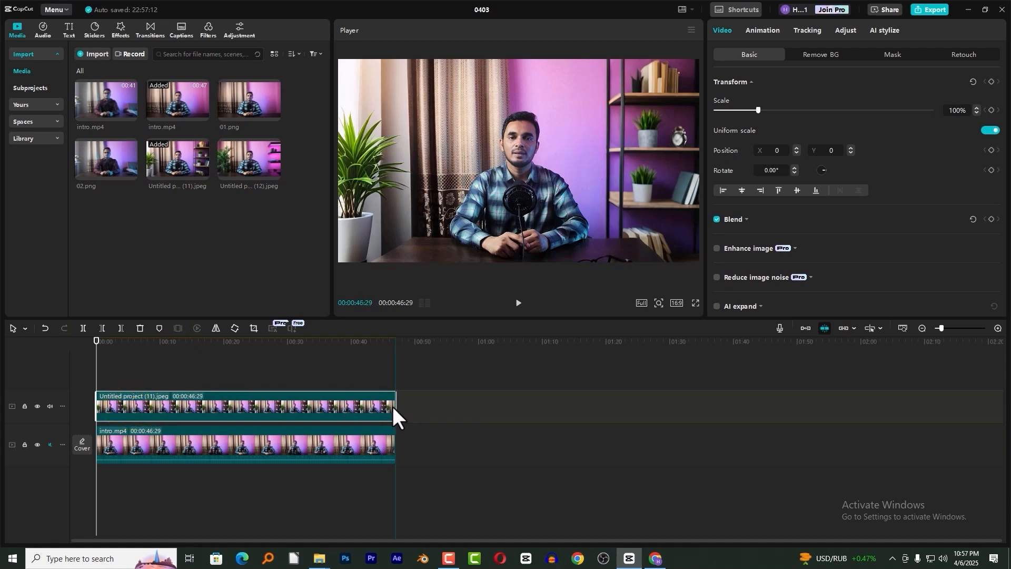
# Step: Compare the studio image with the original video by shifting the image layer aside on its track and back to the start
pyautogui.click(201, 341)
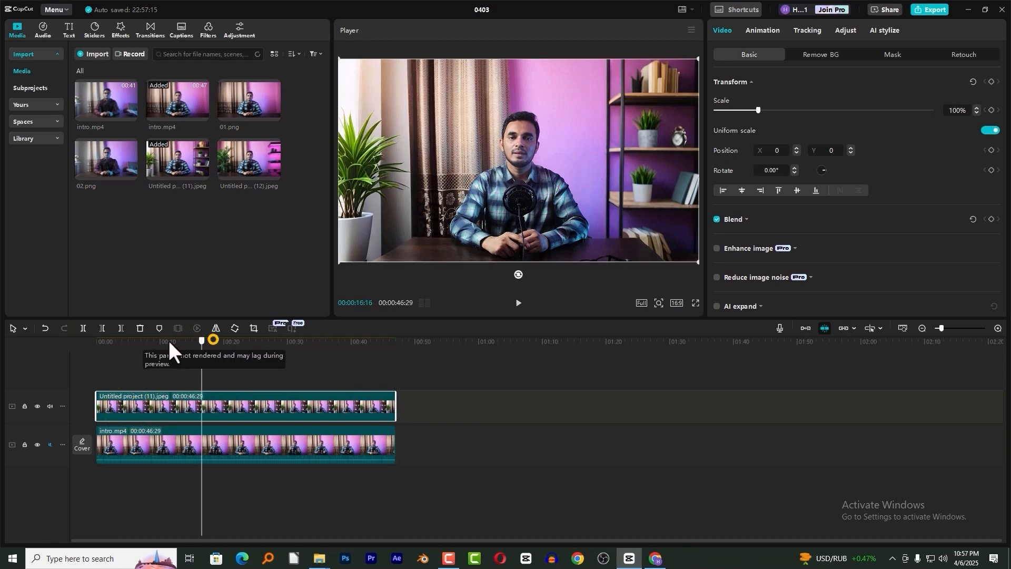
pyautogui.click(92, 341)
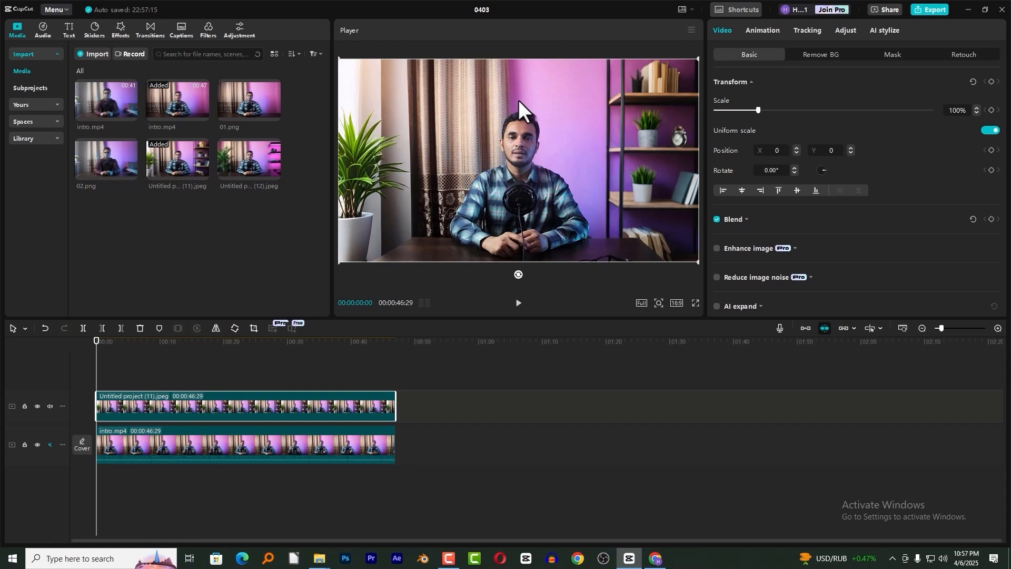
pyautogui.moveTo(182, 408); pyautogui.dragTo(349, 409)
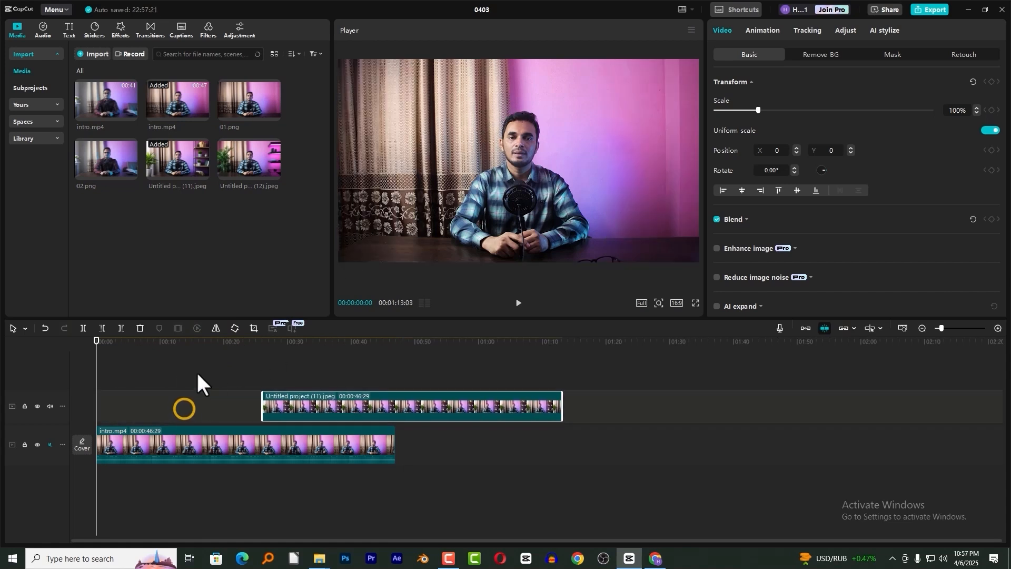
pyautogui.click(195, 341)
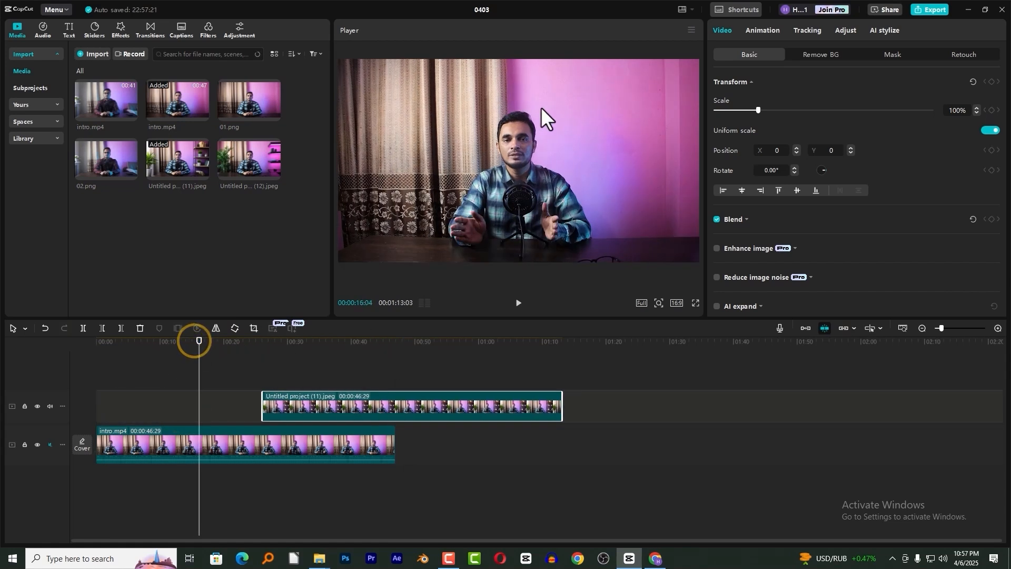
pyautogui.moveTo(328, 403); pyautogui.dragTo(126, 402)
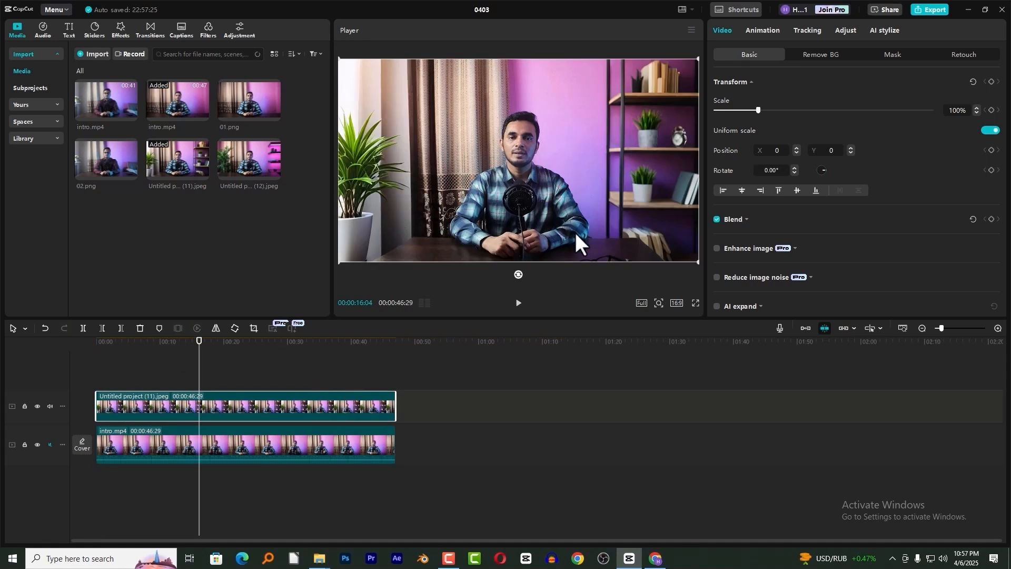
# Step: Add a Rectangle mask to the Untitled project (11).jpeg layer
pyautogui.click(163, 407)
pyautogui.click(892, 53)
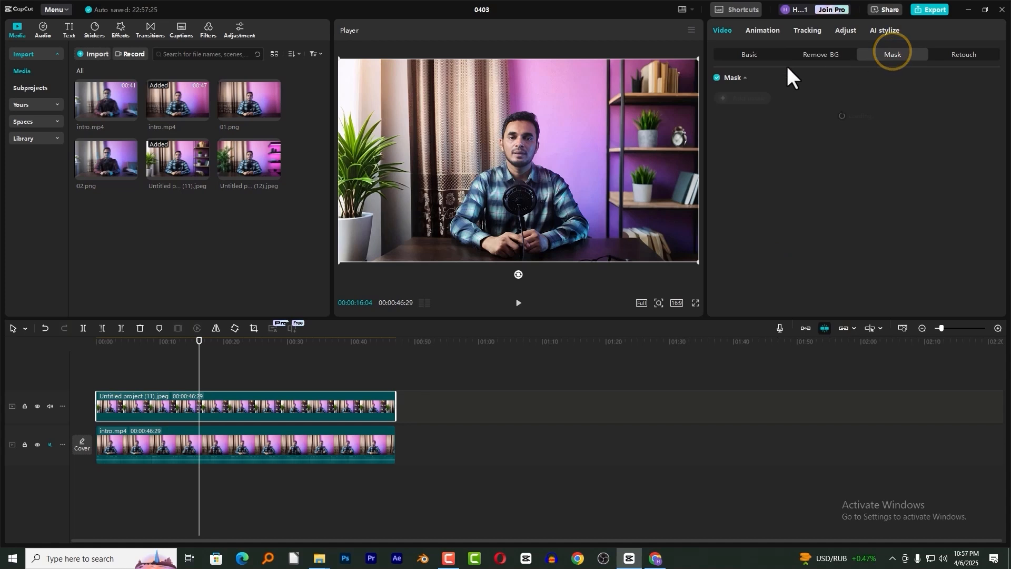
pyautogui.click(734, 79)
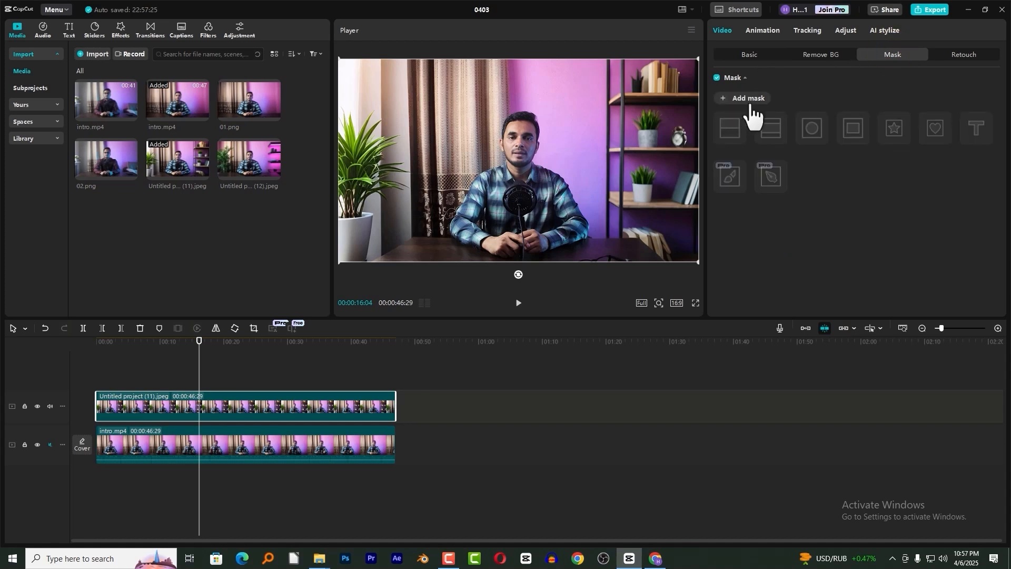
pyautogui.click(749, 99)
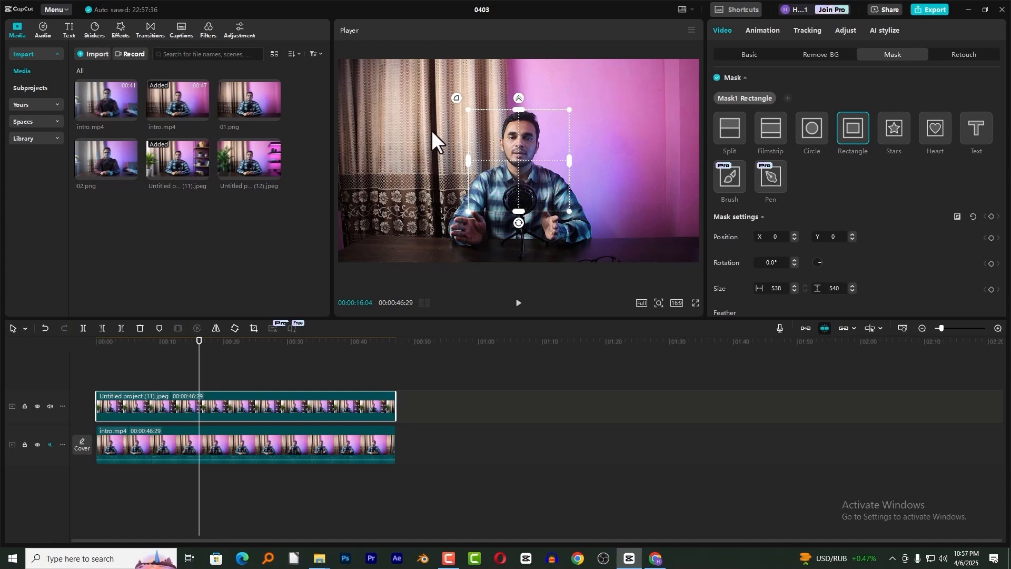
pyautogui.click(857, 127)
# Step: Resize the rectangle mask to about 890 wide and 1077 high so that it spans the seated man
pyautogui.moveTo(515, 109); pyautogui.dragTo(520, 58)
pyautogui.moveTo(569, 159); pyautogui.dragTo(591, 161)
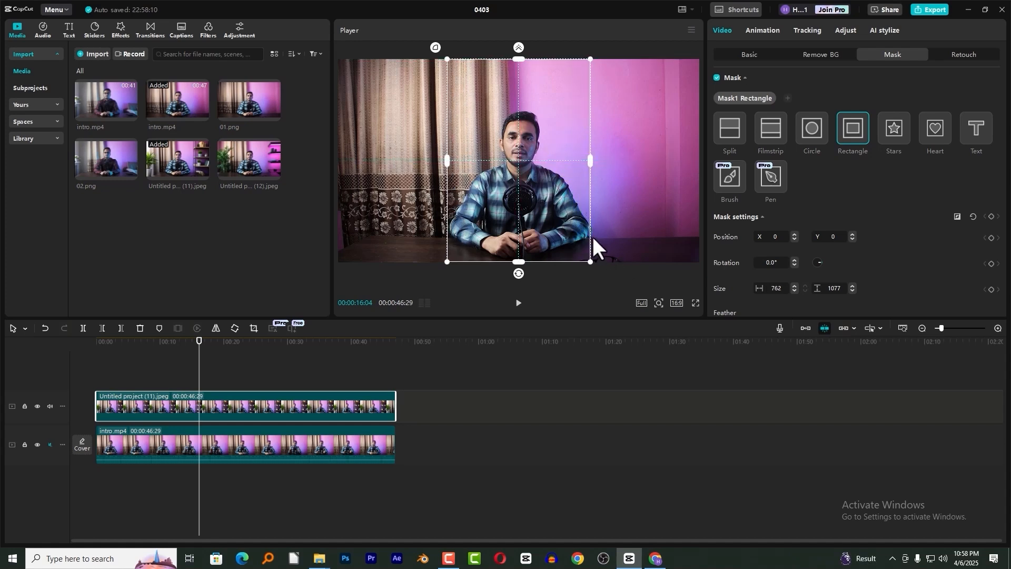
pyautogui.moveTo(590, 161); pyautogui.dragTo(602, 164)
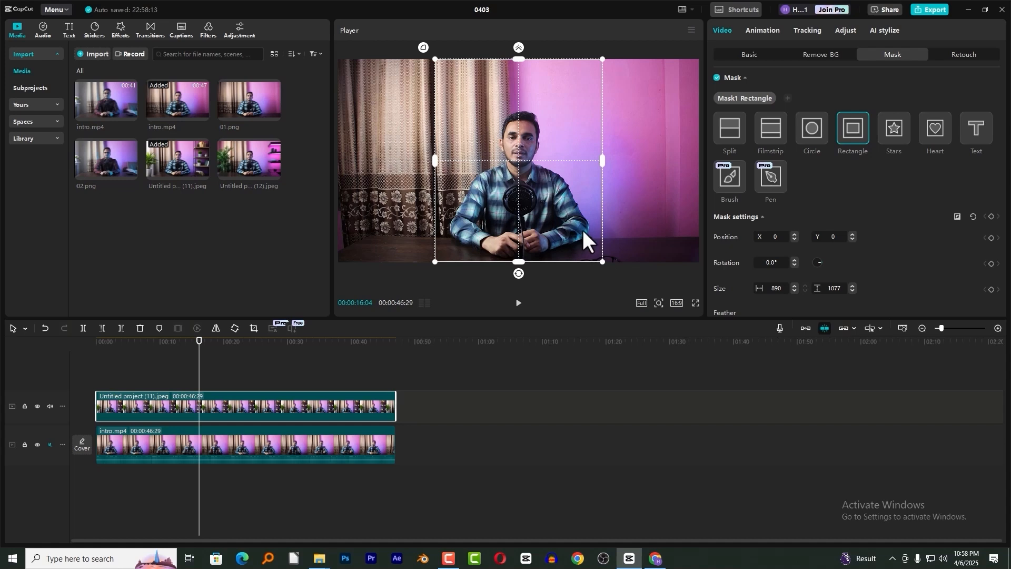
# Step: Widen the rectangle mask to about 913 and invert it so the studio image surrounds the original video of the man
pyautogui.moveTo(605, 163); pyautogui.dragTo(605, 165)
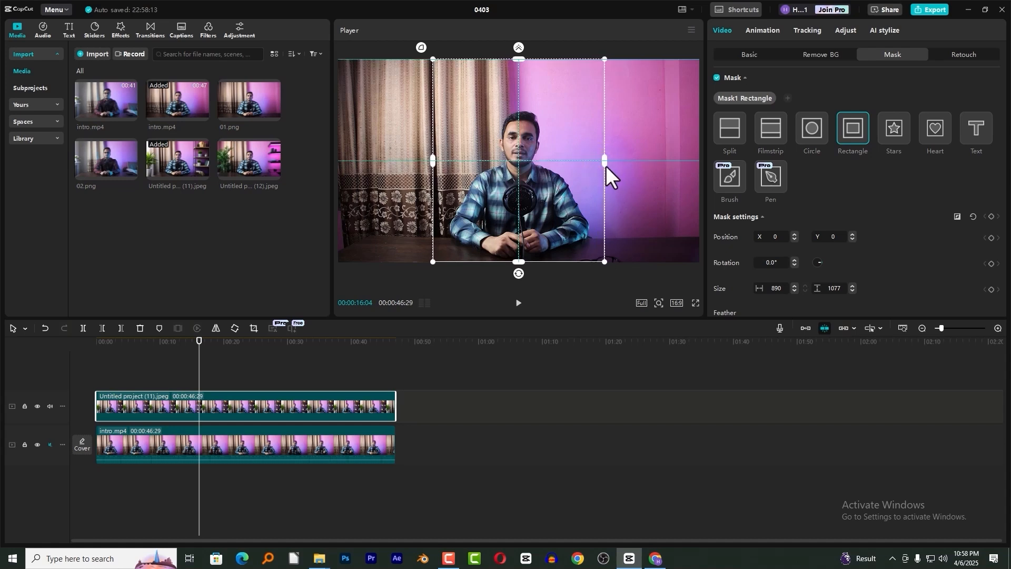
pyautogui.moveTo(216, 343); pyautogui.dragTo(205, 342)
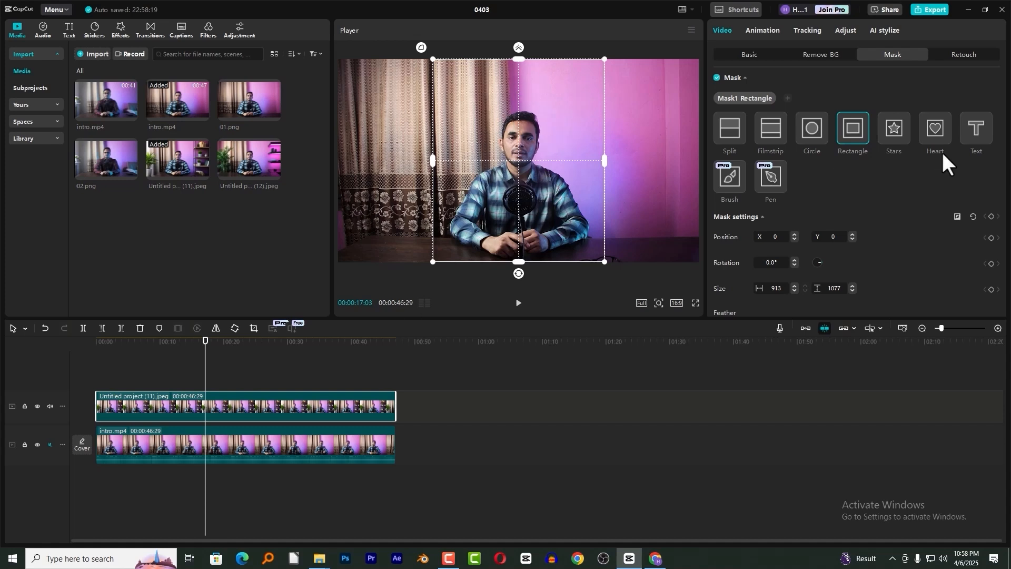
pyautogui.click(958, 217)
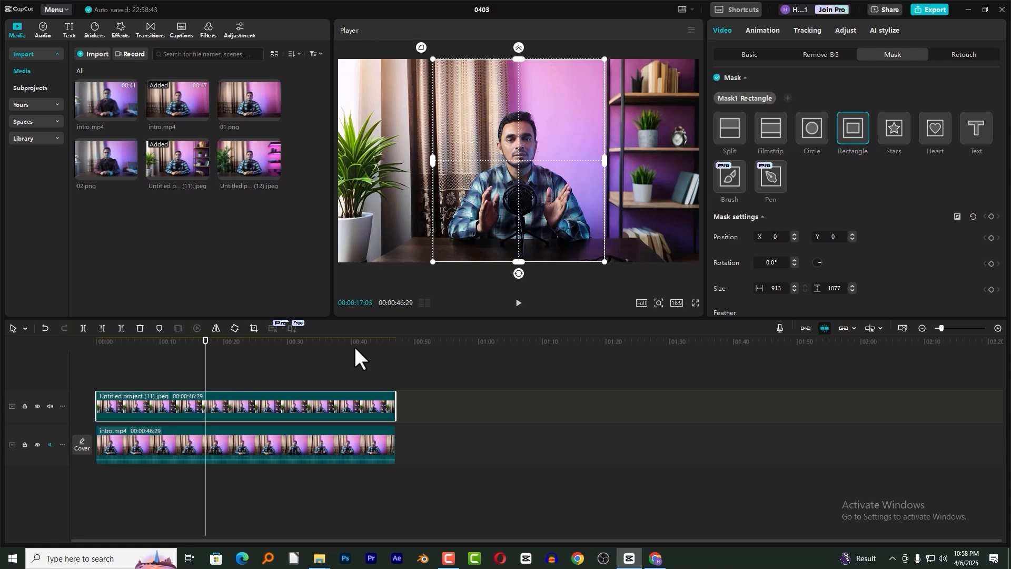
# Step: Play the masked composite full screen from the start to check how the studio background blends
pyautogui.click(230, 363)
pyautogui.moveTo(141, 348); pyautogui.dragTo(62, 358)
pyautogui.press('space')
pyautogui.click(697, 303)
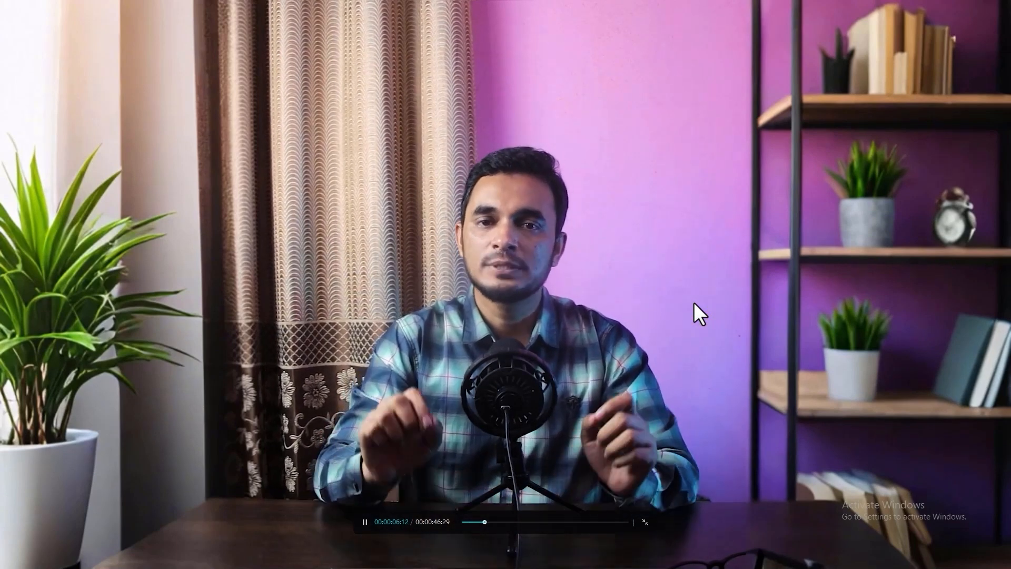
# Step: Feather the rectangle mask on the Untitled project (11).jpeg layer slightly, narrow it a little and extend its lower edge below the frame
pyautogui.click(253, 404)
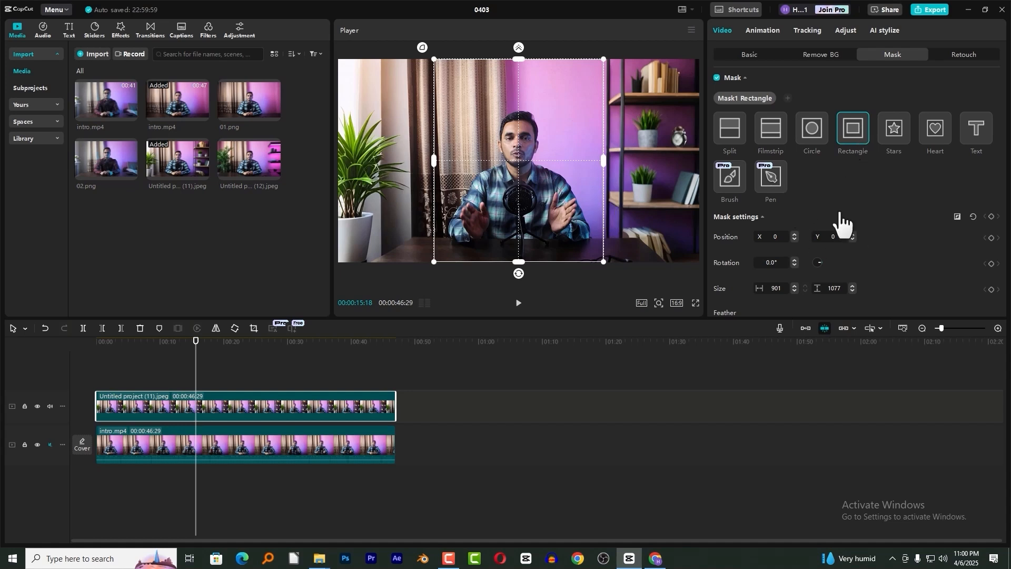
pyautogui.scroll(-3, 842, 224)
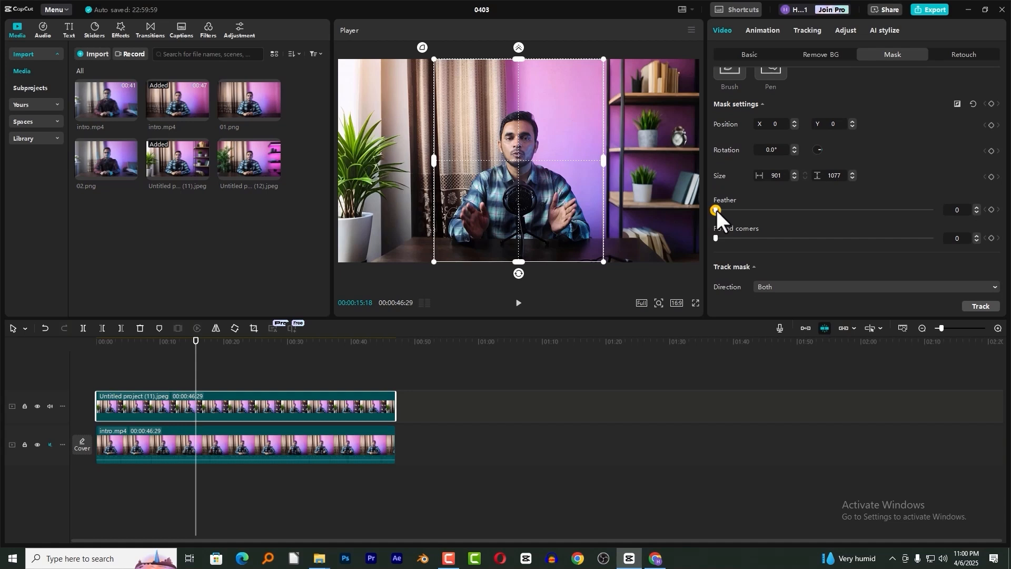
pyautogui.moveTo(723, 208); pyautogui.dragTo(731, 210)
pyautogui.moveTo(605, 157); pyautogui.dragTo(599, 159)
pyautogui.moveTo(516, 261); pyautogui.dragTo(515, 279)
# Step: Replay the composite full screen from the start to check the feathered mask edges
pyautogui.moveTo(195, 379); pyautogui.dragTo(96, 343)
pyautogui.press('space')
pyautogui.click(696, 303)
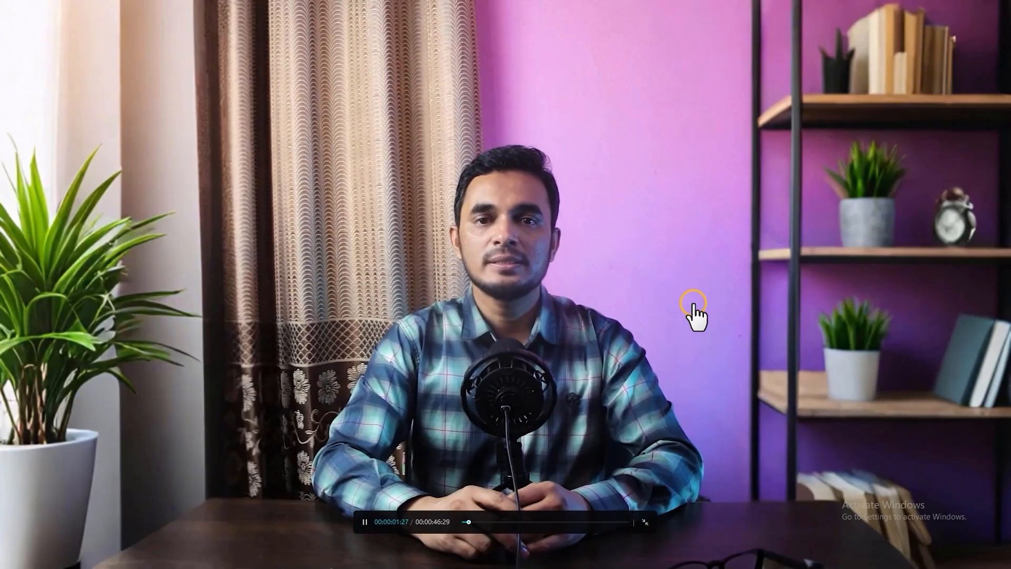
pyautogui.press('Escape')
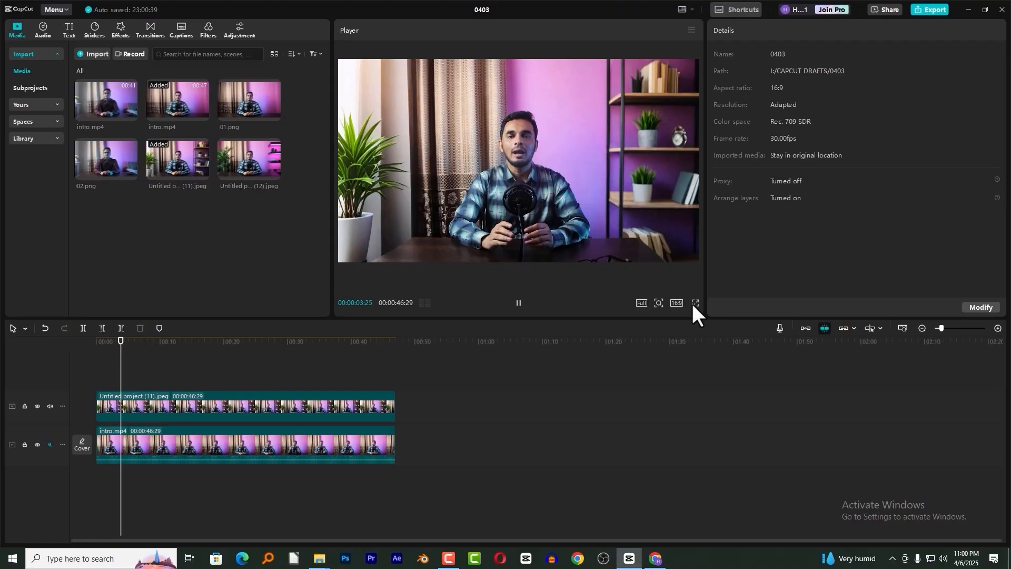
# Step: Combine the Untitled project (11).jpeg layer and the intro.mp4 clip into one compound clip
pyautogui.click(232, 377)
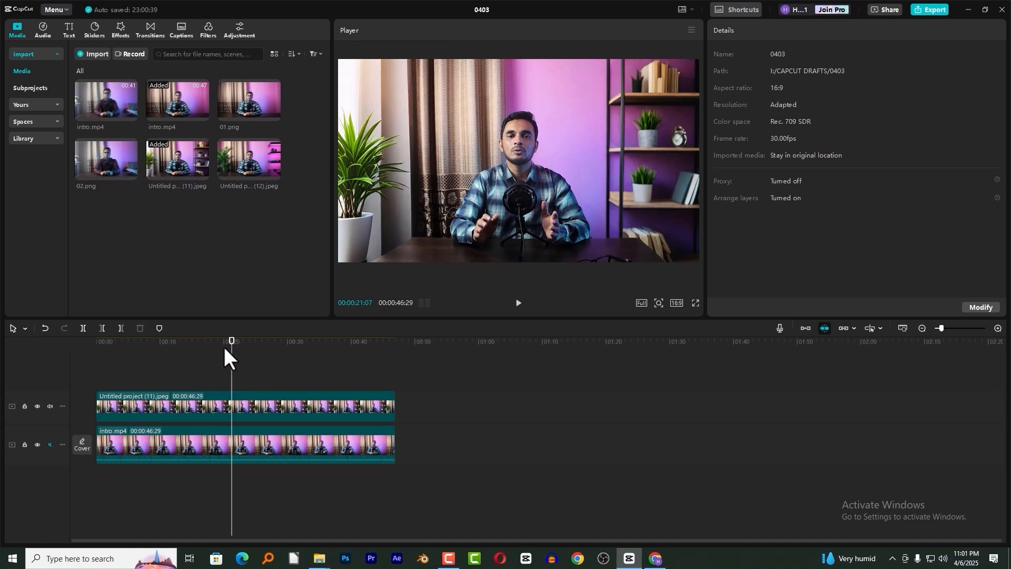
pyautogui.moveTo(251, 378); pyautogui.dragTo(235, 444)
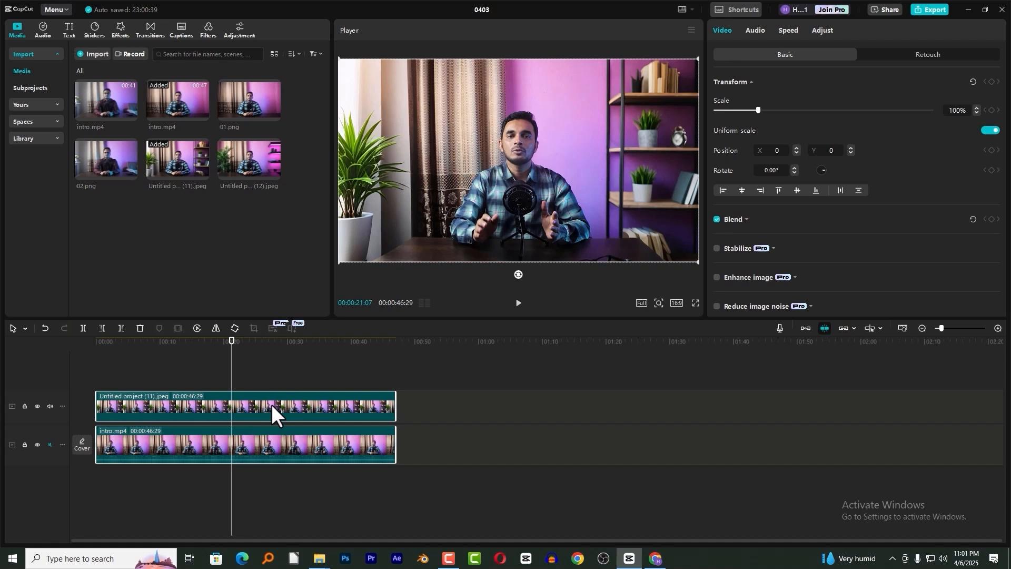
pyautogui.rightClick(271, 404)
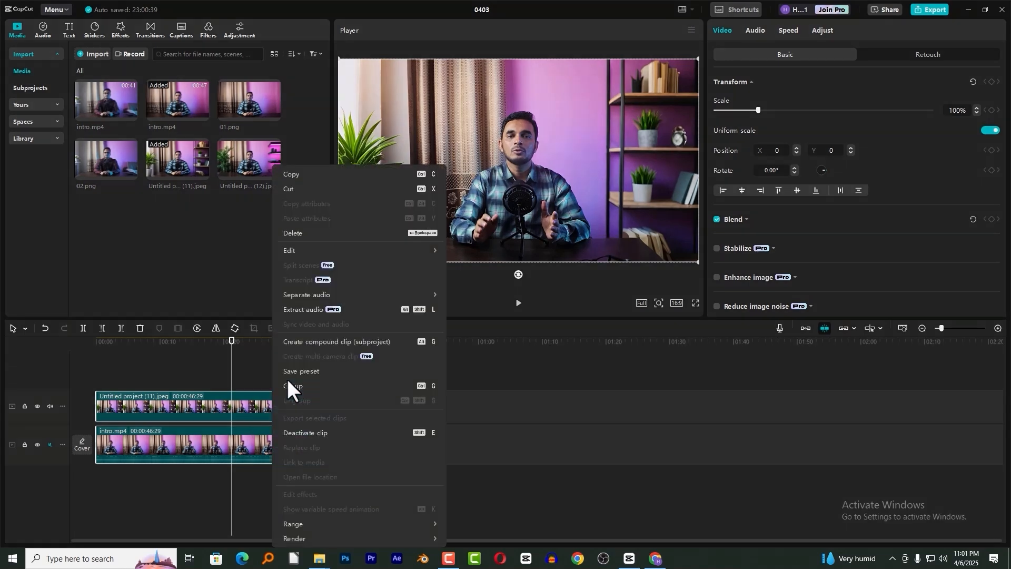
pyautogui.click(334, 341)
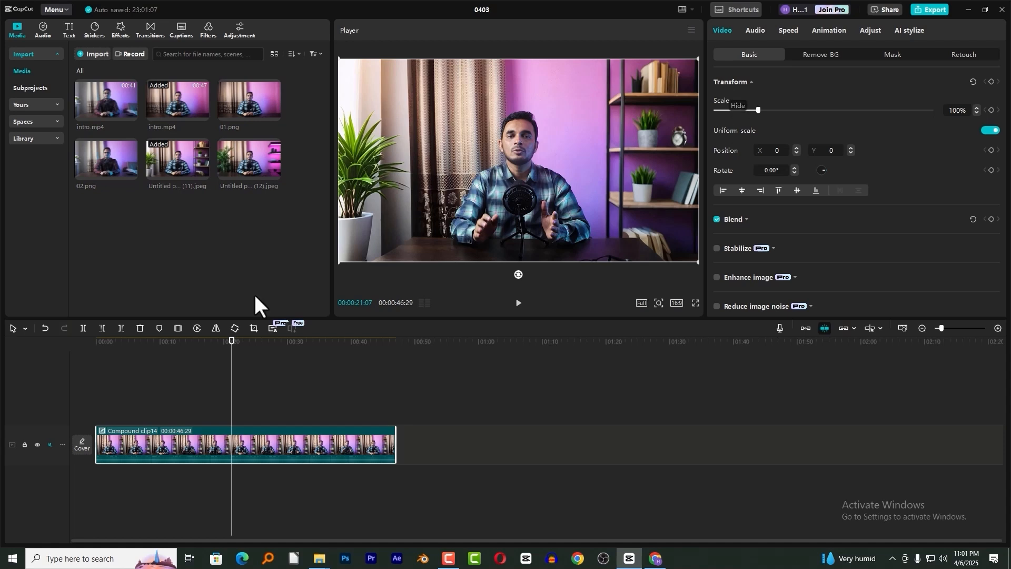
# Step: Examine the export settings and the video effects library without exporting the project
pyautogui.click(932, 8)
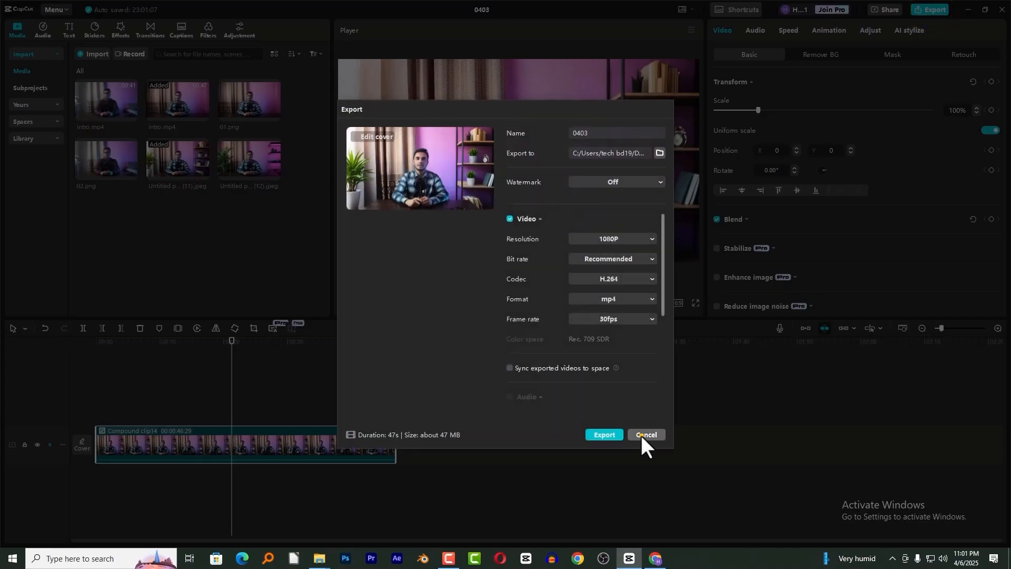
pyautogui.click(641, 435)
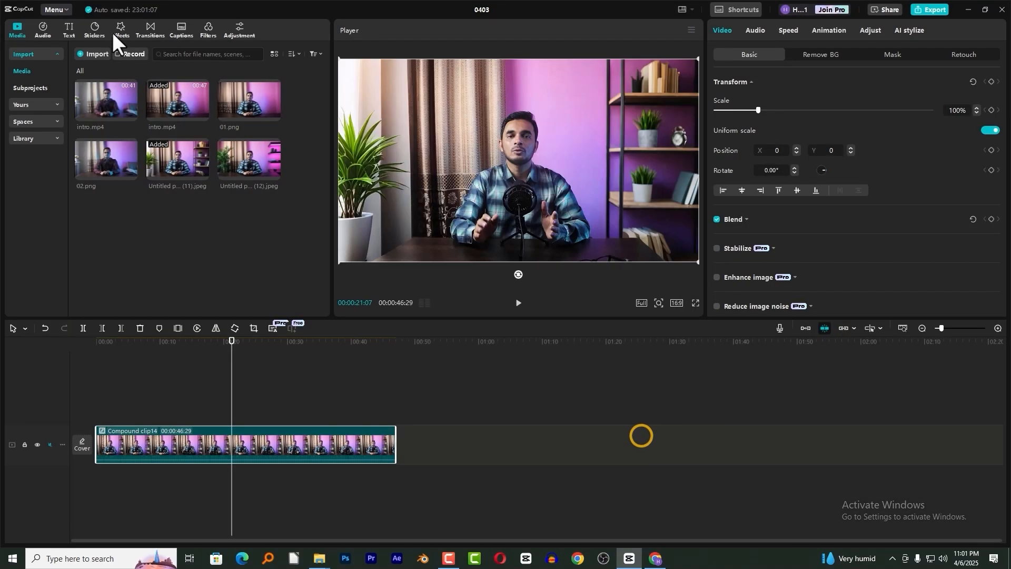
pyautogui.click(116, 28)
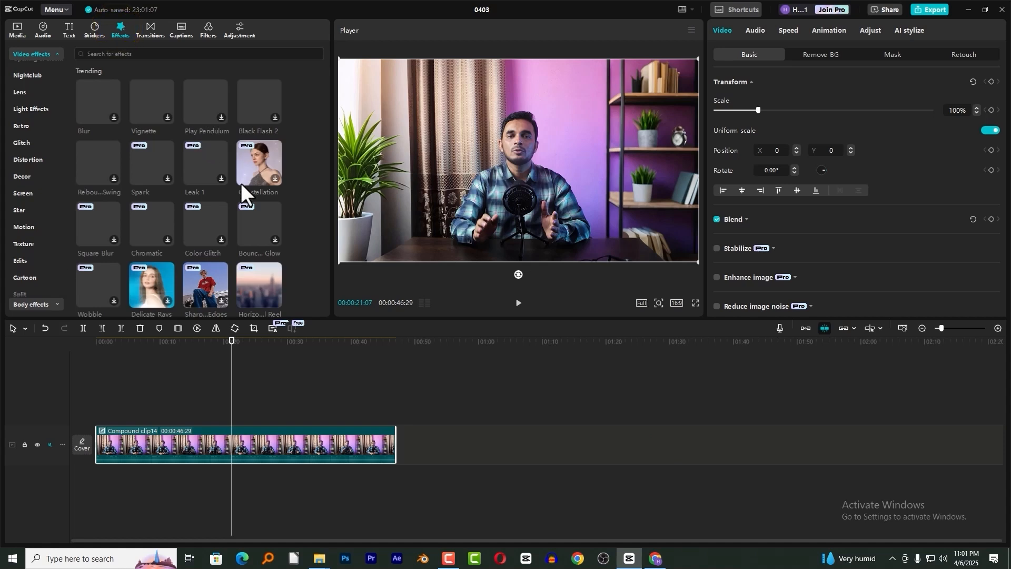
pyautogui.click(935, 12)
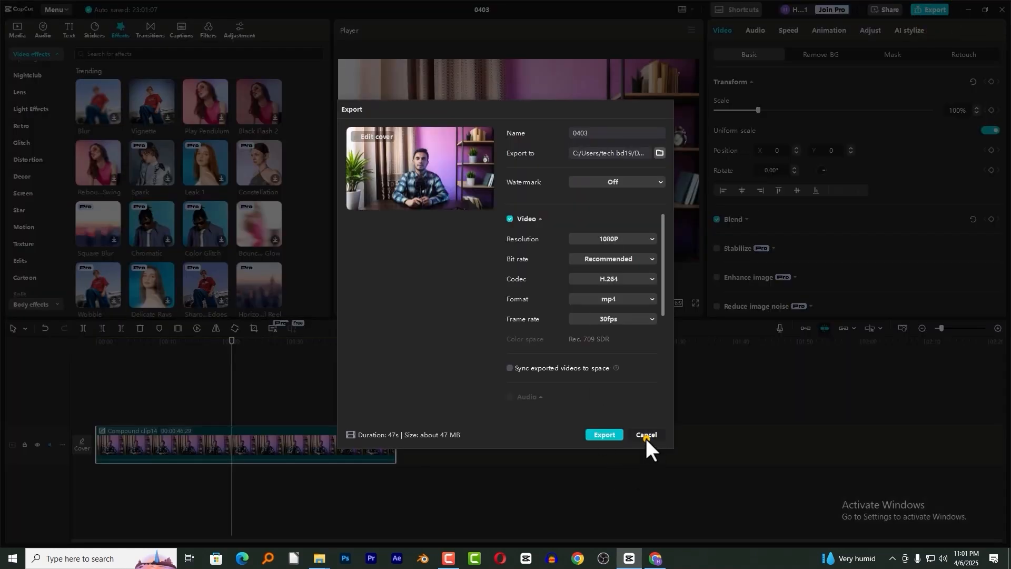
pyautogui.click(646, 435)
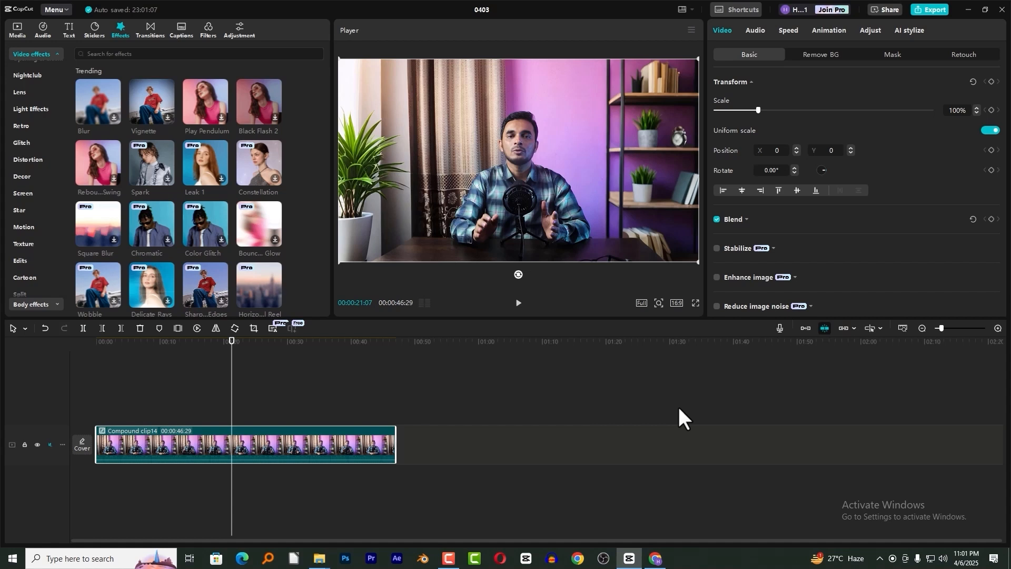
# Step: Import Untitled project-Layer 1 (17).jpeg after the compound clip and overlay the second intro.mp4 on it with a matching duration of 00:00:40:15
pyautogui.click(282, 383)
pyautogui.click(301, 386)
pyautogui.moveTo(296, 342); pyautogui.dragTo(263, 356)
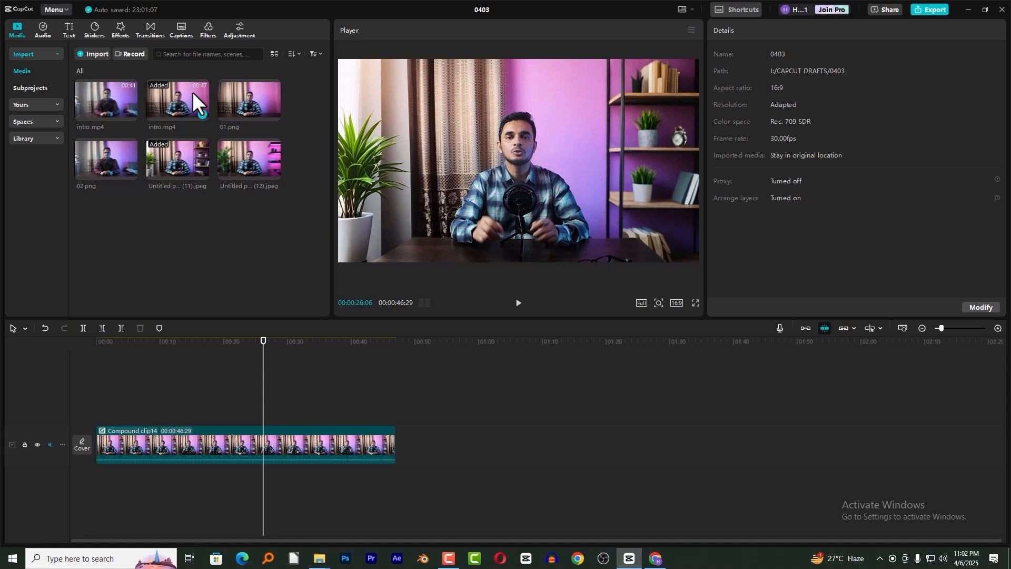
pyautogui.click(92, 55)
pyautogui.doubleClick(346, 102)
pyautogui.moveTo(148, 194); pyautogui.dragTo(675, 437)
pyautogui.click(417, 345)
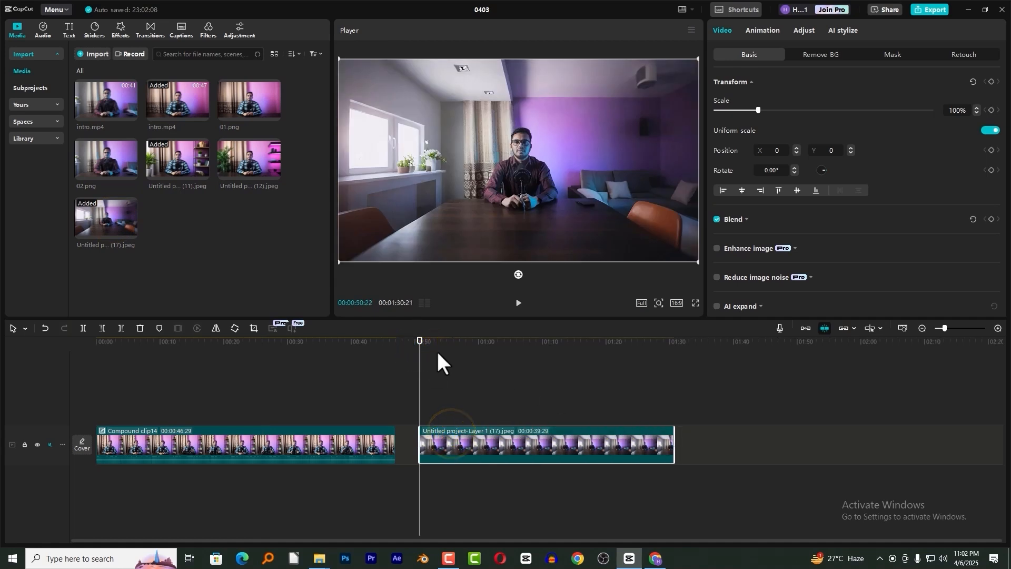
pyautogui.moveTo(106, 150); pyautogui.dragTo(430, 421)
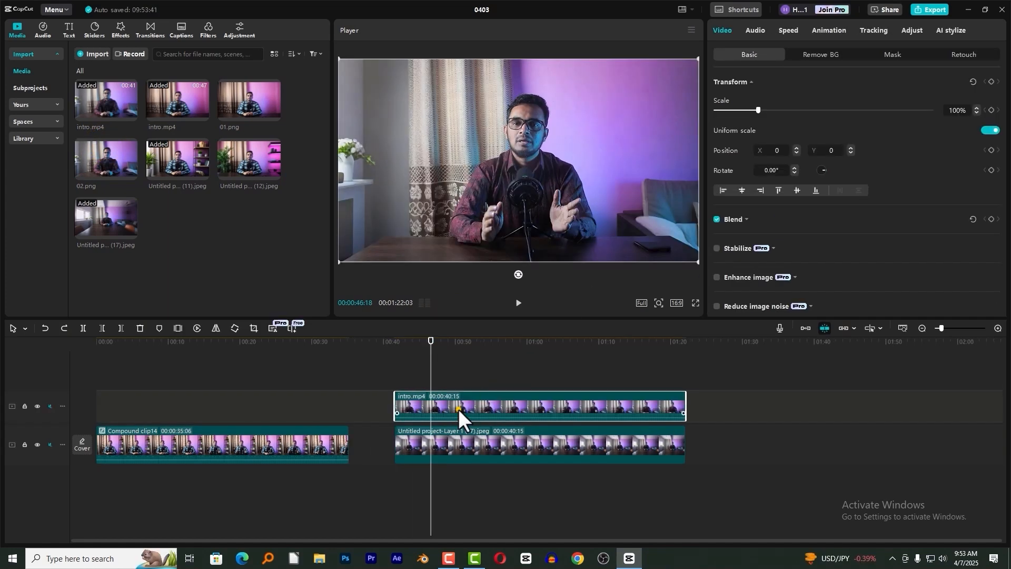
# Step: Try shrinking the intro.mp4 overlay by hand and moving it aside to compare it with the wide room image
pyautogui.click(458, 409)
pyautogui.moveTo(698, 261); pyautogui.dragTo(653, 236)
pyautogui.moveTo(477, 194); pyautogui.dragTo(685, 208)
pyautogui.click(492, 433)
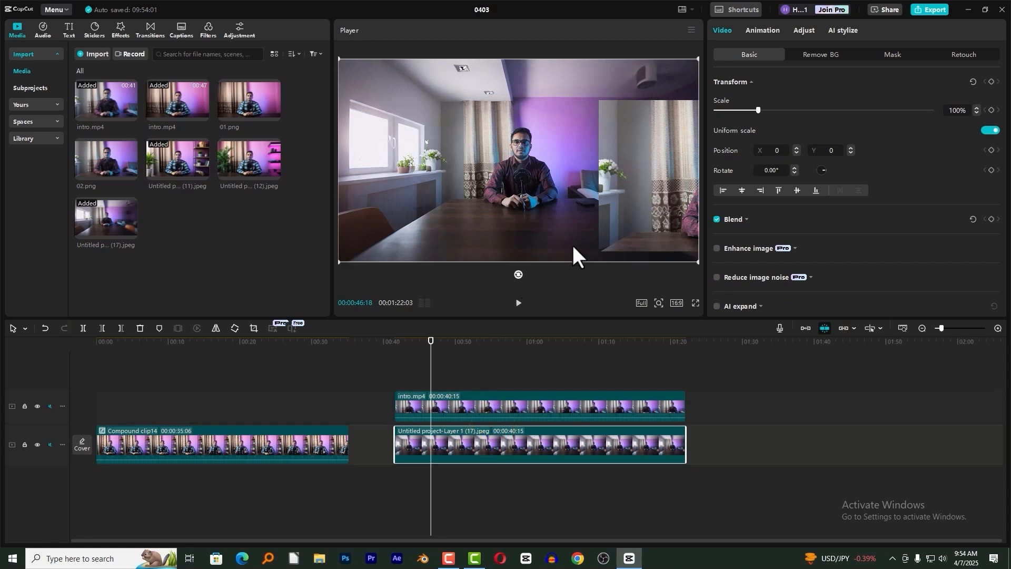
pyautogui.hotkey('ctrl', 'z')
pyautogui.hotkey('ctrl', 'z')
# Step: Set the scale of the intro.mp4 overlay to 50% so that it matches the man in the wide room image
pyautogui.moveTo(561, 176); pyautogui.dragTo(560, 172)
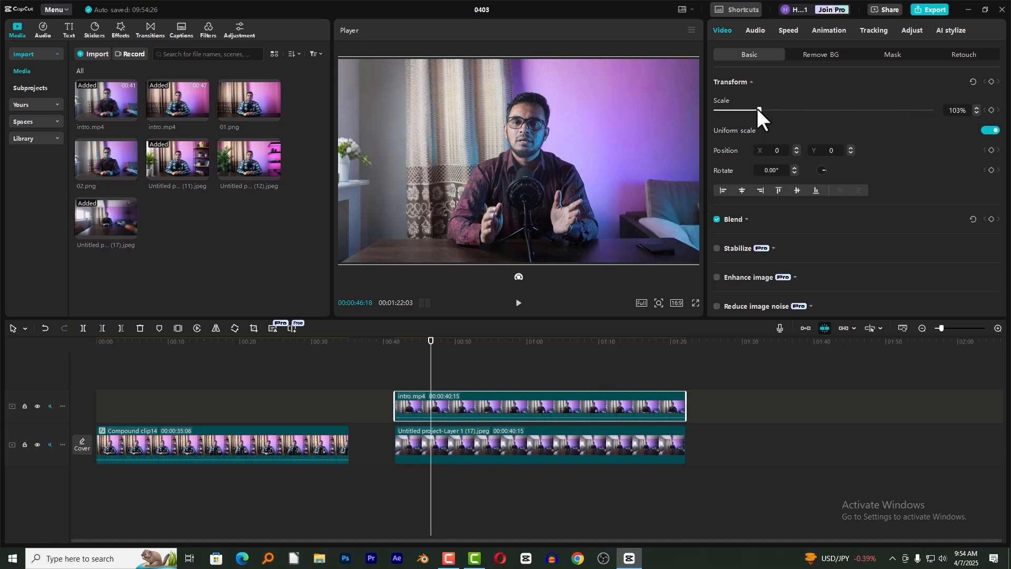
pyautogui.click(954, 111)
pyautogui.write('50')
pyautogui.press('Return')
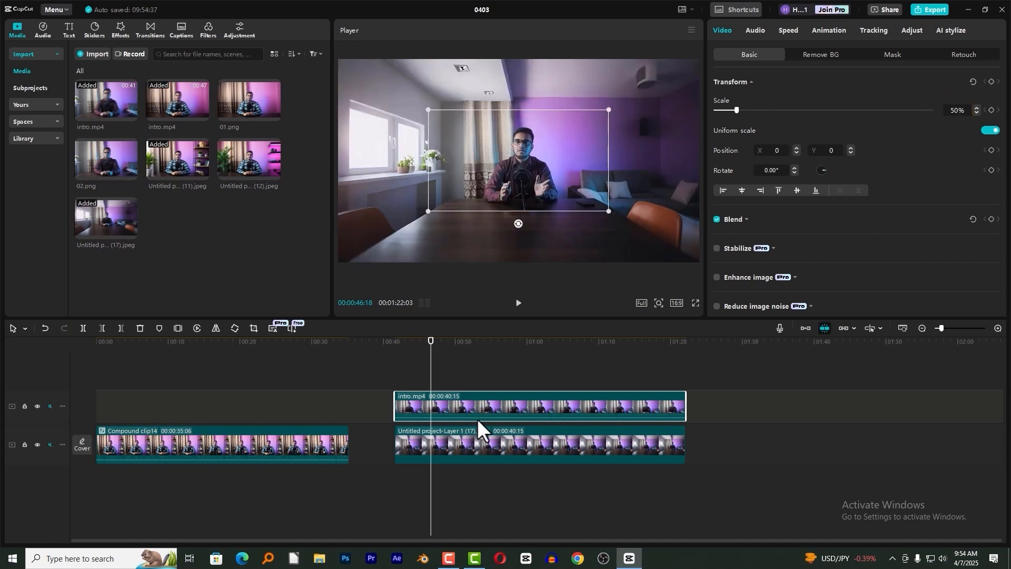
# Step: Play the scaled overlay briefly and inspect its edges against the room image at a closer view
pyautogui.click(476, 381)
pyautogui.click(427, 356)
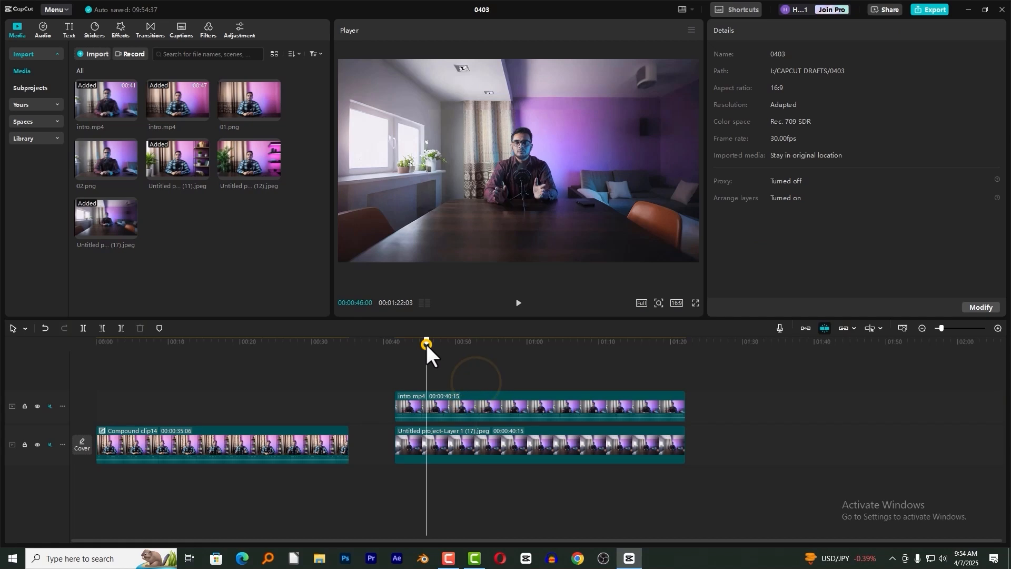
pyautogui.press('space')
pyautogui.press('space')
pyautogui.click(489, 403)
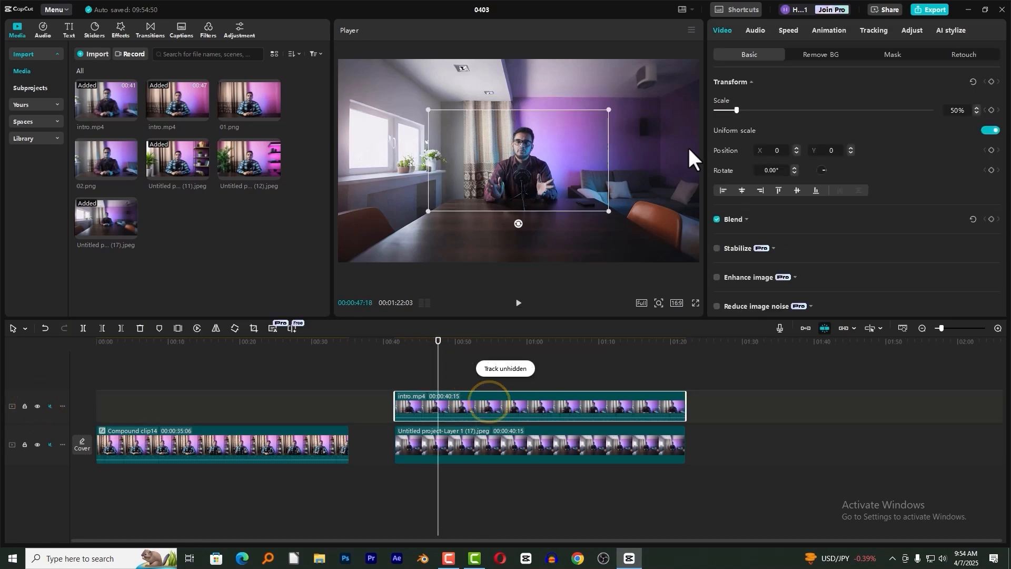
pyautogui.scroll(2, 618, 201)
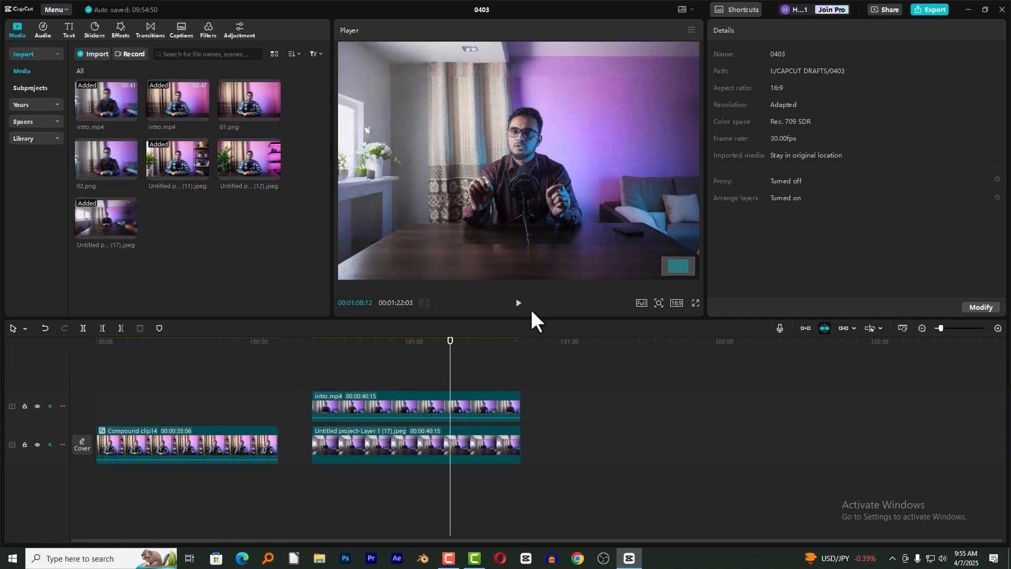
# Step: Add a Rectangle mask to the intro.mp4 overlay
pyautogui.click(412, 406)
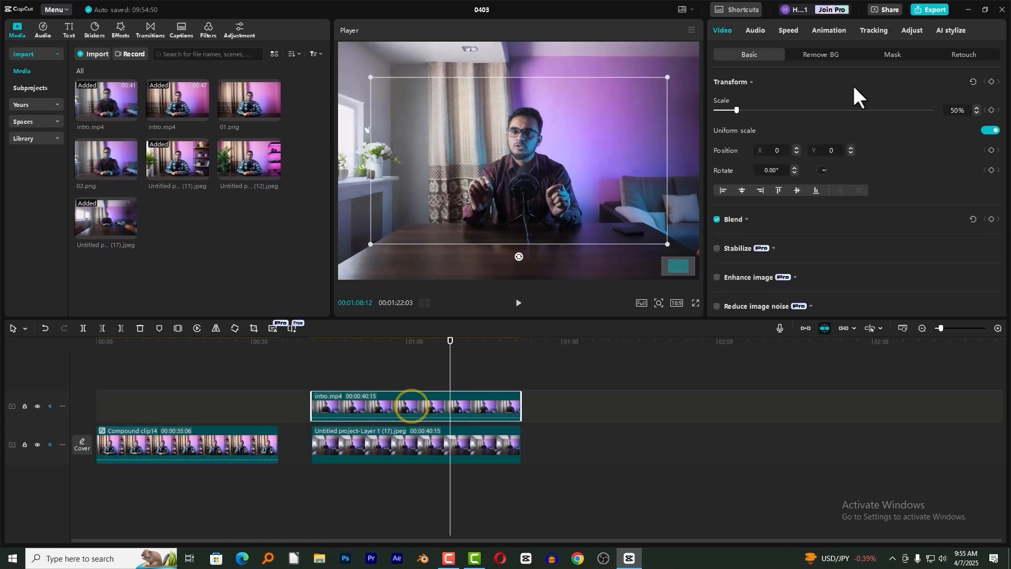
pyautogui.click(893, 55)
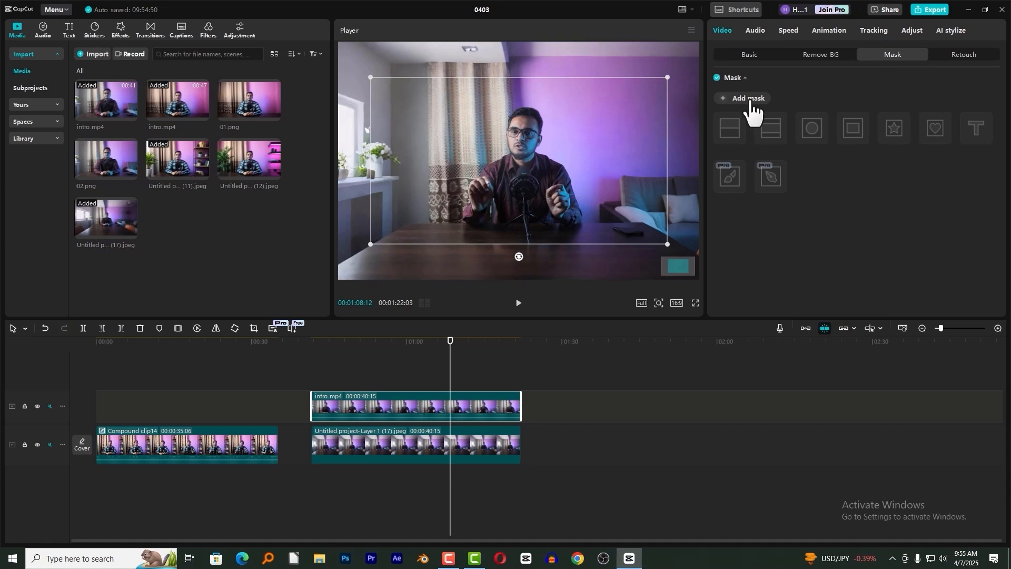
pyautogui.click(749, 99)
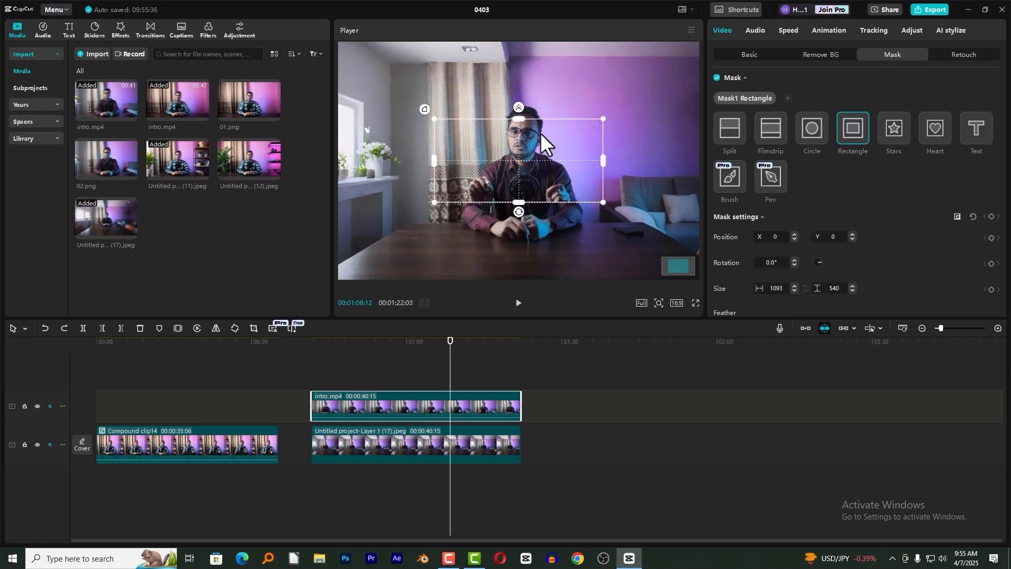
# Step: Resize the overlay's rectangle mask to about 1154 wide and 1071 high, and set its feather to 16
pyautogui.moveTo(517, 120); pyautogui.dragTo(525, 78)
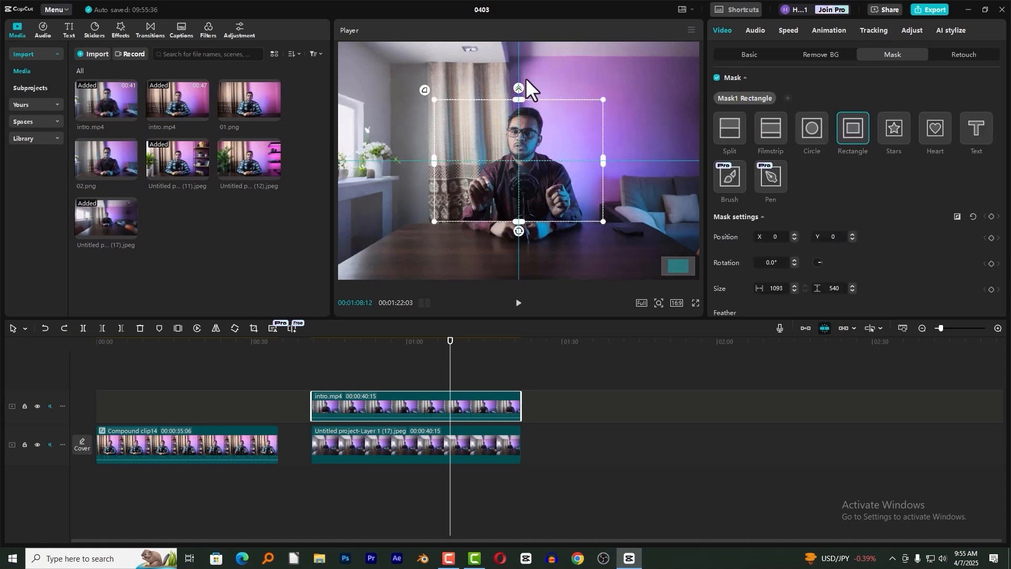
pyautogui.moveTo(517, 218); pyautogui.dragTo(517, 243)
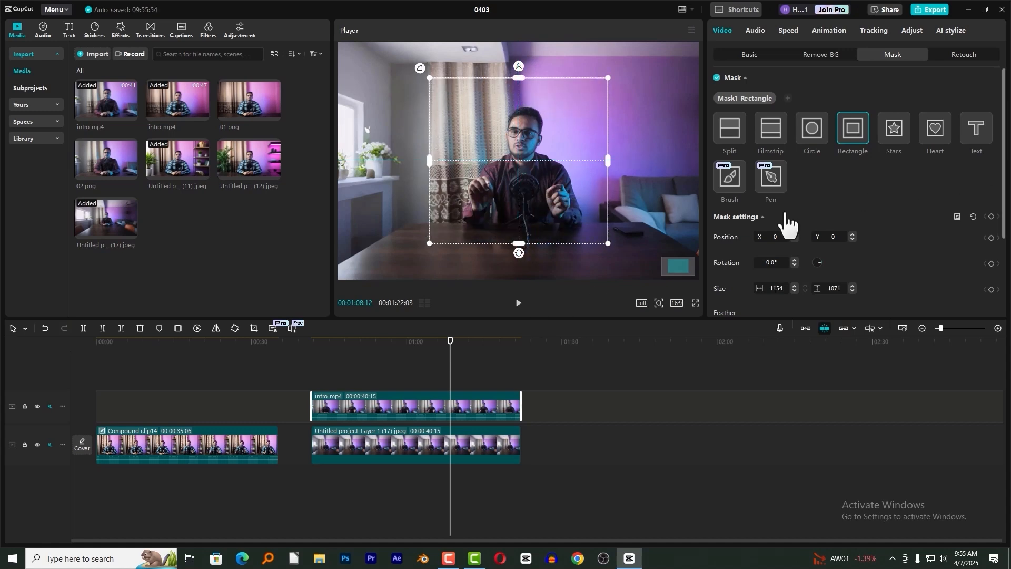
pyautogui.scroll(-2, 805, 216)
pyautogui.moveTo(722, 208); pyautogui.dragTo(751, 217)
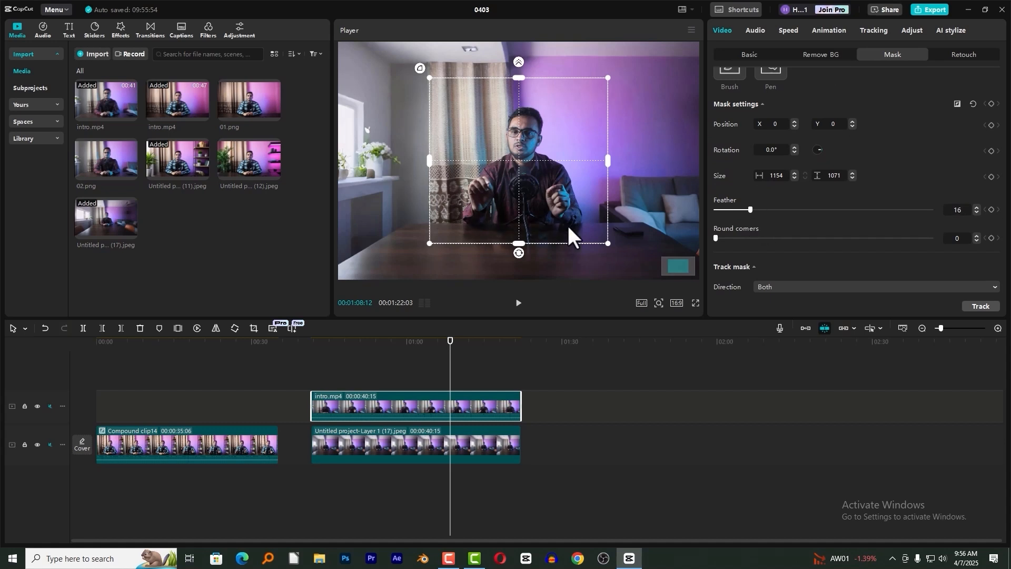
pyautogui.moveTo(529, 213); pyautogui.dragTo(528, 219)
# Step: Play the masked overlay from near its beginning and check the blend with the whole room in view
pyautogui.click(381, 371)
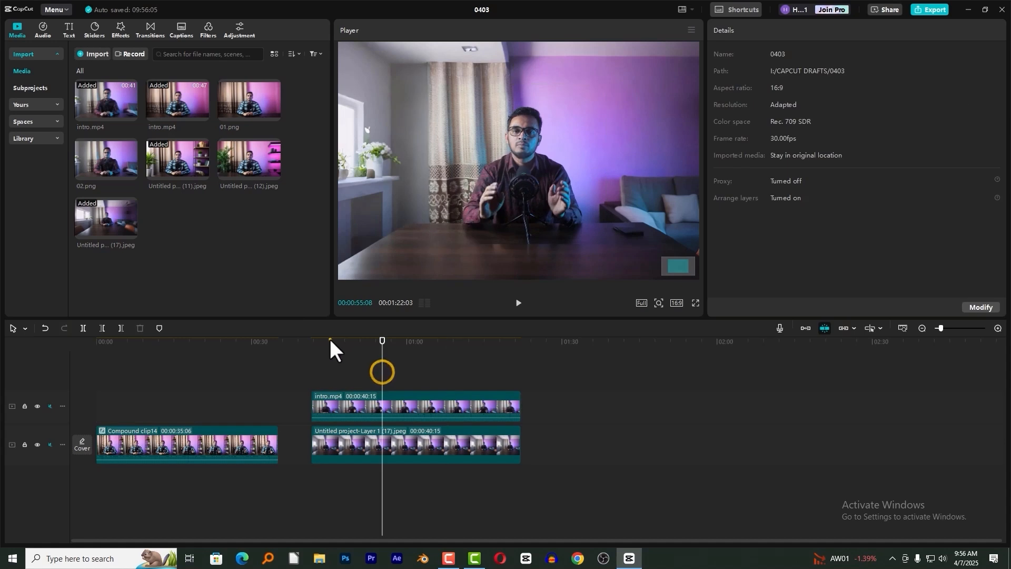
pyautogui.click(330, 341)
pyautogui.press('space')
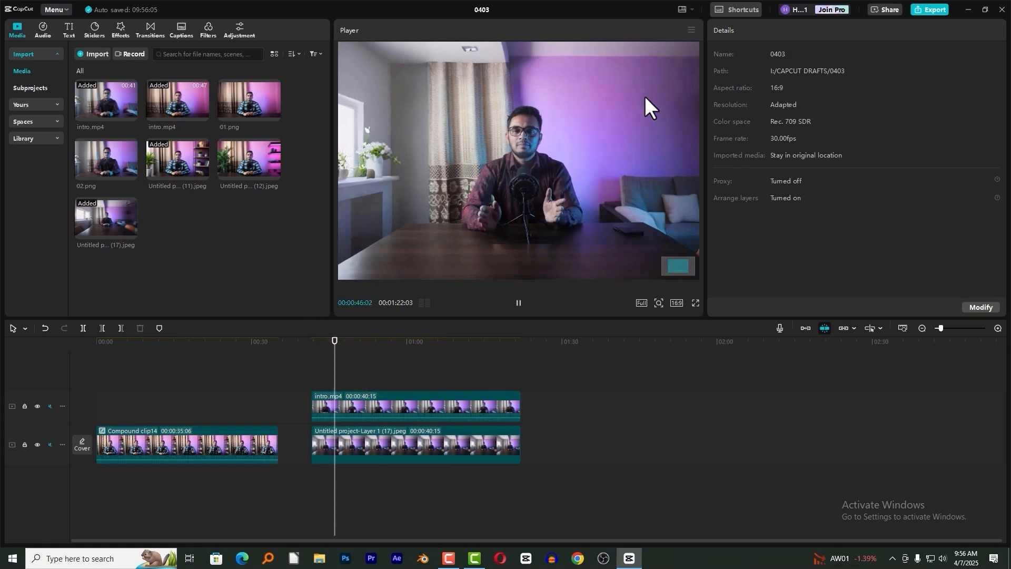
pyautogui.press('space')
pyautogui.click(657, 300)
pyautogui.click(642, 317)
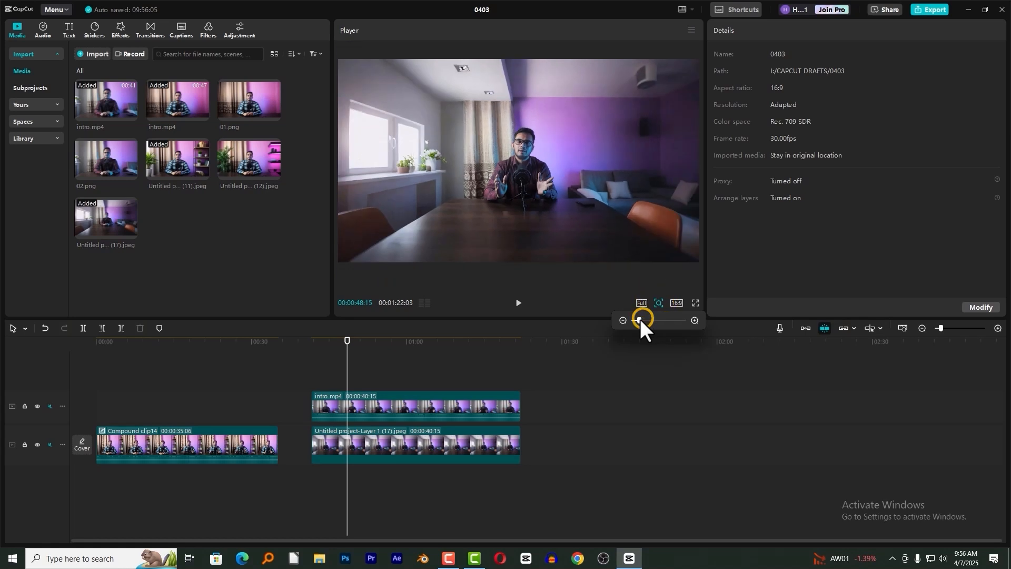
# Step: Play the masked blend further, and combine the intro.mp4 overlay and the room image into a compound clip
pyautogui.click(351, 377)
pyautogui.press('space')
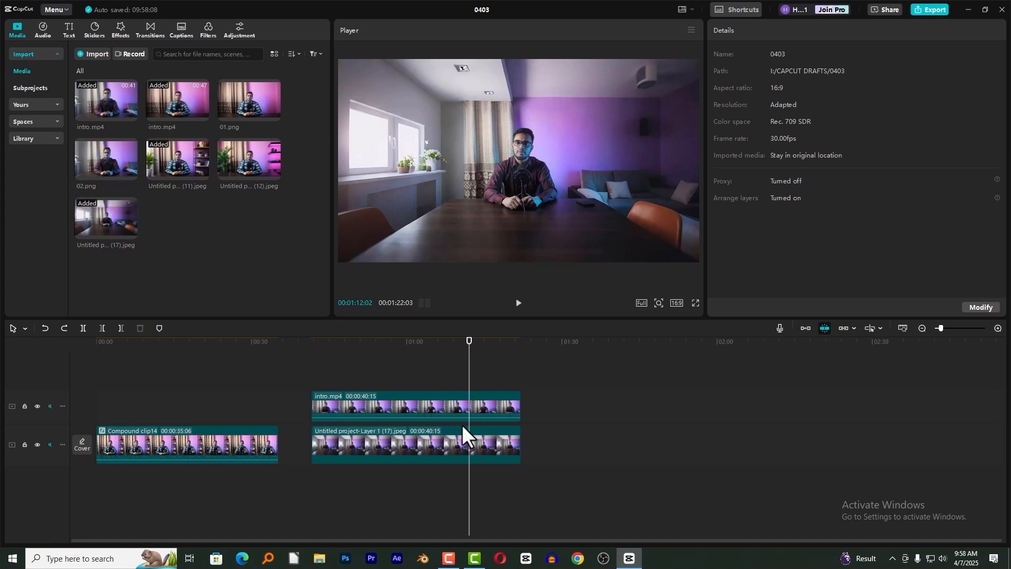
pyautogui.moveTo(367, 379); pyautogui.dragTo(358, 445)
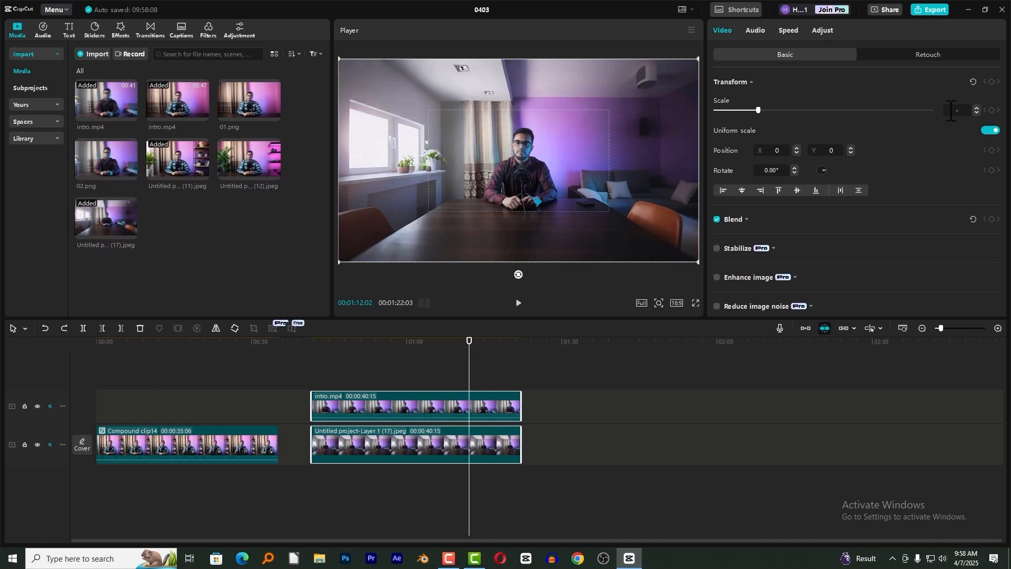
pyautogui.click(469, 386)
pyautogui.click(476, 372)
pyautogui.moveTo(475, 384); pyautogui.dragTo(465, 443)
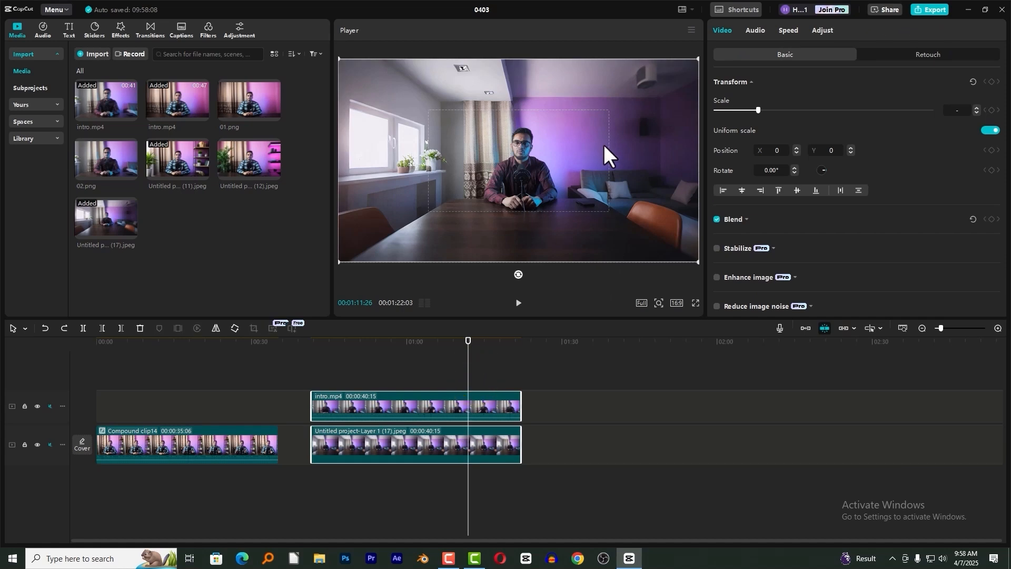
pyautogui.moveTo(451, 375); pyautogui.dragTo(432, 437)
pyautogui.rightClick(437, 406)
pyautogui.click(487, 342)
# Step: Keyframe the compound clip's scale at 100% on its start and about 190% at 00:00:44:05, and play the zoom
pyautogui.click(311, 343)
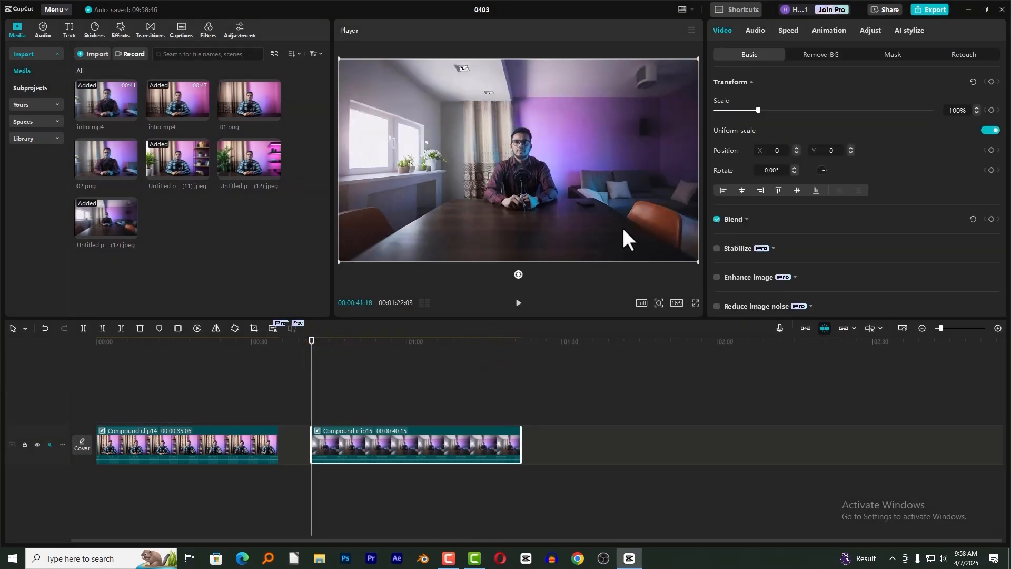
pyautogui.click(990, 109)
pyautogui.click(313, 348)
pyautogui.click(310, 346)
pyautogui.moveTo(310, 347); pyautogui.dragTo(325, 351)
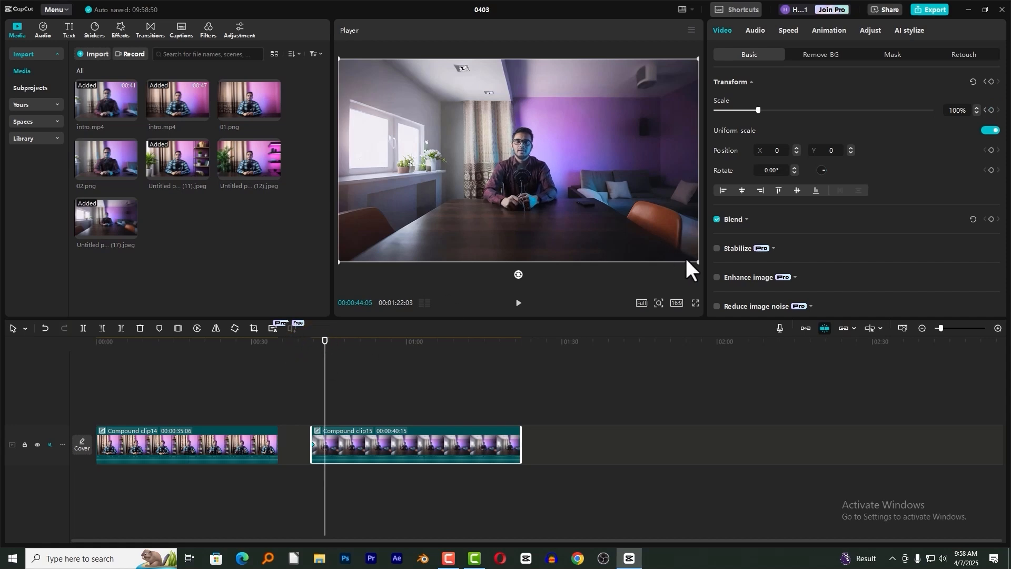
pyautogui.moveTo(698, 261); pyautogui.dragTo(885, 477)
pyautogui.moveTo(316, 372)
pyautogui.mouseDown()
pyautogui.moveTo(318, 349)
pyautogui.moveTo(309, 358)
pyautogui.mouseUp()
pyautogui.press('space')
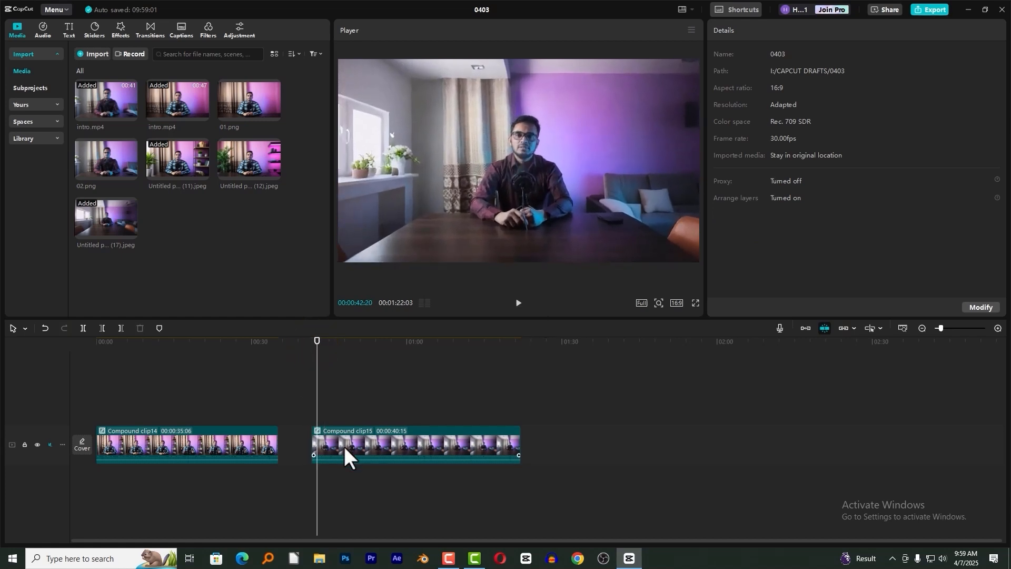
# Step: Apply the Cubic Out preset curve to the compound clip's second scale keyframe
pyautogui.click(343, 447)
pyautogui.scroll(3, 368, 421)
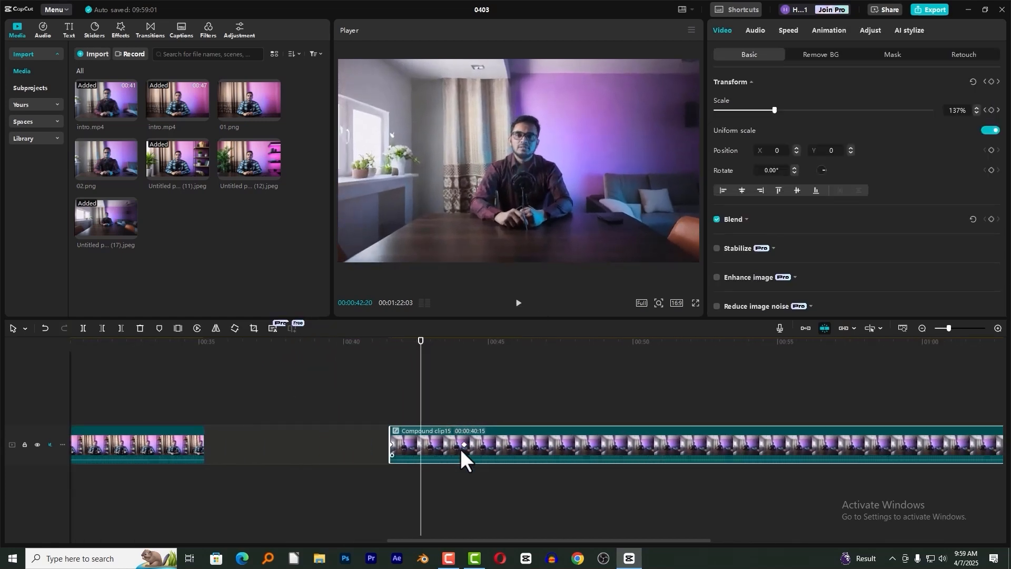
pyautogui.rightClick(464, 444)
pyautogui.click(463, 444)
pyautogui.rightClick(464, 444)
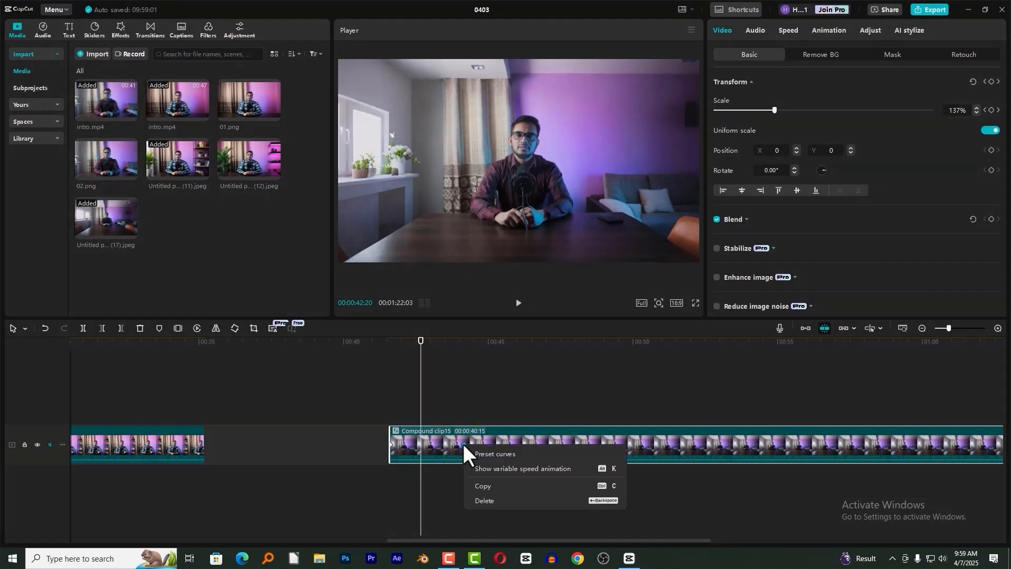
pyautogui.click(500, 452)
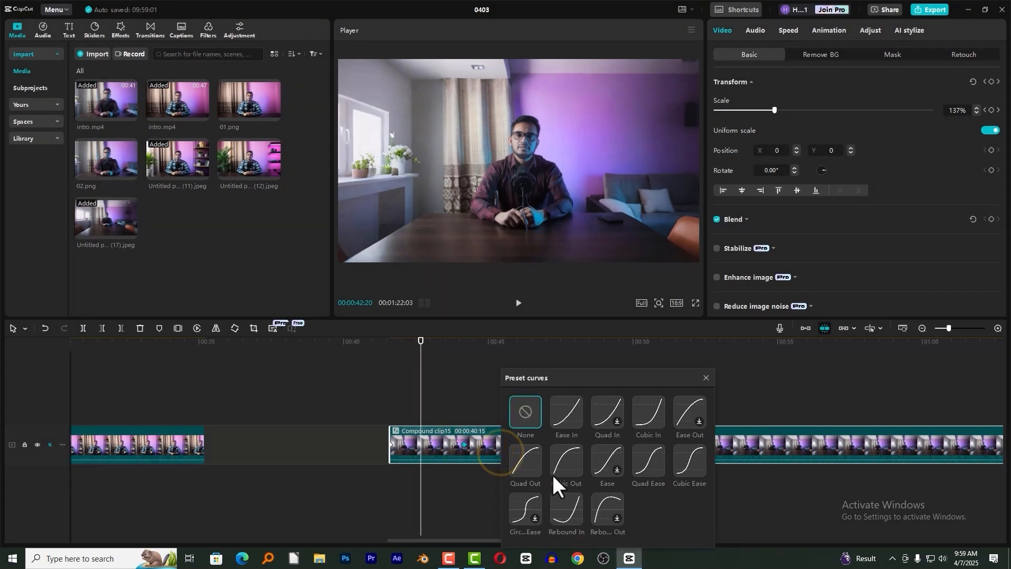
pyautogui.click(567, 460)
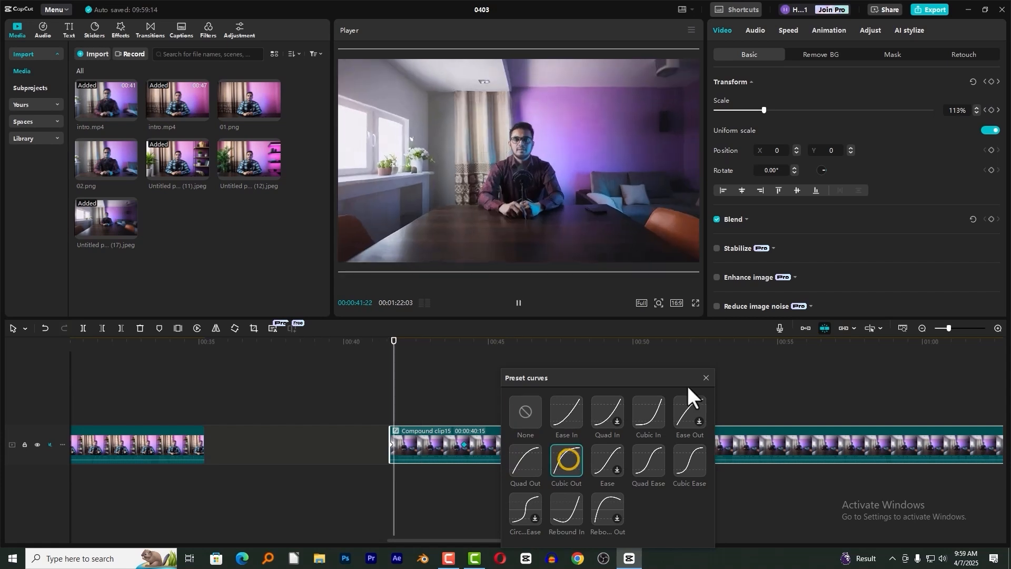
pyautogui.click(702, 379)
# Step: Play the eased zoom-in full screen from the start of the compound clip
pyautogui.click(529, 391)
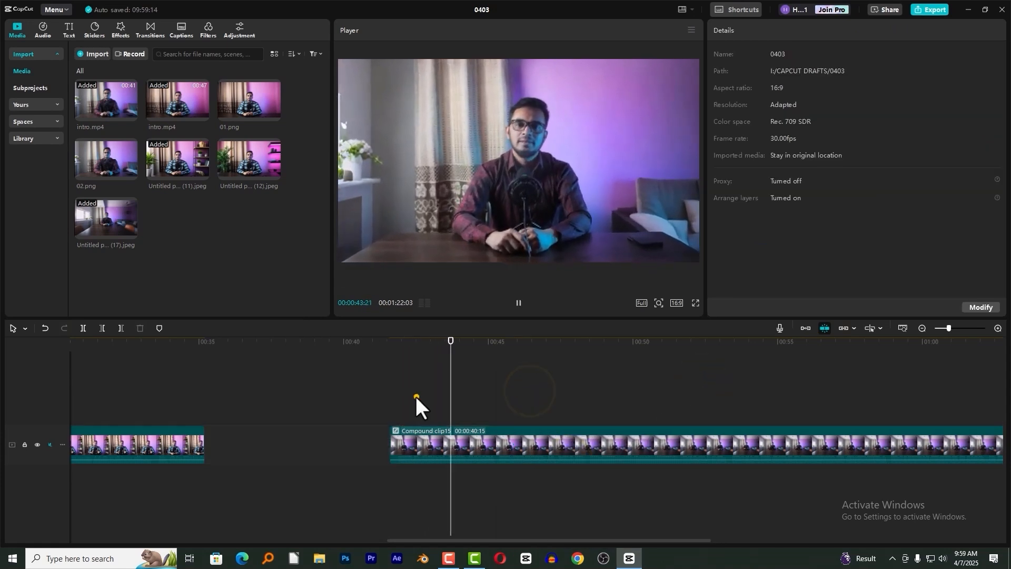
pyautogui.click(415, 396)
pyautogui.click(394, 344)
pyautogui.click(696, 303)
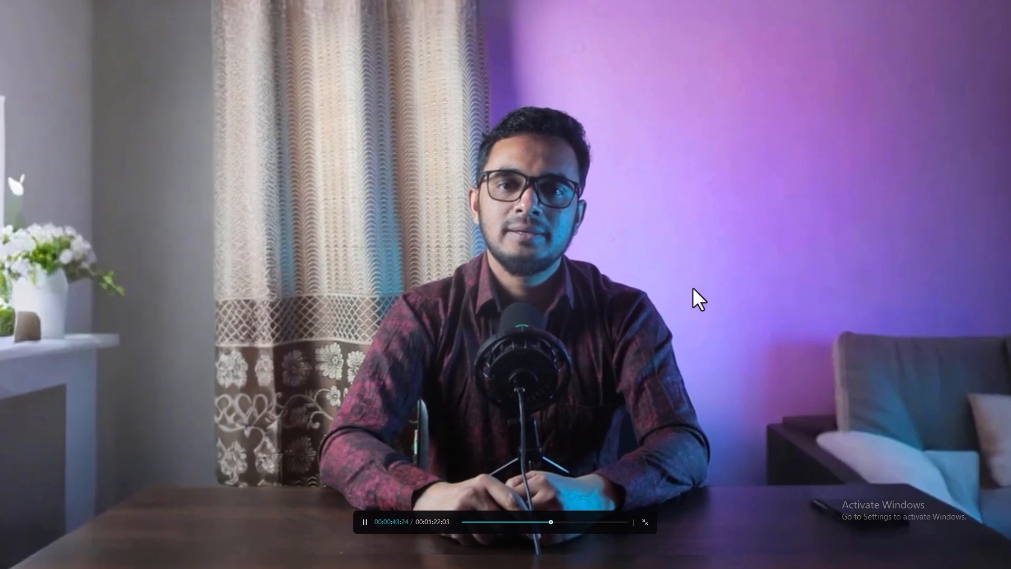
pyautogui.press('Escape')
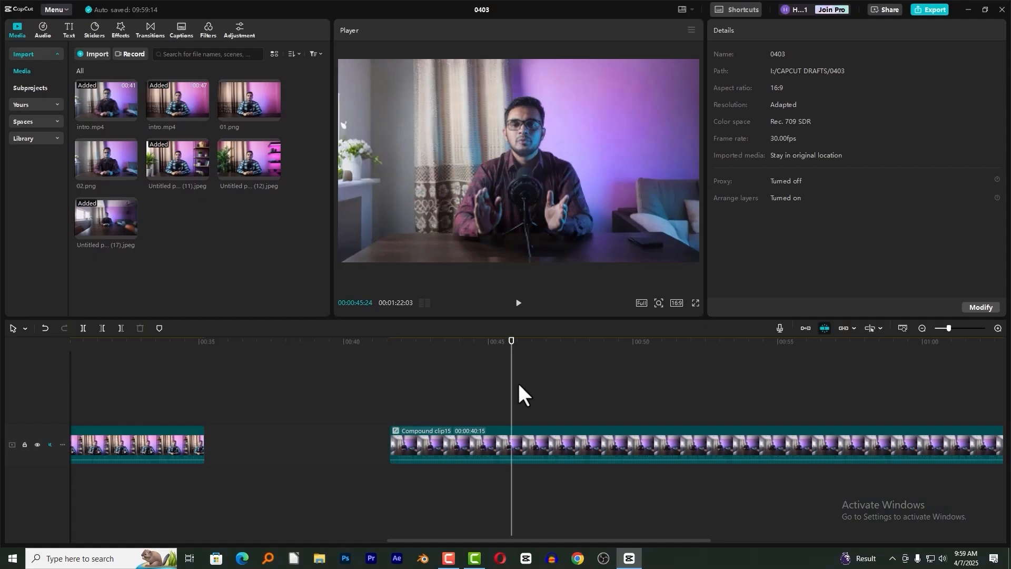
# Step: Delete the compound clip's second scale keyframe and break the compound clip back into the overlay and room image clips
pyautogui.click(517, 440)
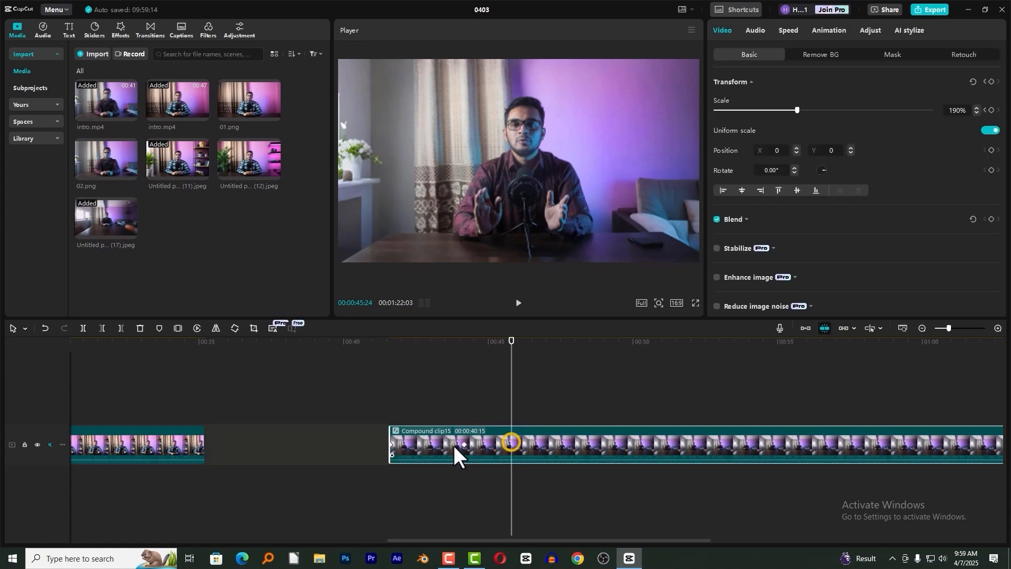
pyautogui.click(464, 444)
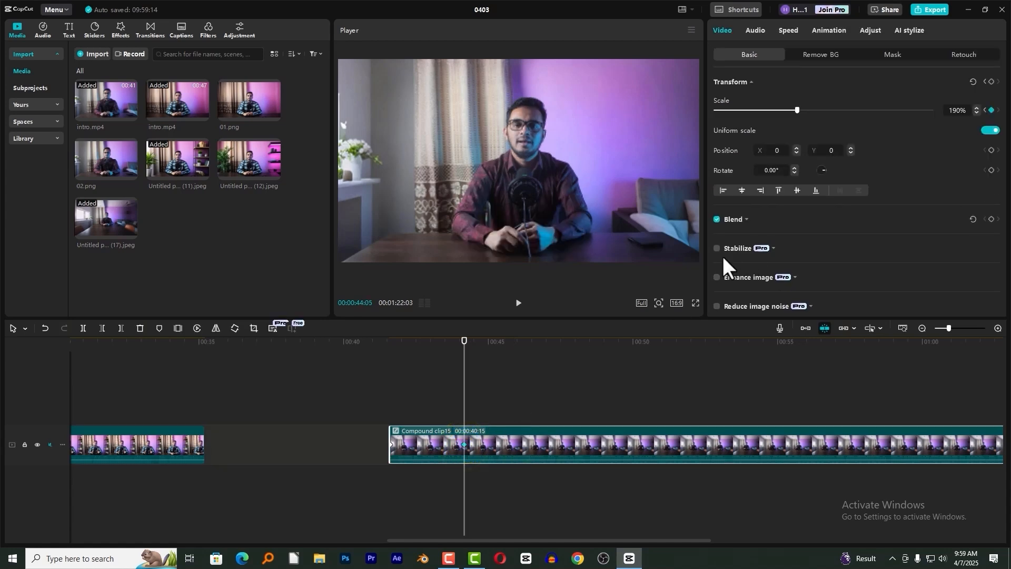
pyautogui.press('Delete')
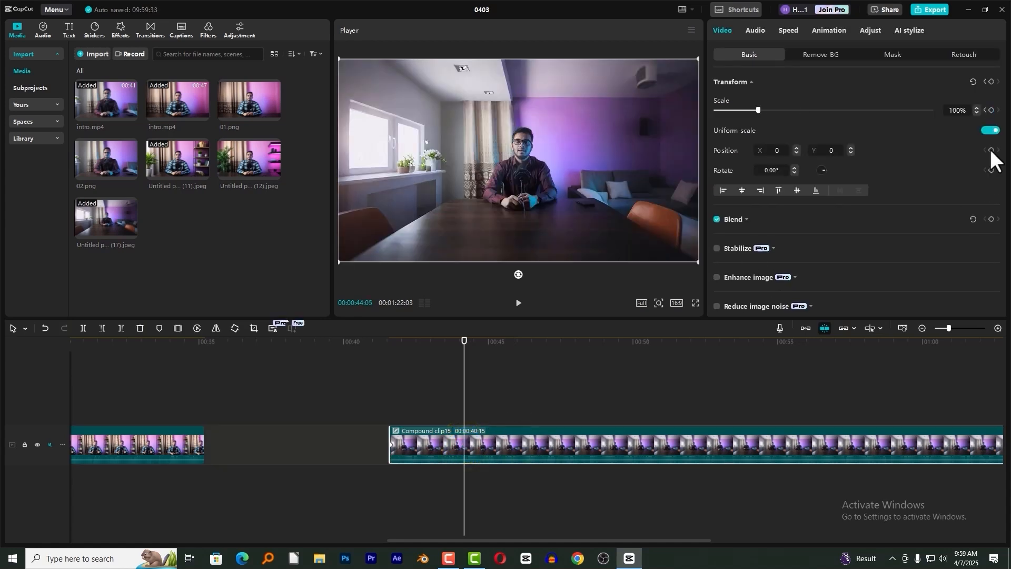
pyautogui.rightClick(440, 442)
pyautogui.click(491, 311)
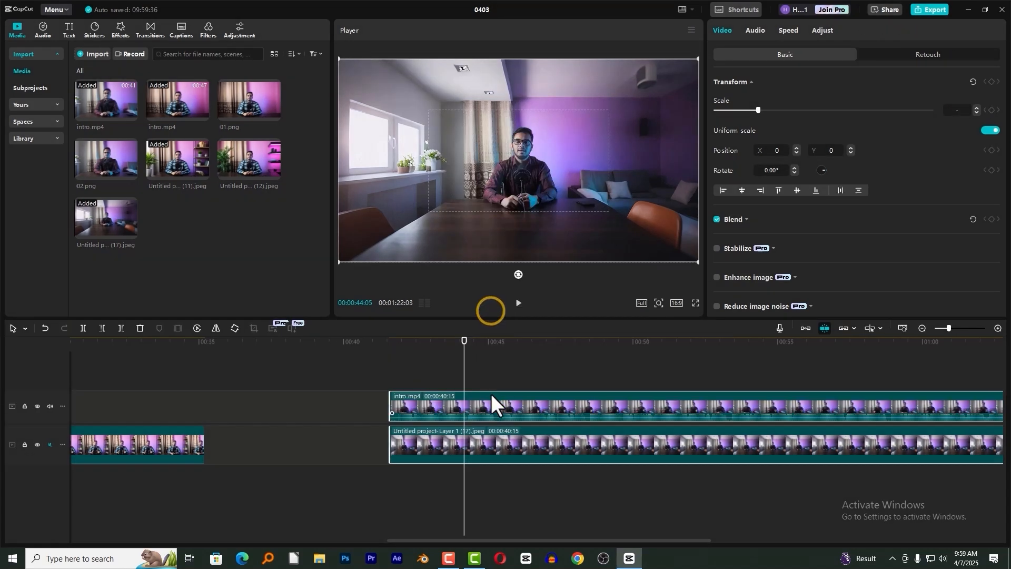
# Step: Place the playhead at the start of the intro.mp4 overlay at 00:00:41:18 and select only that overlay
pyautogui.click(472, 381)
pyautogui.click(424, 367)
pyautogui.click(397, 343)
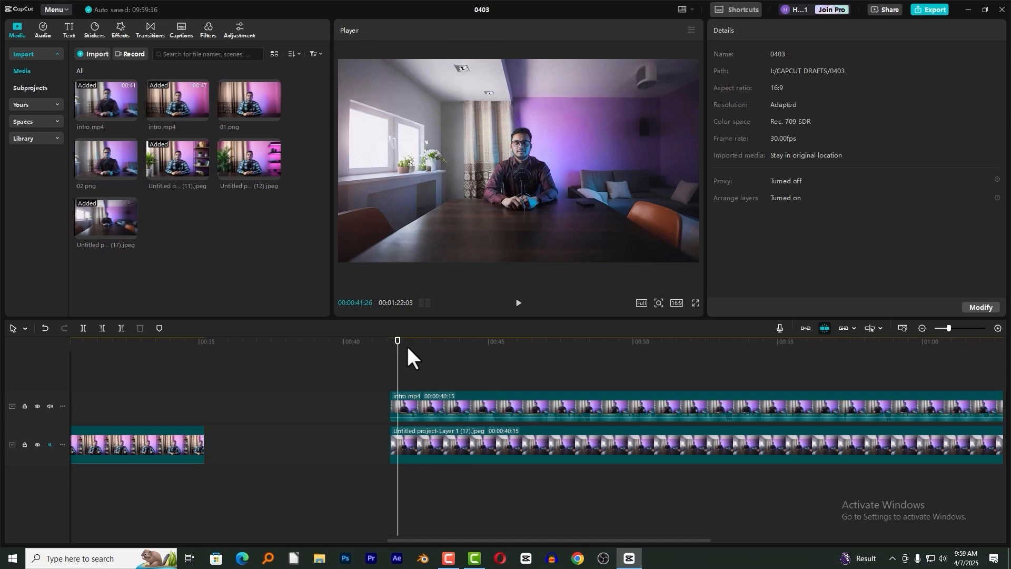
pyautogui.moveTo(398, 342); pyautogui.dragTo(391, 343)
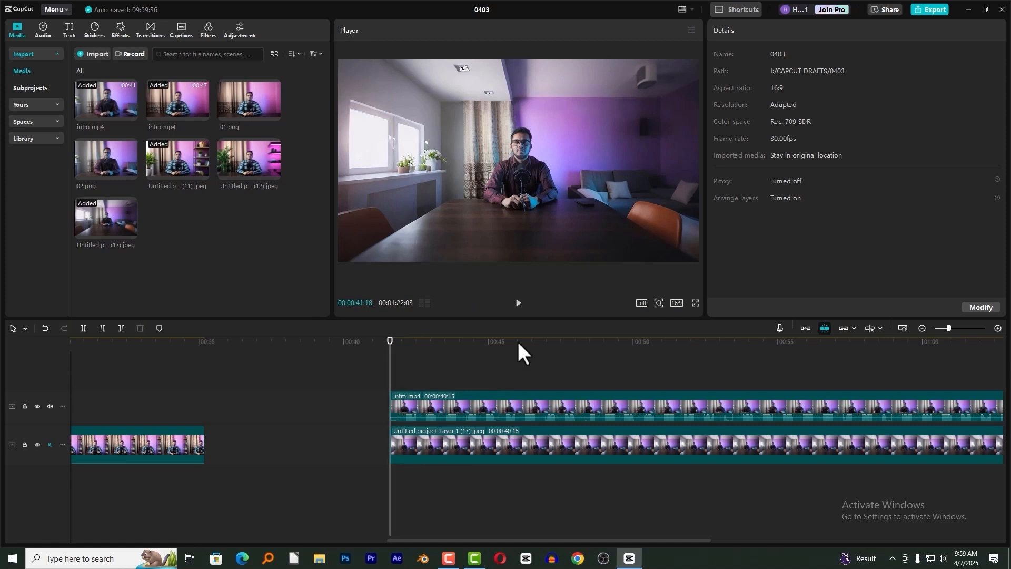
pyautogui.click(398, 344)
pyautogui.moveTo(407, 344); pyautogui.dragTo(390, 344)
pyautogui.click(422, 393)
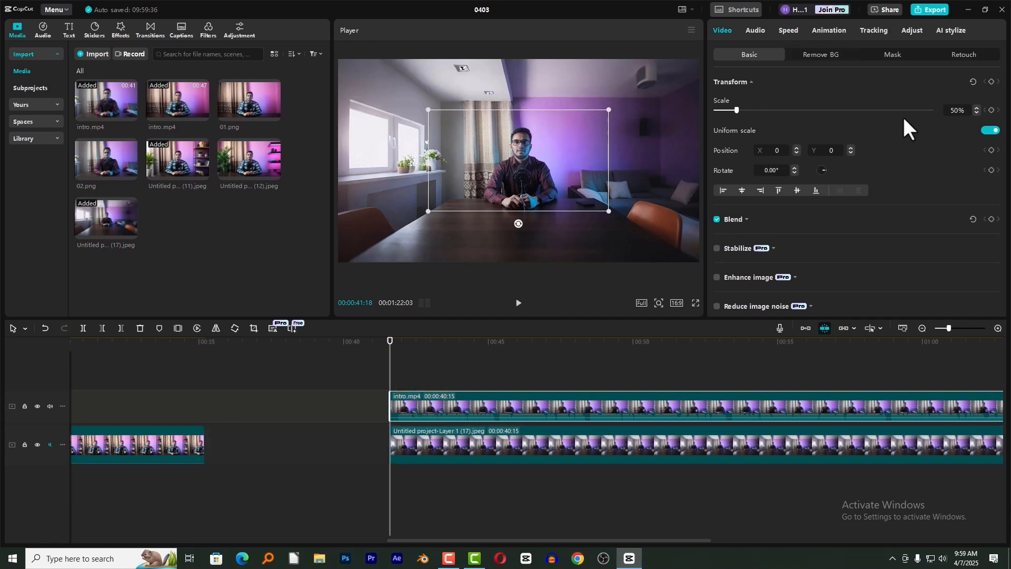
# Step: Add a scale keyframe at 00:00:41:18 to both the upper intro.mp4 clip and the image clip beneath it
pyautogui.click(991, 110)
pyautogui.click(431, 442)
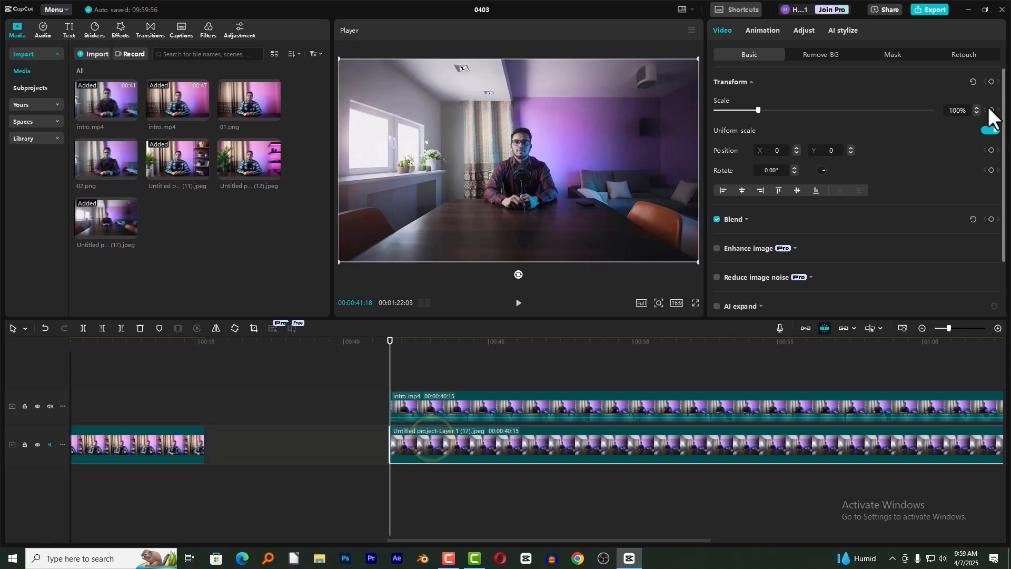
pyautogui.click(992, 110)
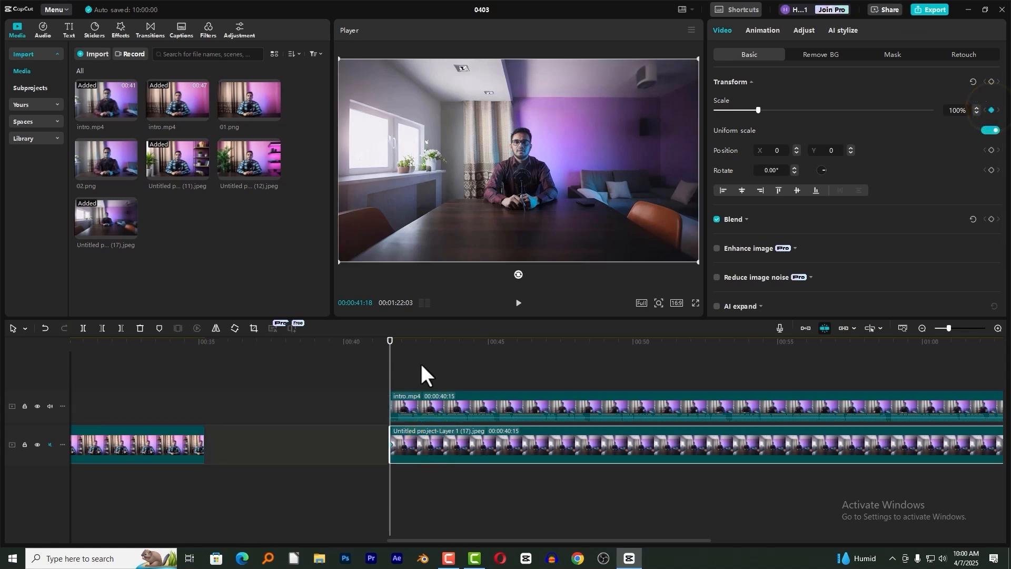
# Step: At 00:00:42:18, enlarge both stacked clips together, bringing intro.mp4 to about 78% scale and the background image to about 157%
pyautogui.click(390, 342)
pyautogui.moveTo(390, 342); pyautogui.dragTo(418, 343)
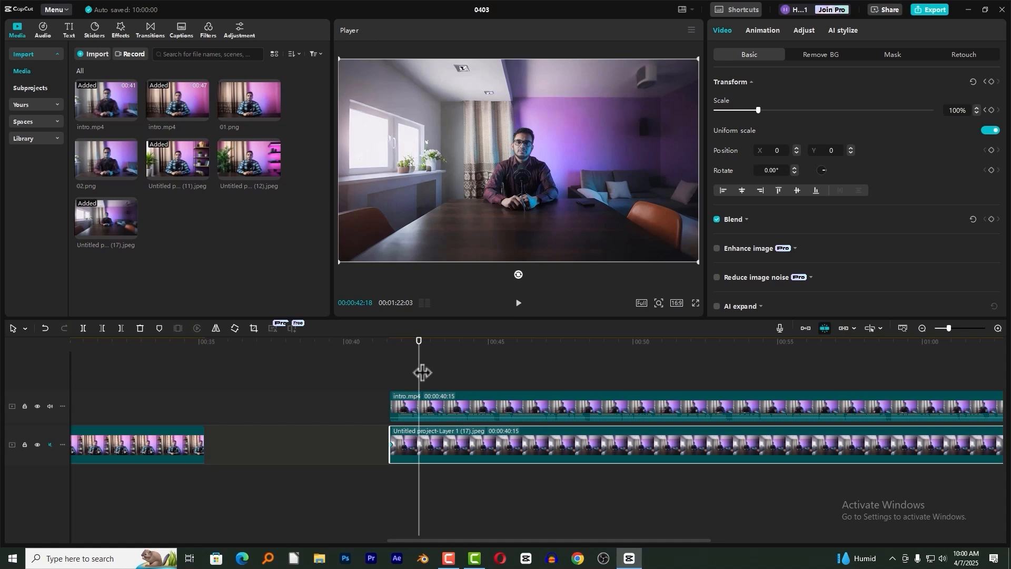
pyautogui.click(447, 380)
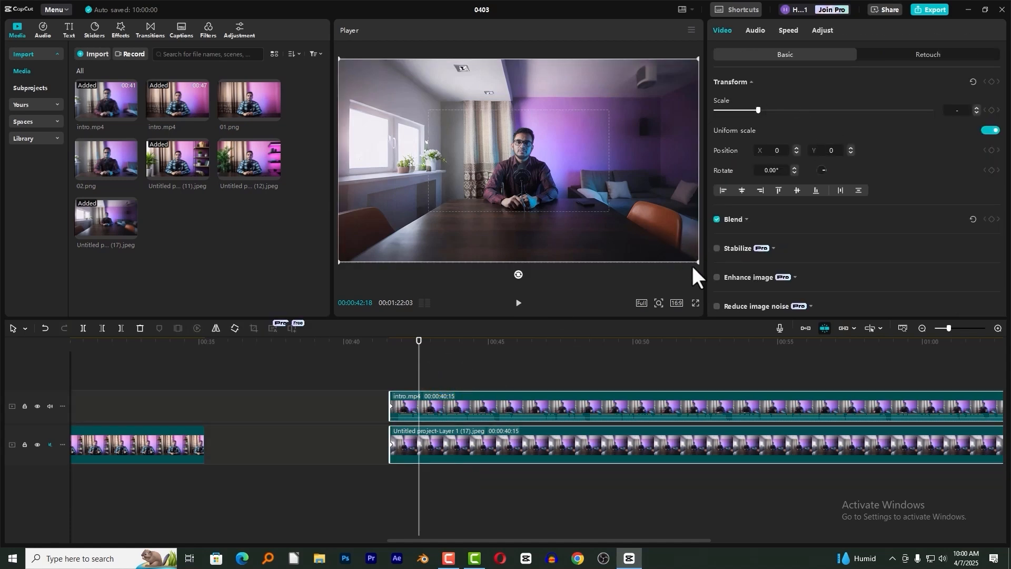
pyautogui.moveTo(697, 262); pyautogui.dragTo(817, 404)
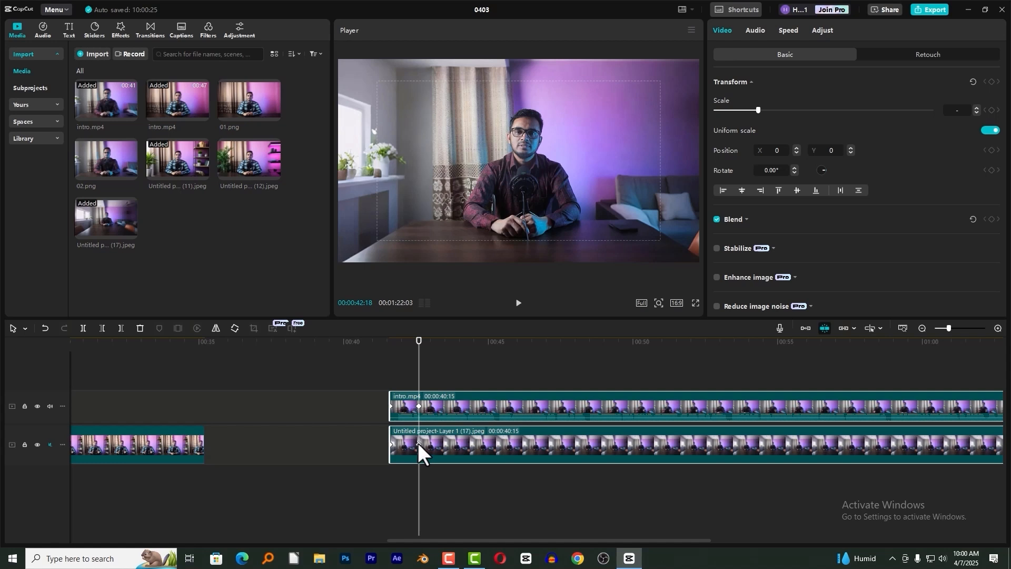
pyautogui.click(403, 365)
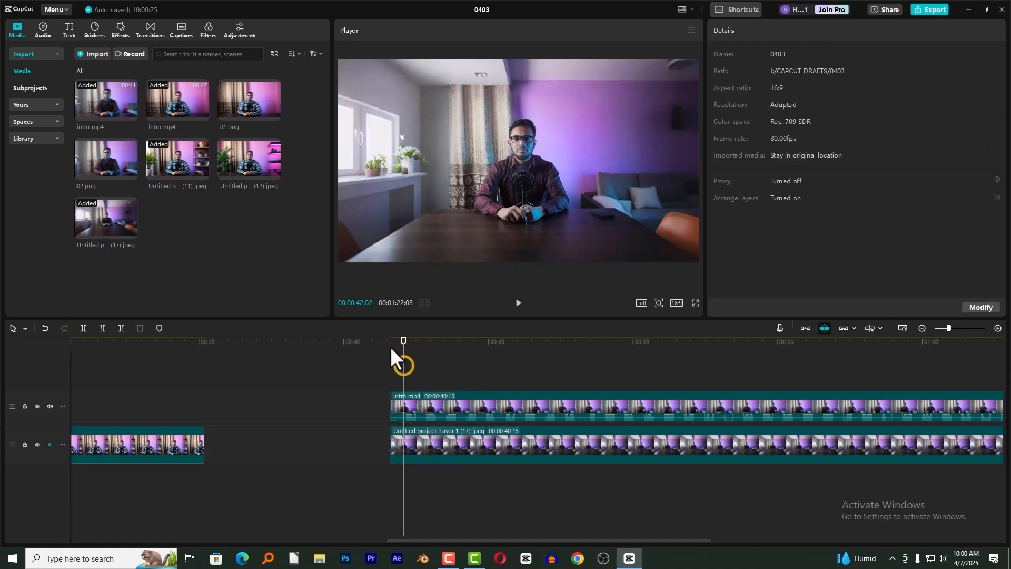
# Step: Mute the upper track and play back the zoom from the start of the stacked clips
pyautogui.click(49, 406)
pyautogui.click(392, 342)
pyautogui.press('space')
pyautogui.press('space')
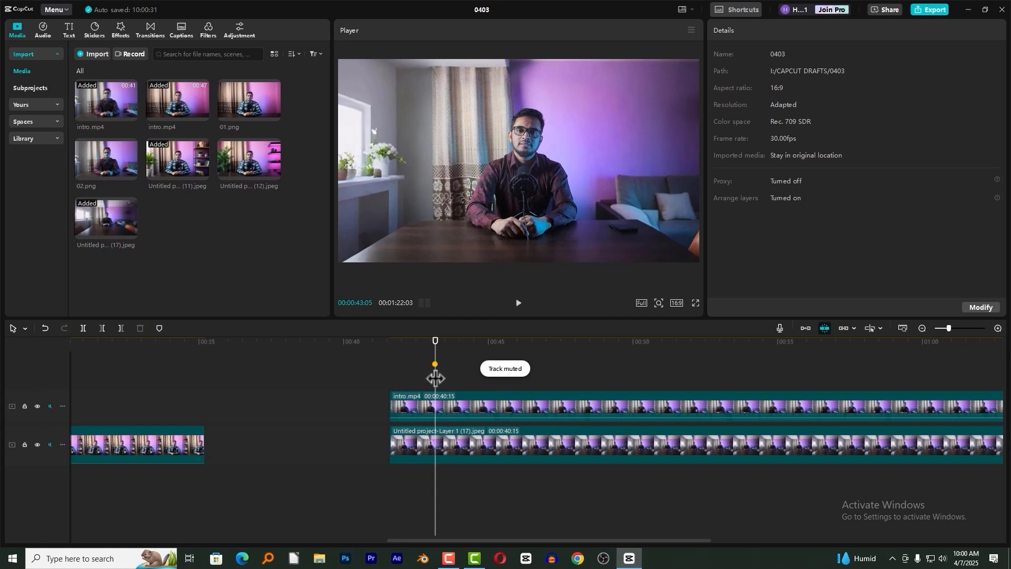
# Step: Apply a preset easing curve to the second scale keyframe of the upper intro.mp4 clip
pyautogui.click(437, 404)
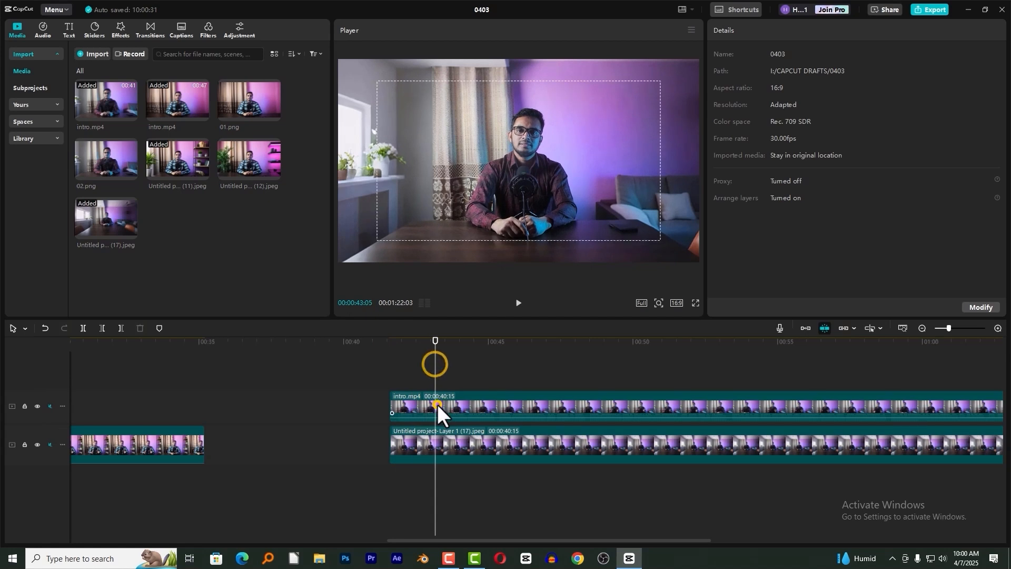
pyautogui.click(434, 442)
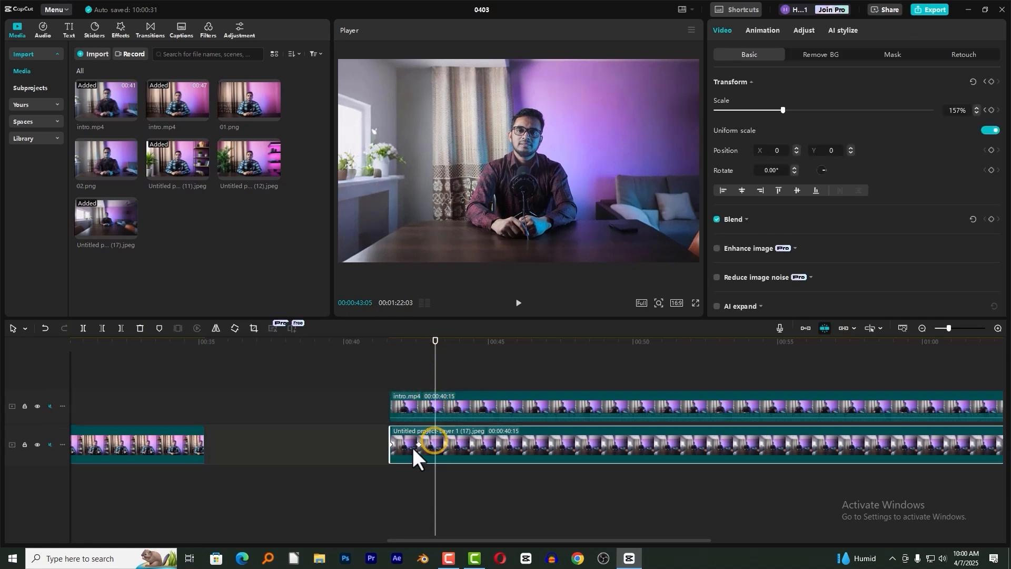
pyautogui.click(426, 404)
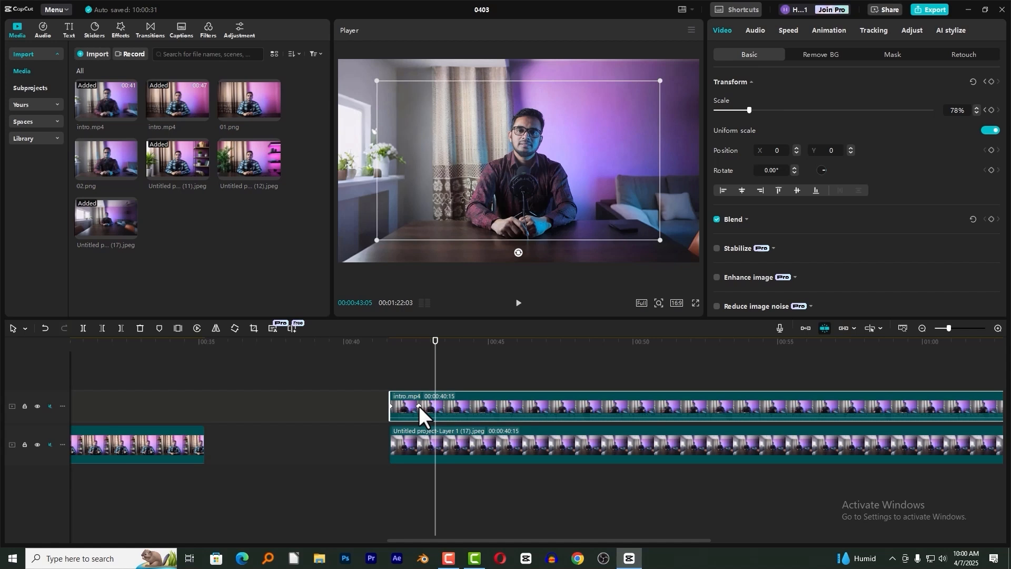
pyautogui.rightClick(418, 406)
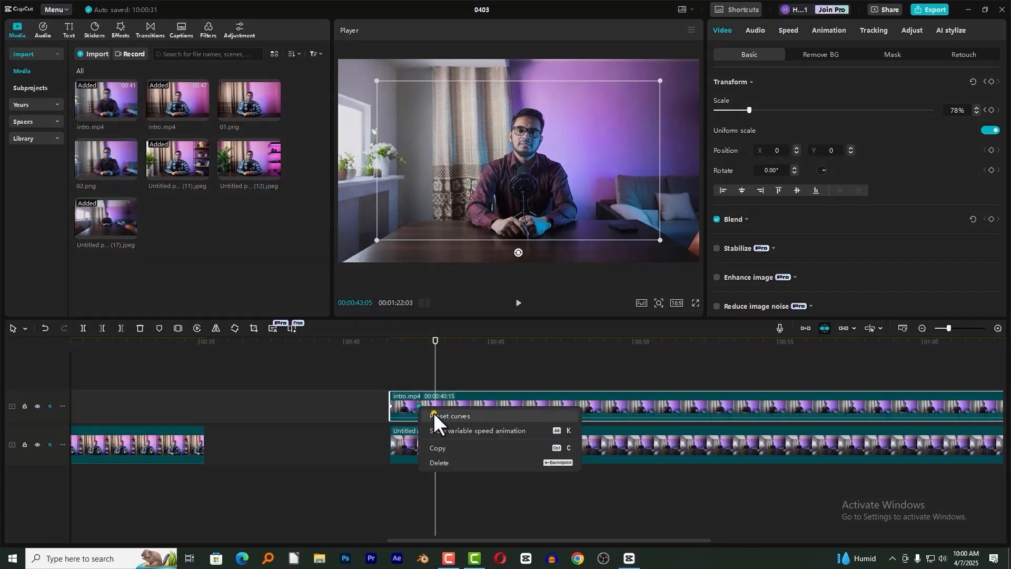
pyautogui.click(434, 413)
pyautogui.click(500, 461)
pyautogui.click(631, 377)
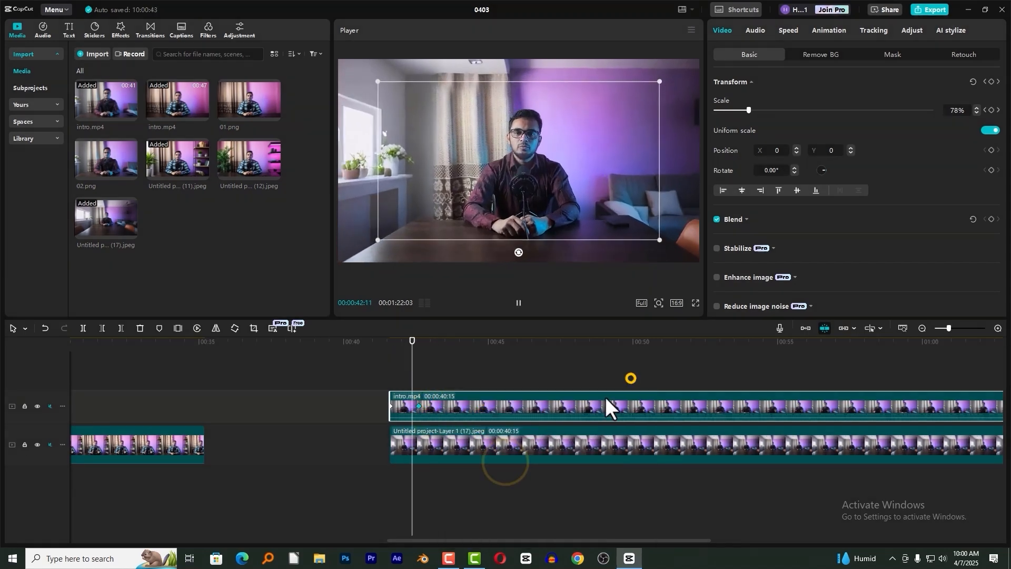
# Step: Apply the same kind of preset curve to the second scale keyframe of the background image clip
pyautogui.rightClick(418, 444)
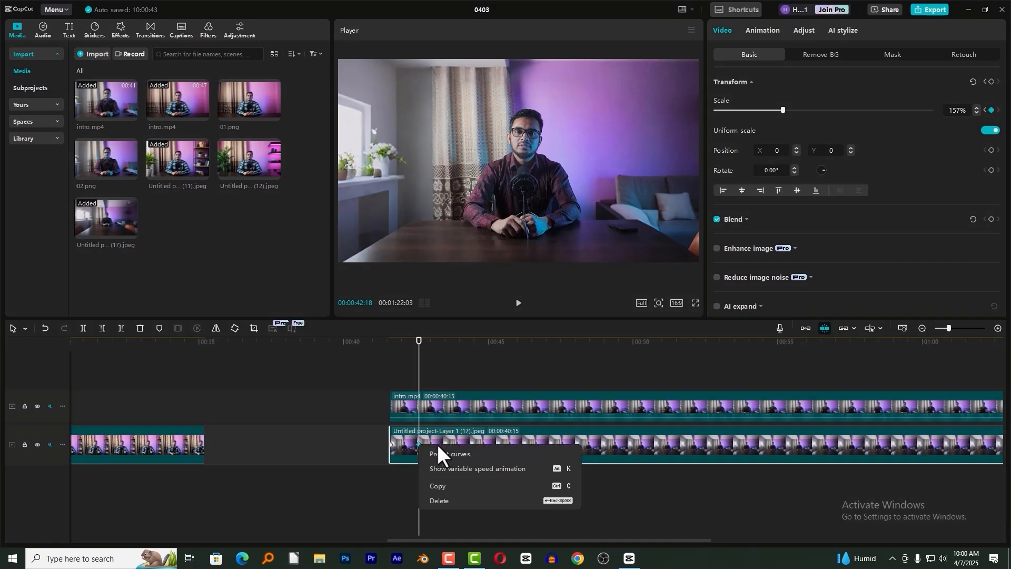
pyautogui.click(438, 451)
pyautogui.click(506, 449)
pyautogui.click(639, 377)
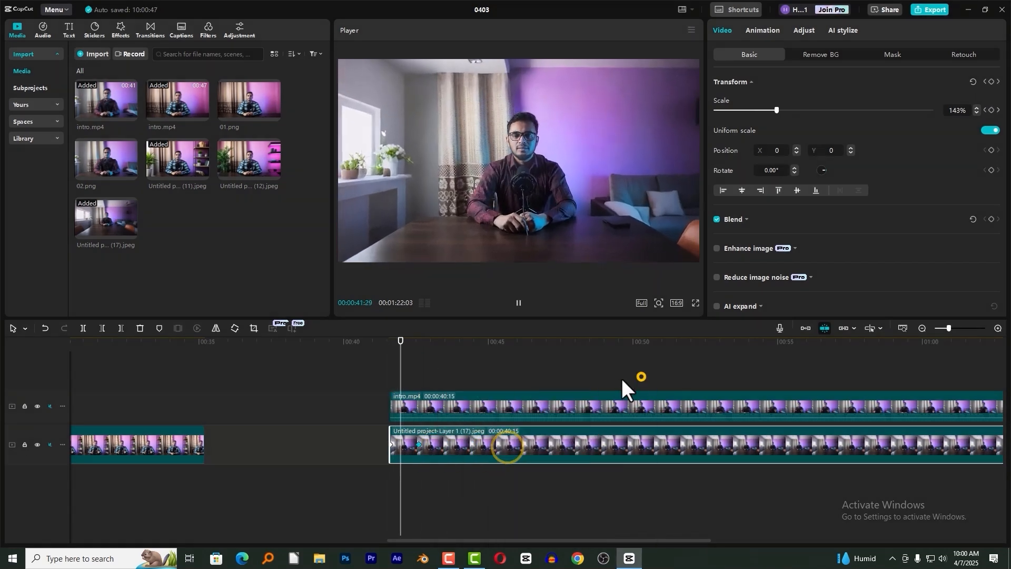
# Step: Play back the eased zoom from its beginning and inspect a frame of it in full screen
pyautogui.click(493, 379)
pyautogui.click(393, 351)
pyautogui.press('space')
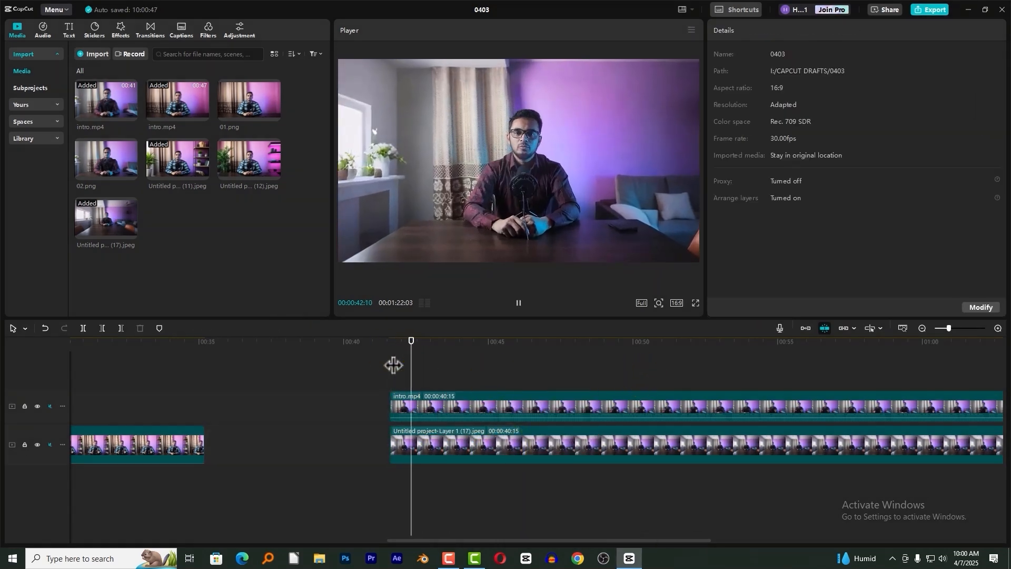
pyautogui.click(399, 341)
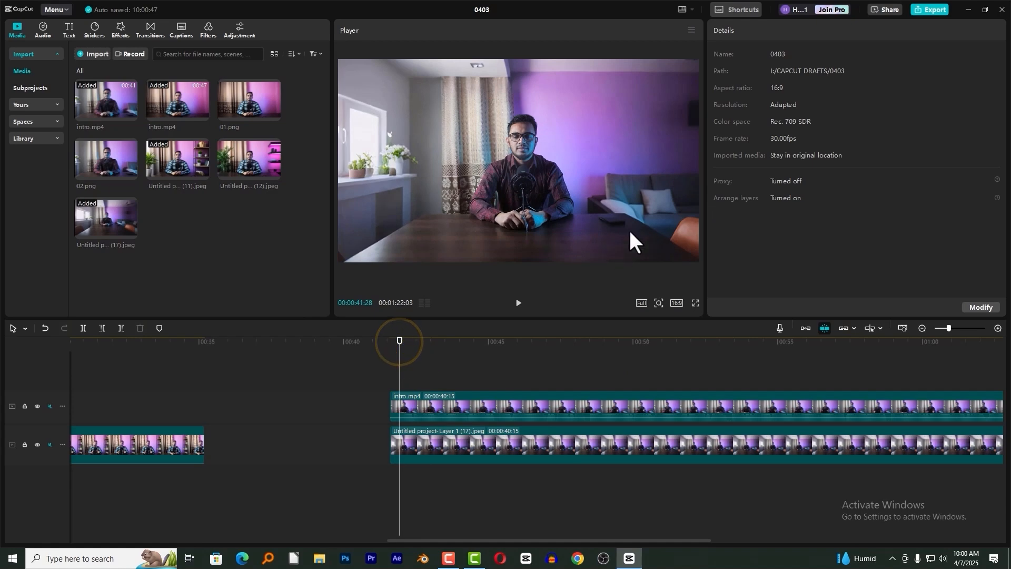
pyautogui.click(695, 303)
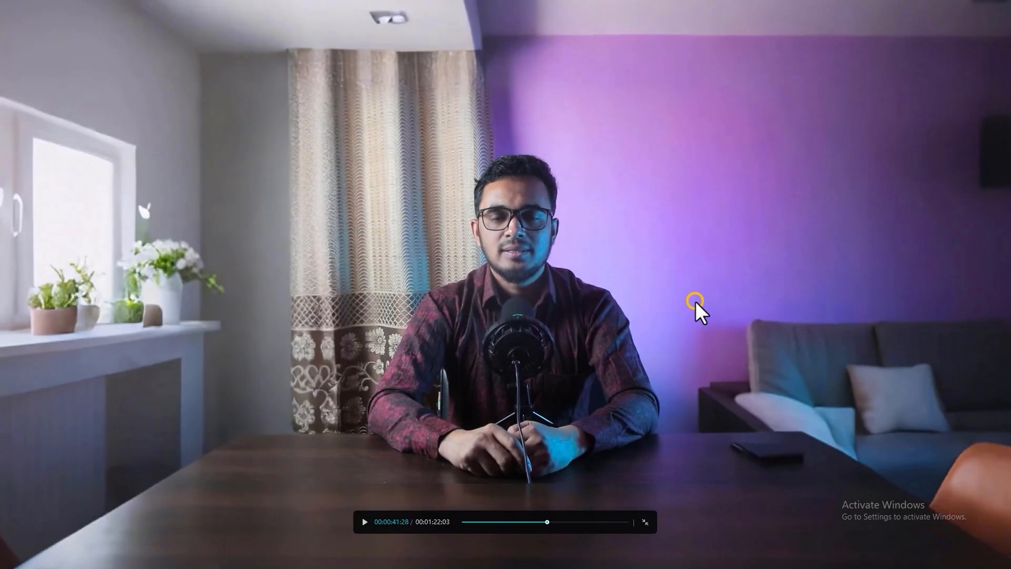
pyautogui.press('Escape')
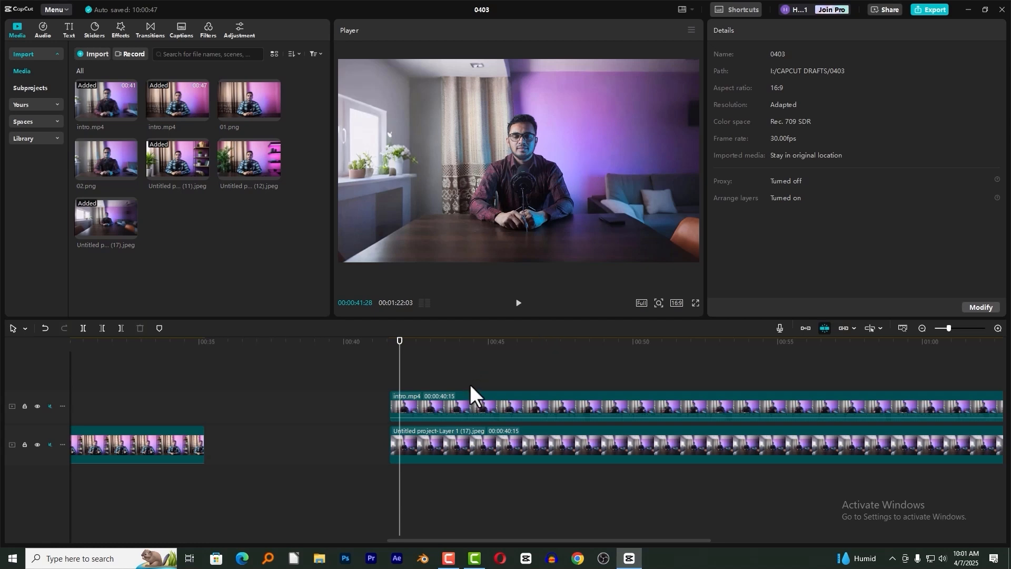
pyautogui.moveTo(399, 343); pyautogui.dragTo(436, 356)
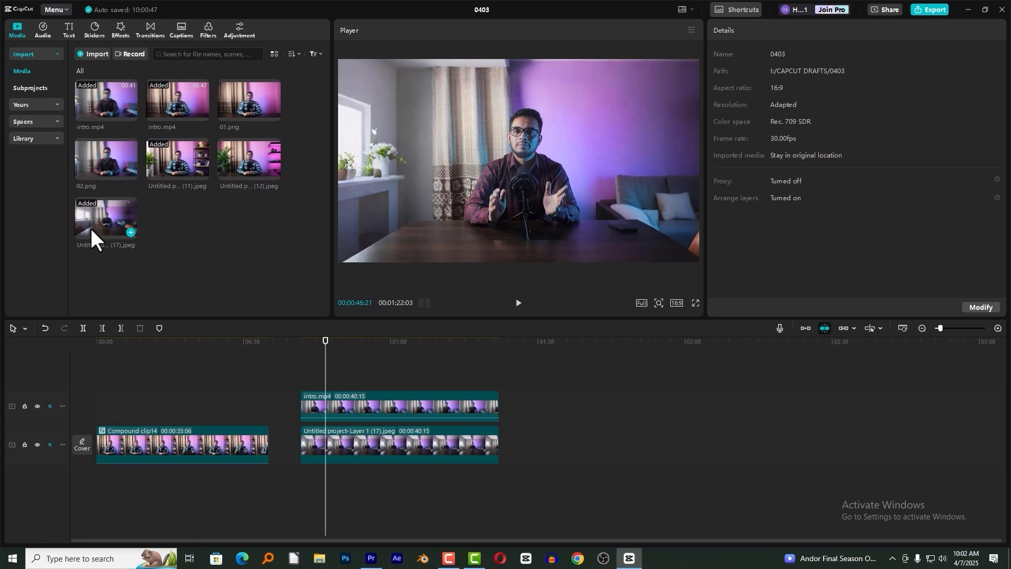
pyautogui.moveTo(91, 229); pyautogui.dragTo(547, 406)
pyautogui.click(561, 336)
pyautogui.moveTo(561, 336); pyautogui.dragTo(555, 341)
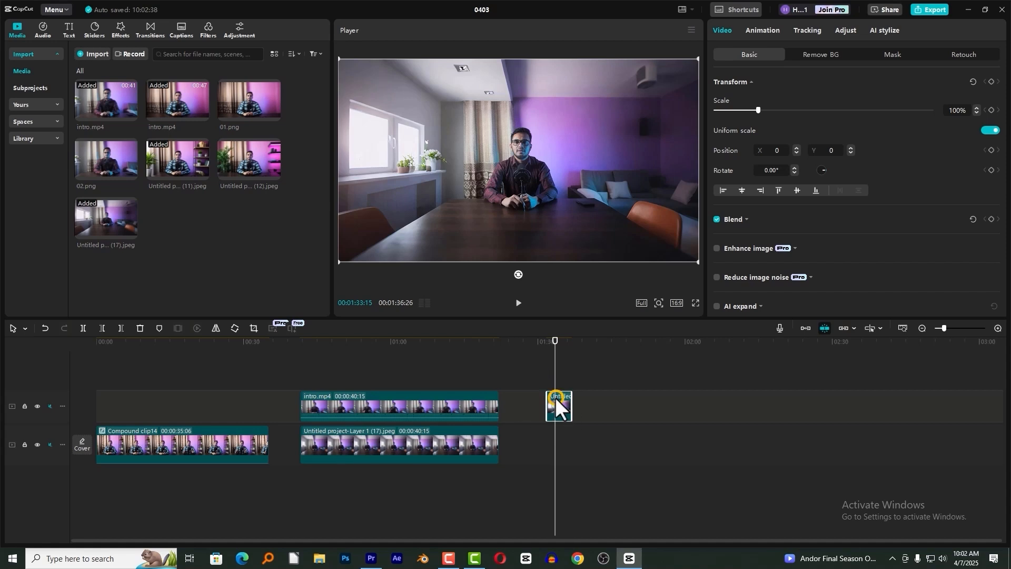
pyautogui.press('Delete')
# Step: Place another copy of intro.mp4 on the main track after the existing clips and export its first frame as a still image
pyautogui.moveTo(84, 99); pyautogui.dragTo(523, 448)
pyautogui.click(540, 341)
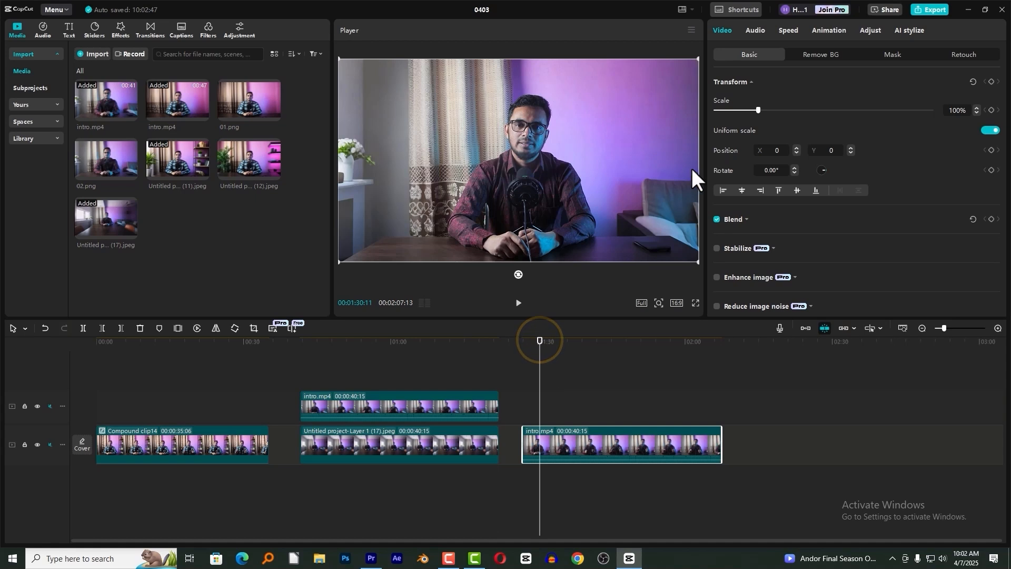
pyautogui.click(541, 343)
pyautogui.moveTo(541, 344); pyautogui.dragTo(522, 346)
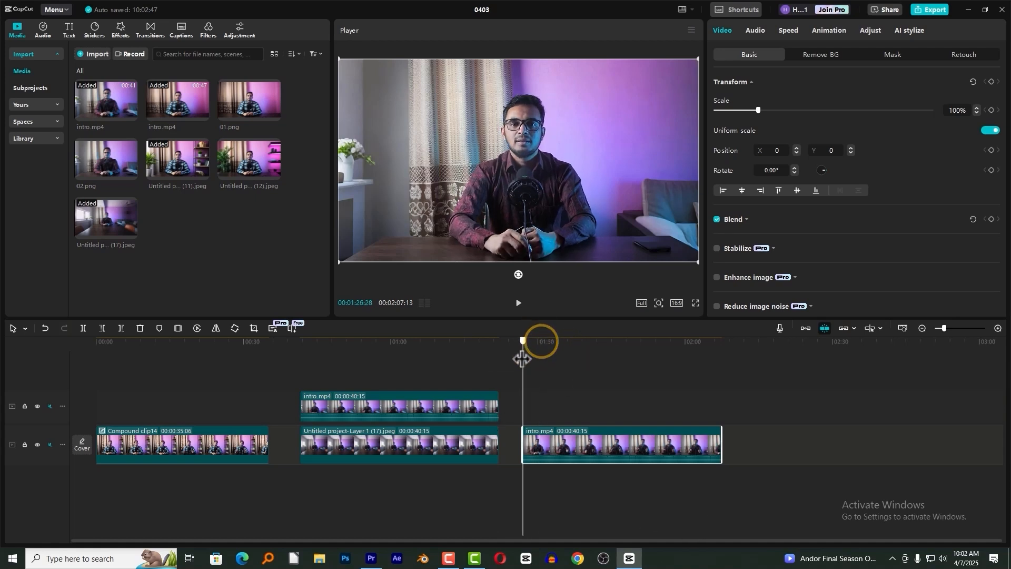
pyautogui.click(691, 31)
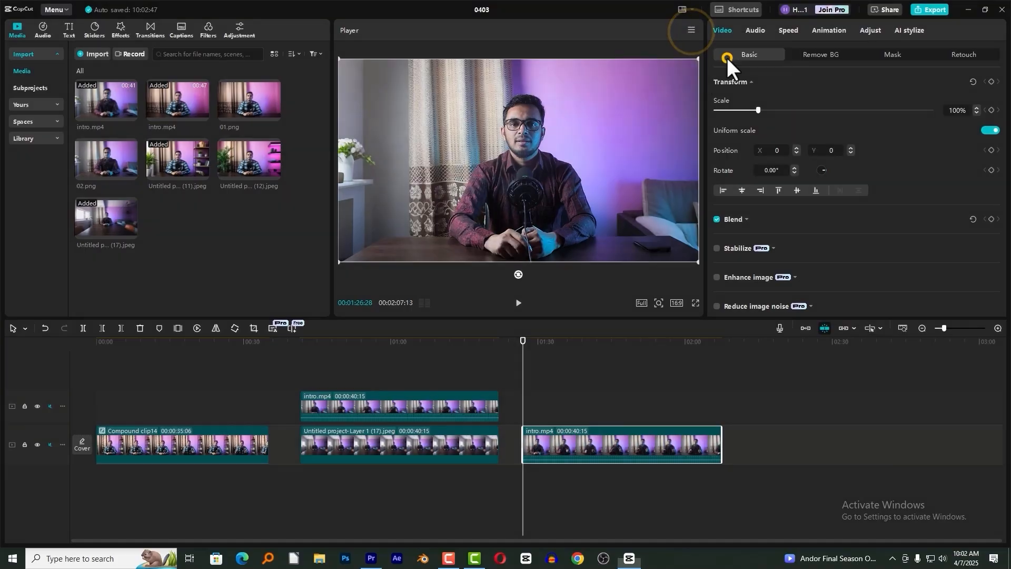
pyautogui.click(725, 57)
pyautogui.click(595, 338)
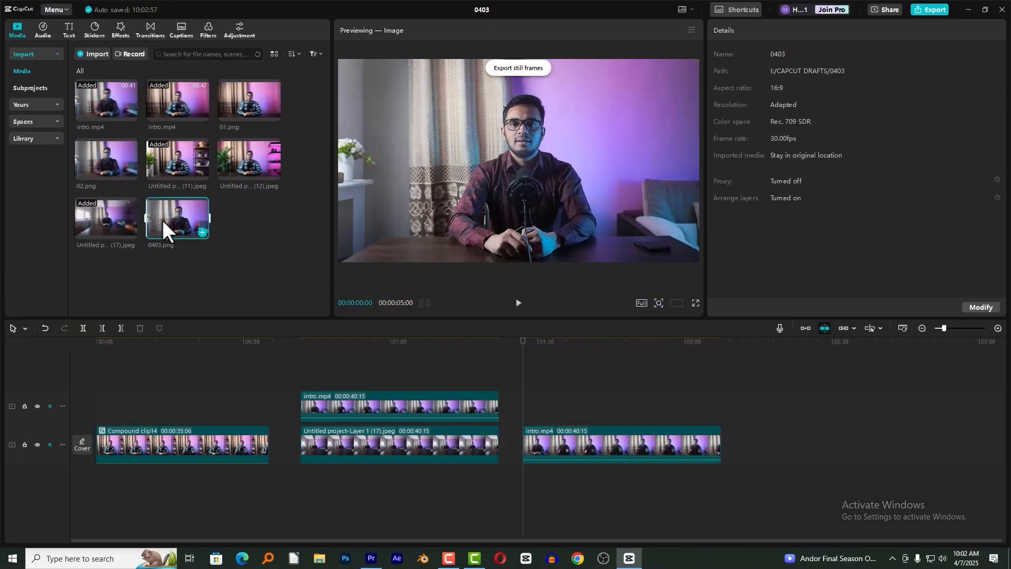
# Step: Place the 0403.png still on the main track after the last intro.mp4 clip and turn on AI expand for it
pyautogui.moveTo(162, 220); pyautogui.dragTo(740, 444)
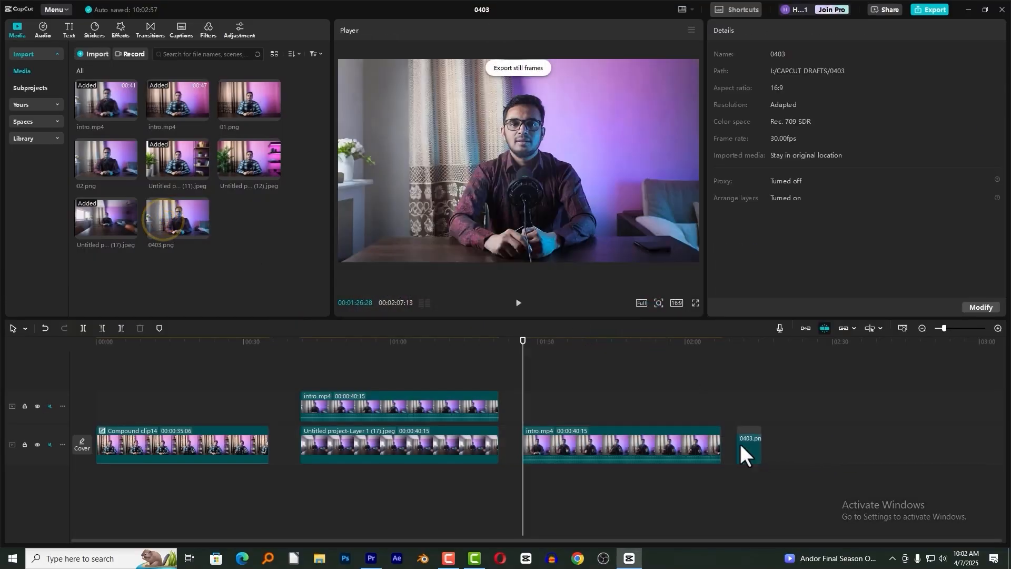
pyautogui.click(744, 343)
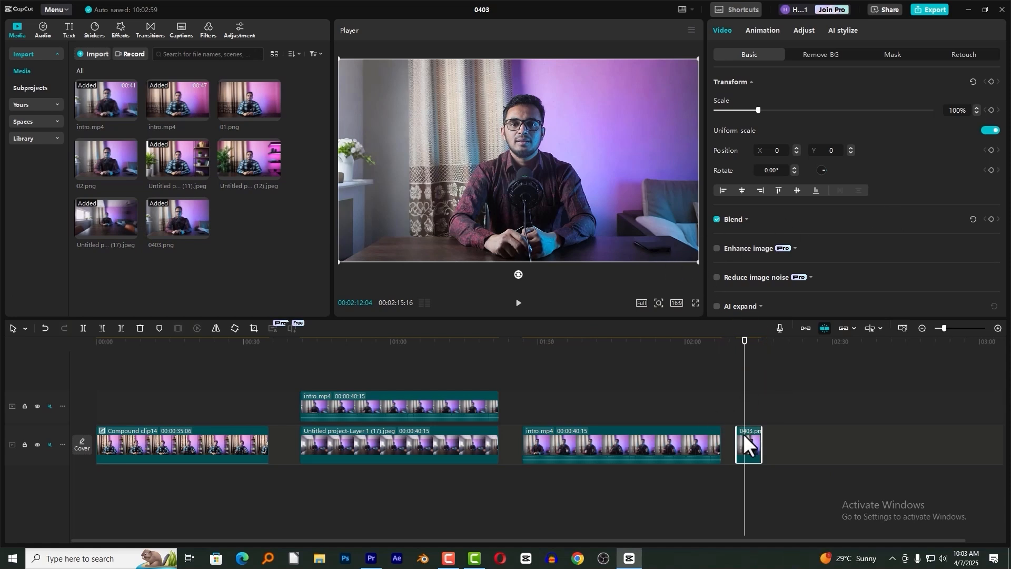
pyautogui.scroll(-3, 785, 194)
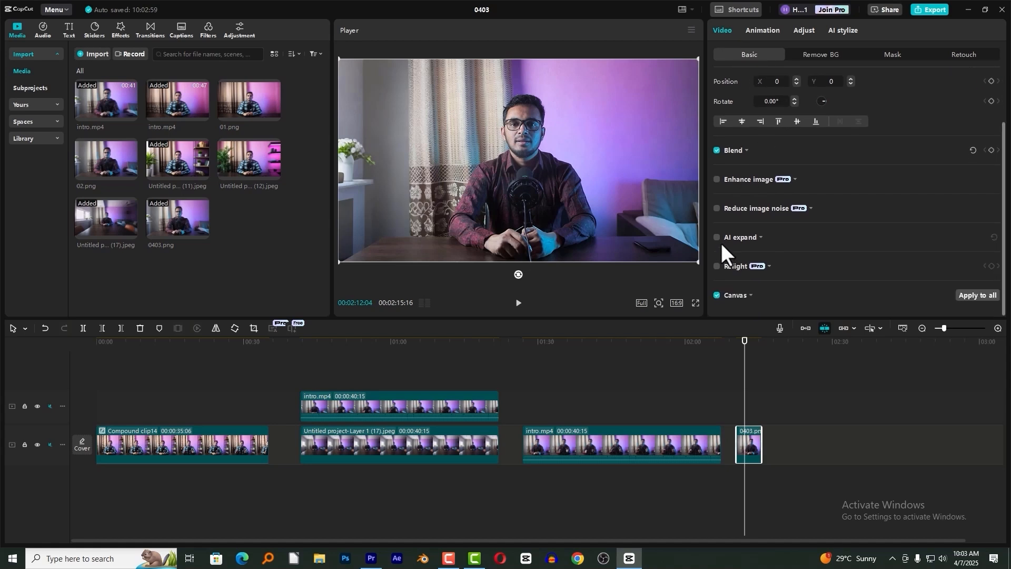
pyautogui.click(717, 237)
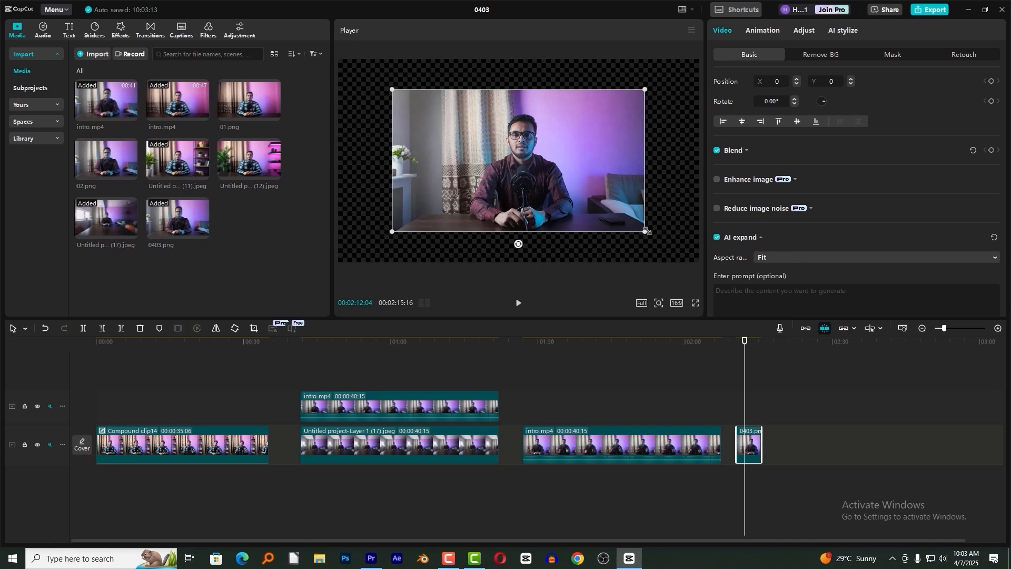
# Step: Set the 0403.png still's scale to 50% within the AI expand frame
pyautogui.scroll(3, 745, 110)
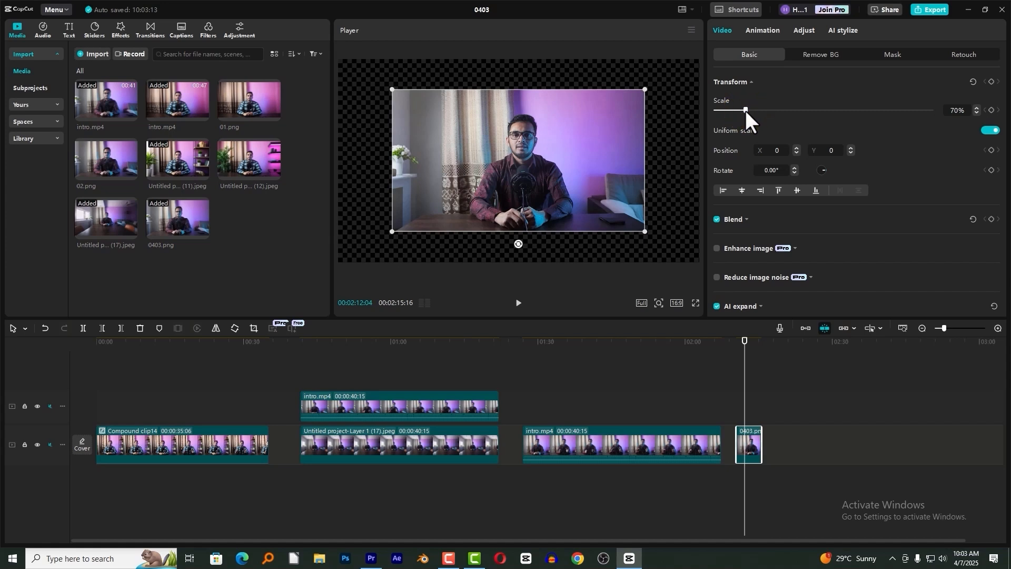
pyautogui.click(955, 111)
pyautogui.write('50')
pyautogui.press('Return')
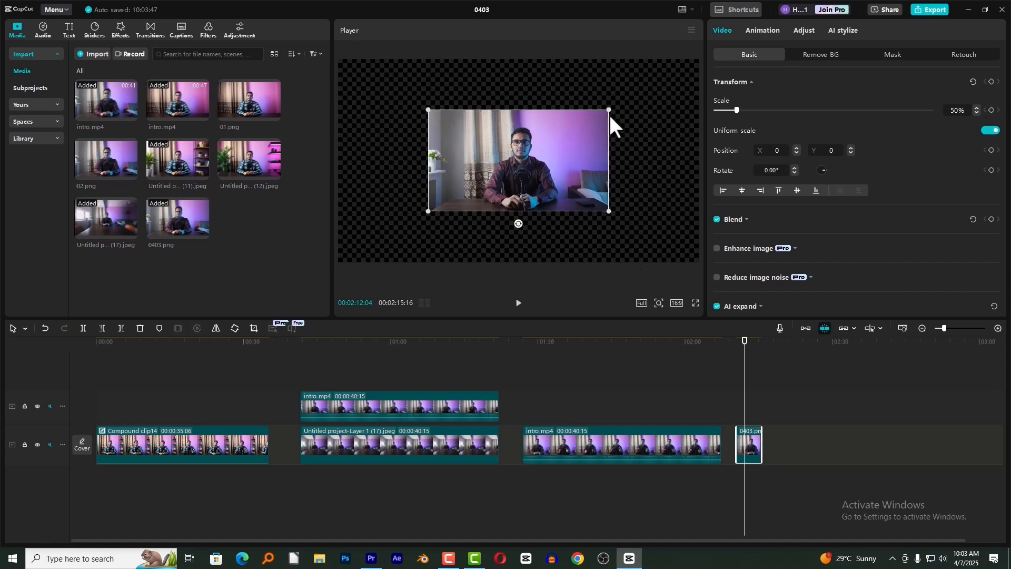
# Step: Generate the AI expansion of the still with the Fit aspect ratio and no prompt
pyautogui.scroll(-1, 737, 284)
pyautogui.click(760, 268)
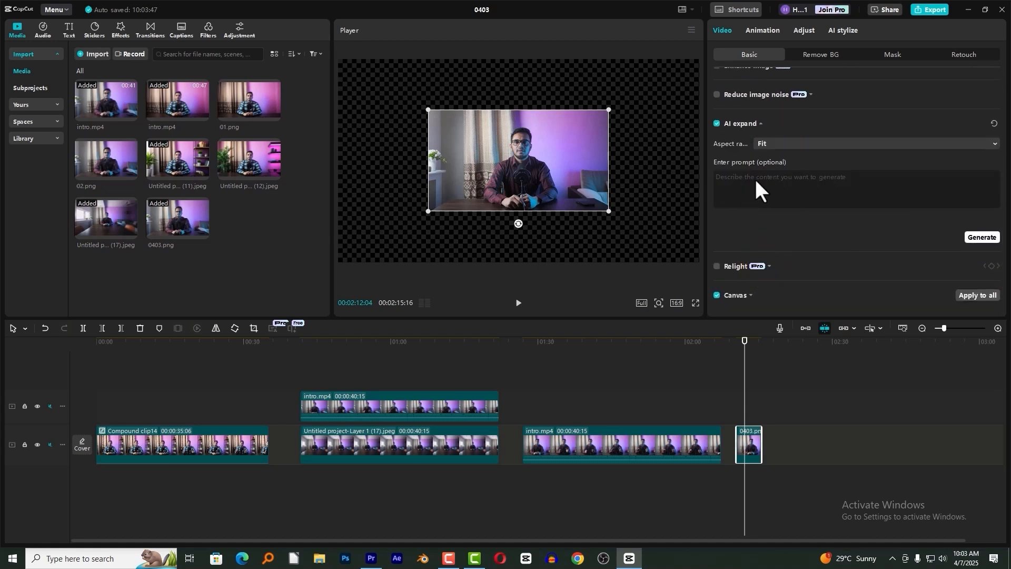
pyautogui.click(983, 237)
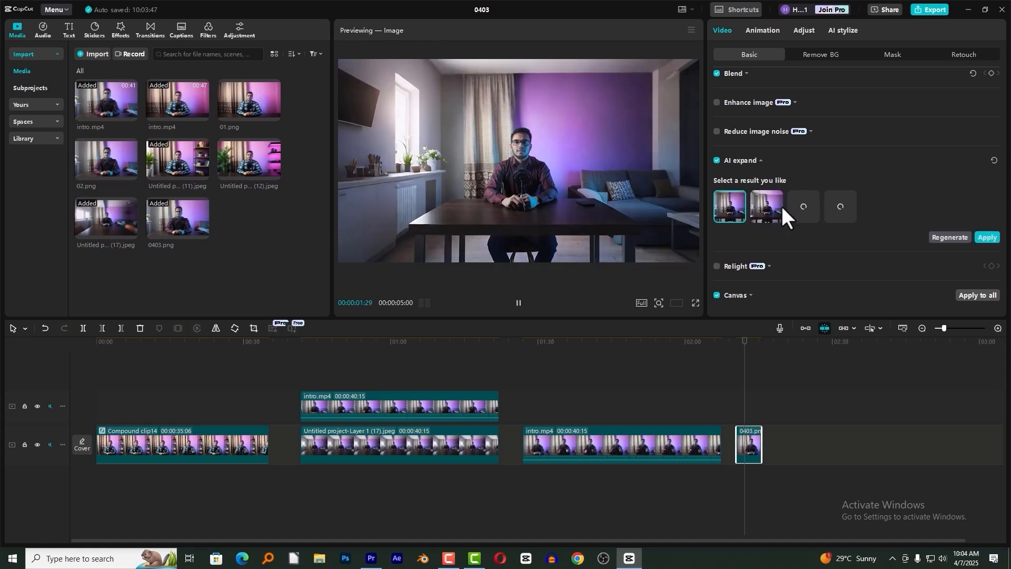
# Step: Preview the generated AI expand results and select the second one
pyautogui.click(764, 208)
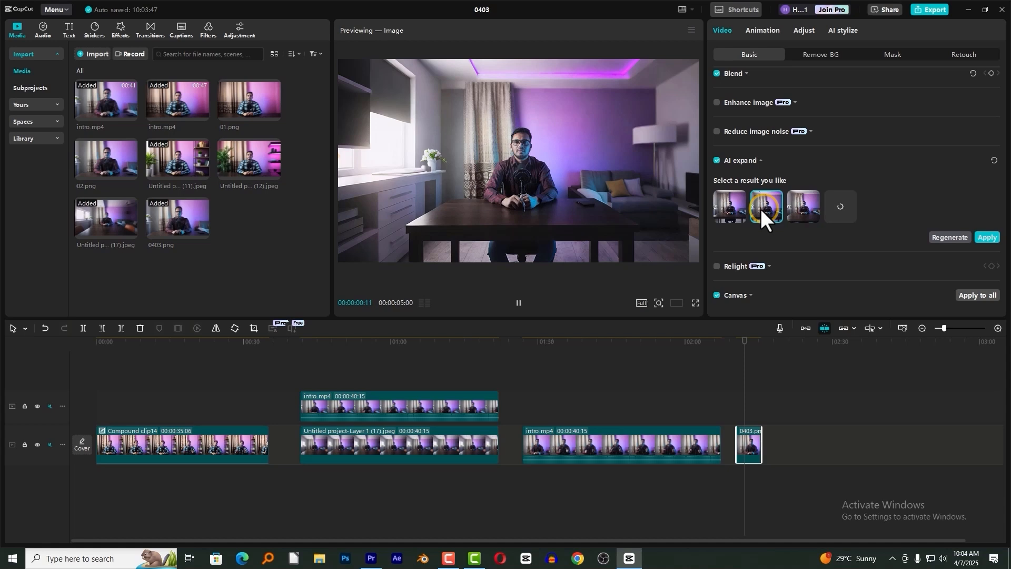
pyautogui.click(721, 204)
pyautogui.click(804, 203)
pyautogui.click(839, 204)
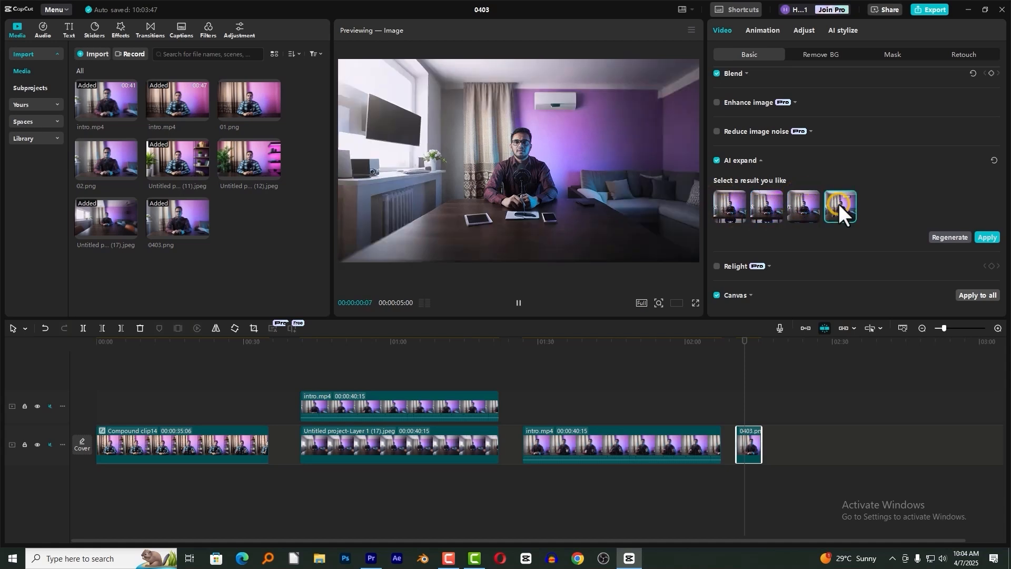
pyautogui.click(764, 207)
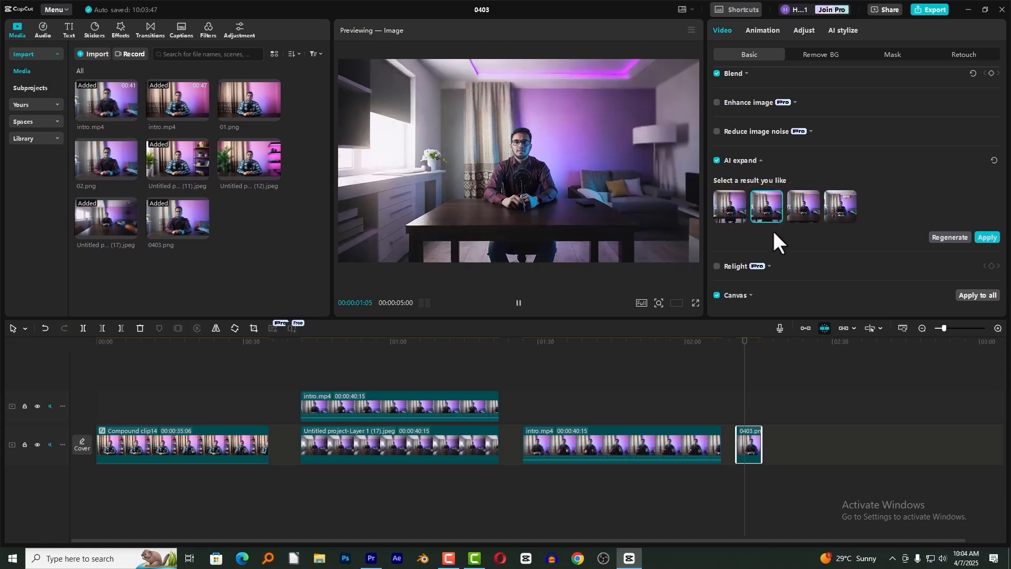
# Step: Apply the selected AI expand result and extend the 0403.png still to about 14 seconds
pyautogui.click(983, 236)
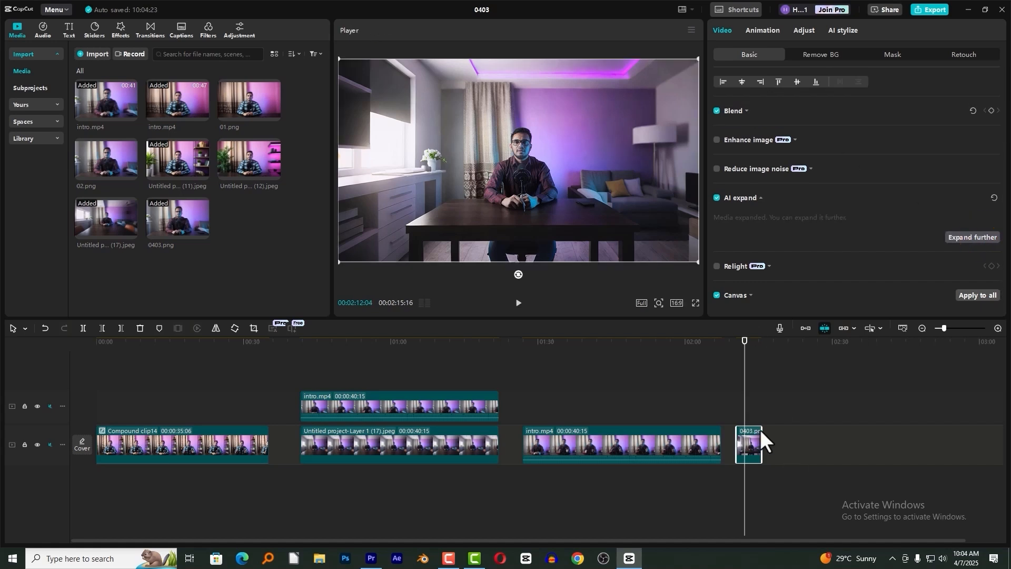
pyautogui.moveTo(761, 429); pyautogui.dragTo(802, 425)
pyautogui.click(756, 346)
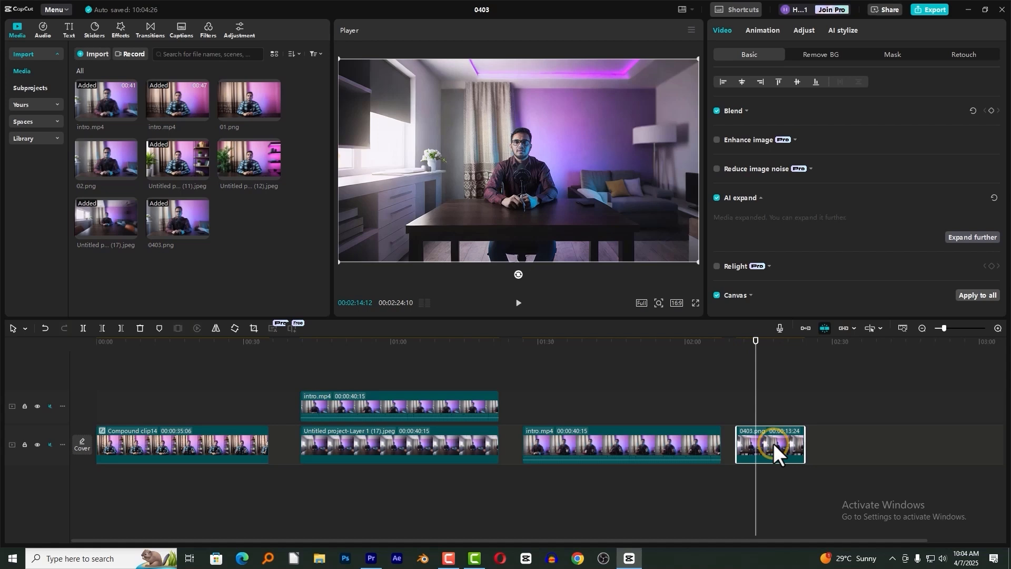
# Step: Move the upper-track intro.mp4 clip so it starts directly above the expanded 0403.png still
pyautogui.click(400, 404)
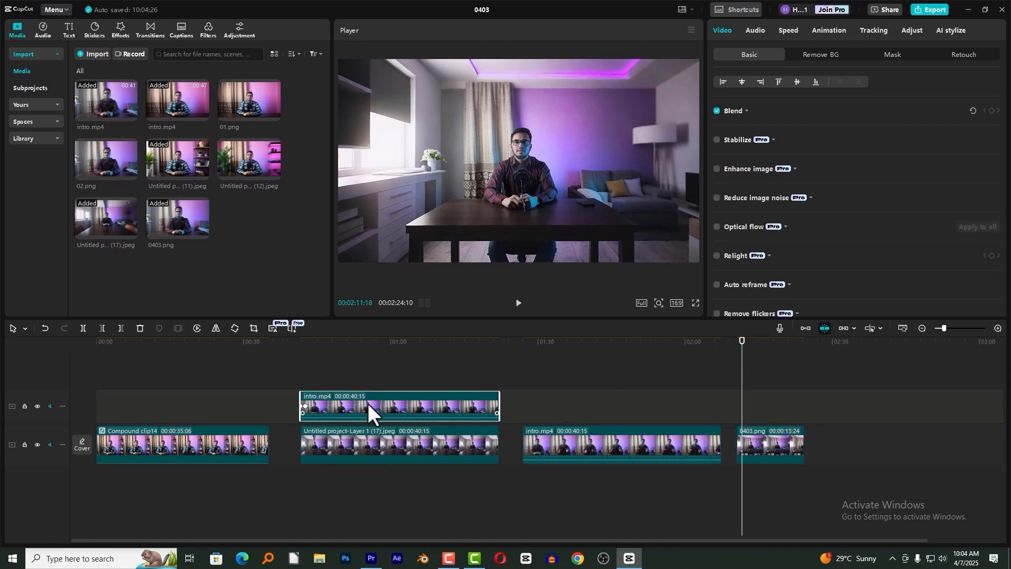
pyautogui.click(375, 346)
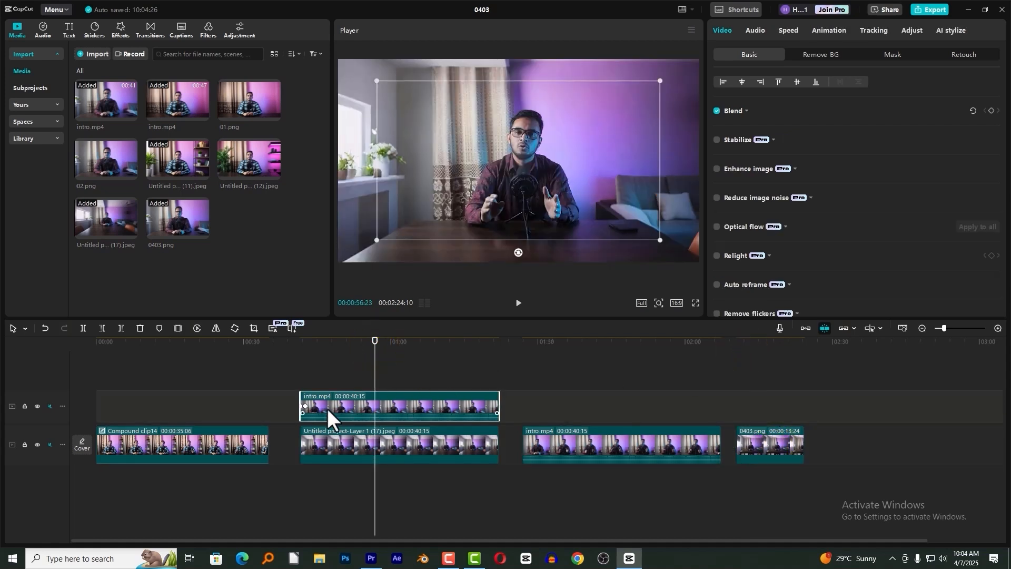
pyautogui.moveTo(341, 406); pyautogui.dragTo(772, 406)
pyautogui.click(765, 341)
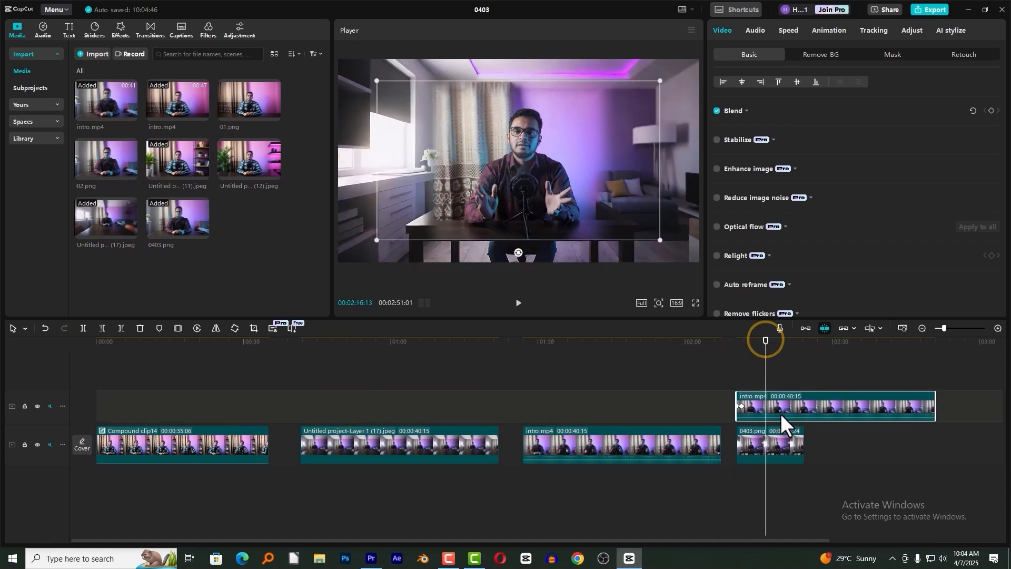
pyautogui.click(784, 453)
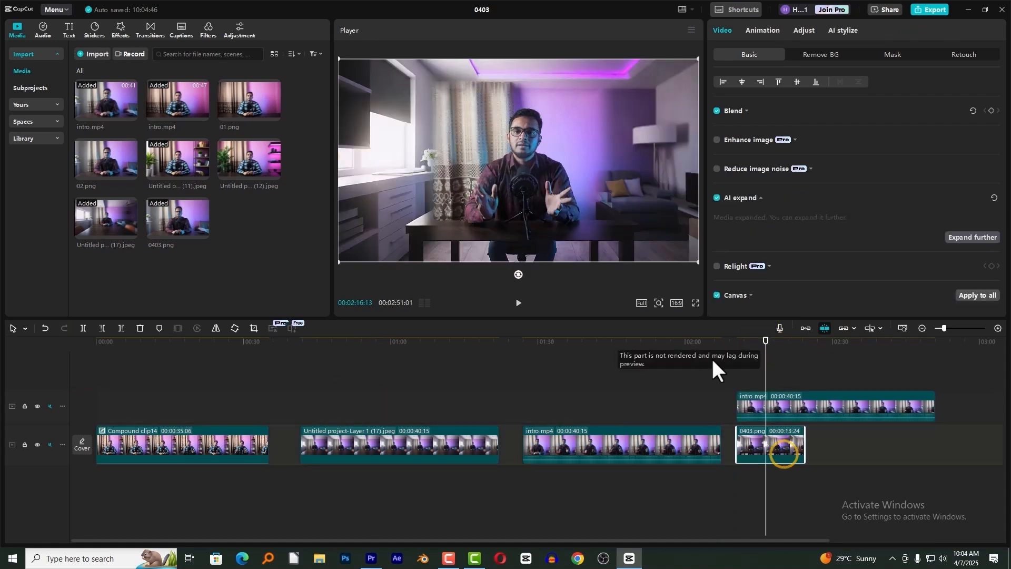
# Step: Set the intro.mp4 clip's scale to 50% at its starting keyframe and play the composite full screen
pyautogui.click(766, 405)
pyautogui.click(744, 405)
pyautogui.scroll(3, 801, 103)
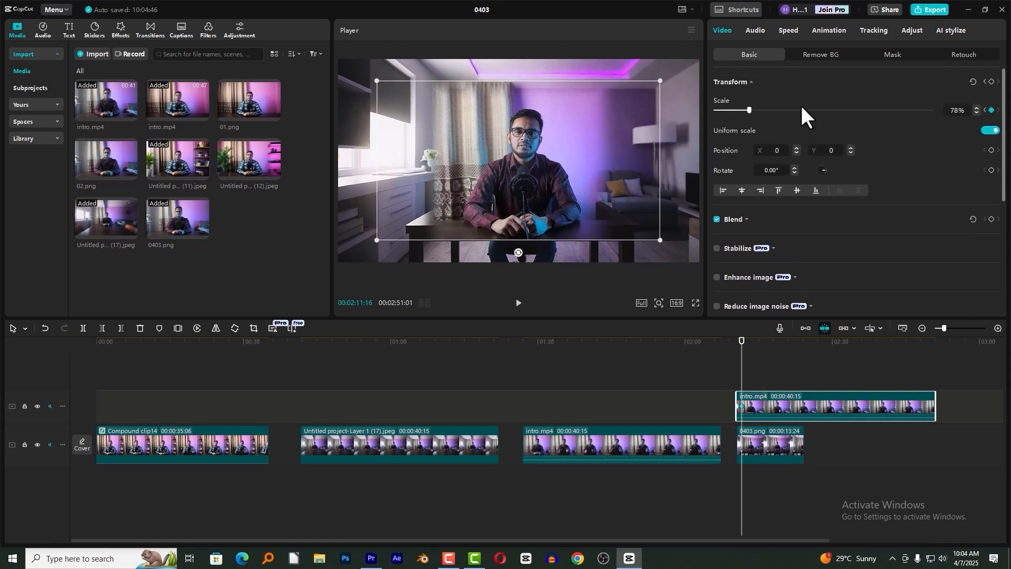
pyautogui.click(958, 111)
pyautogui.write('50')
pyautogui.press('Return')
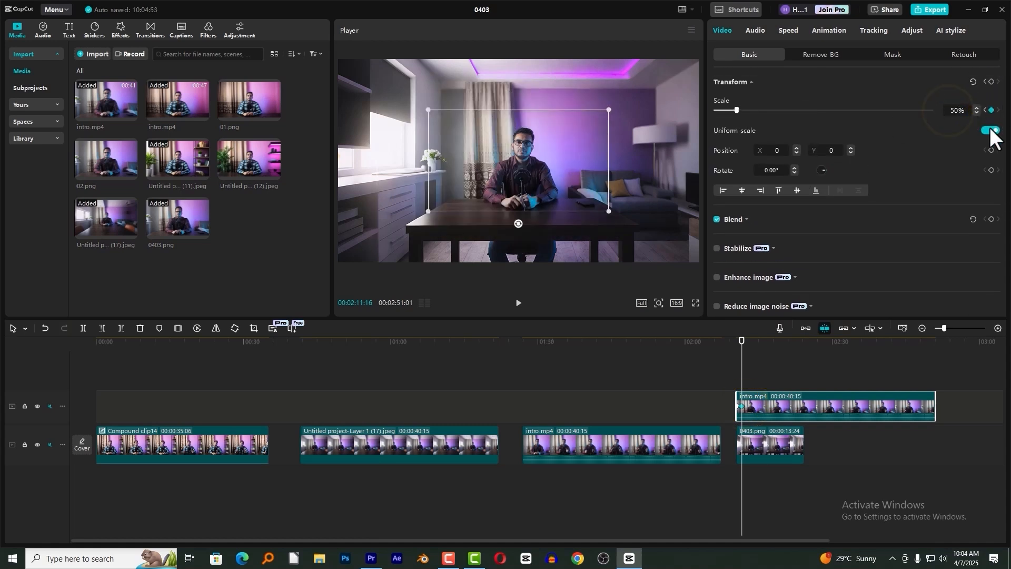
pyautogui.click(756, 358)
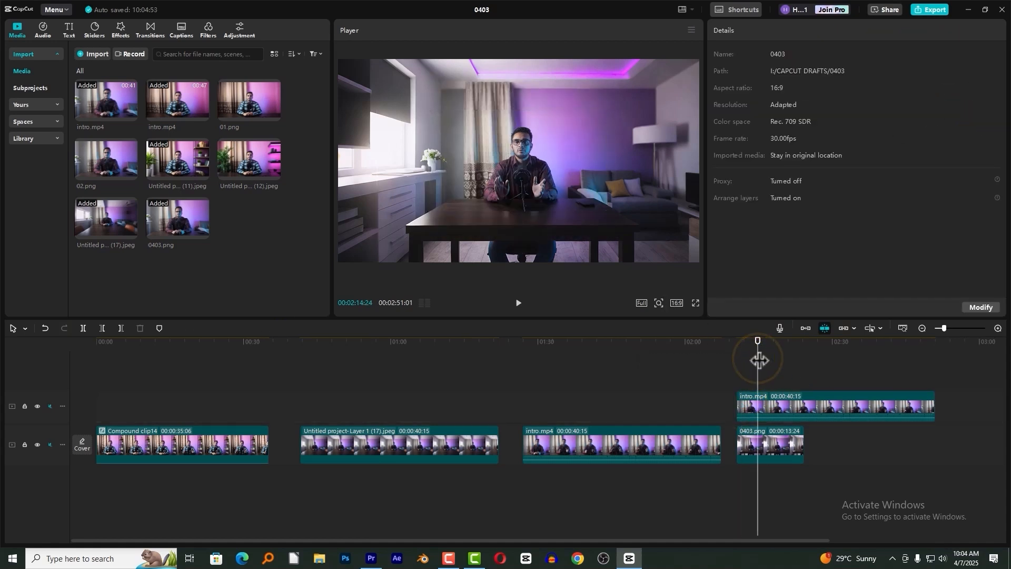
pyautogui.click(695, 303)
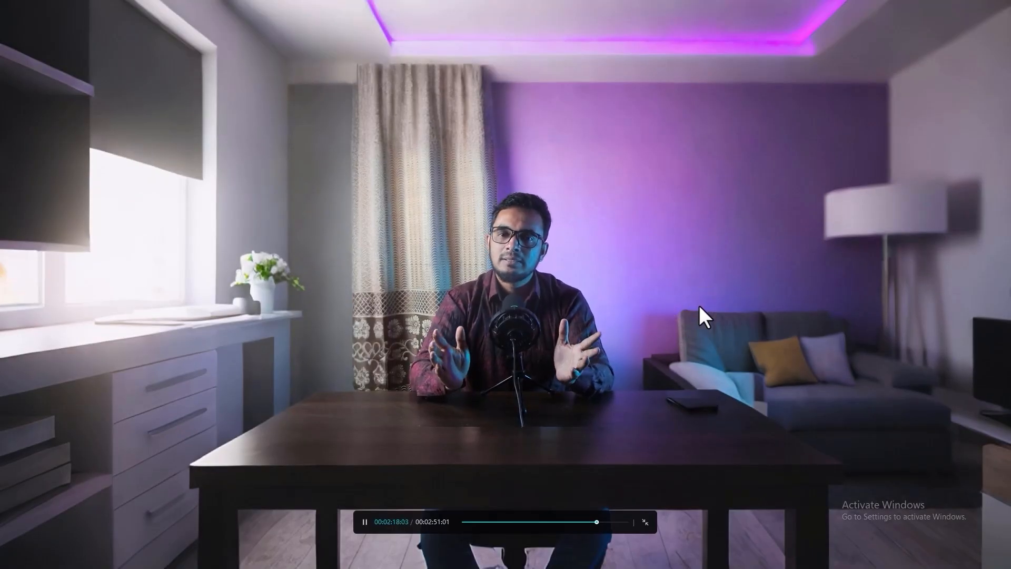
pyautogui.press('Escape')
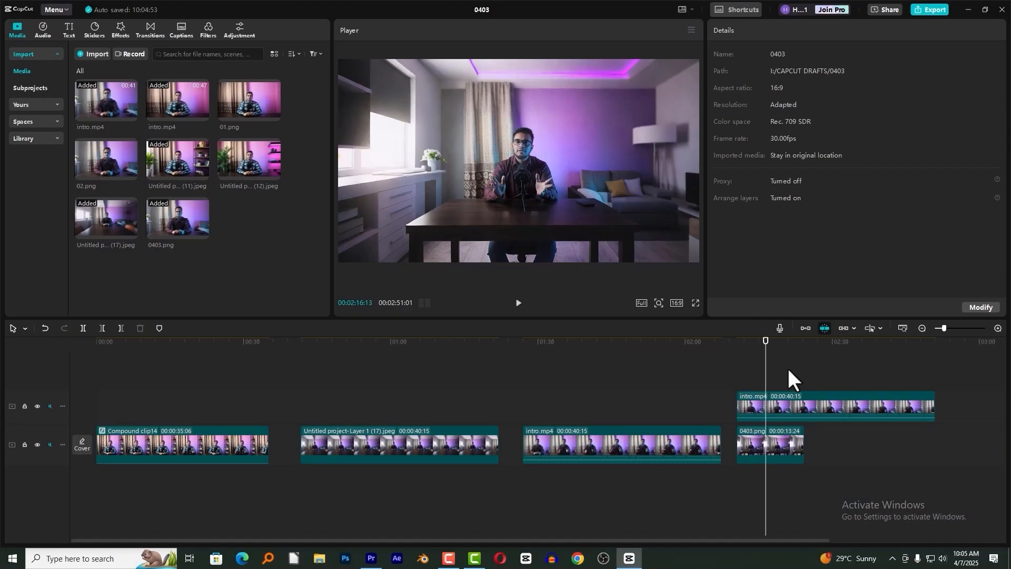
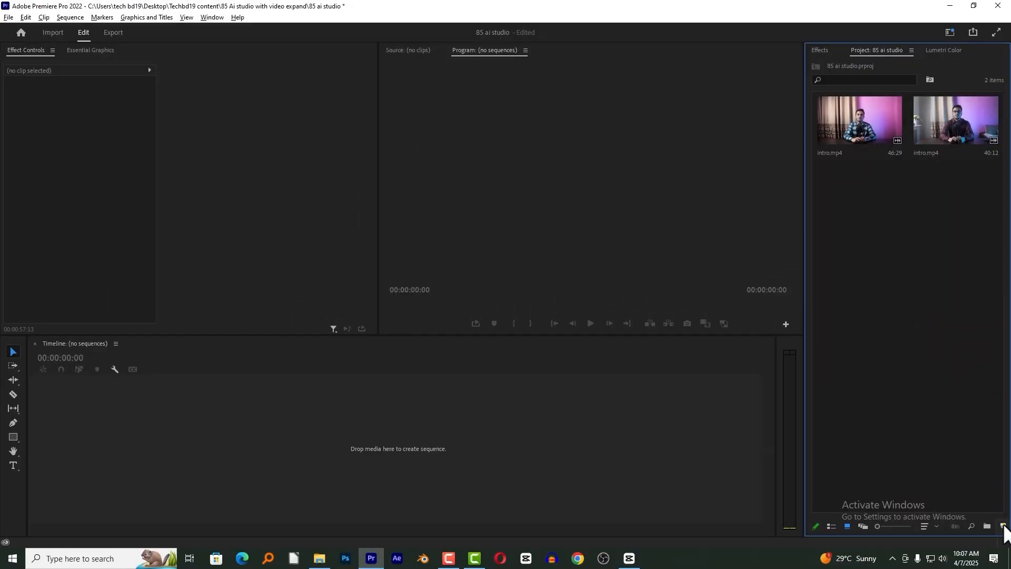
# Step: Switch to Adobe Premiere Pro and create Sequence 02 with the ARRI 1080p 25 preset
pyautogui.click(1003, 525)
pyautogui.click(959, 420)
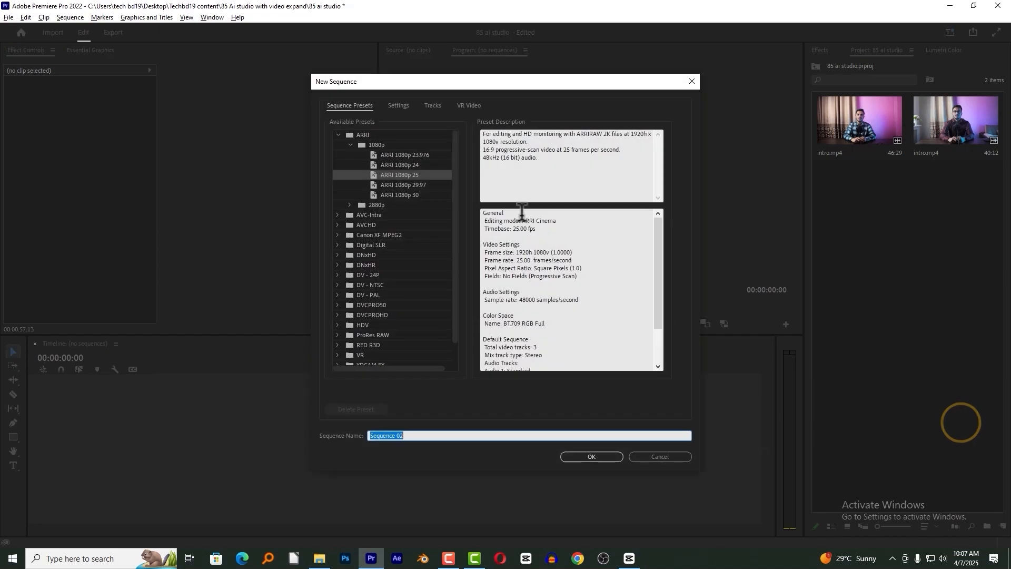
pyautogui.click(406, 173)
pyautogui.click(590, 456)
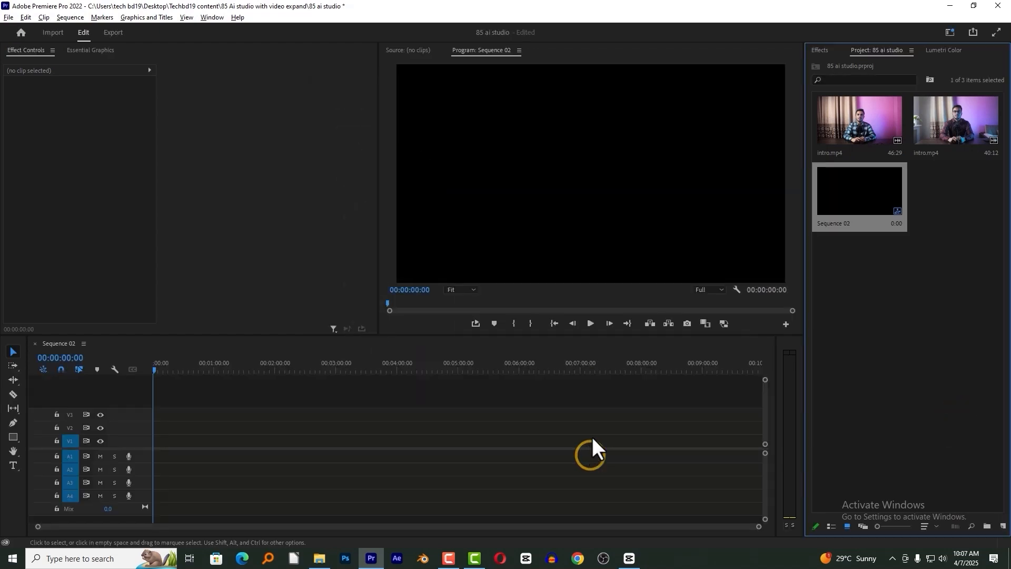
# Step: Place the plaid-shirt intro.mp4 at the start of tracks V1 and A1 and enlarge the video and audio track heights
pyautogui.click(876, 299)
pyautogui.moveTo(863, 115); pyautogui.dragTo(137, 447)
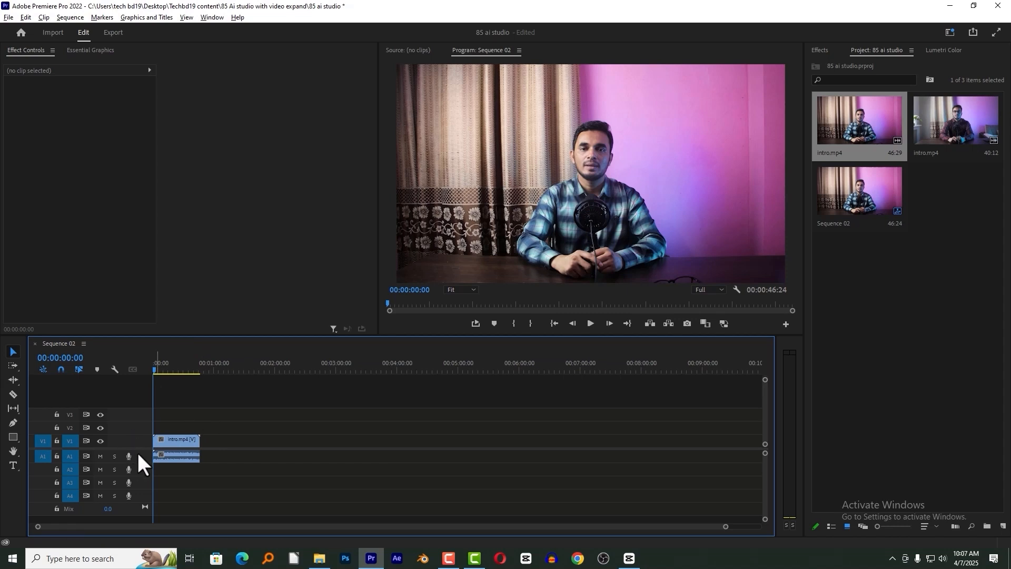
pyautogui.hotkey('ctrl', '=')
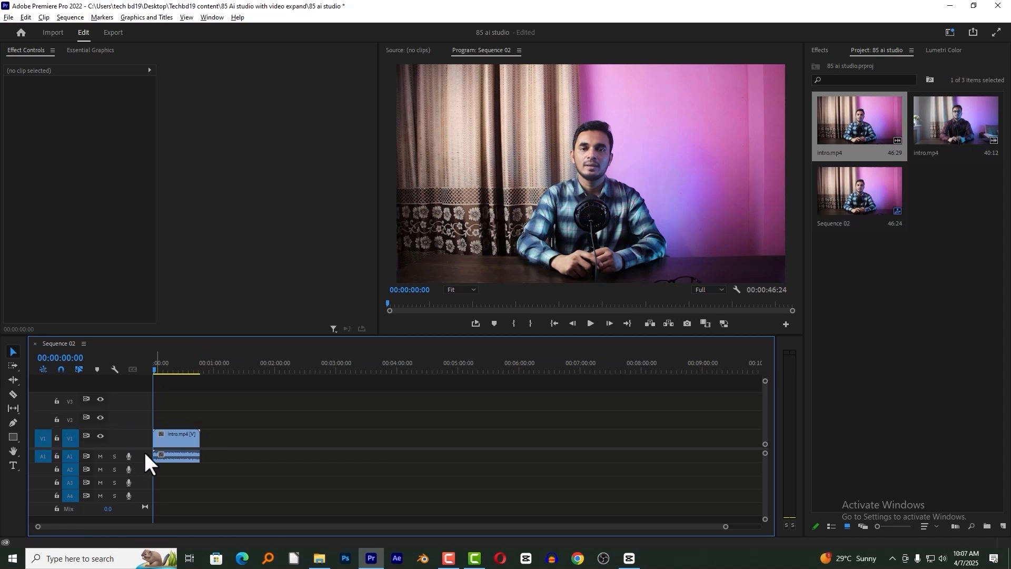
pyautogui.hotkey('ctrl', '=')
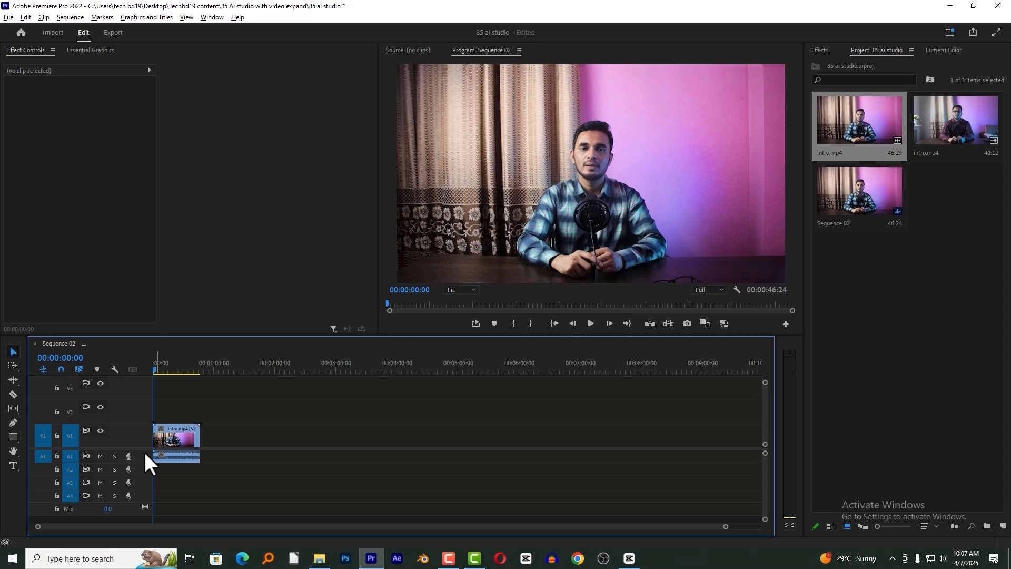
pyautogui.scroll(3, 144, 452)
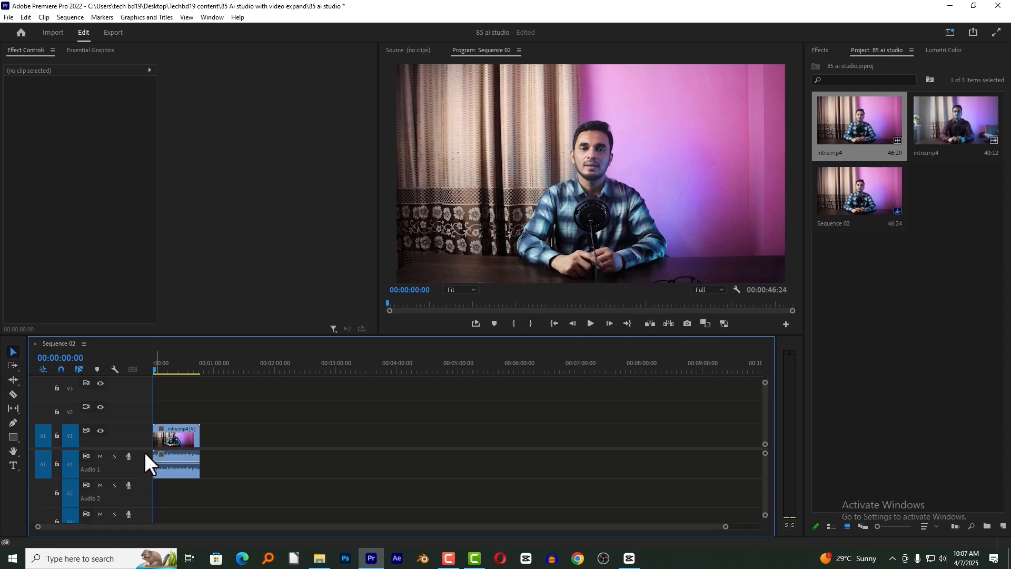
pyautogui.press('=')
pyautogui.press('=')
pyautogui.press('=')
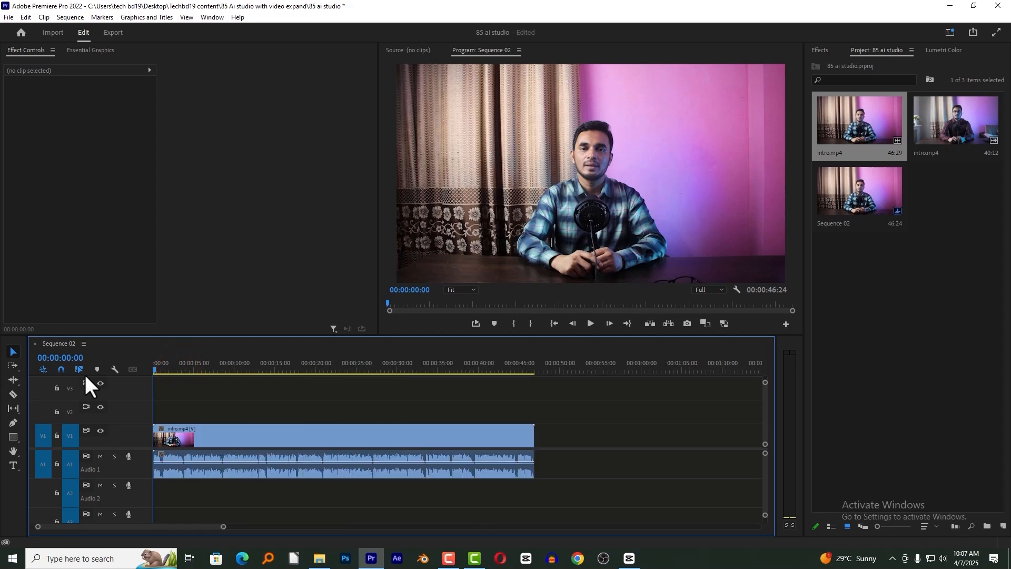
# Step: Mute the Audio 1 track and return the playhead to the start of the sequence
pyautogui.moveTo(189, 361); pyautogui.dragTo(213, 364)
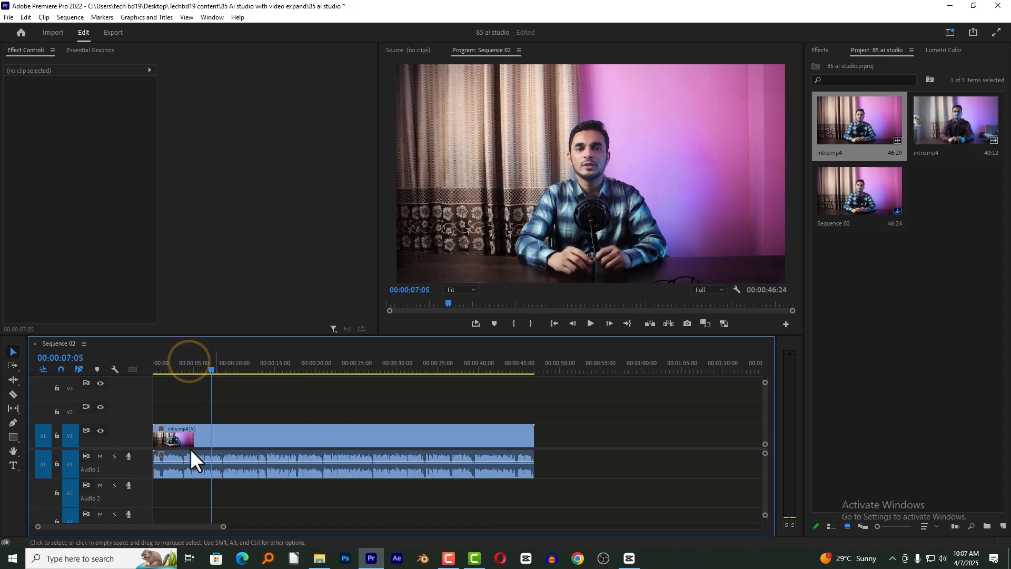
pyautogui.click(101, 456)
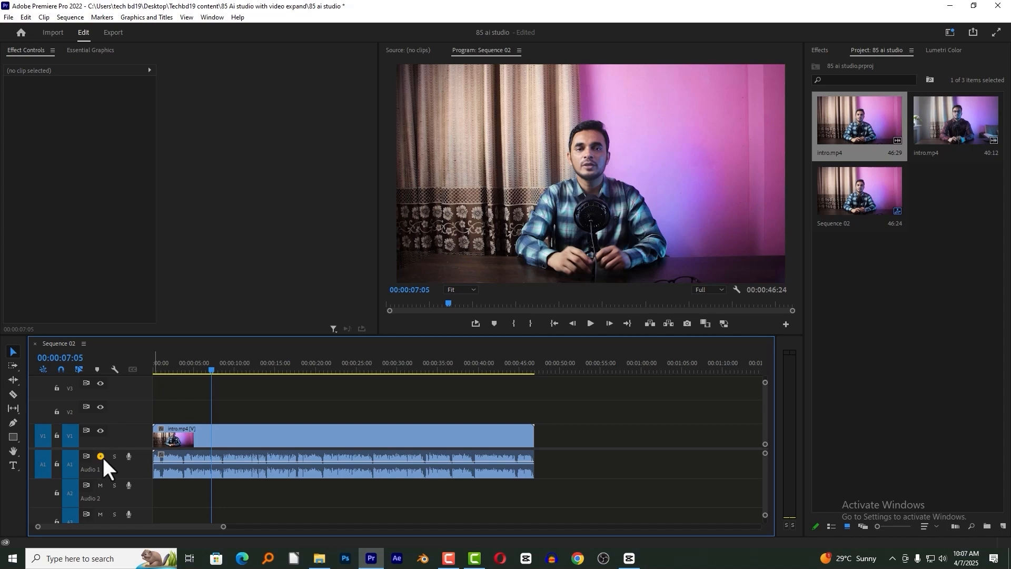
pyautogui.moveTo(235, 354); pyautogui.dragTo(144, 365)
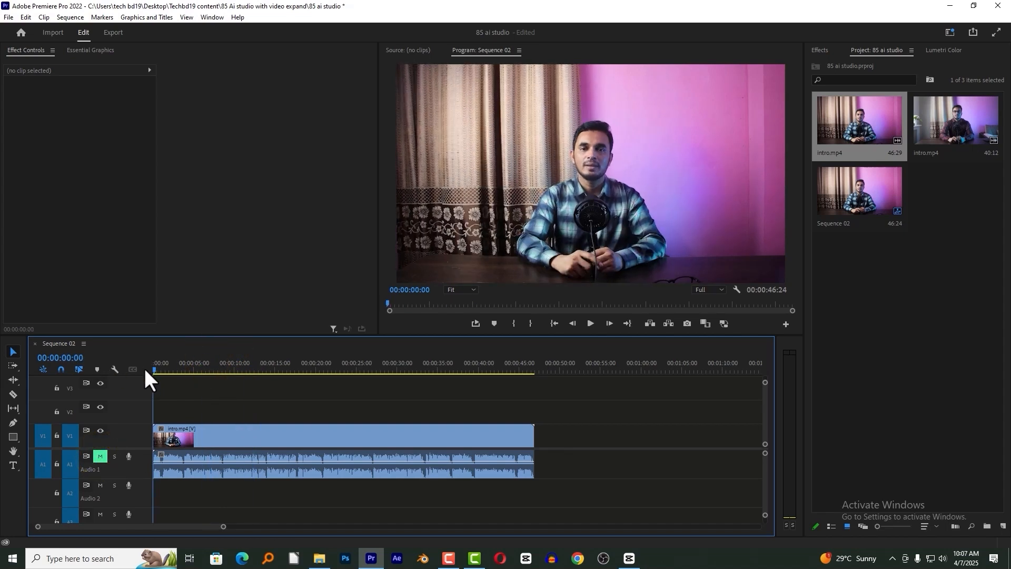
pyautogui.moveTo(160, 365); pyautogui.dragTo(135, 374)
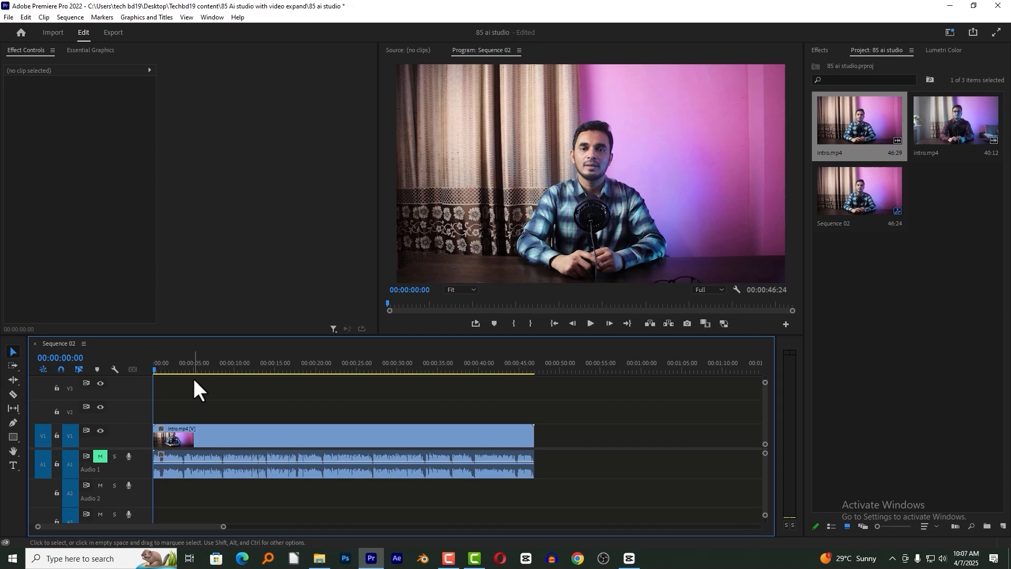
# Step: Export the sequence's first frame as a JPEG named 03 to the fake studio folder and open 03.jpg in the source view
pyautogui.hotkey('ctrl', 'shift', 'e')
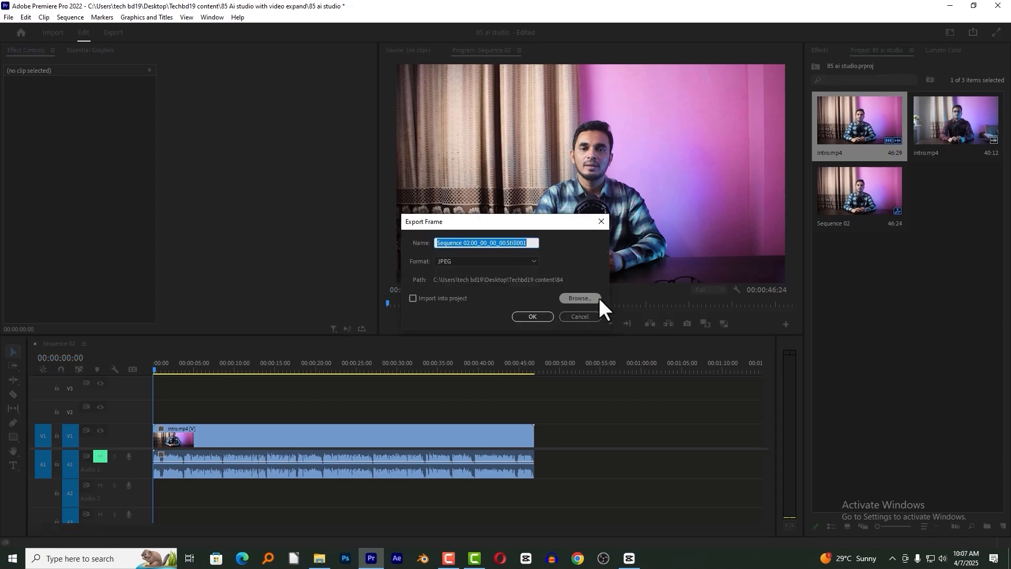
pyautogui.click(582, 300)
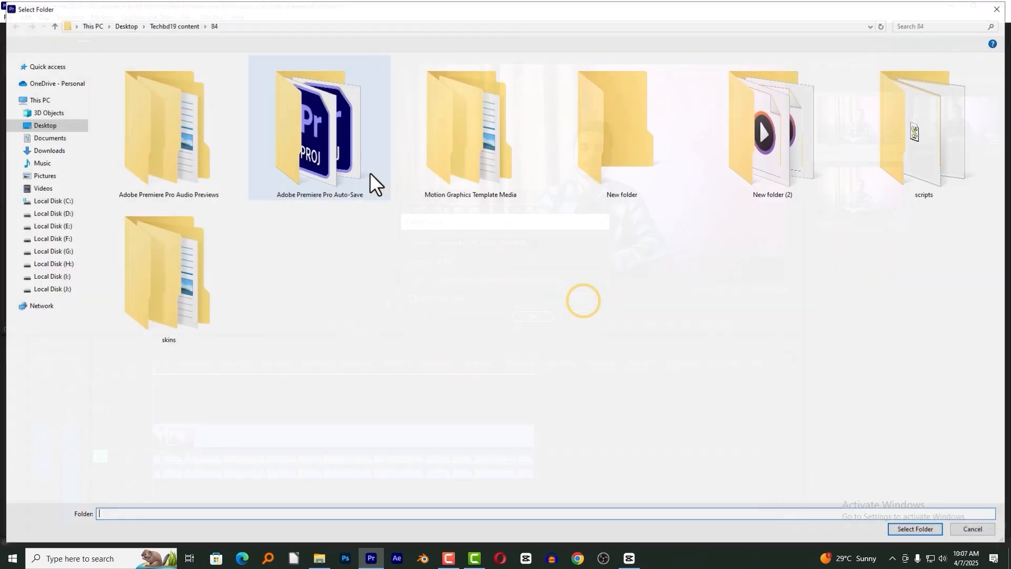
pyautogui.click(463, 259)
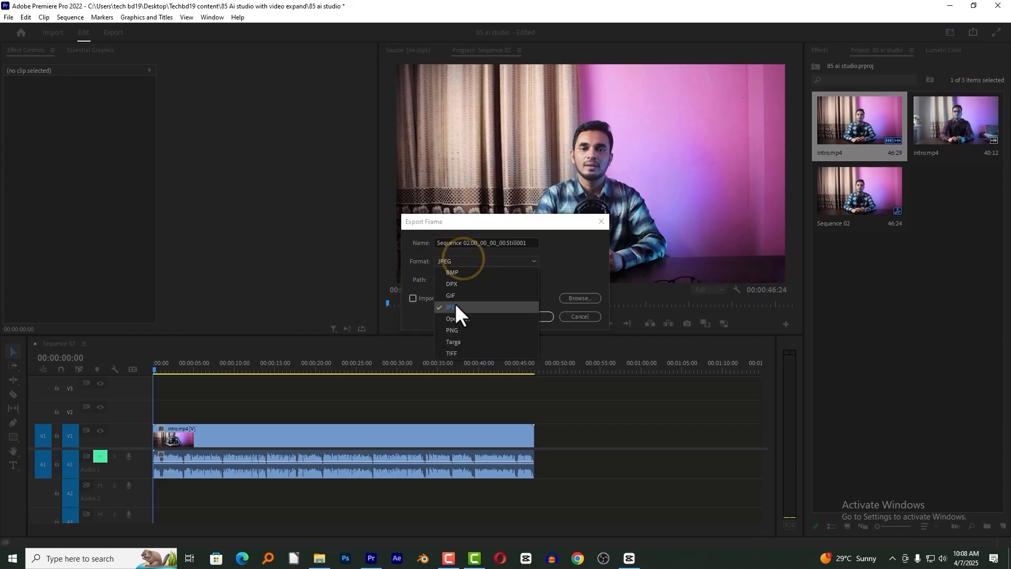
pyautogui.click(455, 305)
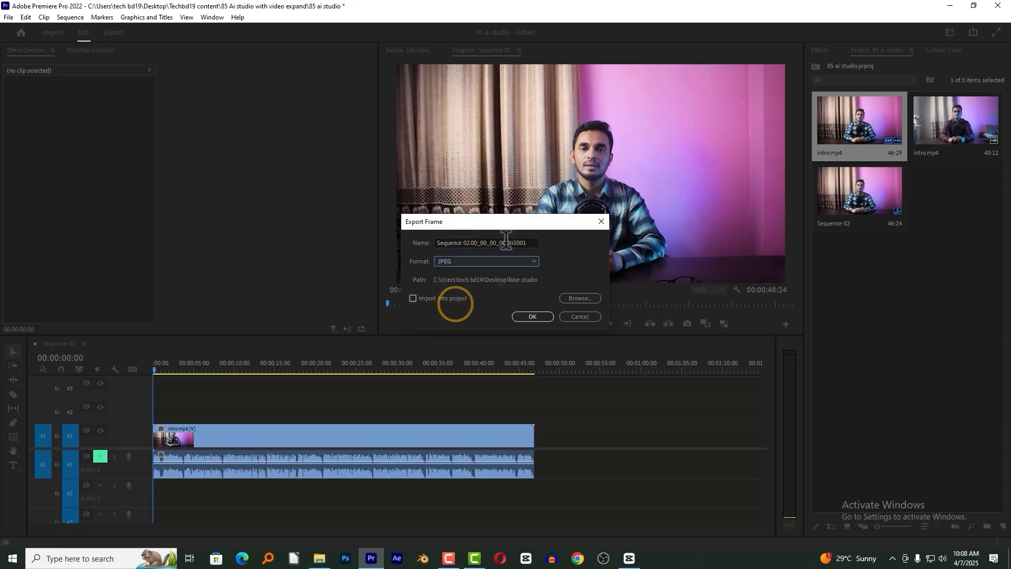
pyautogui.moveTo(530, 242); pyautogui.dragTo(388, 242)
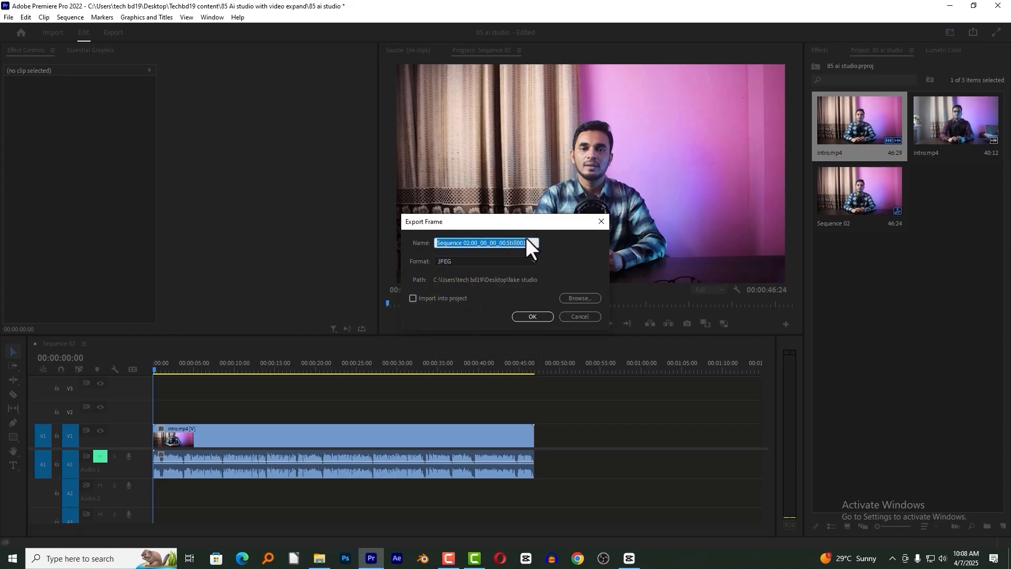
pyautogui.write('03')
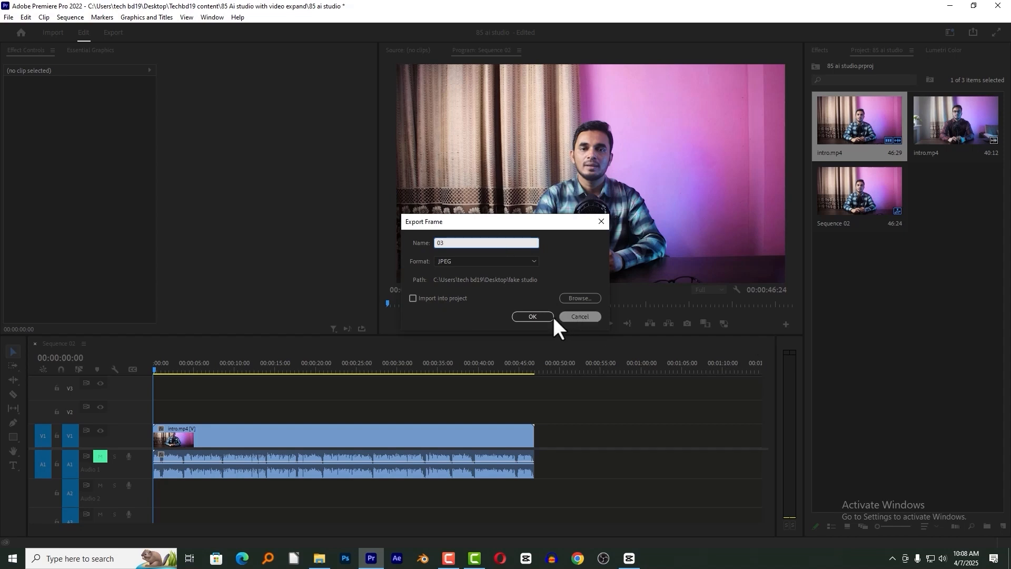
pyautogui.click(536, 315)
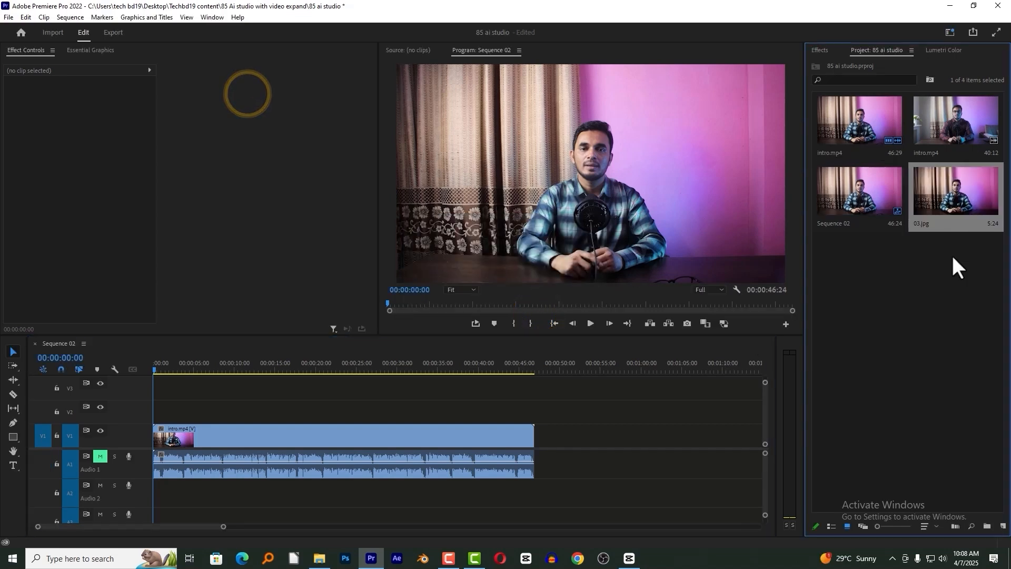
pyautogui.doubleClick(951, 185)
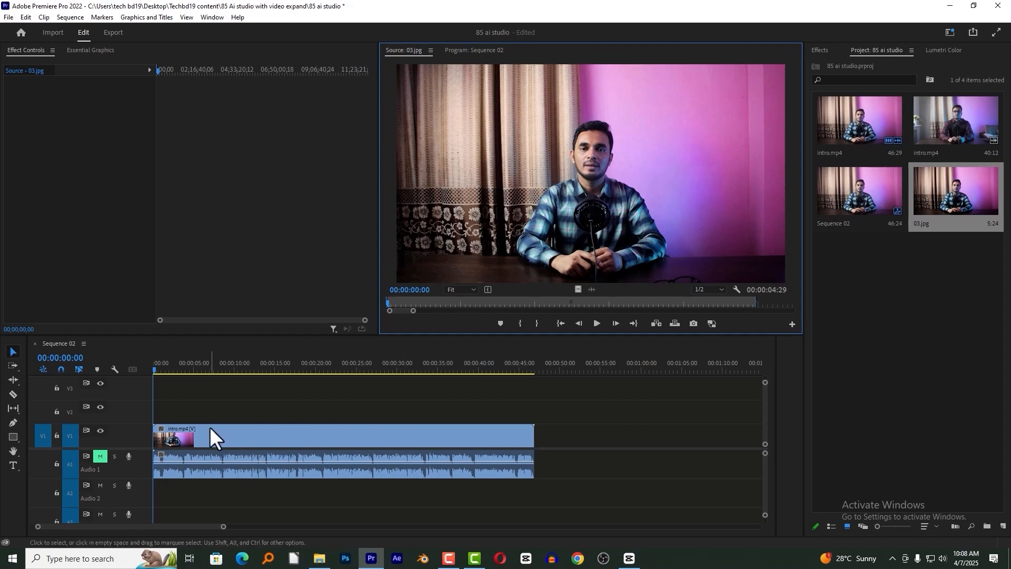
# Step: Import the images Untitled project (11), Untitled project (12) and Untitled project-Layer 1 (17) from the fake studio folder into the project
pyautogui.doubleClick(898, 264)
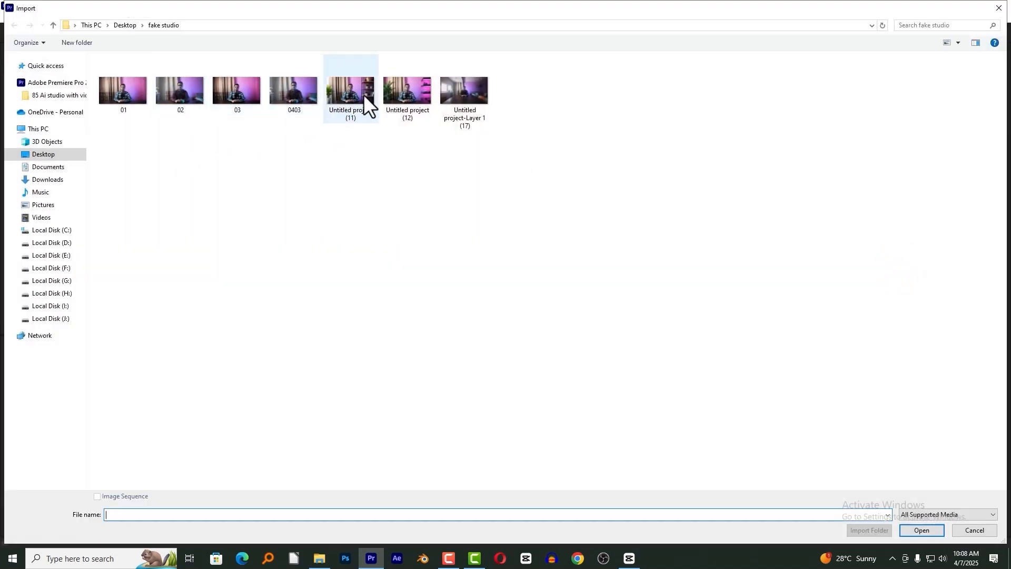
pyautogui.moveTo(527, 153); pyautogui.dragTo(360, 91)
pyautogui.click(915, 532)
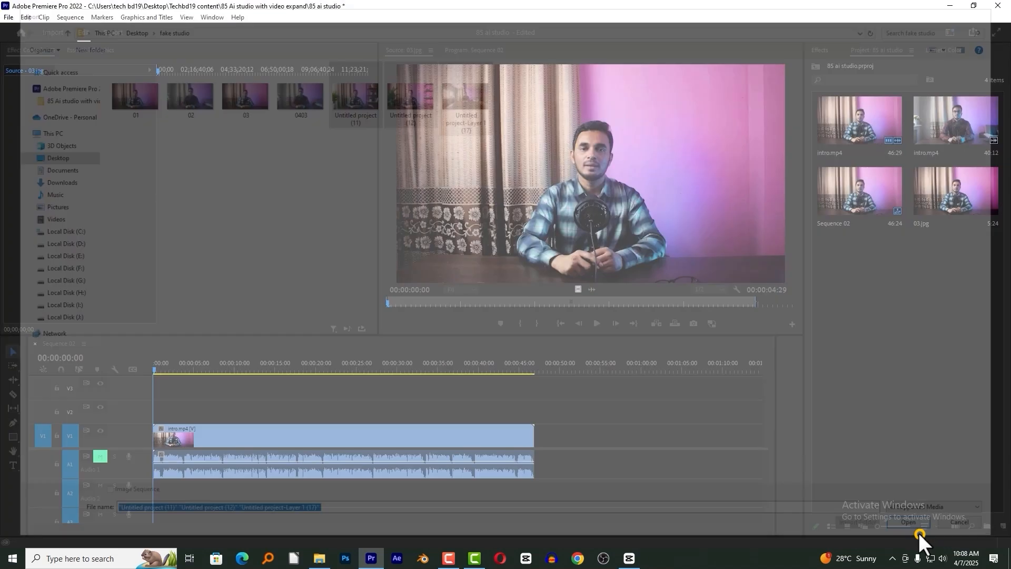
pyautogui.click(969, 350)
pyautogui.click(868, 260)
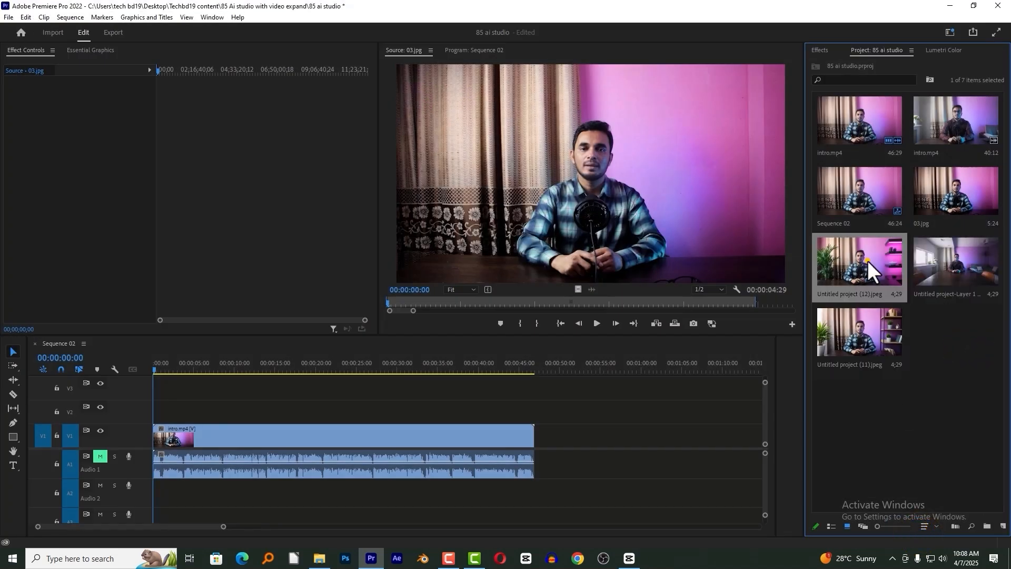
pyautogui.click(869, 316)
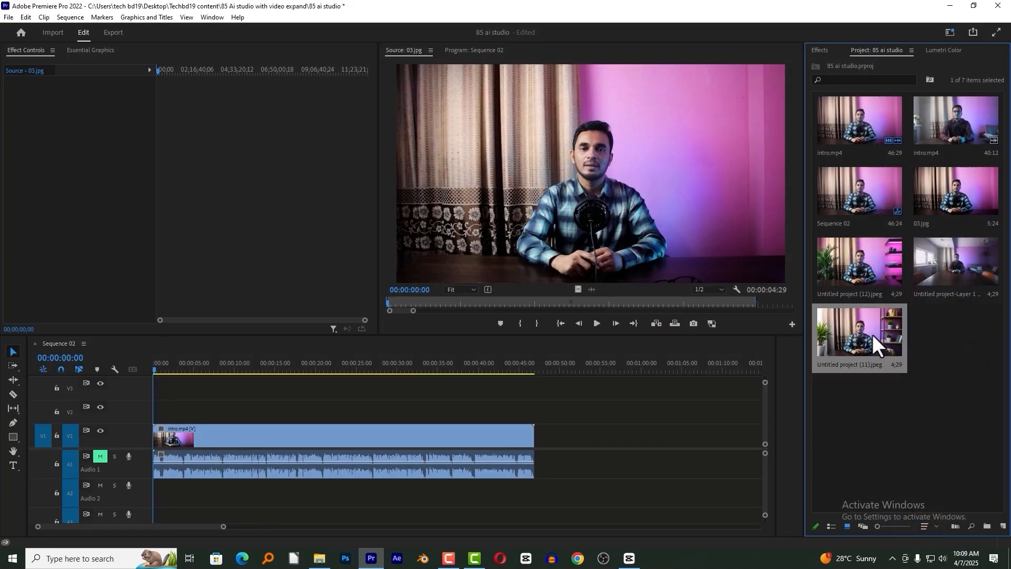
# Step: Place Untitled project (11).jpeg at the start of track V2 and extend it to the end of intro.mp4
pyautogui.moveTo(871, 334); pyautogui.dragTo(126, 400)
pyautogui.click(176, 362)
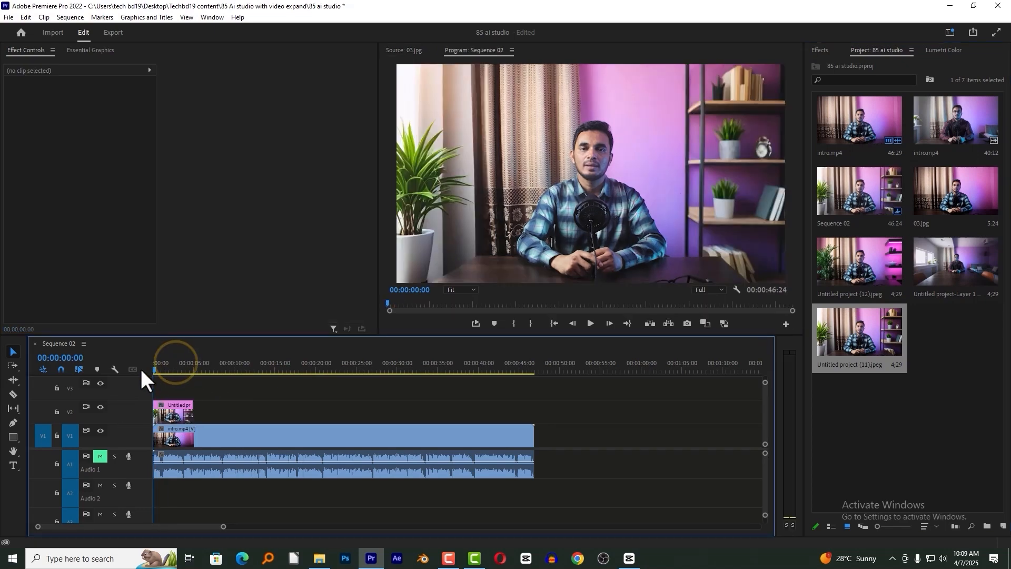
pyautogui.moveTo(188, 408); pyautogui.dragTo(533, 412)
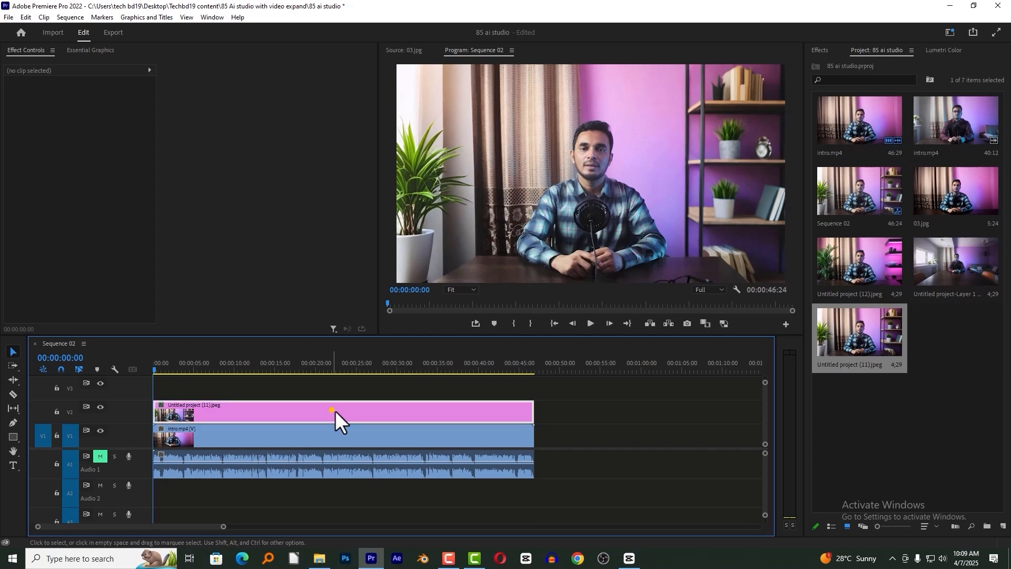
# Step: Slide the still aside on V2 to inspect the original footage and intro.mp4's Lumetri Color settings, and undo the move
pyautogui.click(335, 410)
pyautogui.moveTo(229, 409); pyautogui.dragTo(362, 411)
pyautogui.click(228, 368)
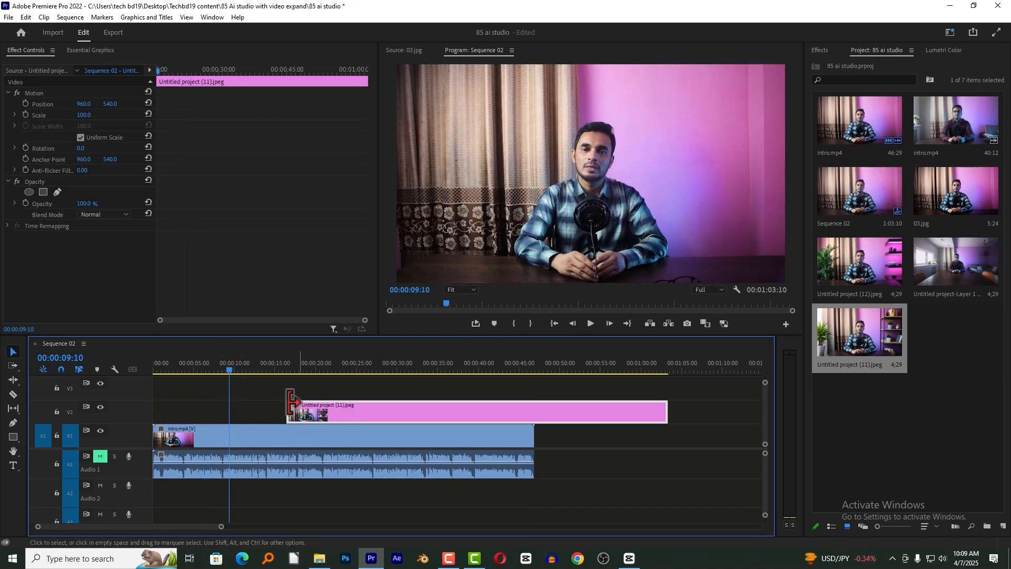
pyautogui.click(244, 365)
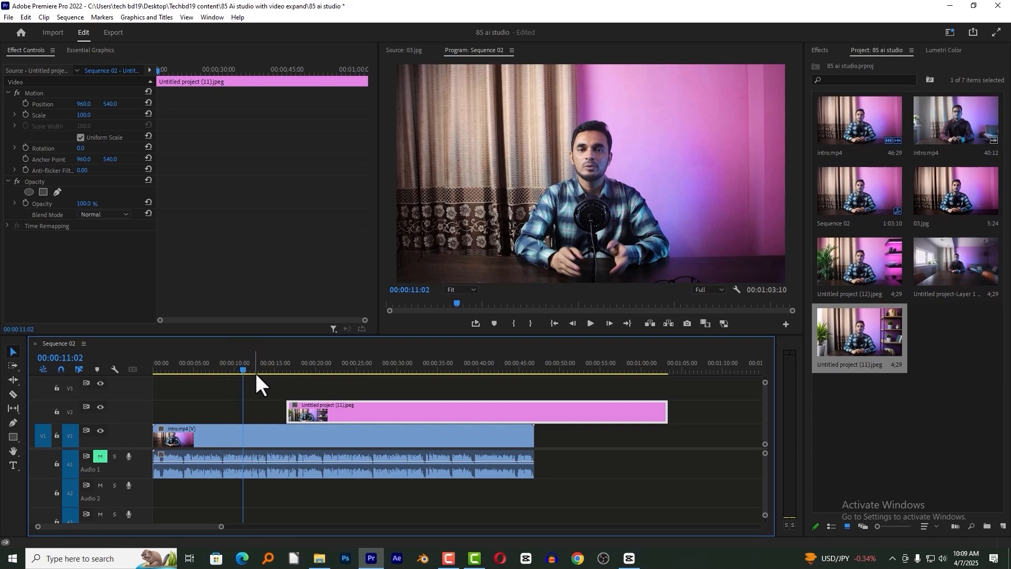
pyautogui.click(258, 434)
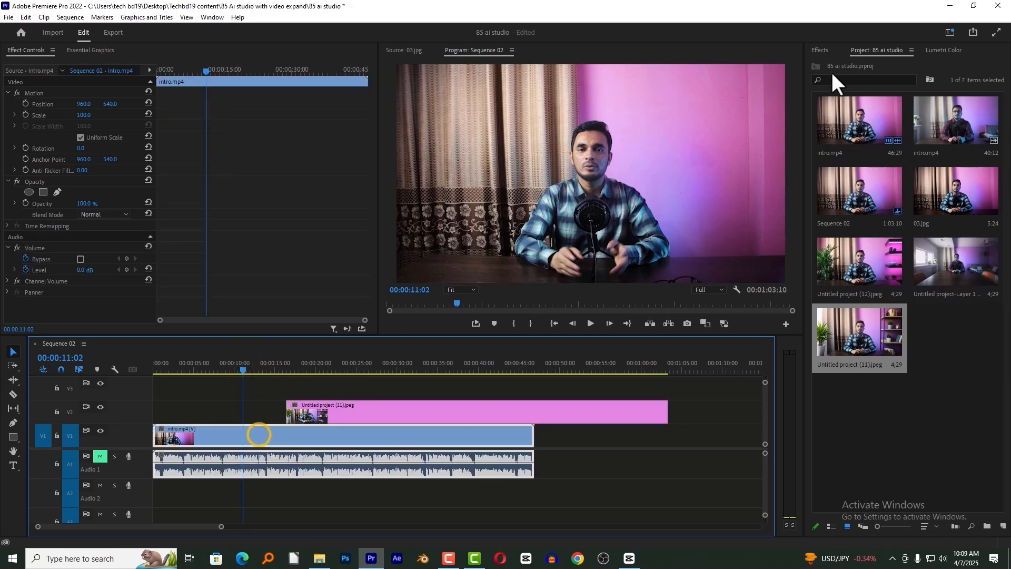
pyautogui.click(945, 50)
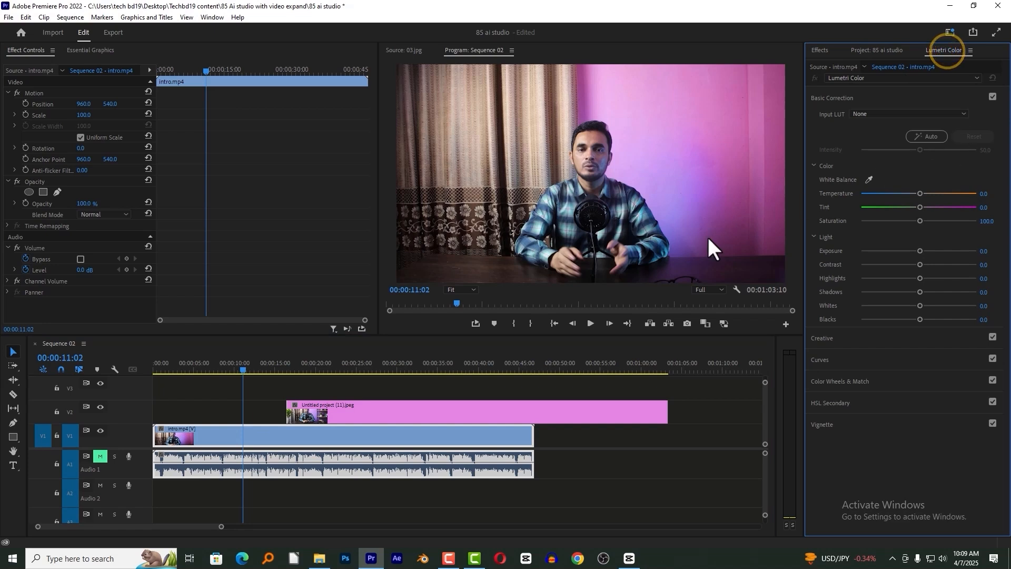
pyautogui.click(258, 385)
pyautogui.hotkey('ctrl', 'z')
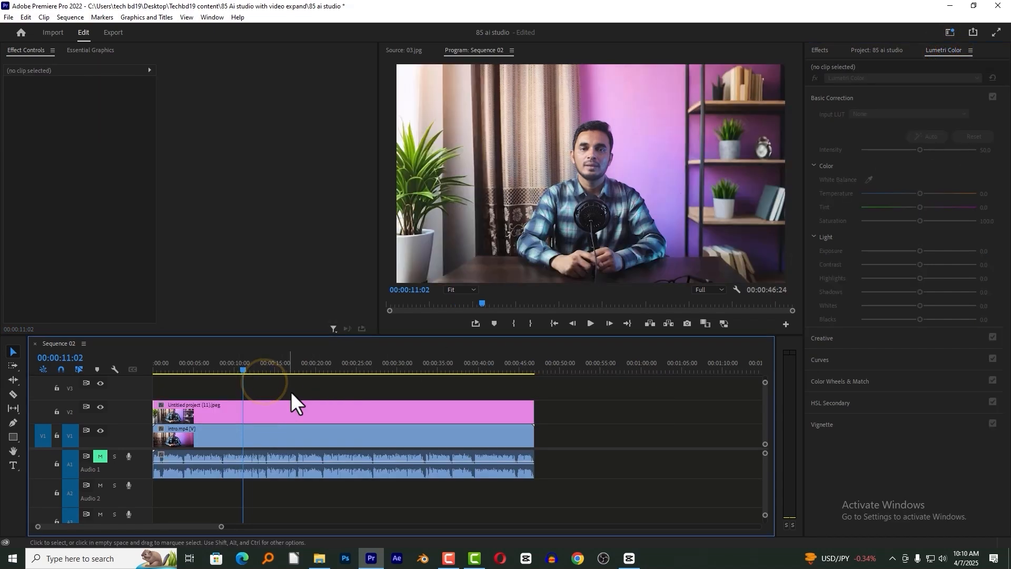
pyautogui.click(276, 409)
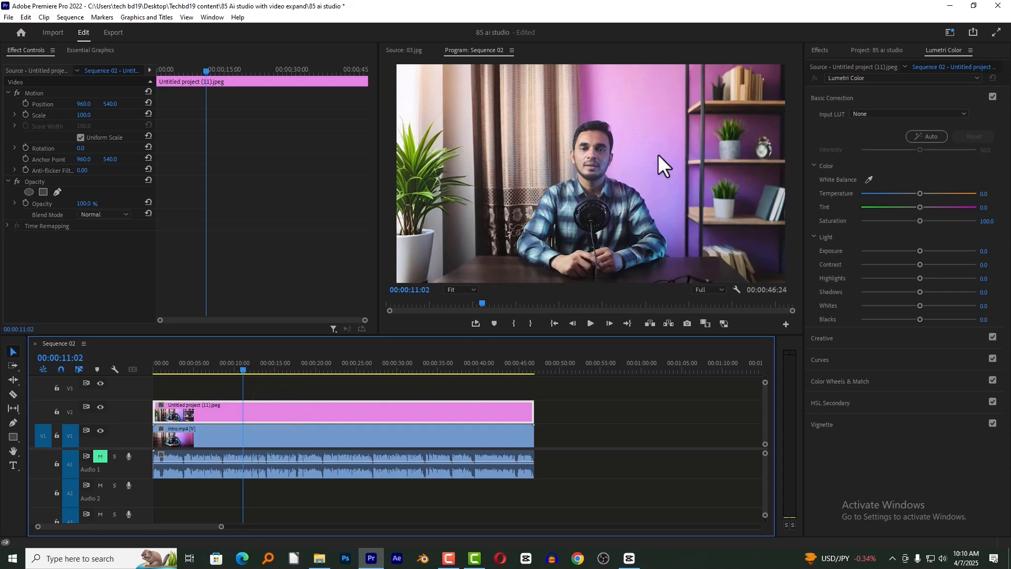
pyautogui.click(327, 435)
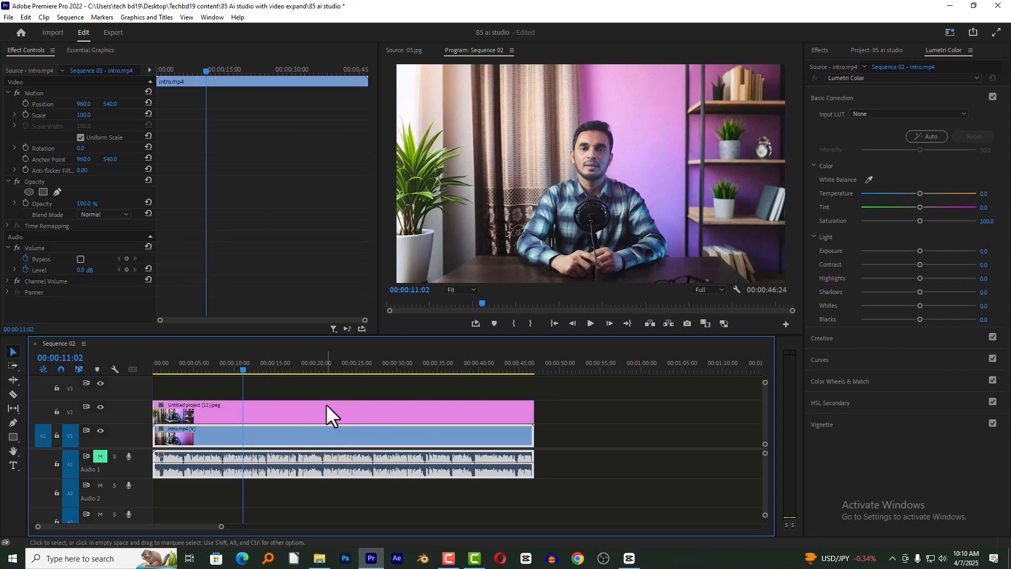
pyautogui.click(309, 385)
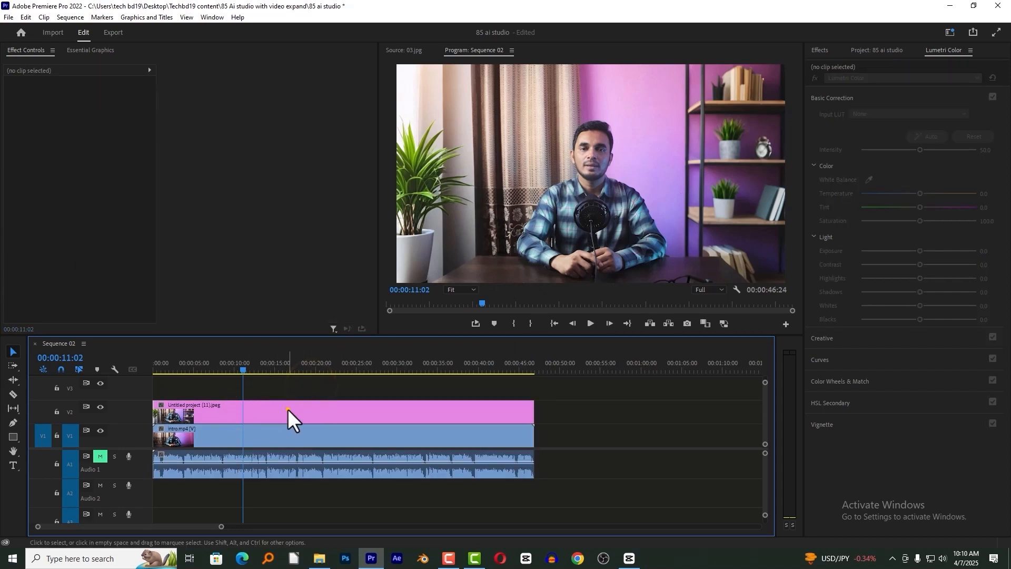
# Step: Draw a closed pen mask on the V2 still's opacity, loosely outlining the seated man down to the desk edge
pyautogui.click(287, 409)
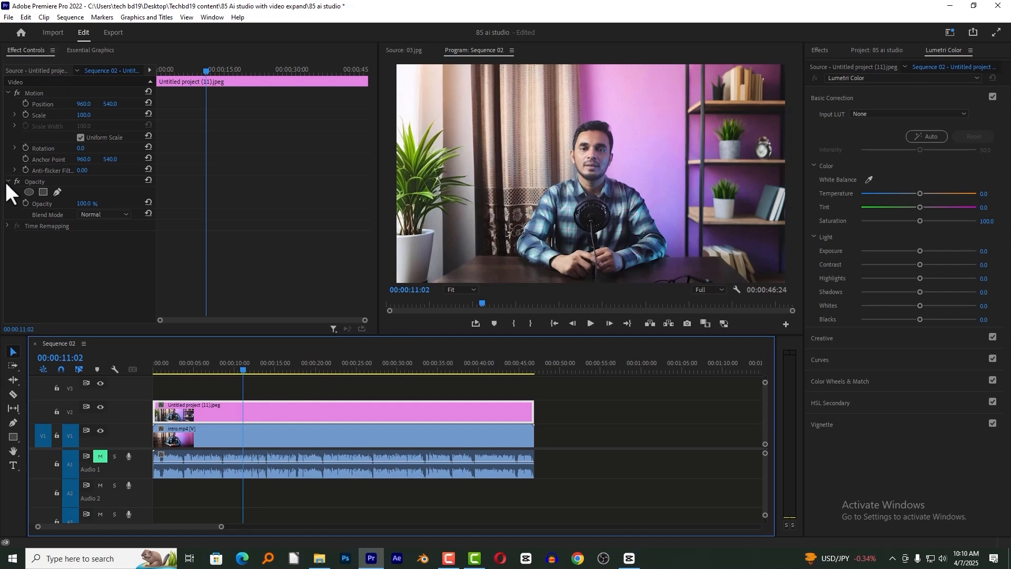
pyautogui.click(58, 191)
pyautogui.click(557, 98)
pyautogui.click(527, 140)
pyautogui.click(512, 167)
pyautogui.click(491, 214)
pyautogui.click(484, 243)
pyautogui.click(485, 263)
pyautogui.click(489, 274)
pyautogui.moveTo(489, 276); pyautogui.dragTo(507, 282)
pyautogui.click(683, 281)
pyautogui.click(679, 243)
pyautogui.click(674, 201)
pyautogui.click(656, 136)
pyautogui.click(631, 99)
pyautogui.click(600, 93)
pyautogui.click(543, 92)
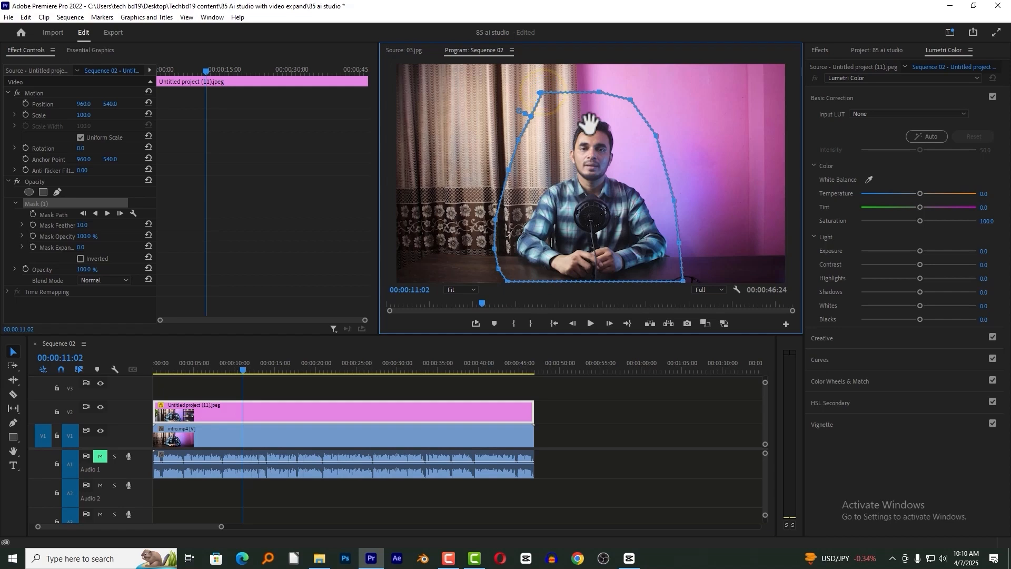
# Step: Invert the pen mask with a feather of about 49 and play back the composite
pyautogui.moveTo(267, 363); pyautogui.dragTo(273, 363)
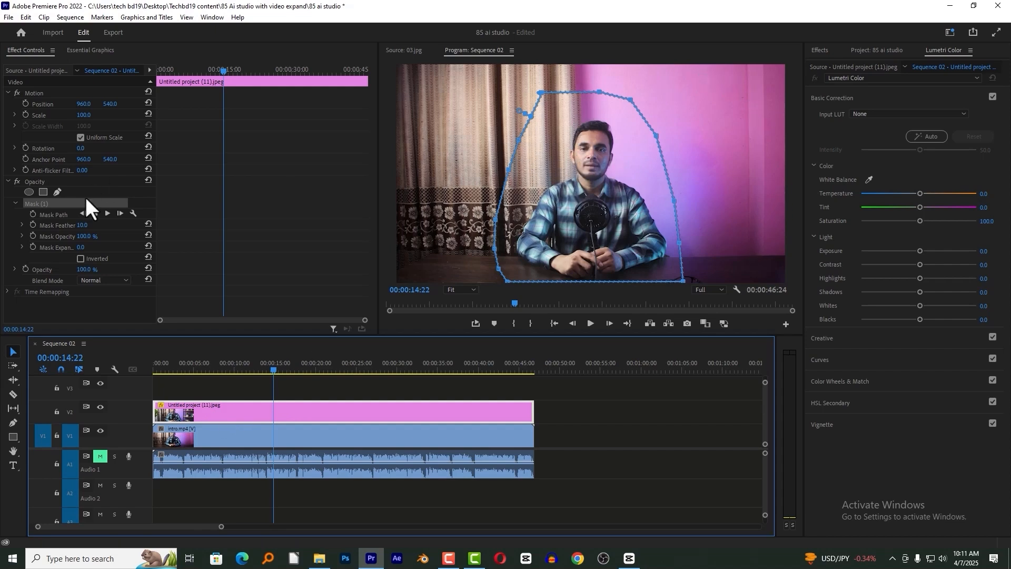
pyautogui.click(80, 258)
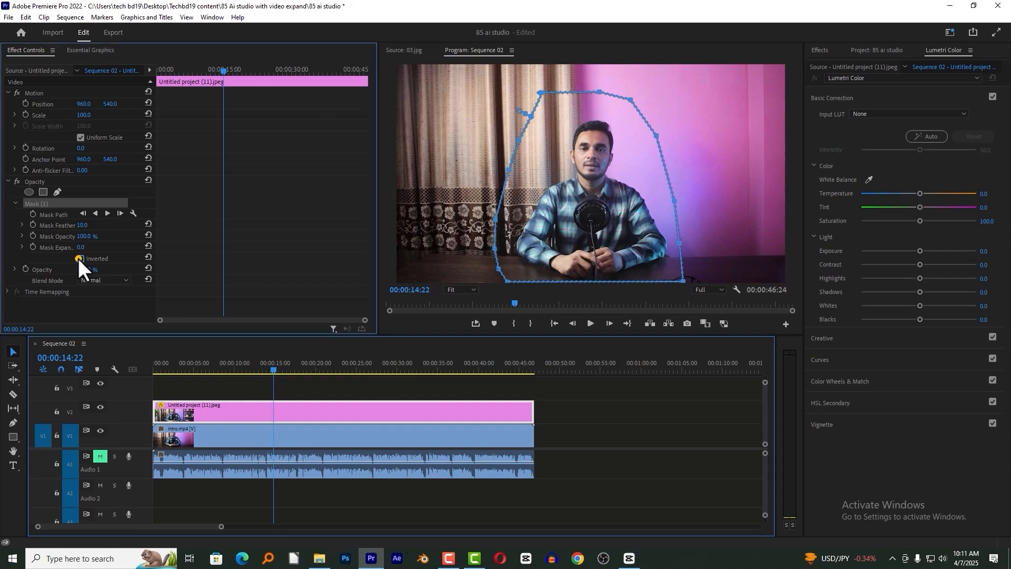
pyautogui.click(255, 367)
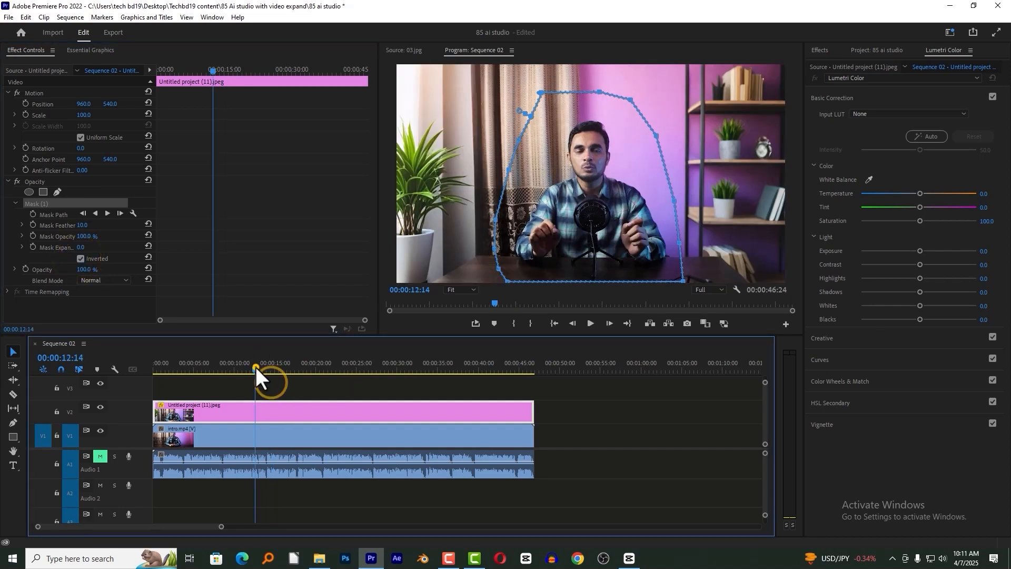
pyautogui.press('space')
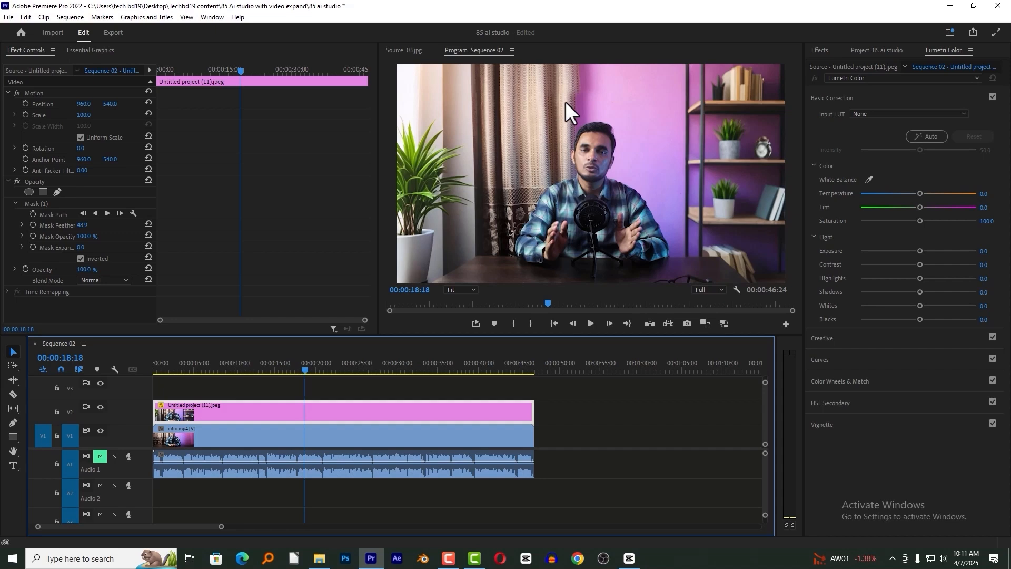
pyautogui.press('space')
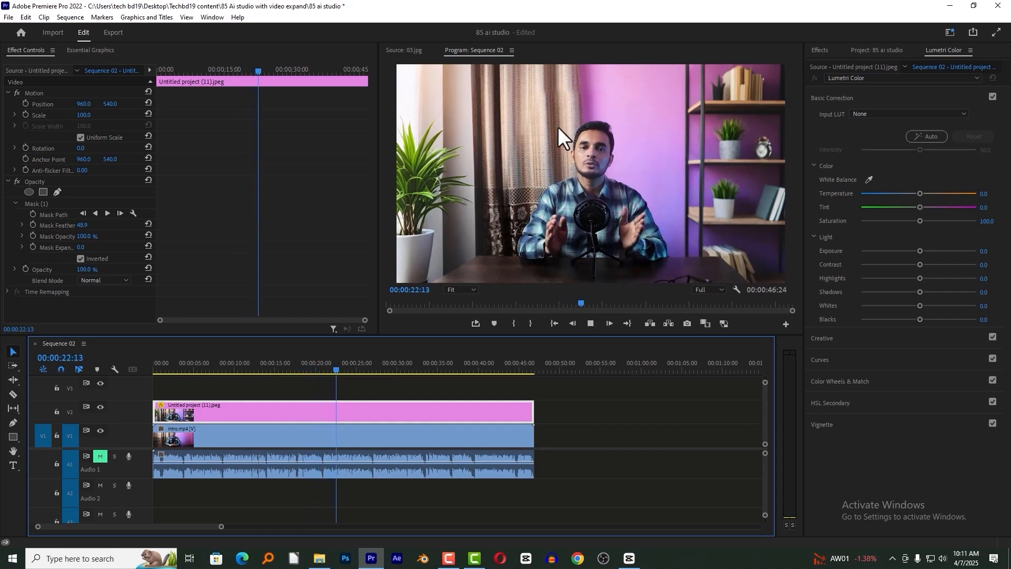
pyautogui.press('space')
# Step: Delete the pen-drawn opacity mask from the V2 still
pyautogui.click(37, 203)
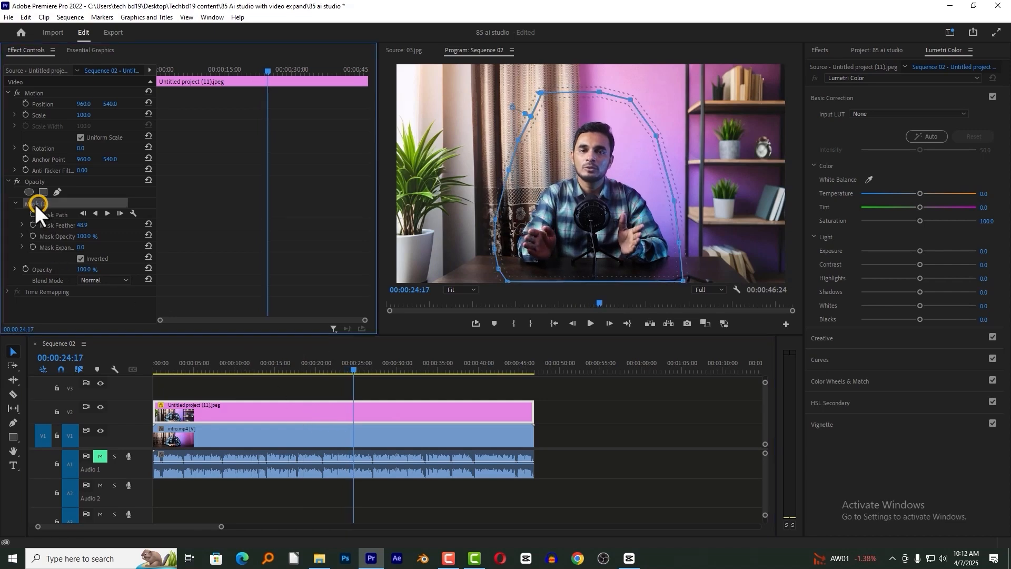
pyautogui.click(530, 116)
pyautogui.click(34, 203)
pyautogui.press('Delete')
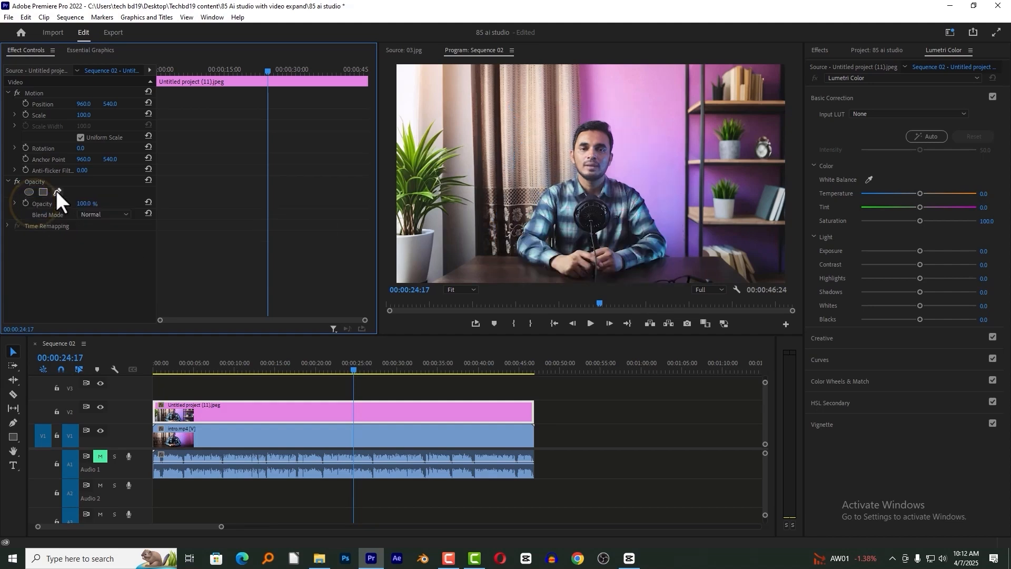
# Step: Add a rectangular opacity mask to the V2 still and stretch its corners into a full-height strip around the man
pyautogui.click(41, 194)
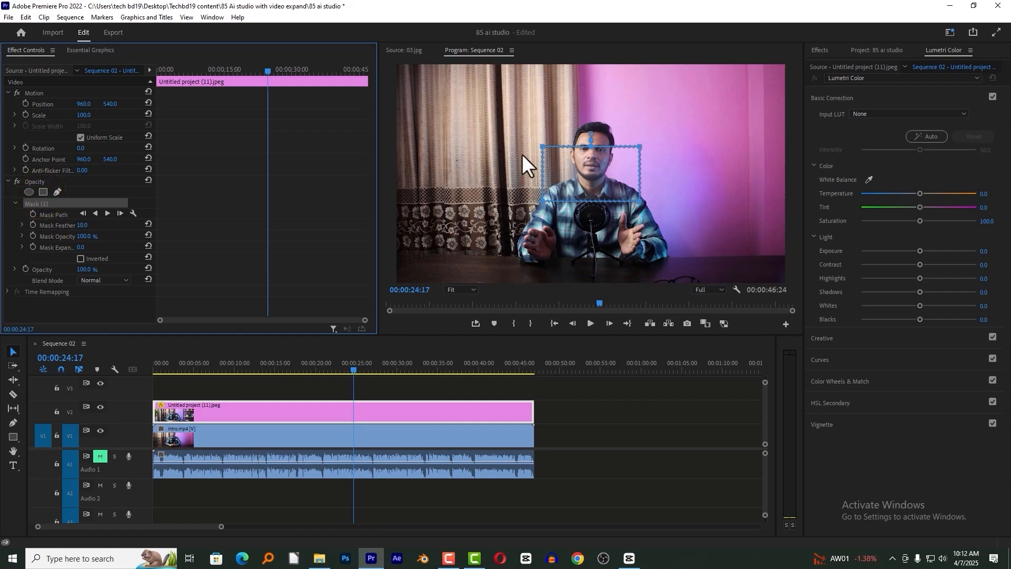
pyautogui.moveTo(542, 147); pyautogui.dragTo(498, 64)
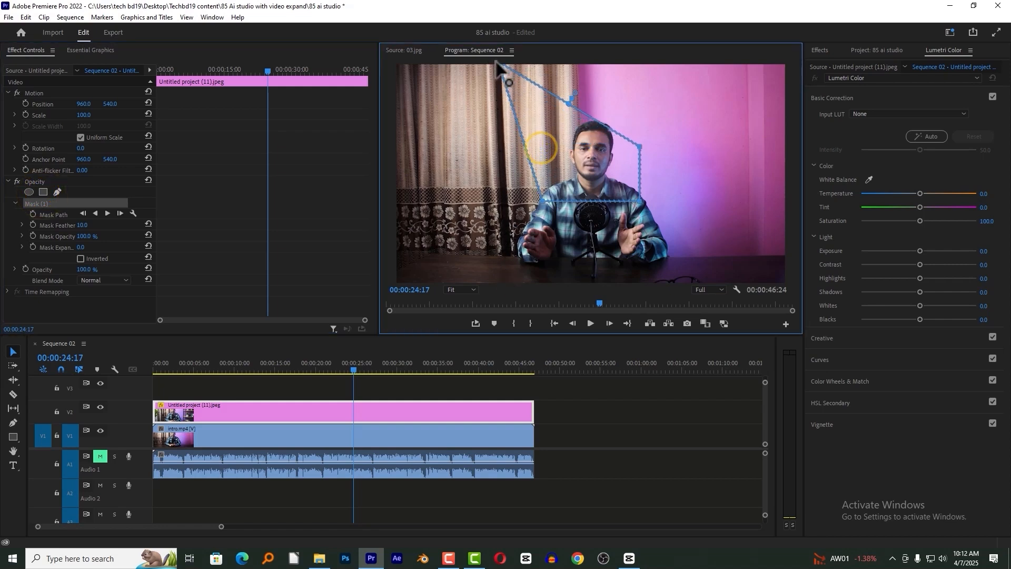
pyautogui.moveTo(543, 200); pyautogui.dragTo(501, 293)
pyautogui.moveTo(640, 200); pyautogui.dragTo(693, 285)
pyautogui.moveTo(639, 147); pyautogui.dragTo(666, 52)
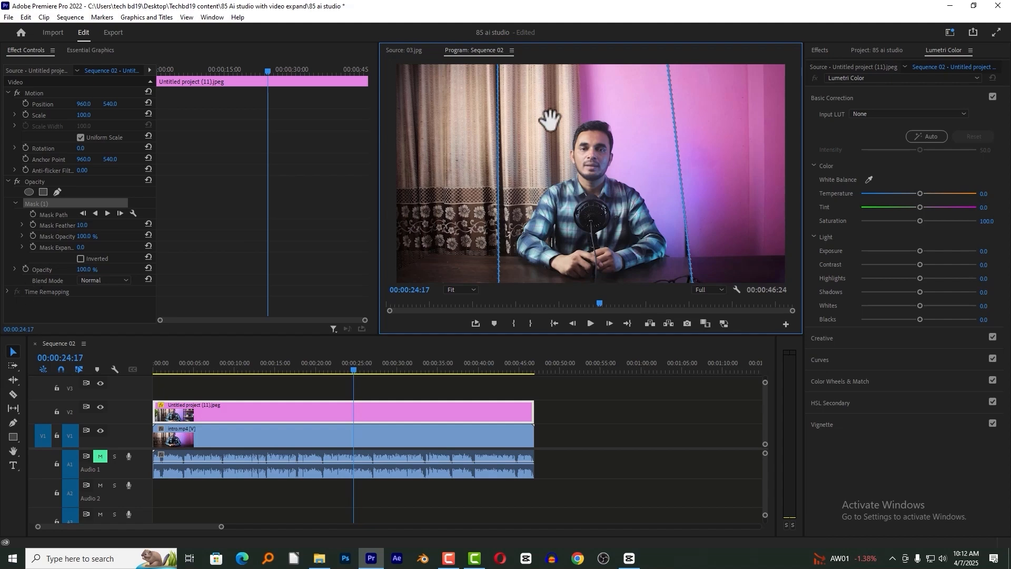
# Step: Invert the rectangular mask with a feather of 26 and play back the composite from about 11 seconds
pyautogui.moveTo(83, 226); pyautogui.dragTo(91, 225)
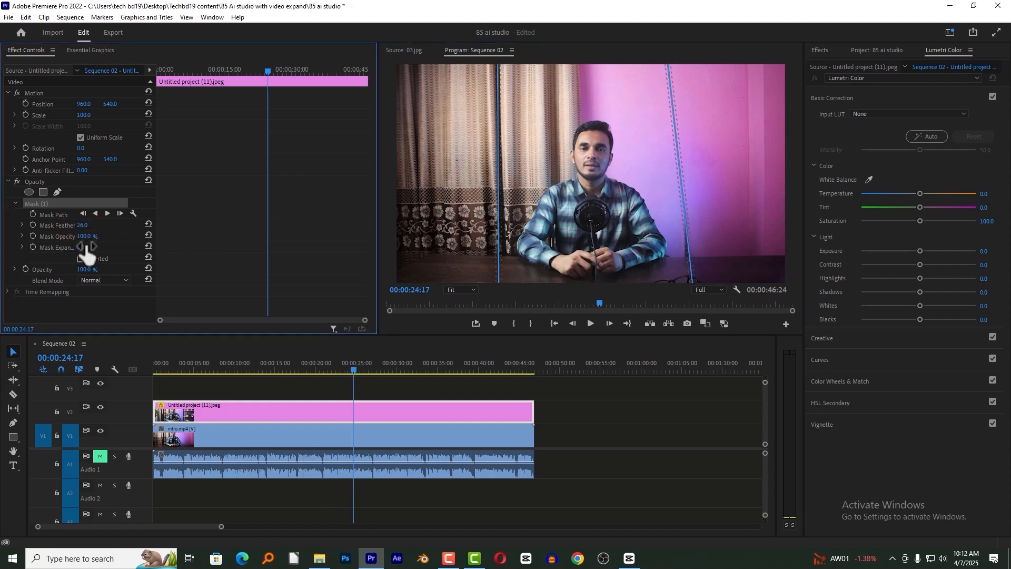
pyautogui.click(80, 258)
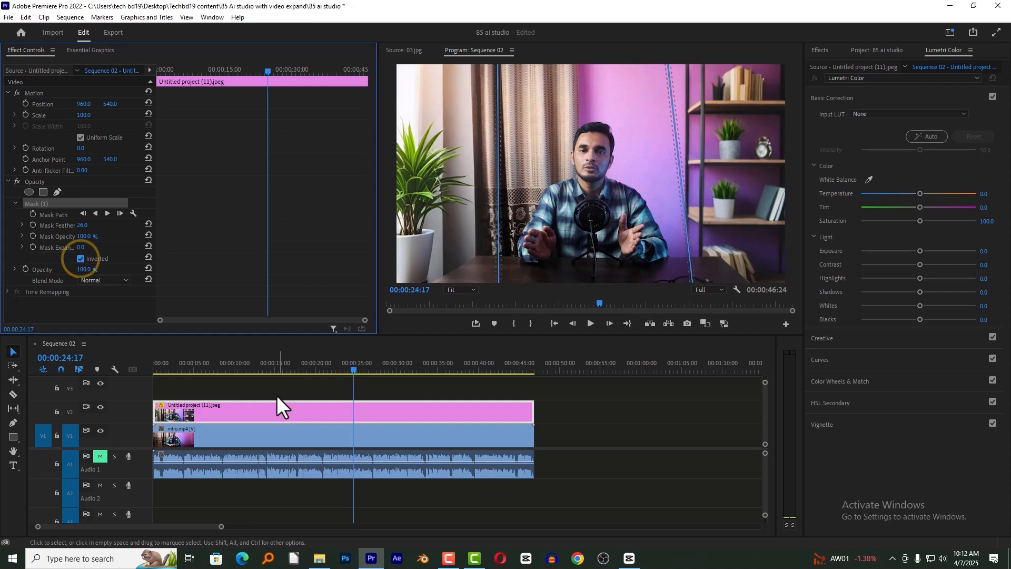
pyautogui.click(276, 395)
pyautogui.click(247, 364)
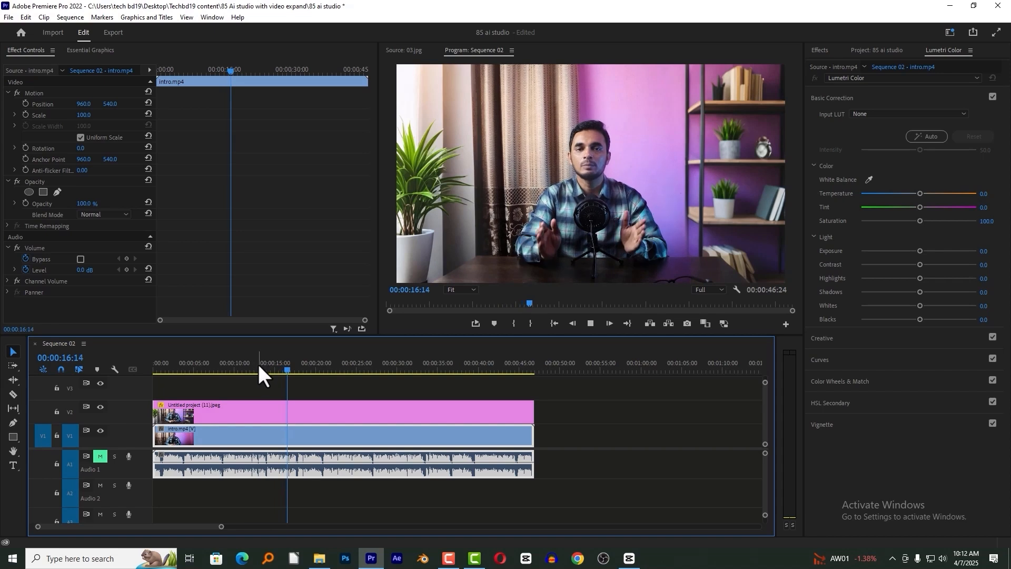
pyautogui.press('space')
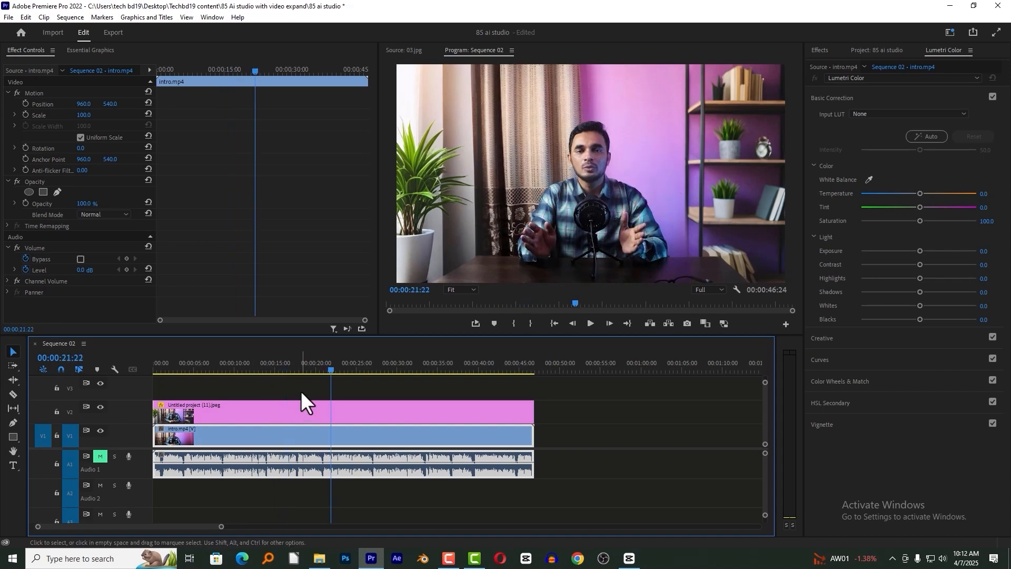
# Step: Nest the V2 still and intro.mp4 together as Nested Sequence 02
pyautogui.moveTo(302, 391); pyautogui.dragTo(292, 440)
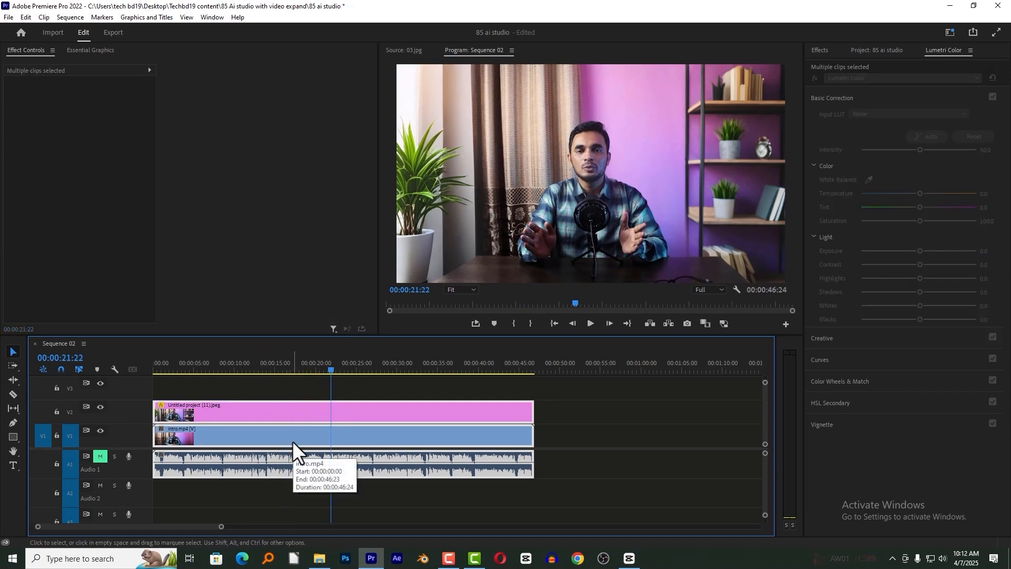
pyautogui.moveTo(312, 388); pyautogui.dragTo(306, 439)
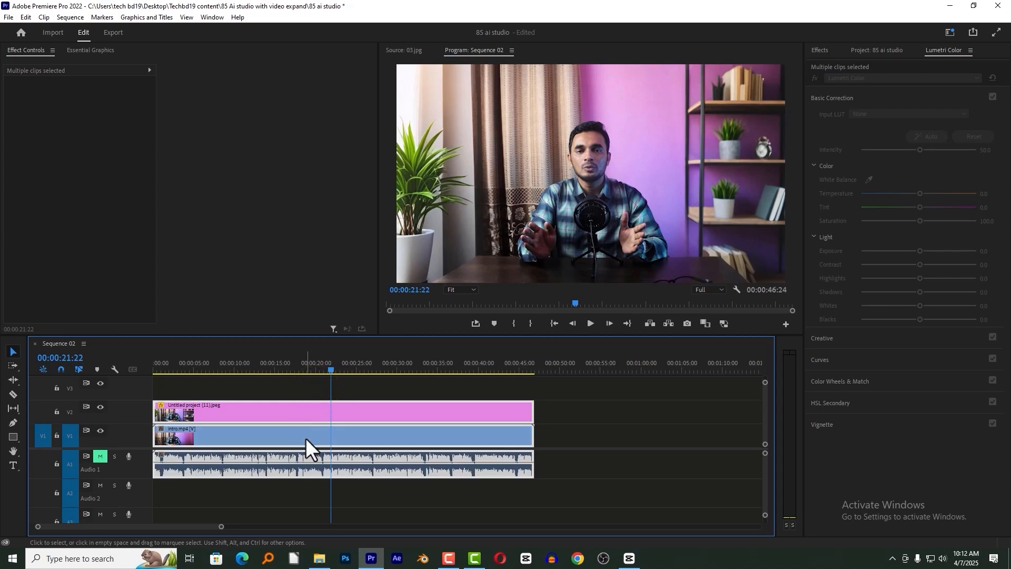
pyautogui.rightClick(319, 405)
pyautogui.click(365, 250)
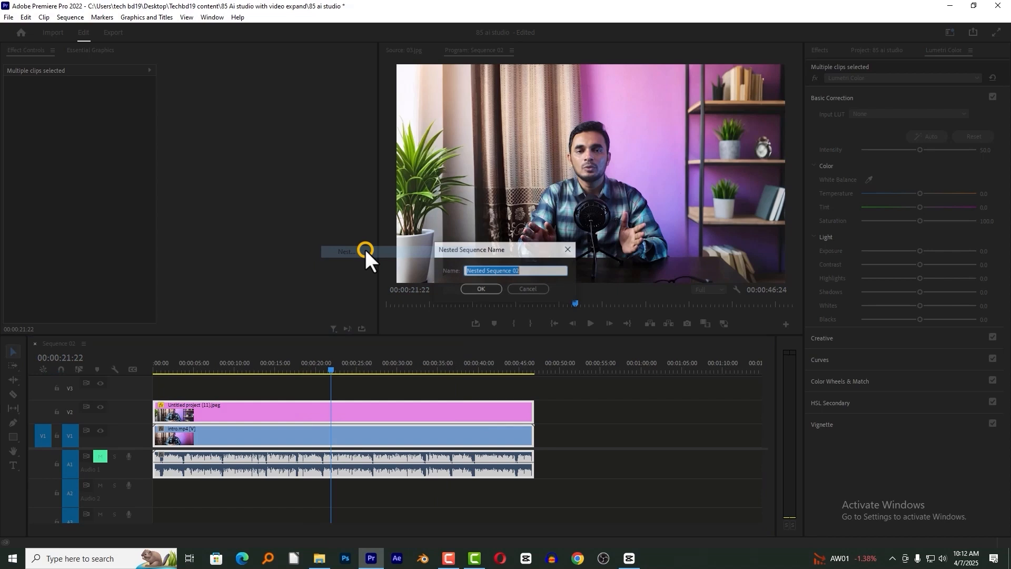
pyautogui.click(475, 289)
# Step: Enable Scale keyframing on the nested clip at the start of the sequence and set that keyframe's scale to 118
pyautogui.click(212, 432)
pyautogui.moveTo(203, 375); pyautogui.dragTo(188, 369)
pyautogui.press('Home')
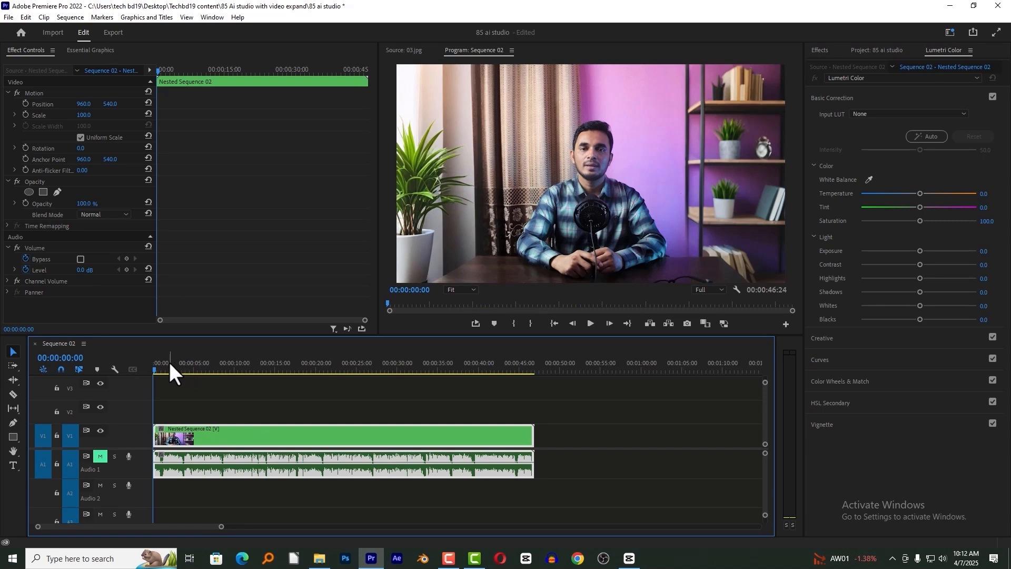
pyautogui.moveTo(173, 367); pyautogui.dragTo(153, 367)
pyautogui.click(165, 368)
pyautogui.click(25, 114)
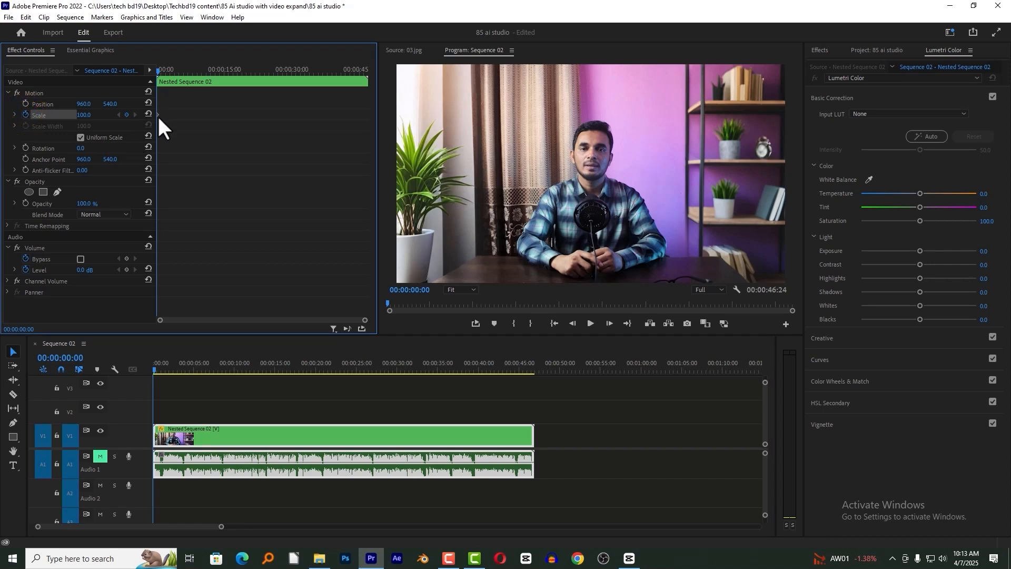
pyautogui.click(86, 115)
pyautogui.moveTo(86, 114); pyautogui.dragTo(96, 114)
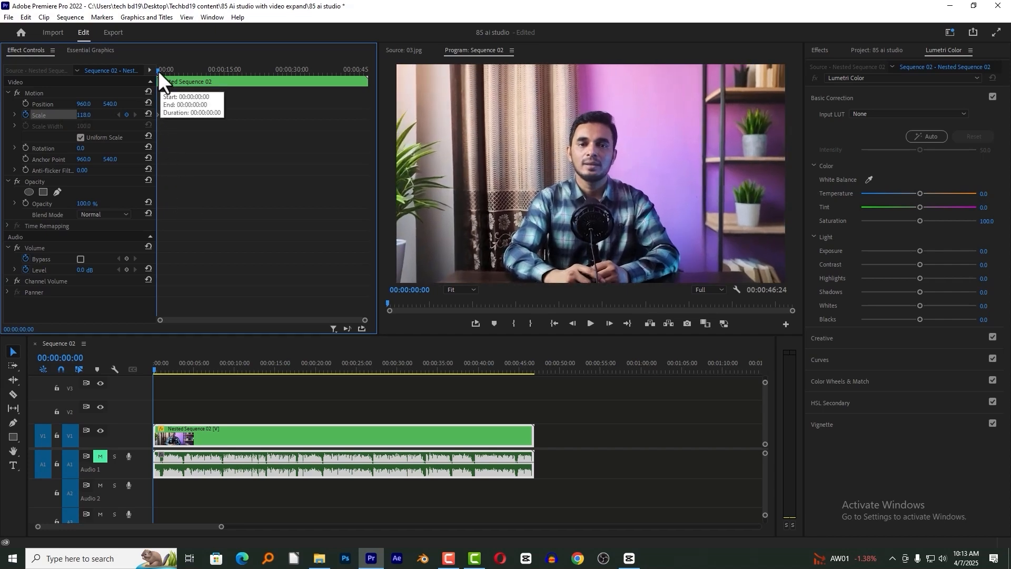
# Step: Add a Scale keyframe of 100 at 1 second on the nested clip and play back the zoom from the start
pyautogui.moveTo(159, 70); pyautogui.dragTo(161, 74)
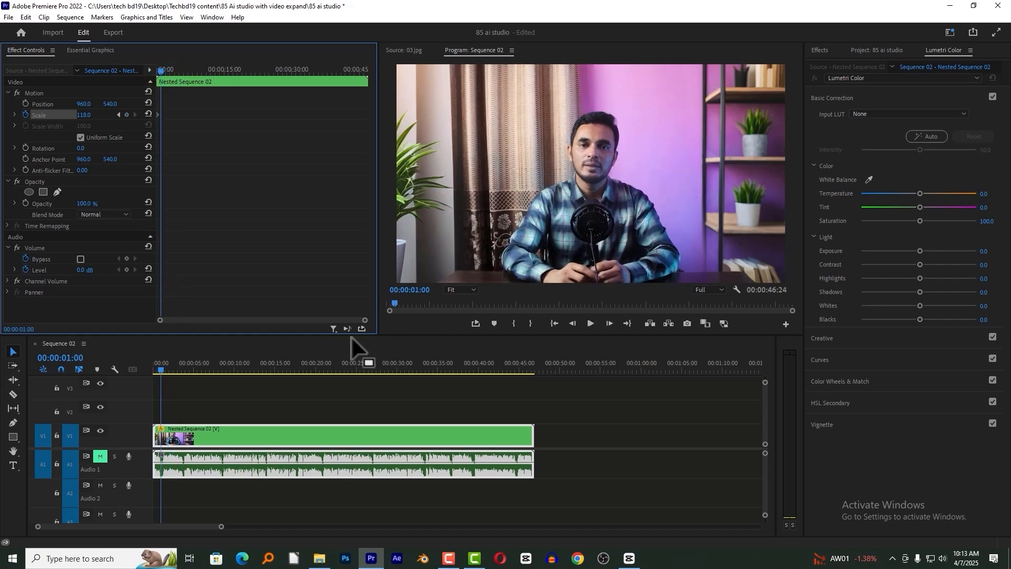
pyautogui.moveTo(365, 320); pyautogui.dragTo(289, 332)
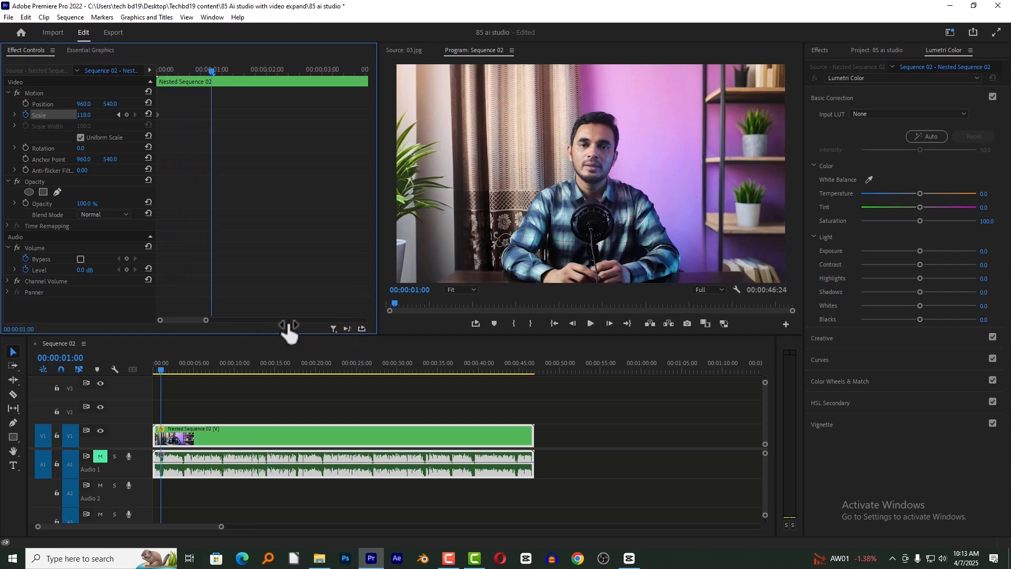
pyautogui.click(125, 113)
pyautogui.click(82, 115)
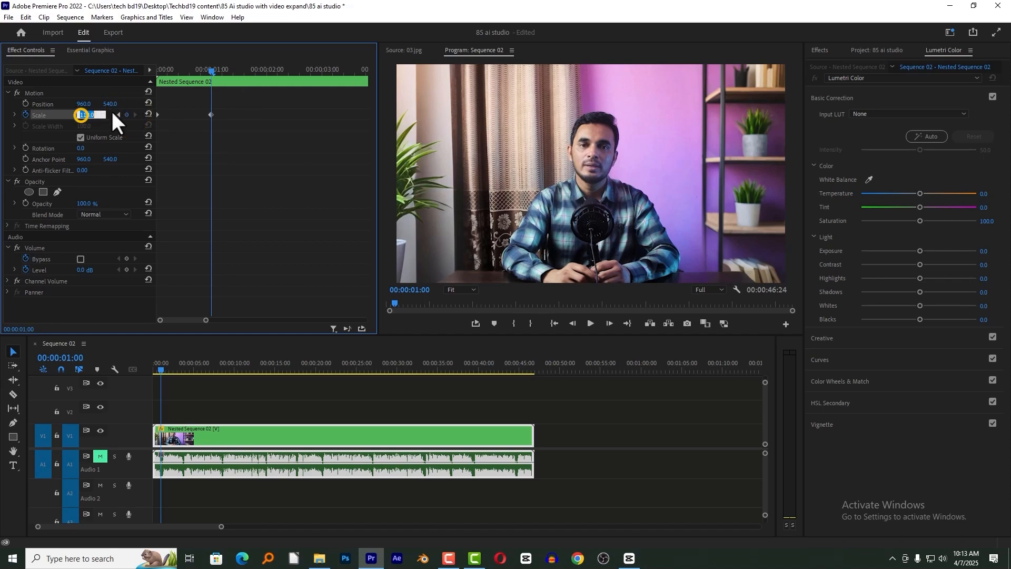
pyautogui.write('100')
pyautogui.press('Return')
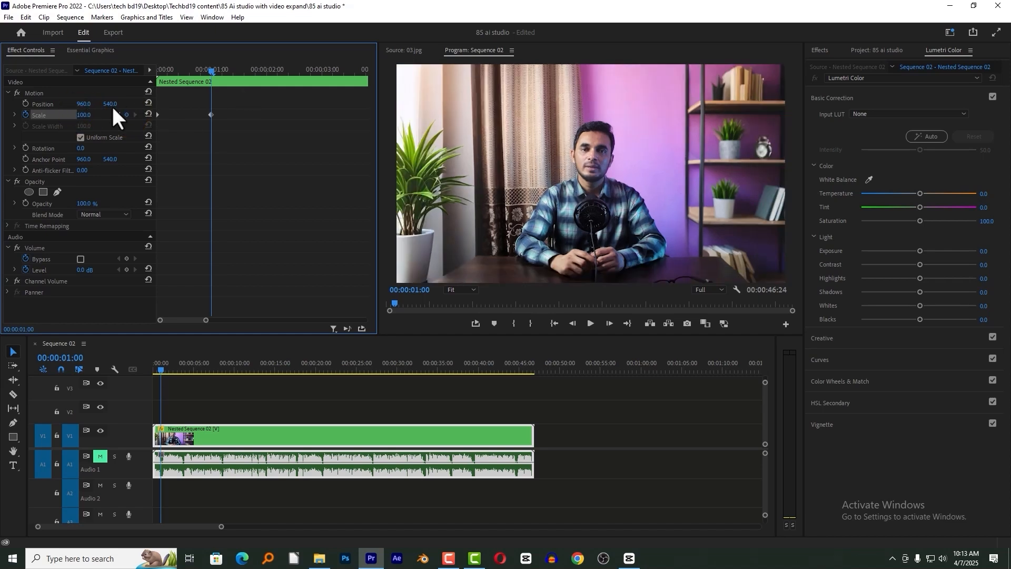
pyautogui.moveTo(203, 74); pyautogui.dragTo(156, 81)
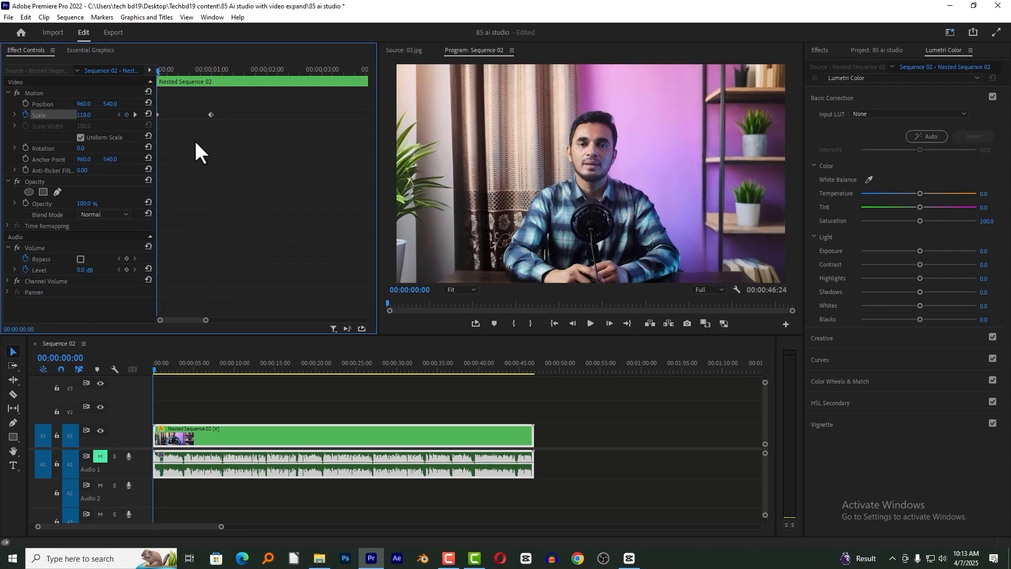
pyautogui.press('space')
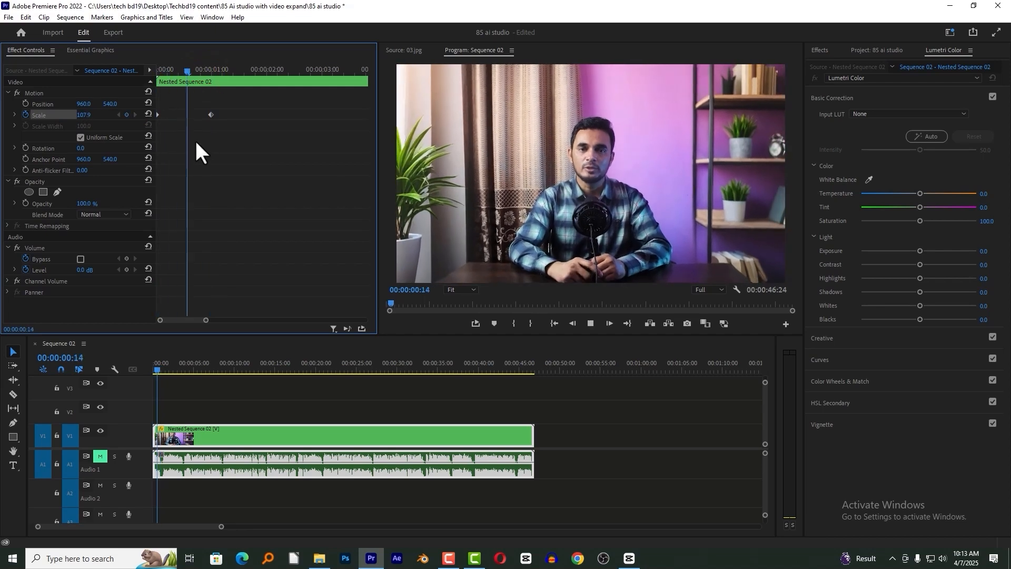
pyautogui.click(190, 68)
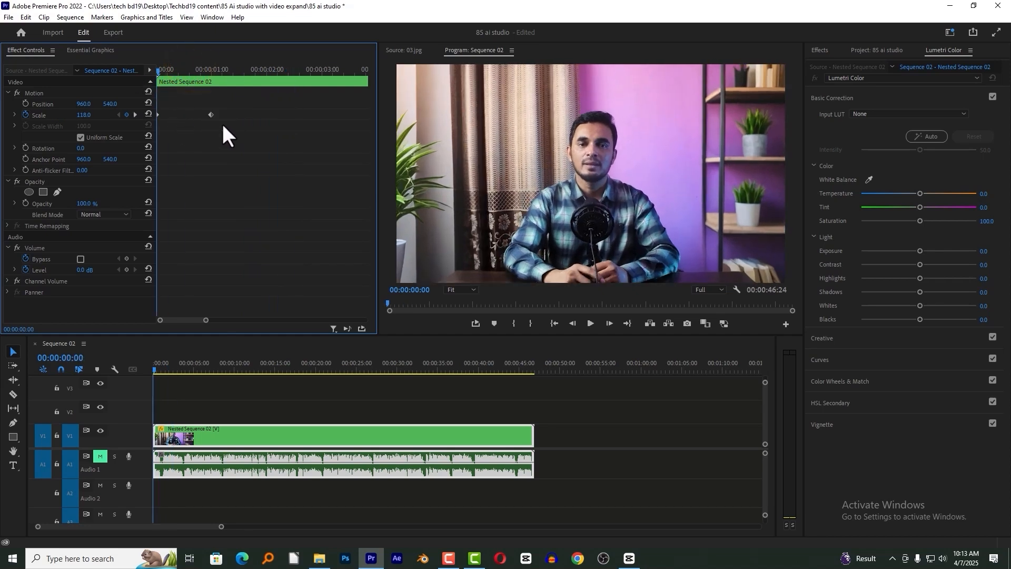
# Step: Expand the Scale graph, apply Ease In to the 1-second keyframe and play back the zoom from the start
pyautogui.click(15, 115)
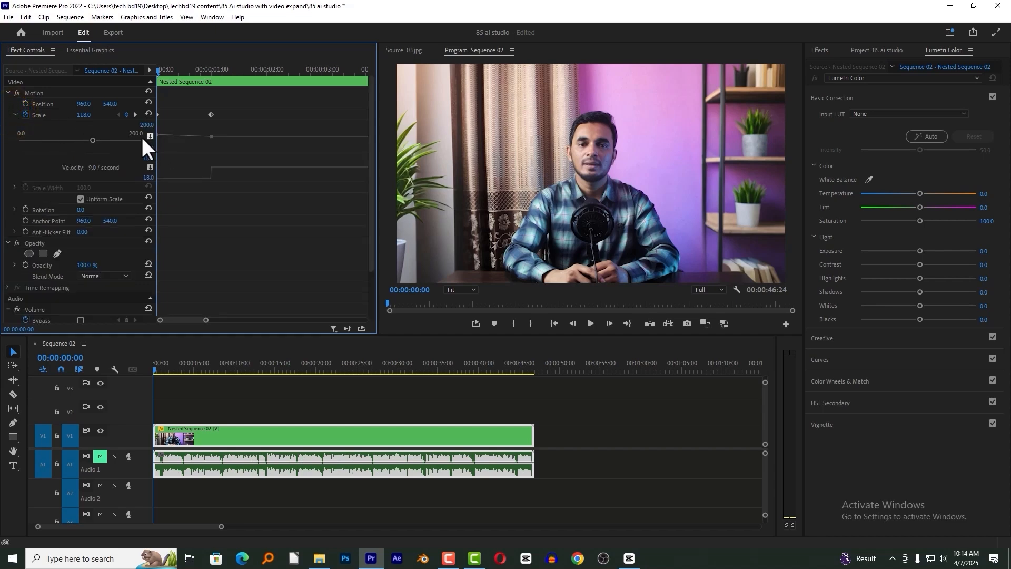
pyautogui.rightClick(211, 114)
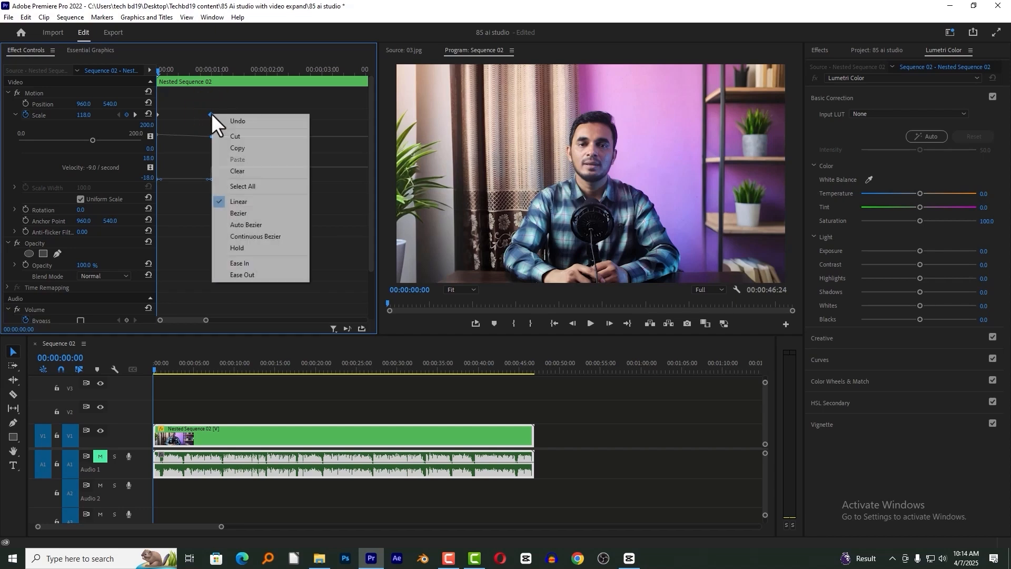
pyautogui.click(244, 263)
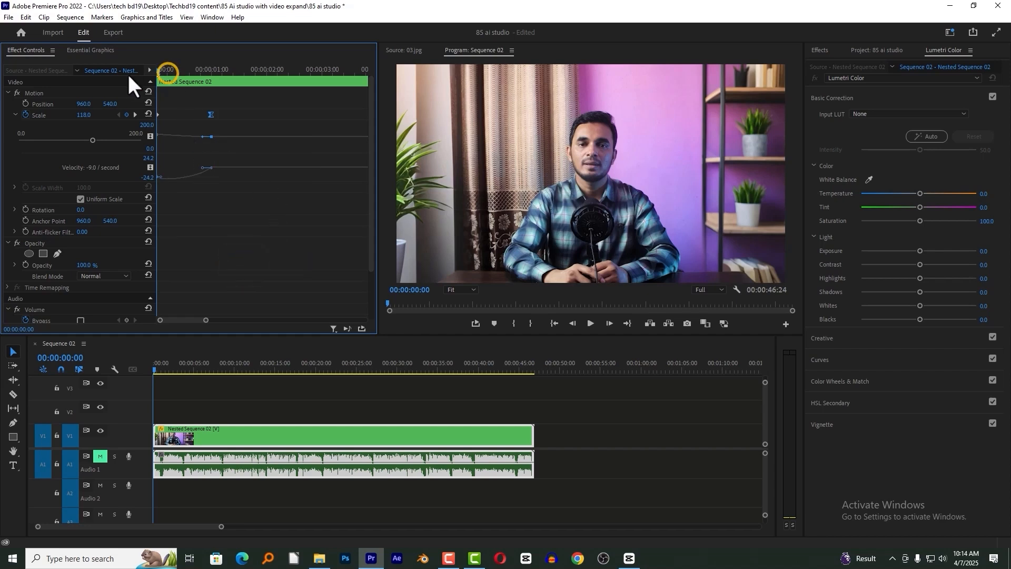
pyautogui.press('space')
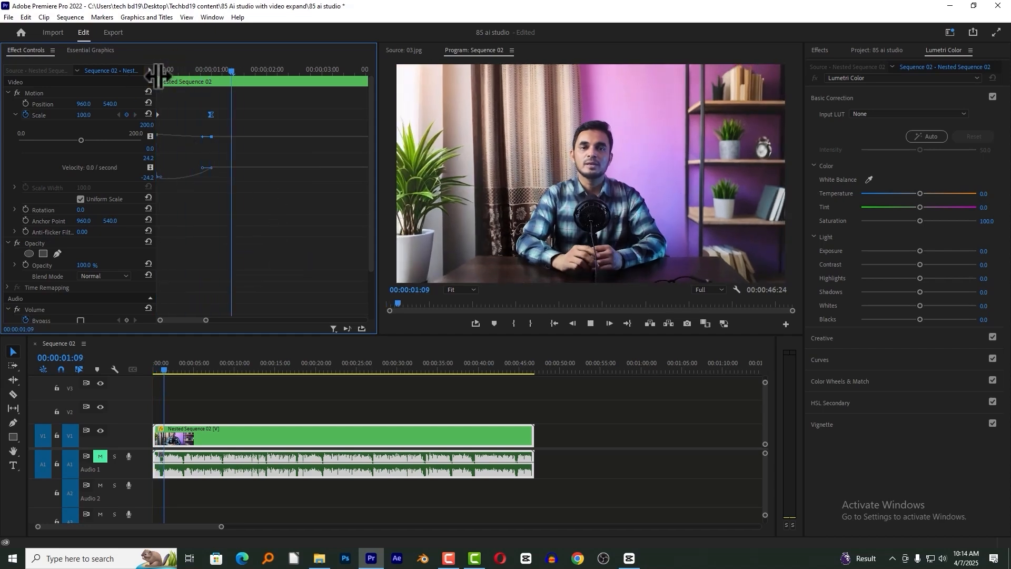
pyautogui.moveTo(181, 67); pyautogui.dragTo(143, 70)
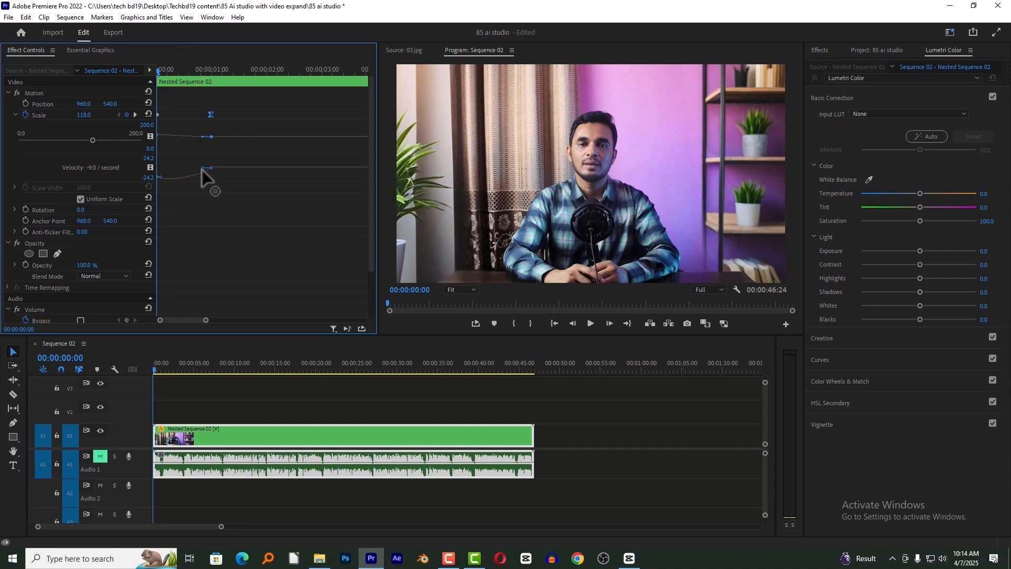
# Step: Lengthen the incoming velocity handle of the 1-second Scale keyframe and play back the stronger ease from the start
pyautogui.moveTo(203, 168); pyautogui.dragTo(192, 168)
pyautogui.moveTo(175, 71); pyautogui.dragTo(131, 68)
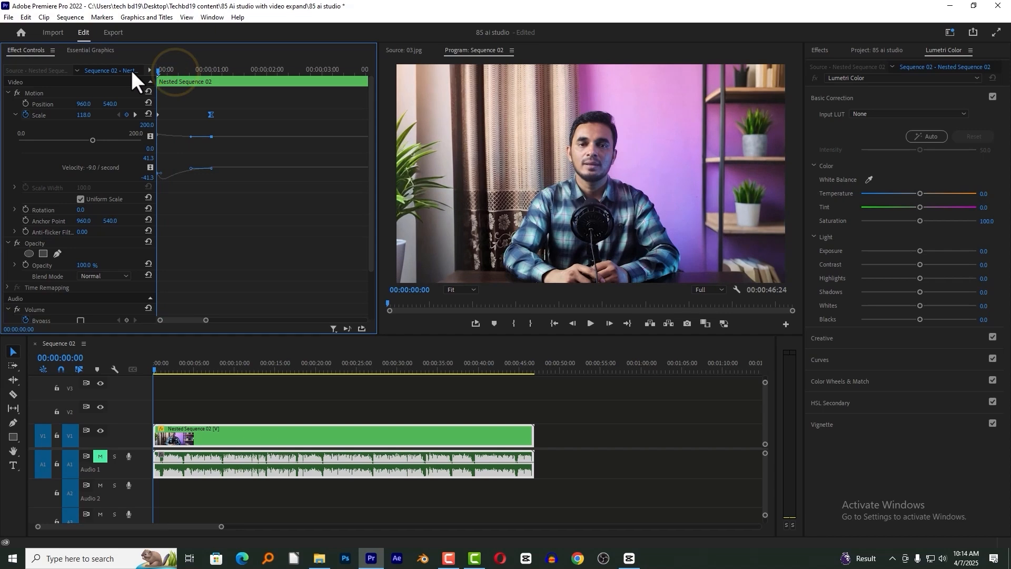
pyautogui.press('space')
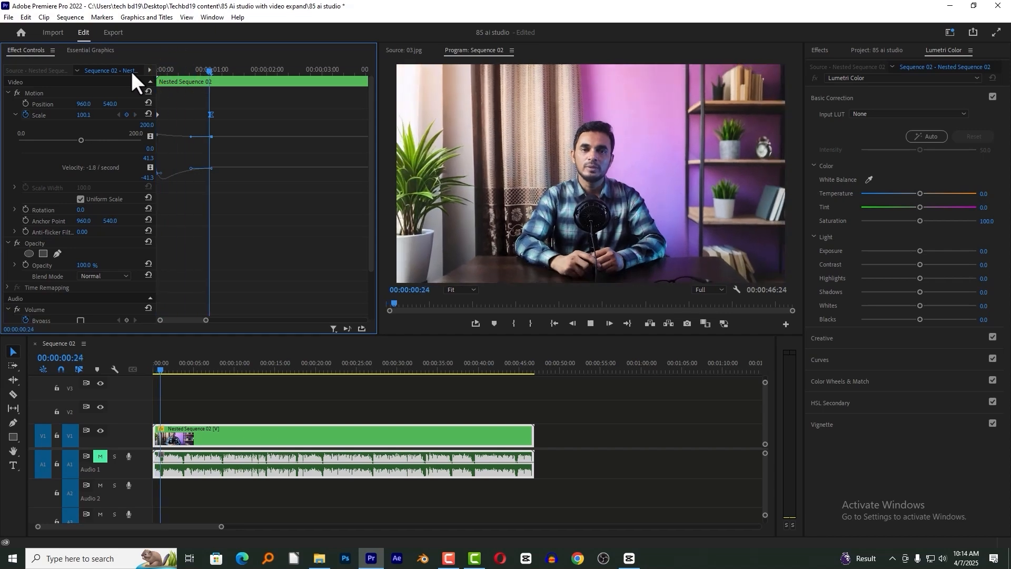
pyautogui.press('space')
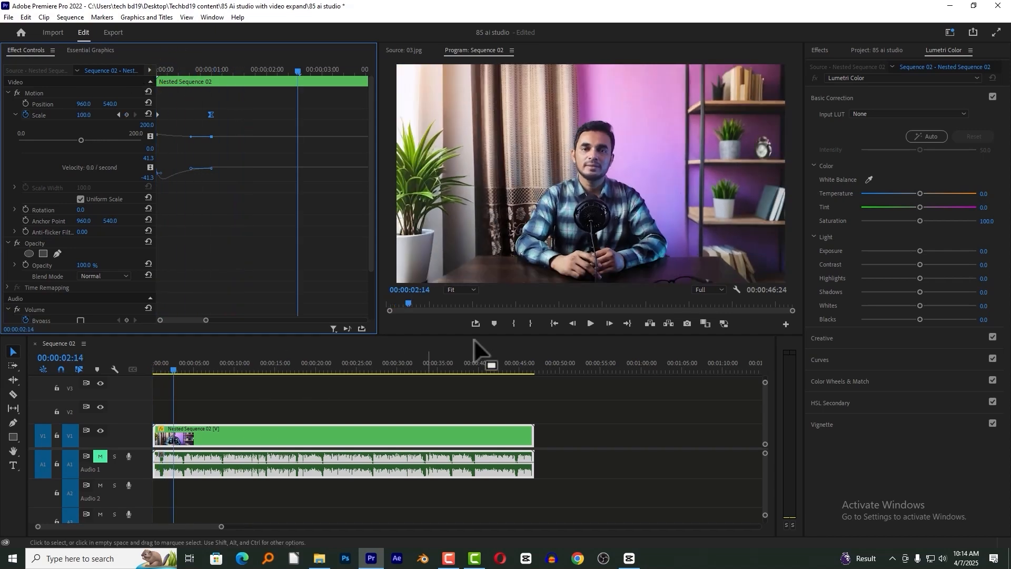
pyautogui.click(344, 388)
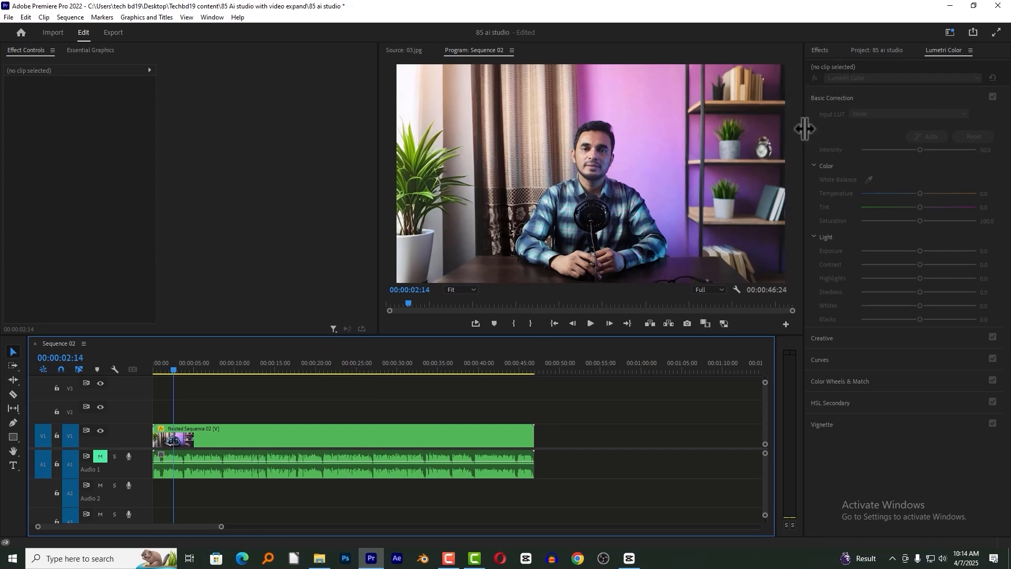
# Step: Place the Untitled project-Layer 1 (17).jpeg still on V1 after the nested sequence with the 40:12 intro.mp4 above it, and mute Audio 2
pyautogui.click(887, 54)
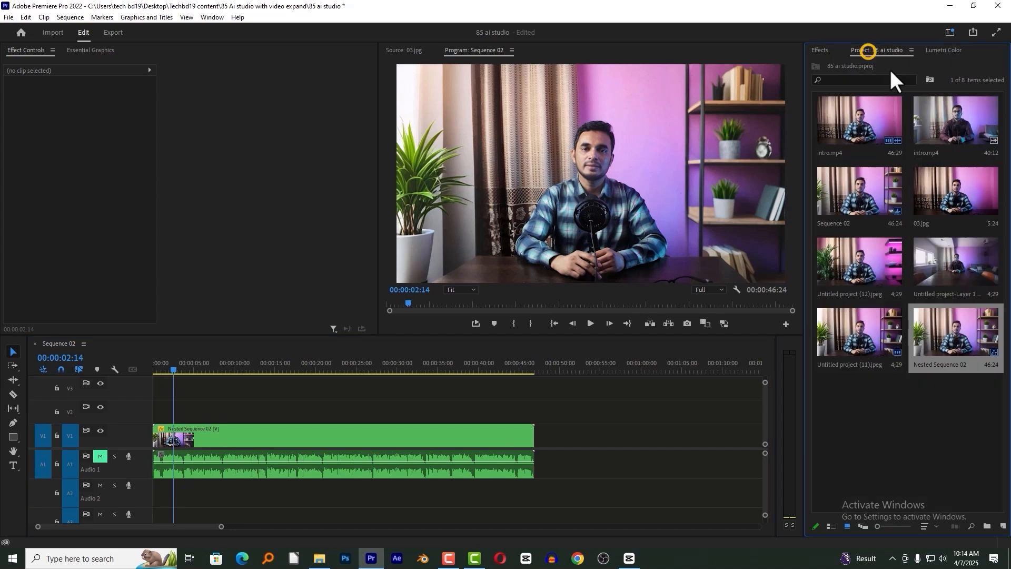
pyautogui.moveTo(956, 274); pyautogui.dragTo(742, 435)
pyautogui.click(563, 364)
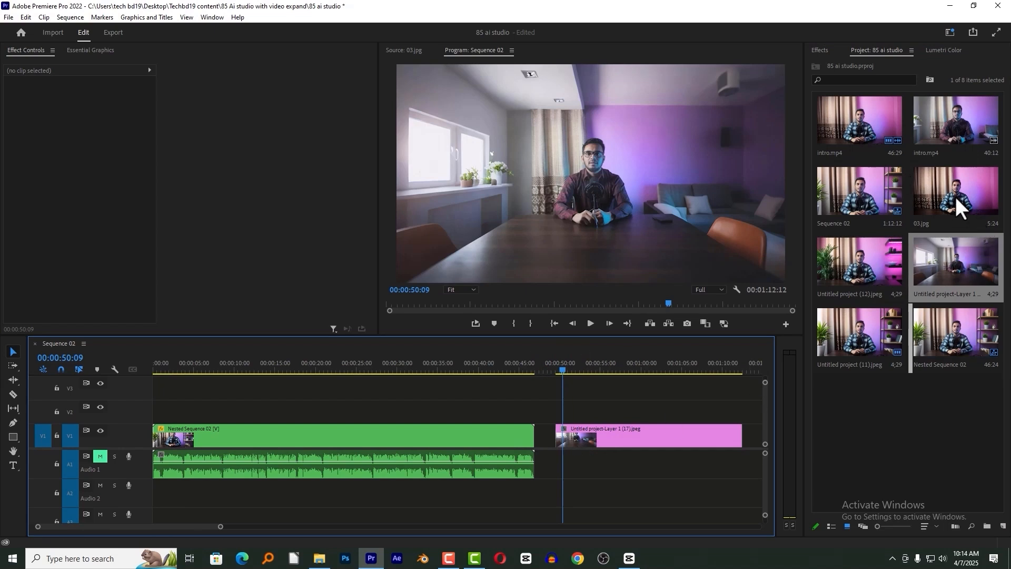
pyautogui.moveTo(956, 120); pyautogui.dragTo(556, 420)
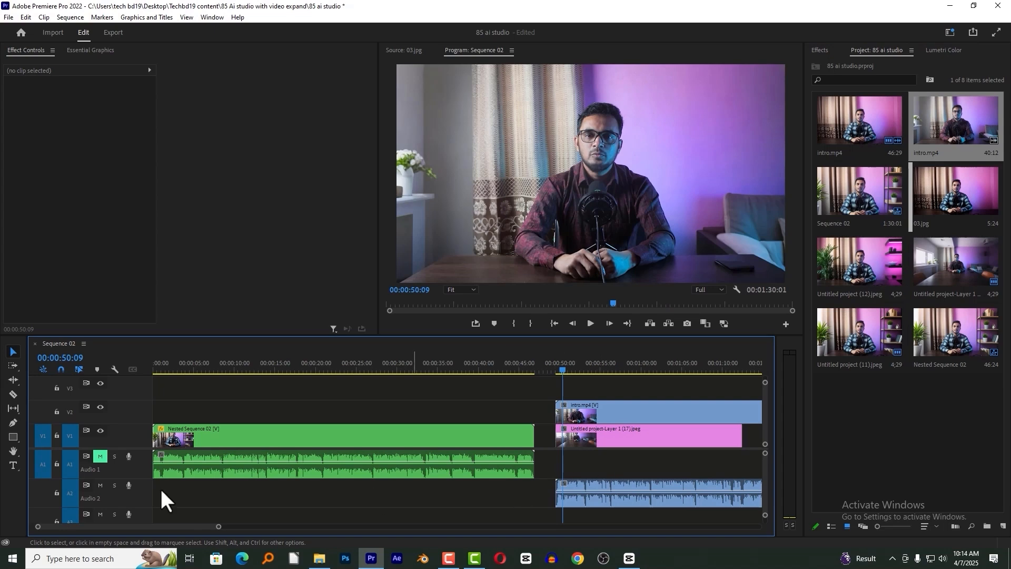
pyautogui.click(99, 485)
# Step: Extend the V1 still so that it ends together with intro.mp4 at 1:30:01
pyautogui.moveTo(197, 523); pyautogui.dragTo(239, 523)
pyautogui.moveTo(355, 435); pyautogui.dragTo(501, 436)
pyautogui.click(412, 363)
pyautogui.click(358, 427)
# Step: Slide intro.mp4 on V2 off to view the still alone, and align it with the still's start again
pyautogui.moveTo(289, 409); pyautogui.dragTo(470, 409)
pyautogui.click(309, 363)
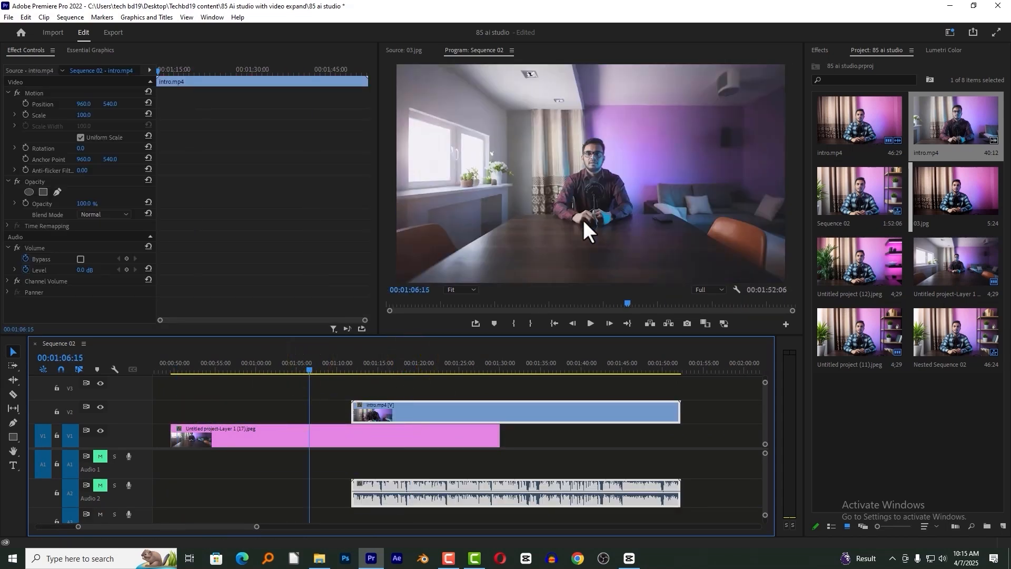
pyautogui.click(279, 428)
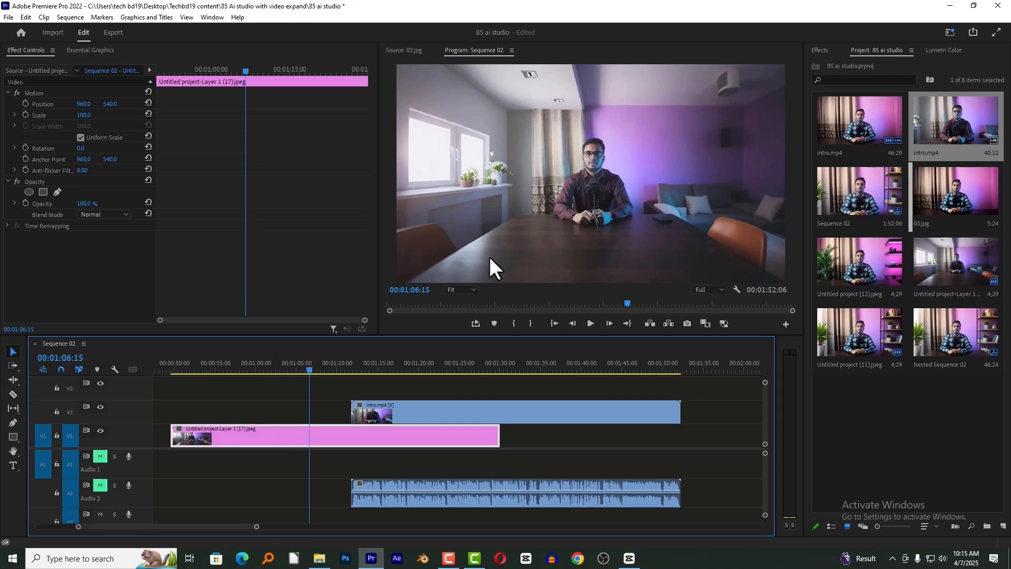
pyautogui.moveTo(404, 406); pyautogui.dragTo(237, 402)
# Step: Set intro.mp4's scale to 50 and scrub to about 55 seconds to check its alignment with the still
pyautogui.click(255, 363)
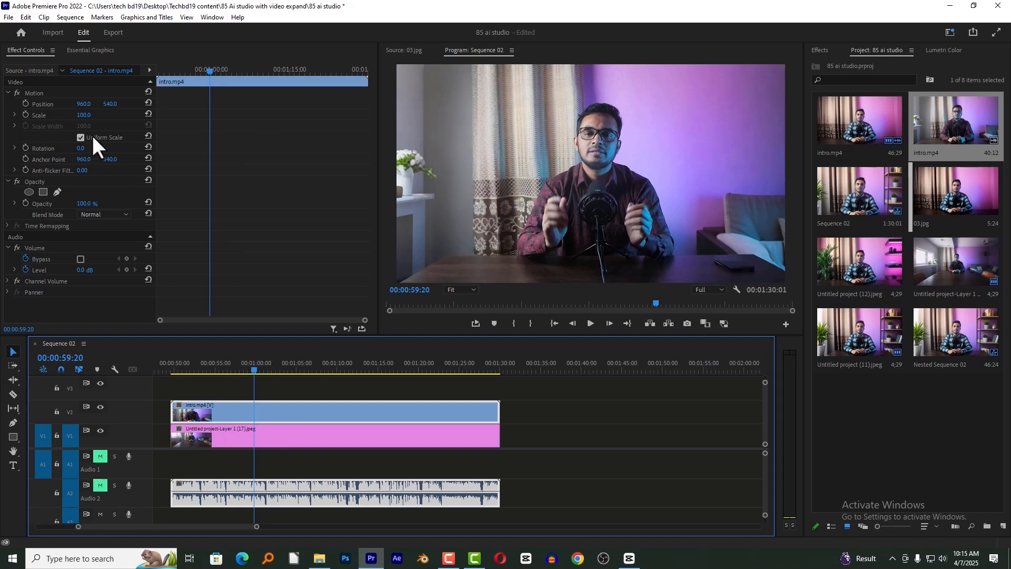
pyautogui.click(84, 115)
pyautogui.write('50')
pyautogui.press('Return')
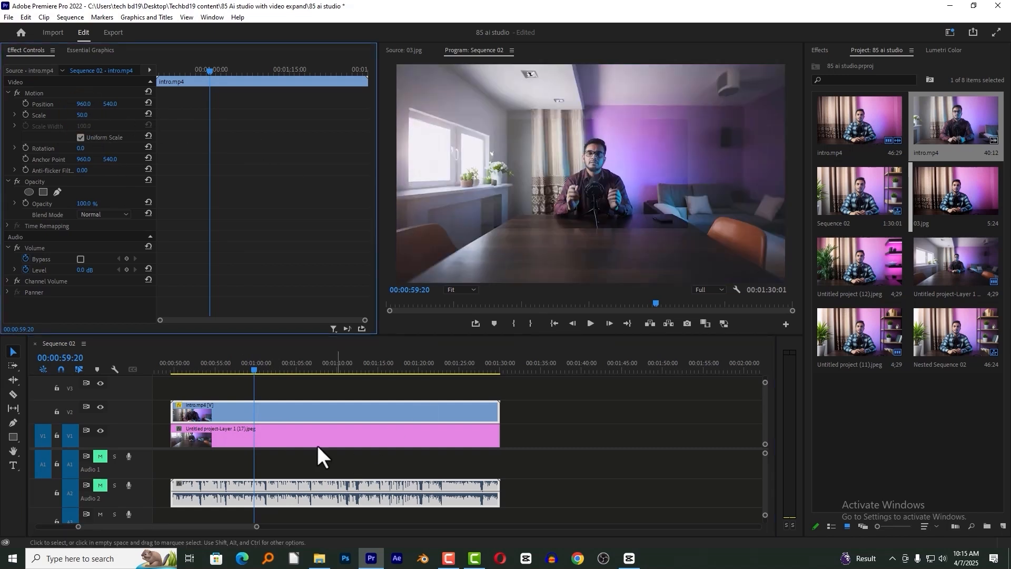
pyautogui.click(315, 429)
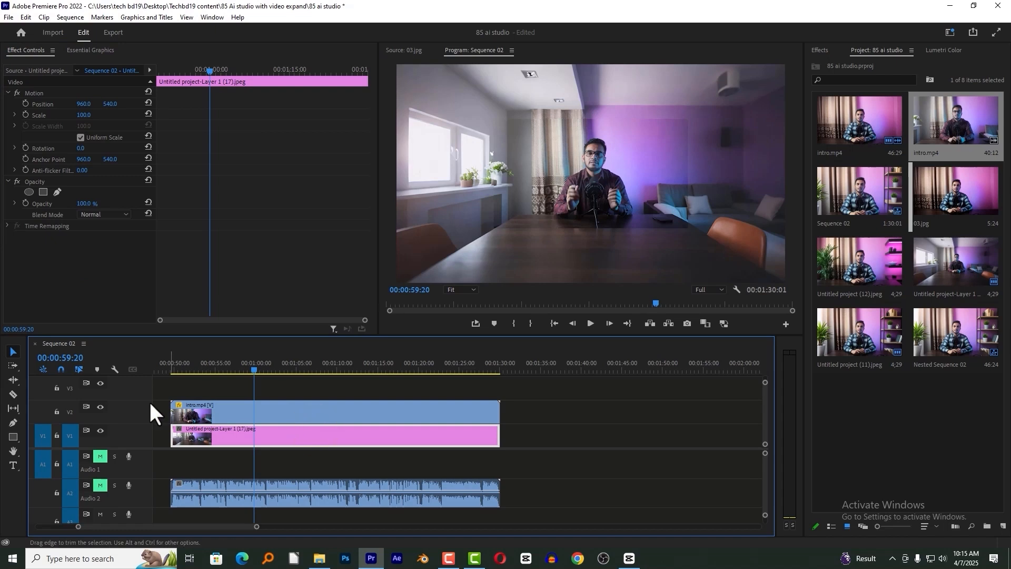
pyautogui.moveTo(184, 364); pyautogui.dragTo(217, 368)
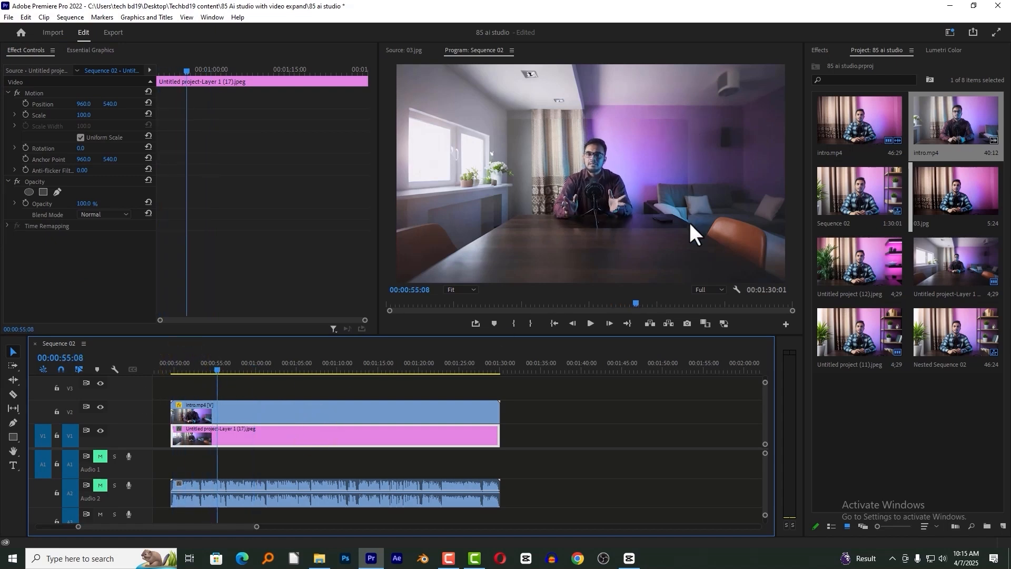
# Step: Add a four-point polygon opacity mask to intro.mp4 and, with V1 hidden, stretch its corners into a box around the man
pyautogui.click(243, 405)
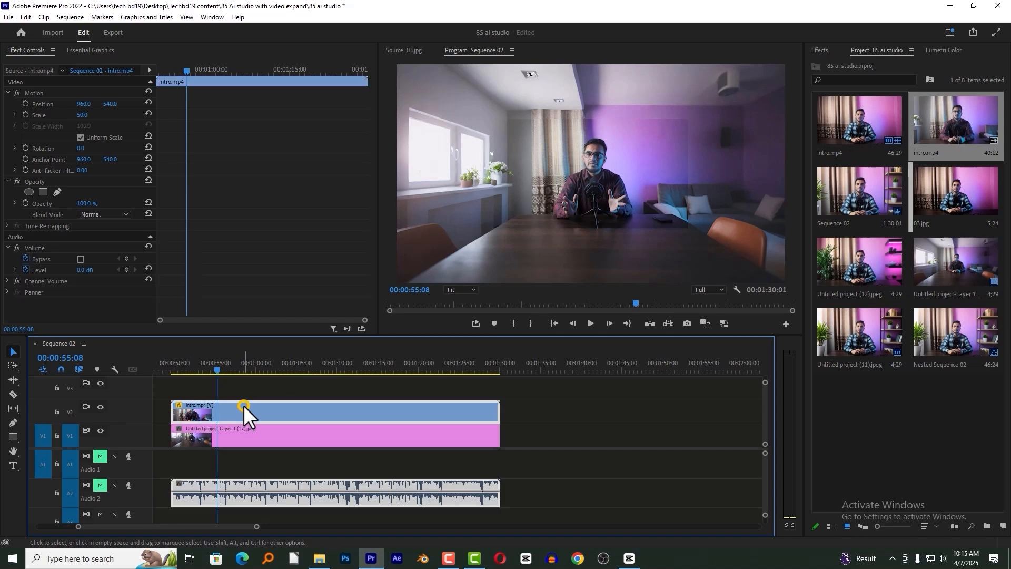
pyautogui.click(34, 182)
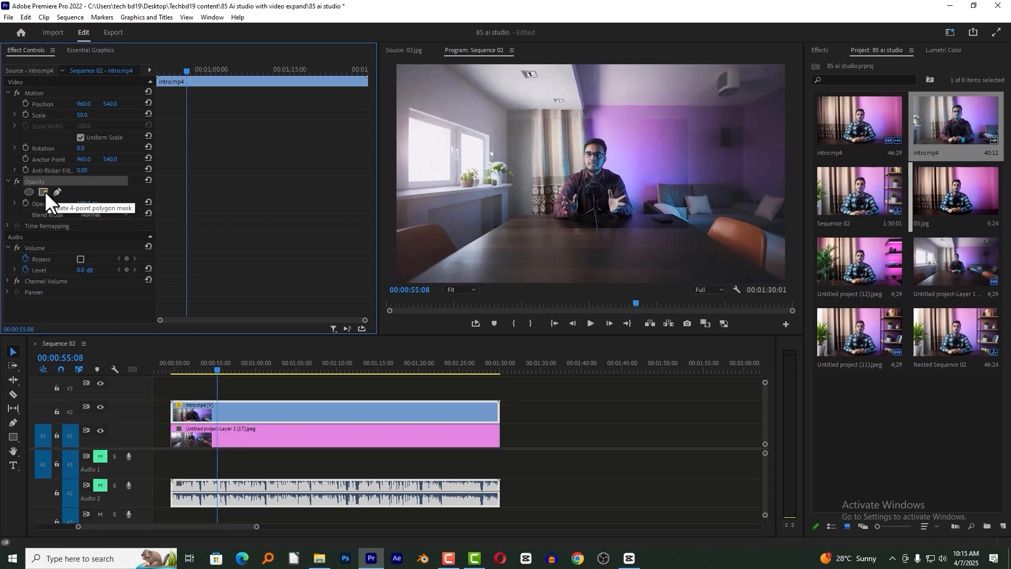
pyautogui.click(45, 191)
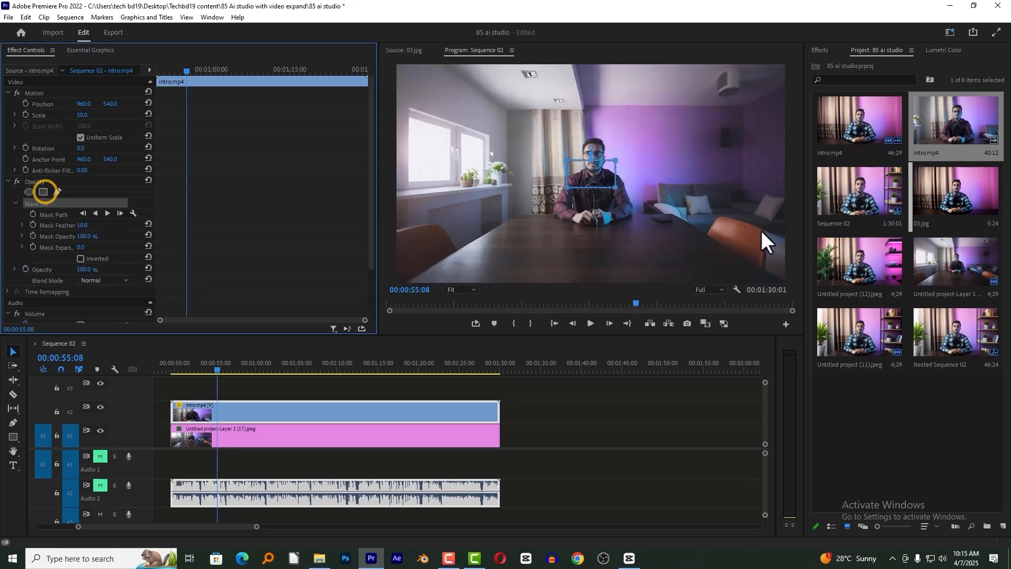
pyautogui.click(99, 429)
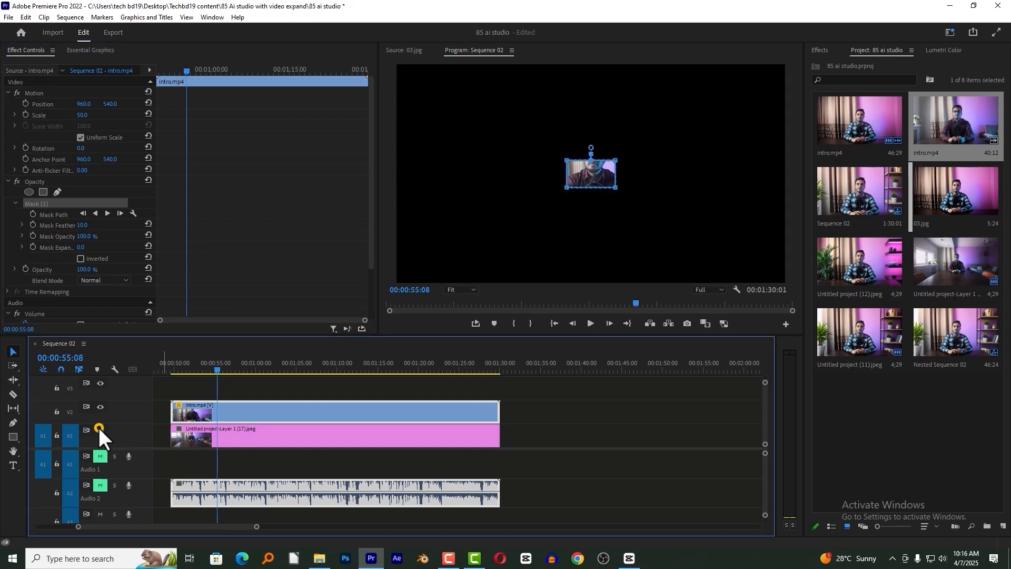
pyautogui.moveTo(616, 187); pyautogui.dragTo(658, 222)
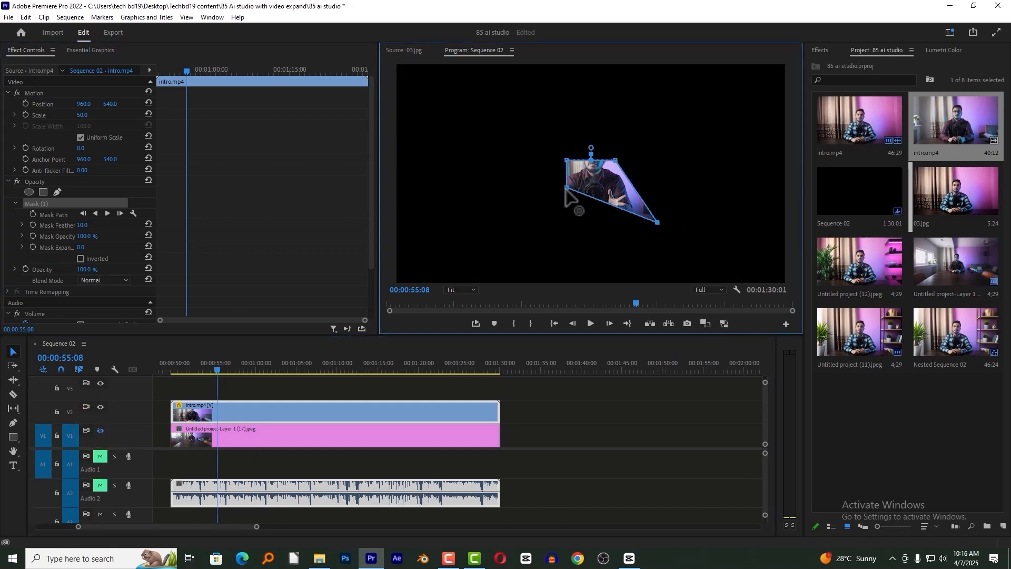
pyautogui.moveTo(566, 189); pyautogui.dragTo(508, 235)
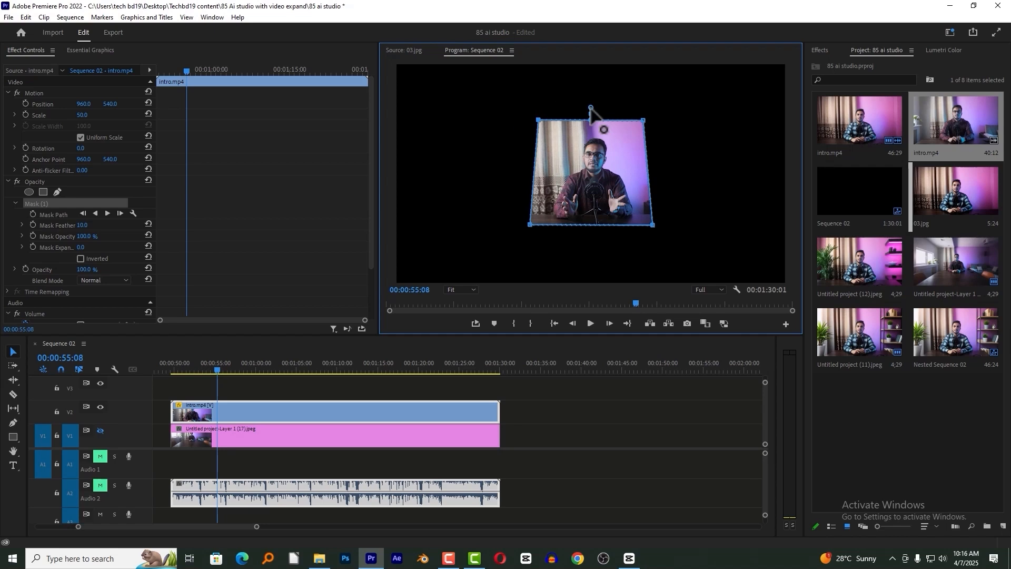
# Step: Set the mask feather on intro.mp4 to 87.5 and play back the composite with V1 visible again
pyautogui.moveTo(590, 107); pyautogui.dragTo(591, 99)
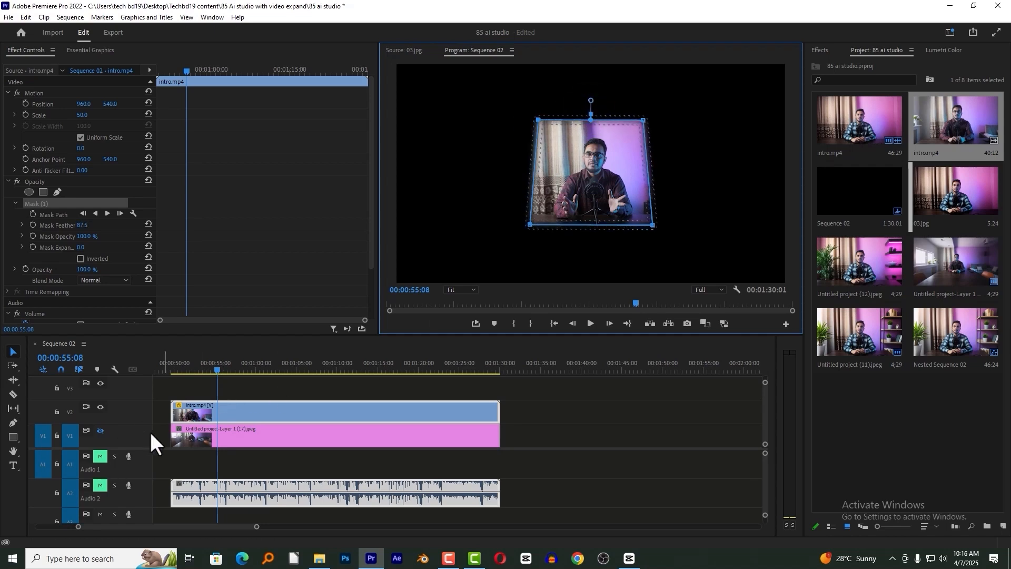
pyautogui.click(100, 431)
pyautogui.click(218, 390)
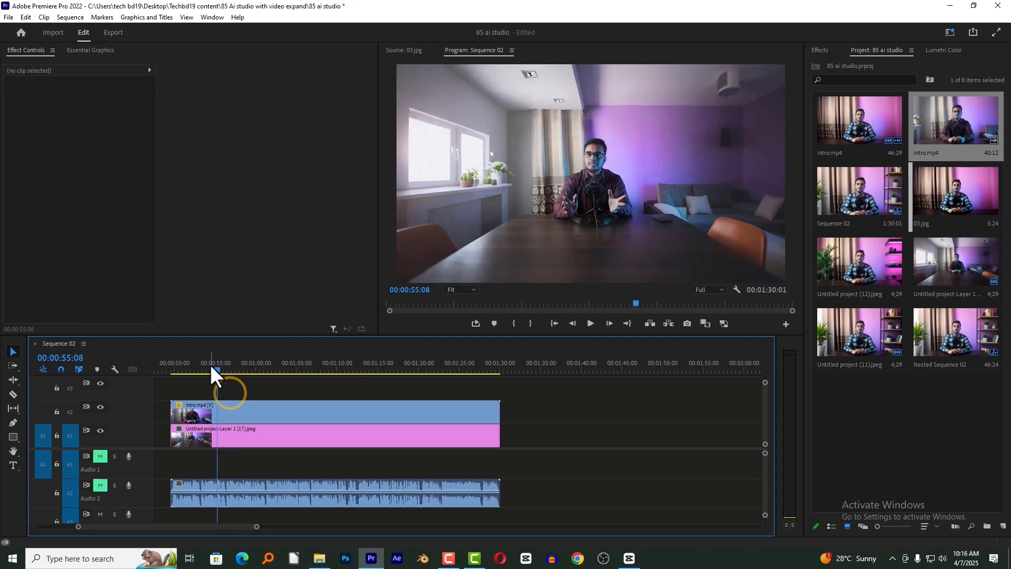
pyautogui.press('space')
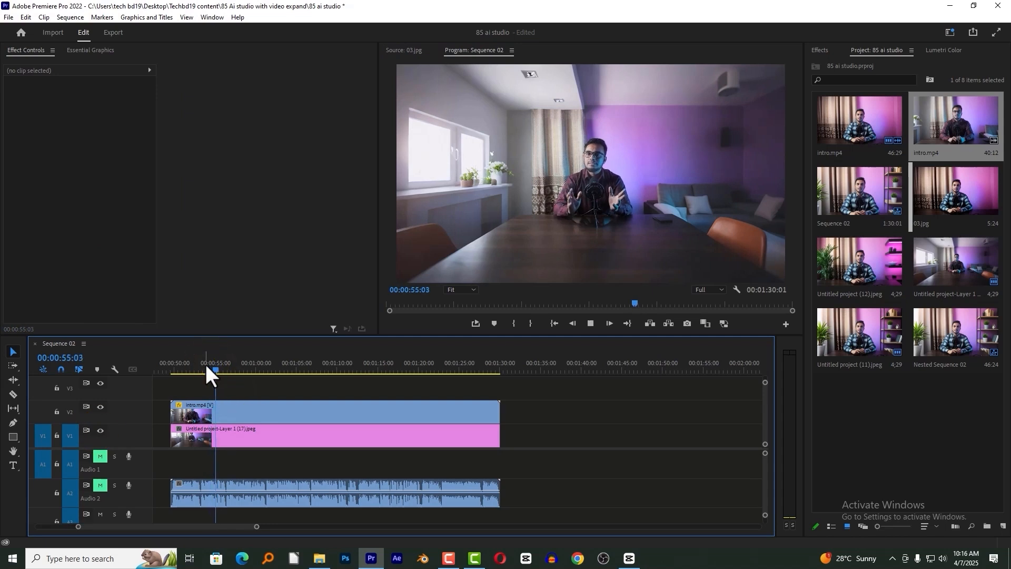
pyautogui.click(330, 408)
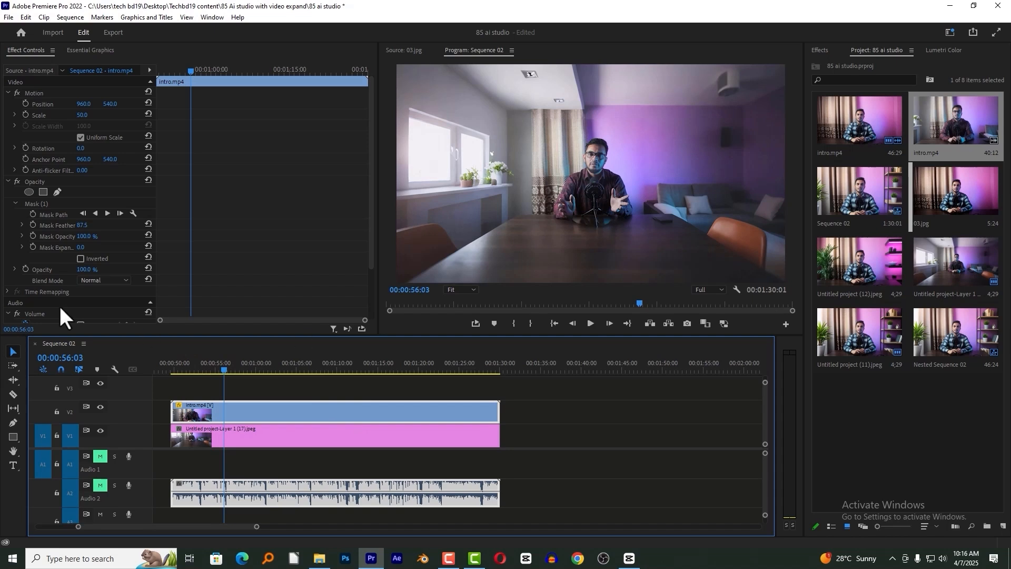
# Step: Adjust the lower corners of intro.mp4's mask just below the man's hands, set its feather to 46, and play back the composite
pyautogui.click(33, 203)
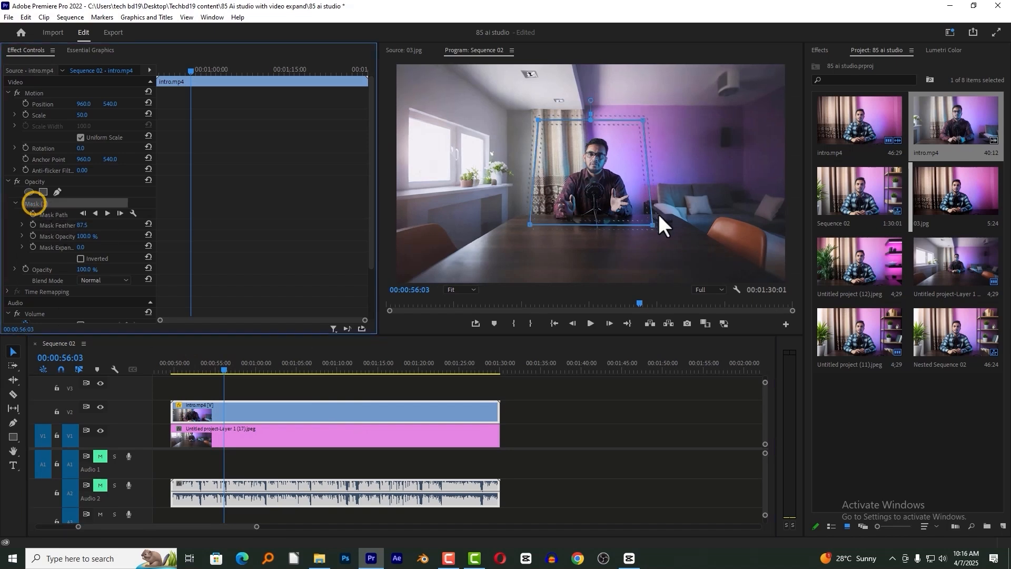
pyautogui.moveTo(653, 226); pyautogui.dragTo(653, 242)
pyautogui.moveTo(530, 225)
pyautogui.mouseDown()
pyautogui.moveTo(524, 251)
pyautogui.moveTo(529, 229)
pyautogui.mouseUp()
pyautogui.moveTo(653, 239); pyautogui.dragTo(653, 225)
pyautogui.moveTo(529, 231); pyautogui.dragTo(527, 226)
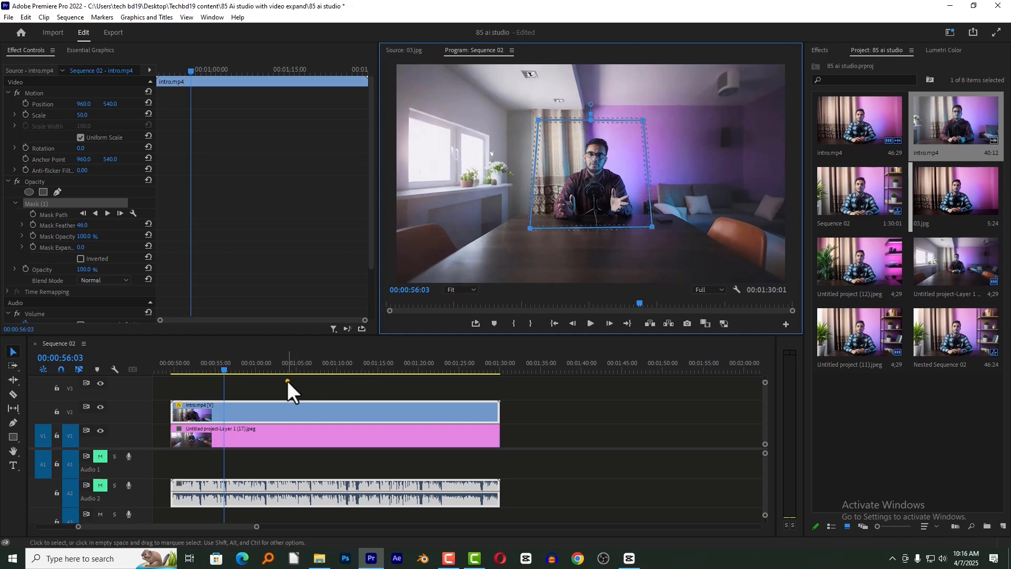
pyautogui.click(287, 381)
pyautogui.press('space')
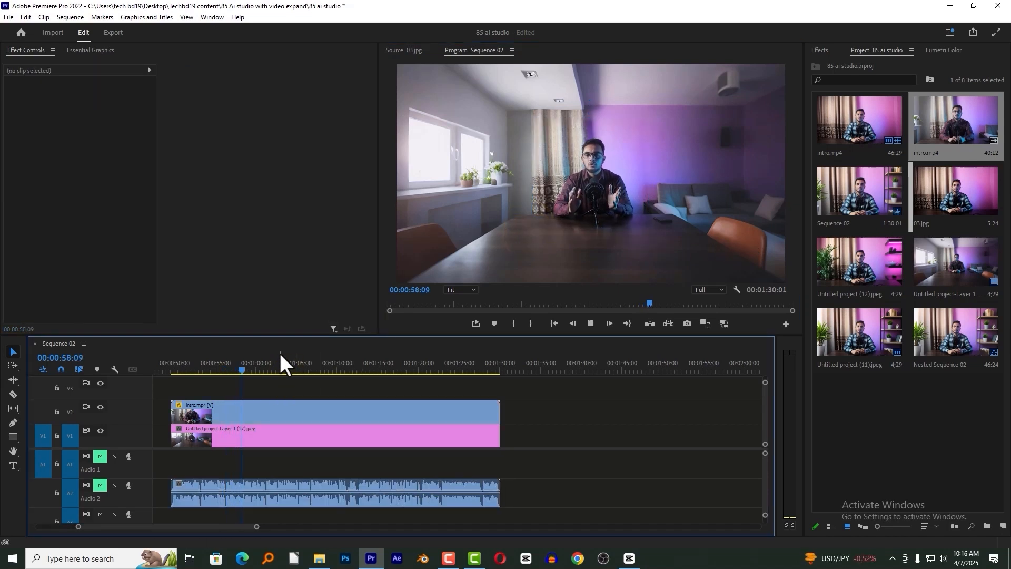
# Step: Nest intro.mp4 and the room still beneath it together as Nested Sequence 03
pyautogui.click(350, 402)
pyautogui.click(205, 370)
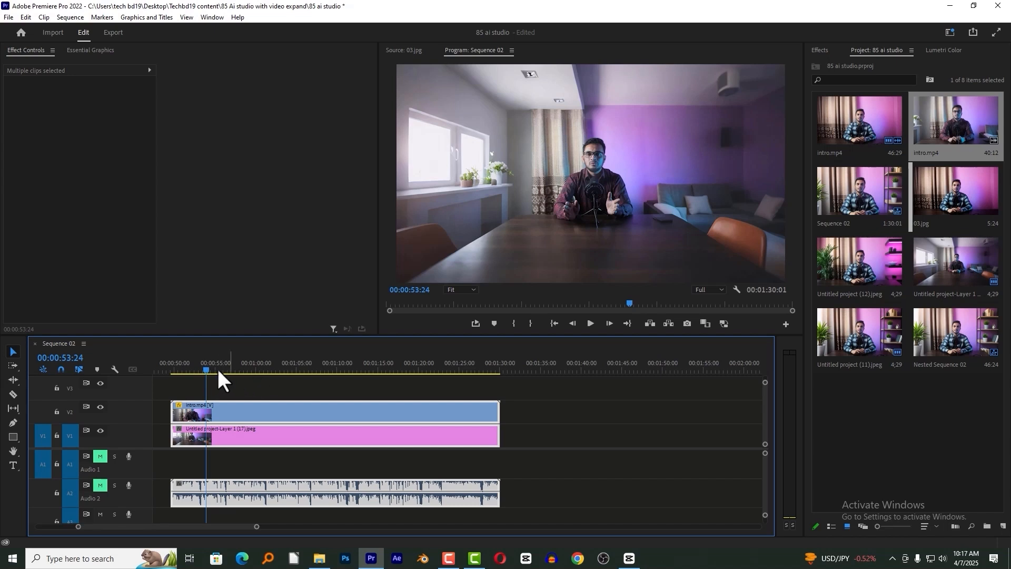
pyautogui.click(223, 388)
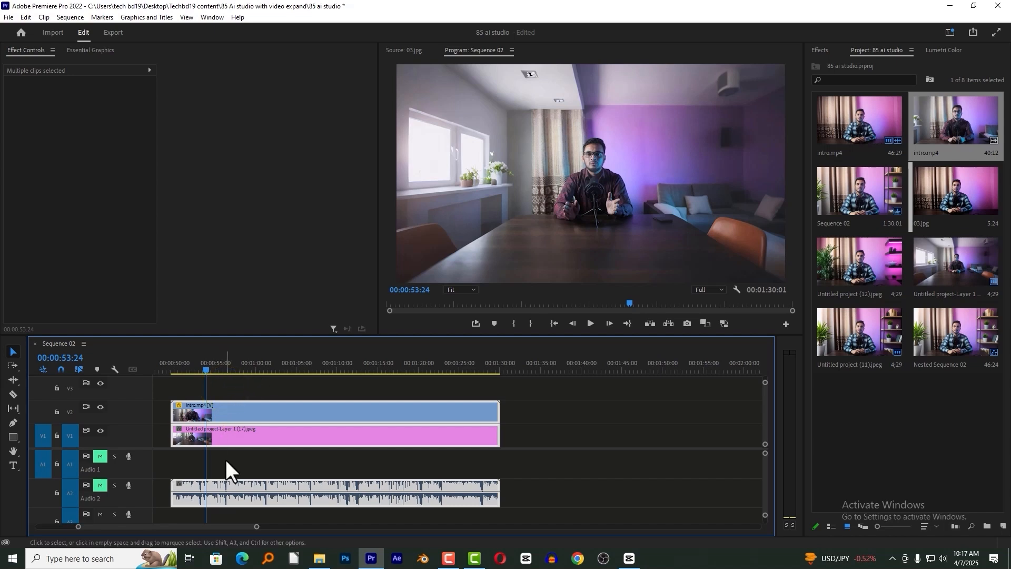
pyautogui.click(236, 390)
pyautogui.moveTo(258, 384); pyautogui.dragTo(258, 443)
pyautogui.rightClick(263, 417)
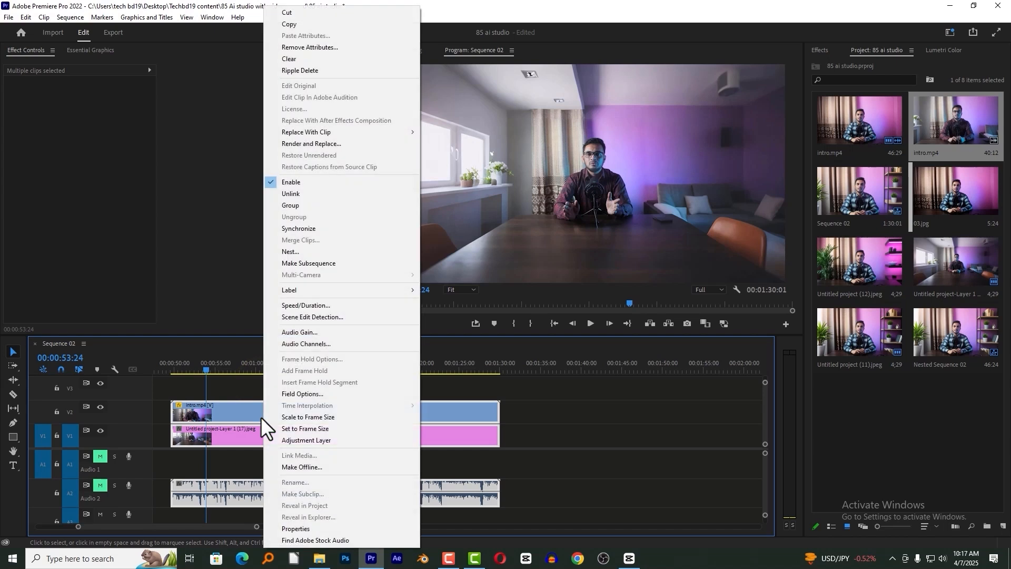
pyautogui.click(293, 253)
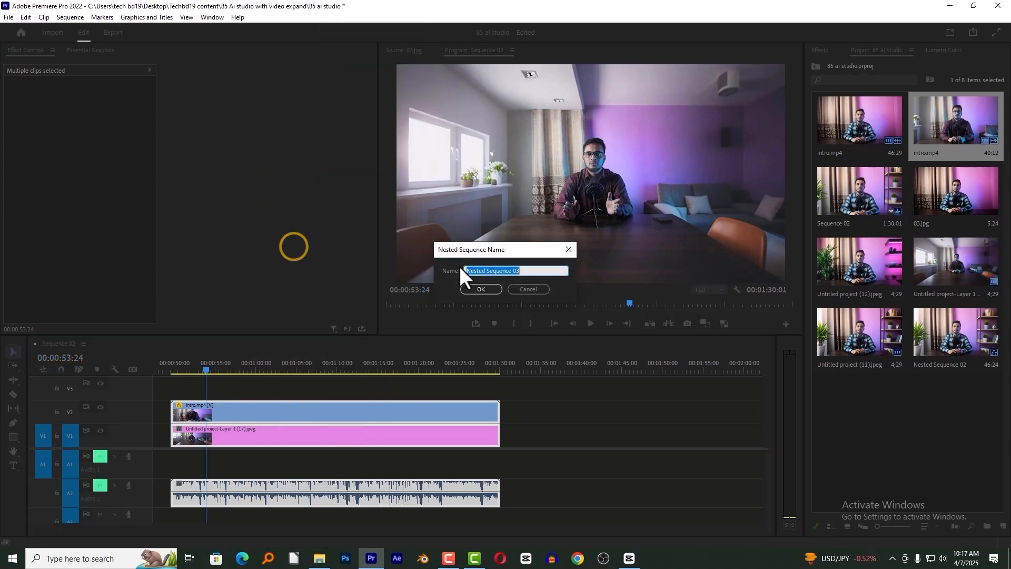
pyautogui.click(479, 292)
# Step: Start position and scale keyframing at the beginning of Nested Sequence 03, at 00:00:49:14, keeping scale 100 and position 960, 540
pyautogui.moveTo(197, 363); pyautogui.dragTo(178, 365)
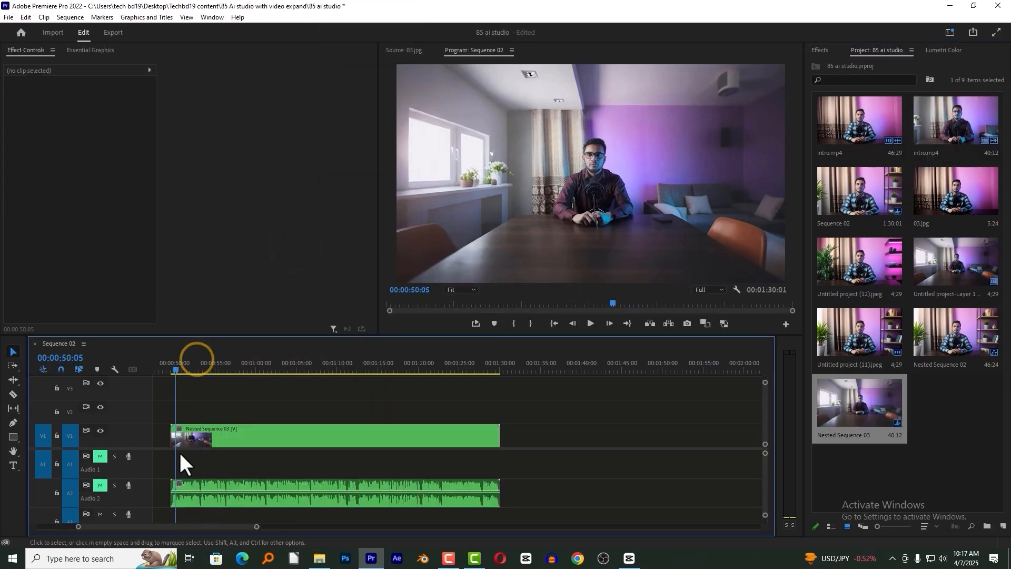
pyautogui.click(180, 435)
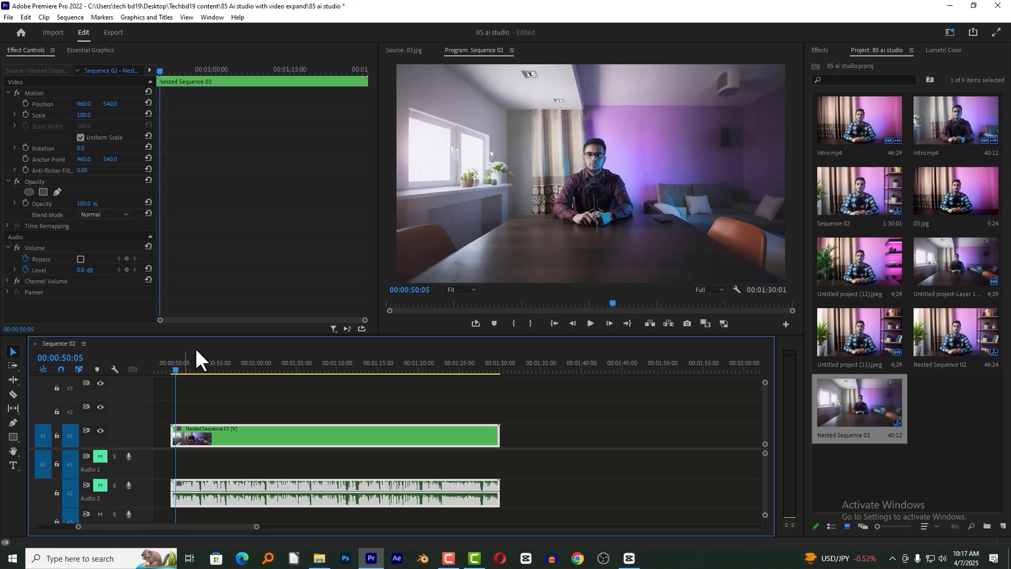
pyautogui.press('Up')
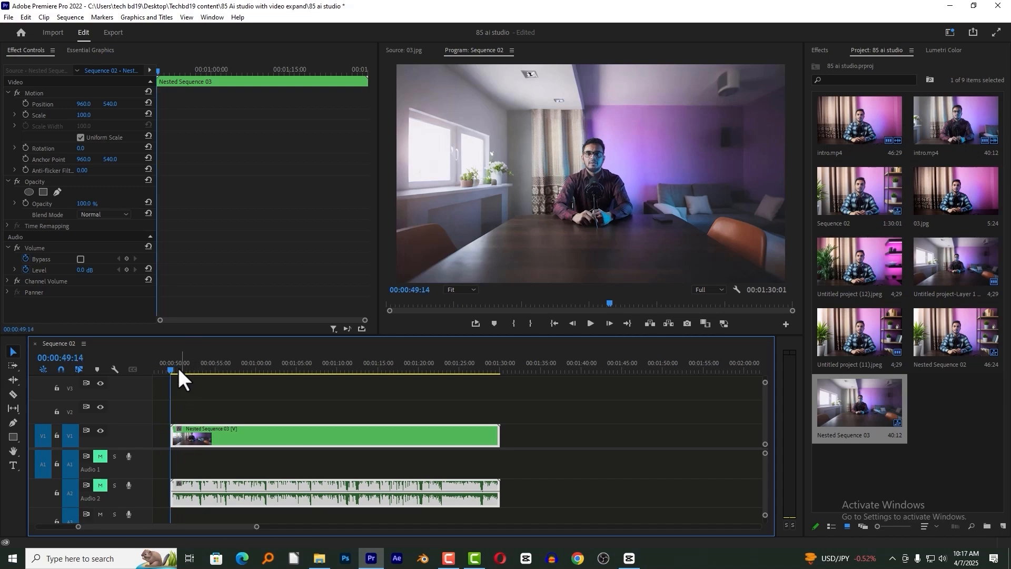
pyautogui.click(25, 115)
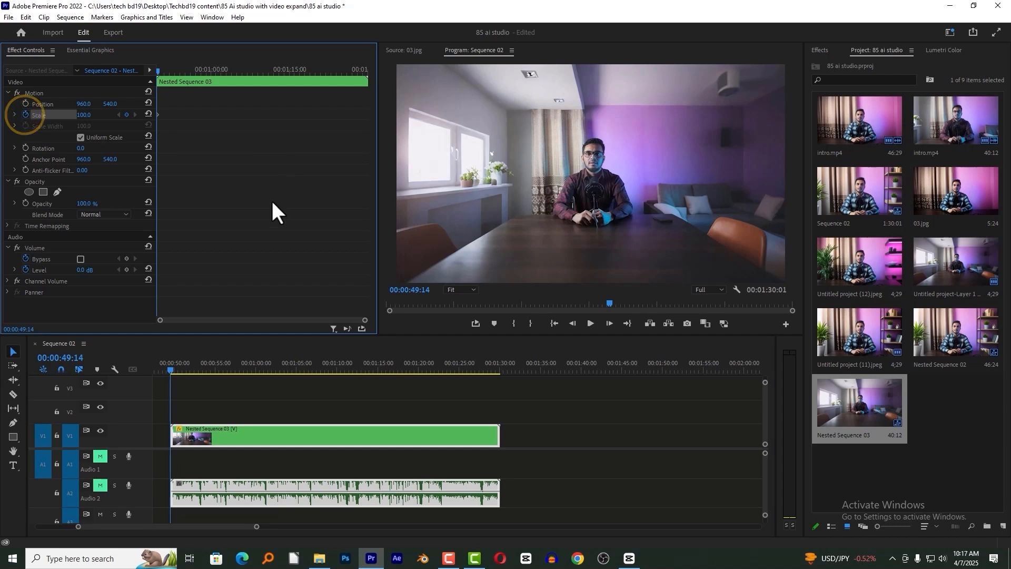
pyautogui.click(23, 103)
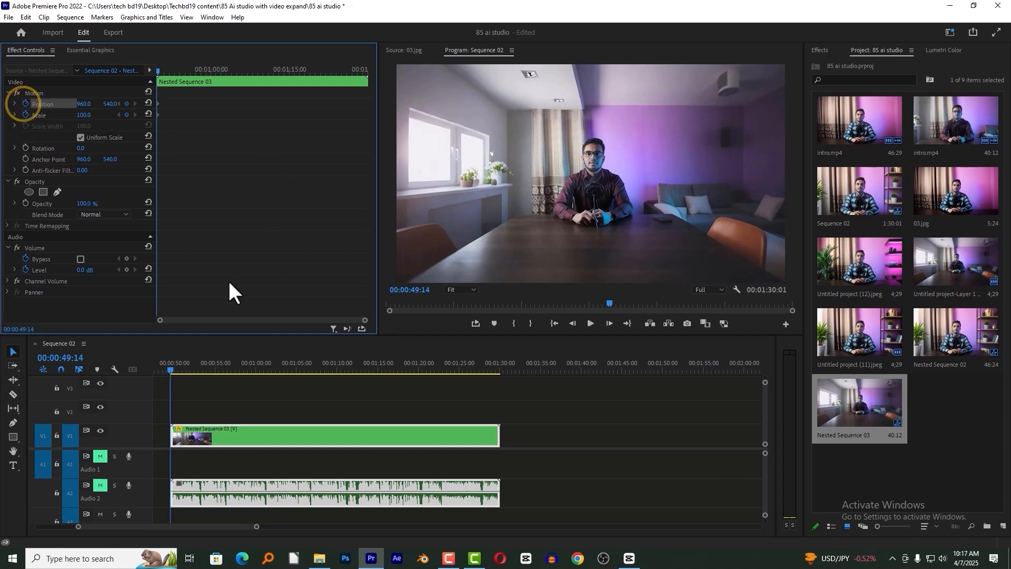
pyautogui.click(566, 273)
pyautogui.click(160, 71)
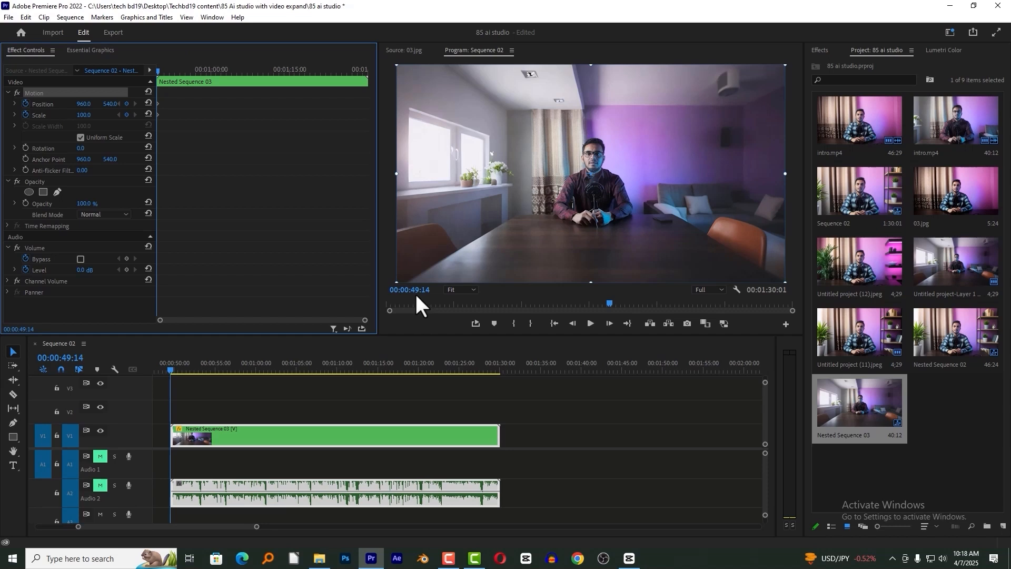
# Step: At 00:00:50:14, enlarge Nested Sequence 03 to scale 197.8 and reposition it to about 944.4, 501 to keyframe the zoom-in
pyautogui.click(289, 406)
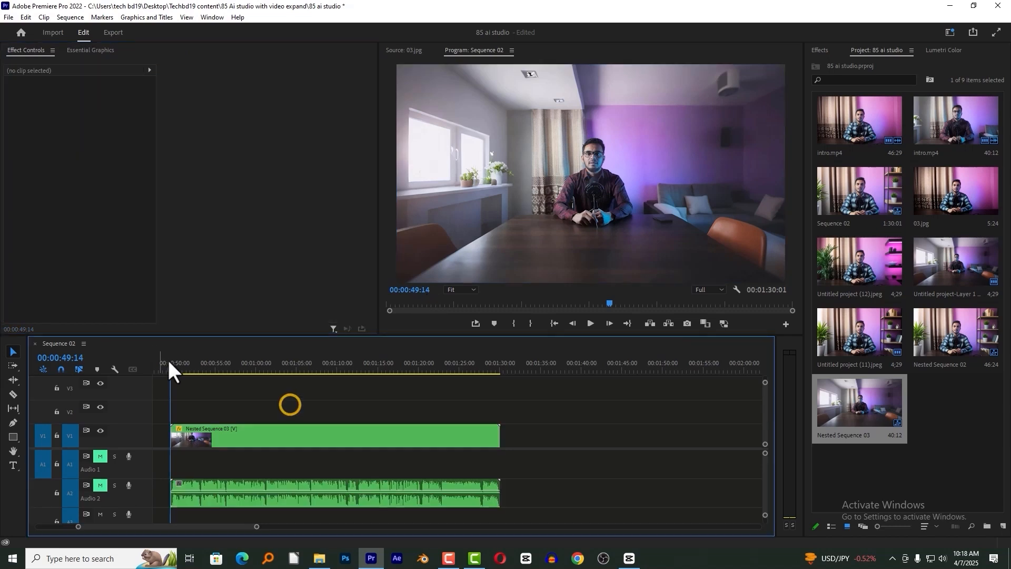
pyautogui.click(178, 365)
pyautogui.moveTo(179, 365); pyautogui.dragTo(179, 365)
pyautogui.press('Right')
pyautogui.click(250, 436)
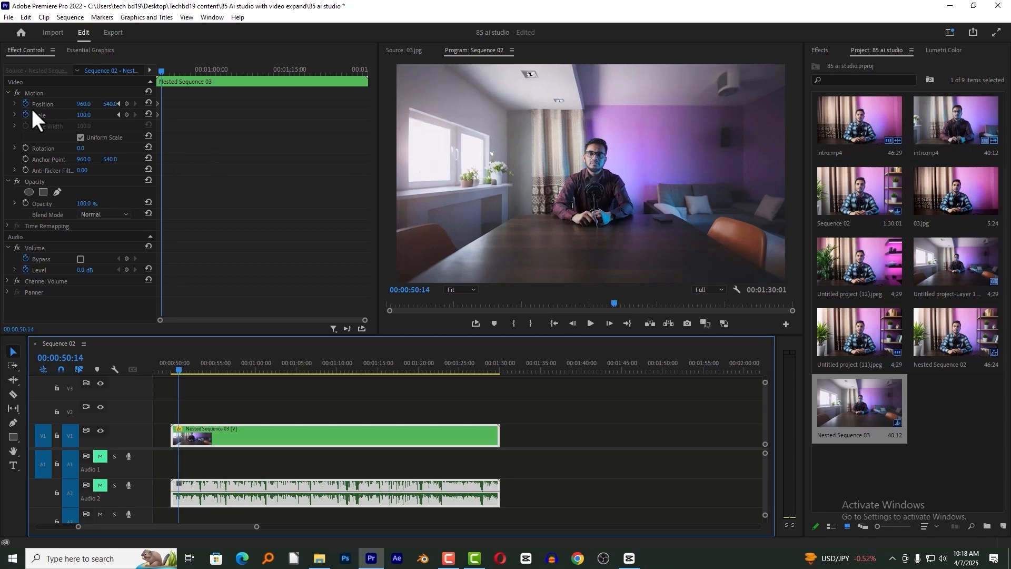
pyautogui.click(642, 172)
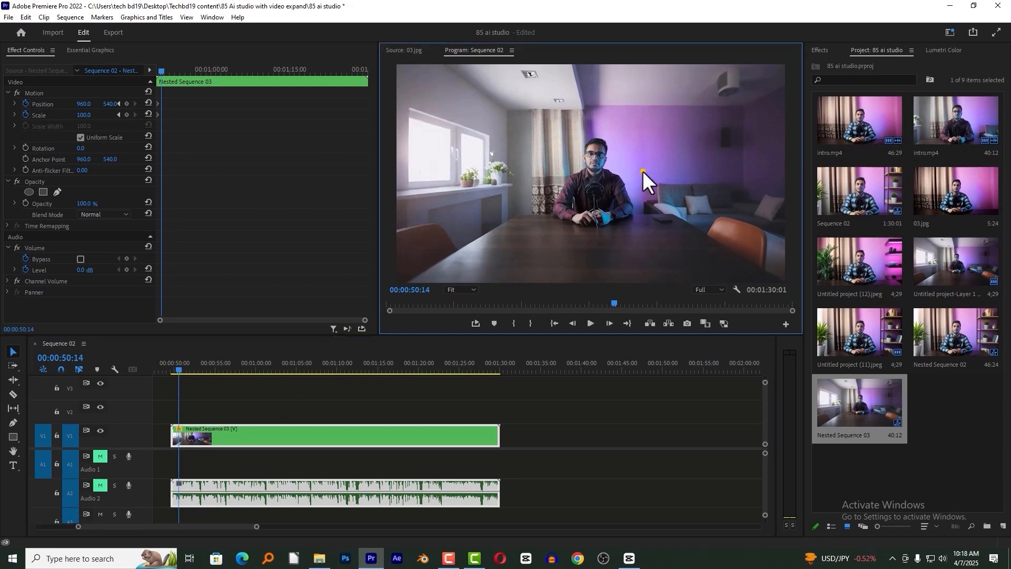
pyautogui.moveTo(785, 283); pyautogui.dragTo(895, 390)
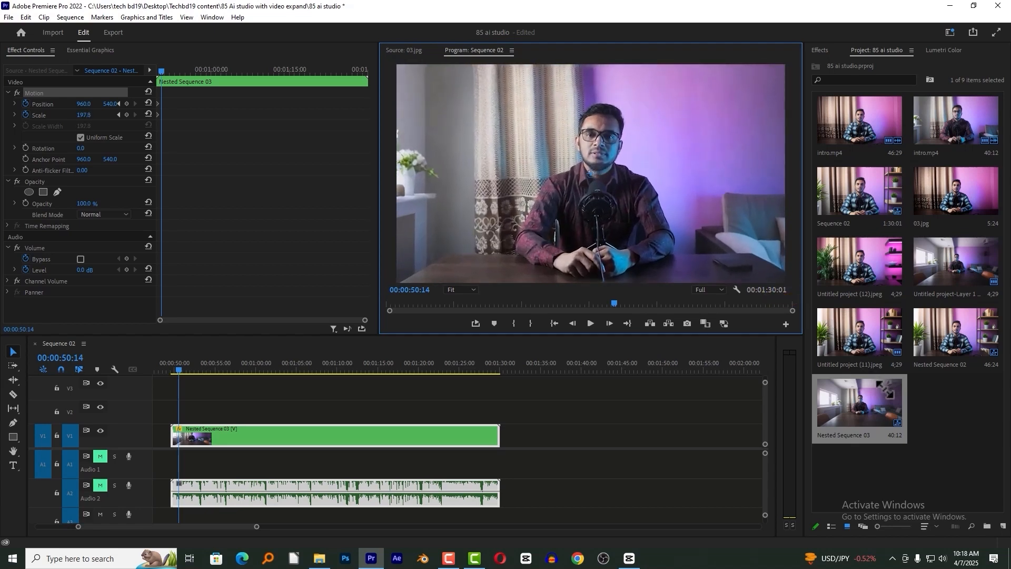
pyautogui.moveTo(666, 210); pyautogui.dragTo(662, 202)
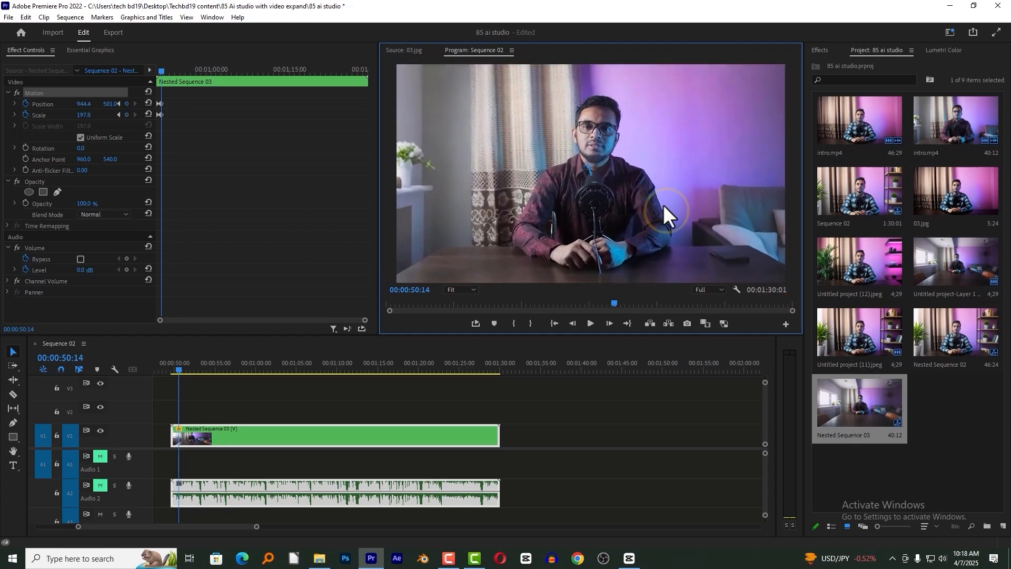
# Step: Play back the zoom-in from the start of Nested Sequence 03, checking it in full-screen view as well
pyautogui.click(177, 396)
pyautogui.click(176, 368)
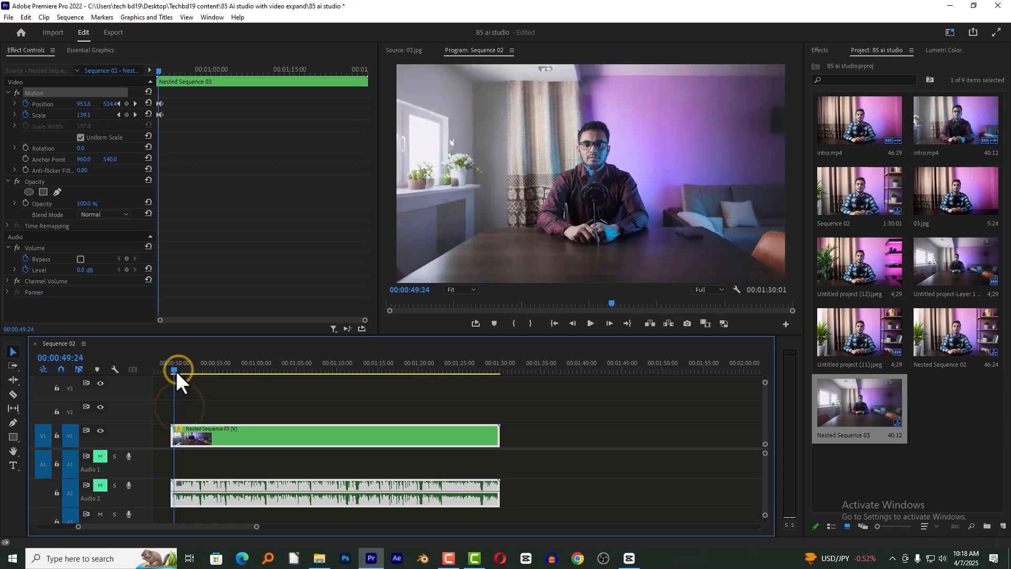
pyautogui.press('space')
pyautogui.scroll(5, 176, 371)
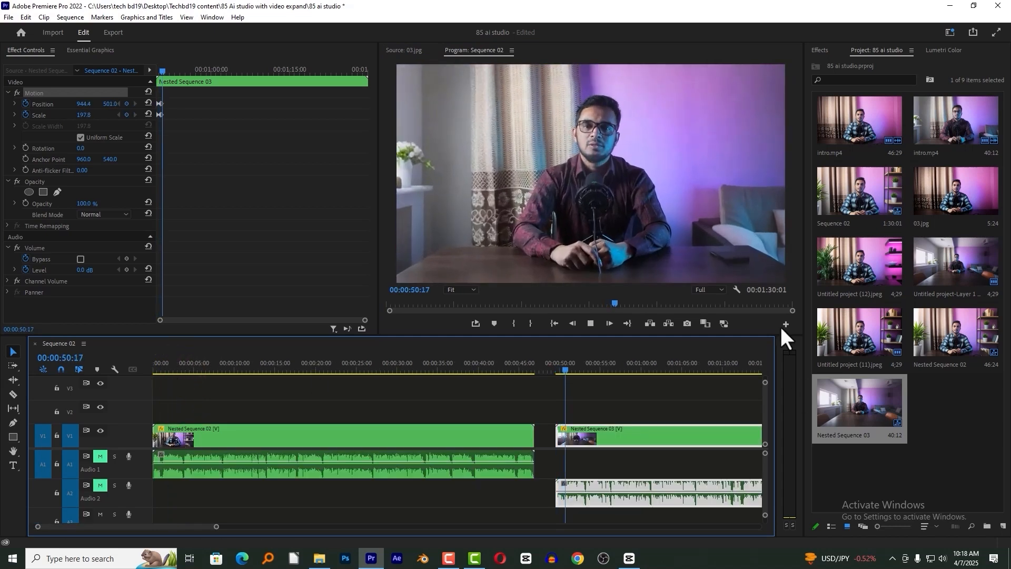
pyautogui.click(996, 33)
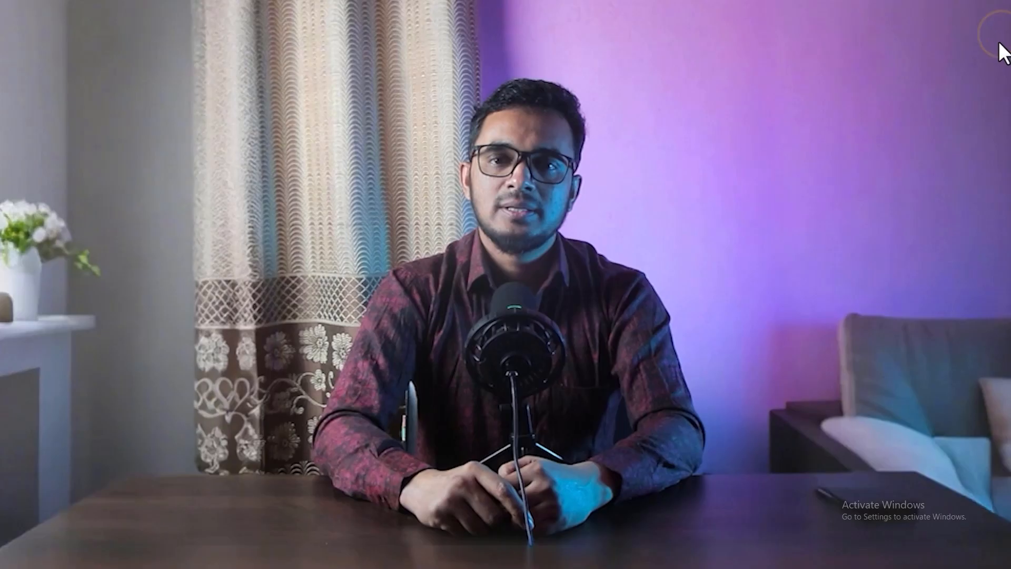
pyautogui.press('Escape')
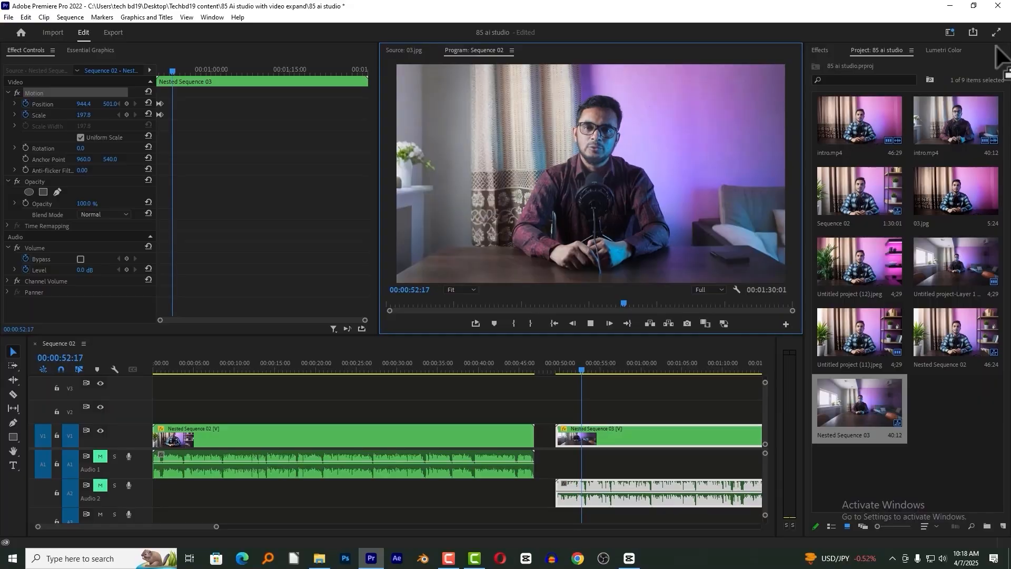
pyautogui.moveTo(568, 364); pyautogui.dragTo(559, 368)
pyautogui.press('space')
pyautogui.click(996, 32)
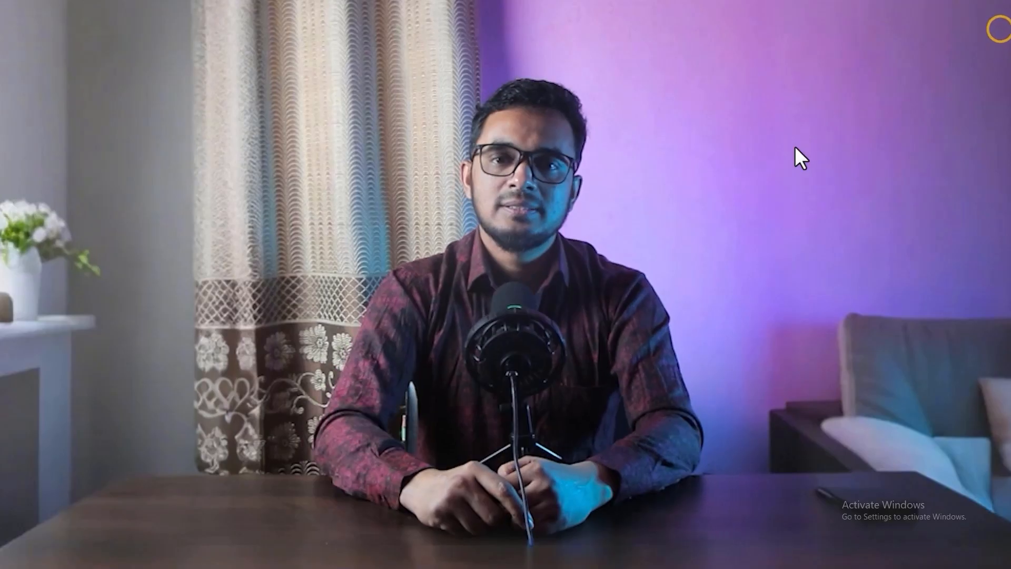
pyautogui.press('Escape')
pyautogui.press('space')
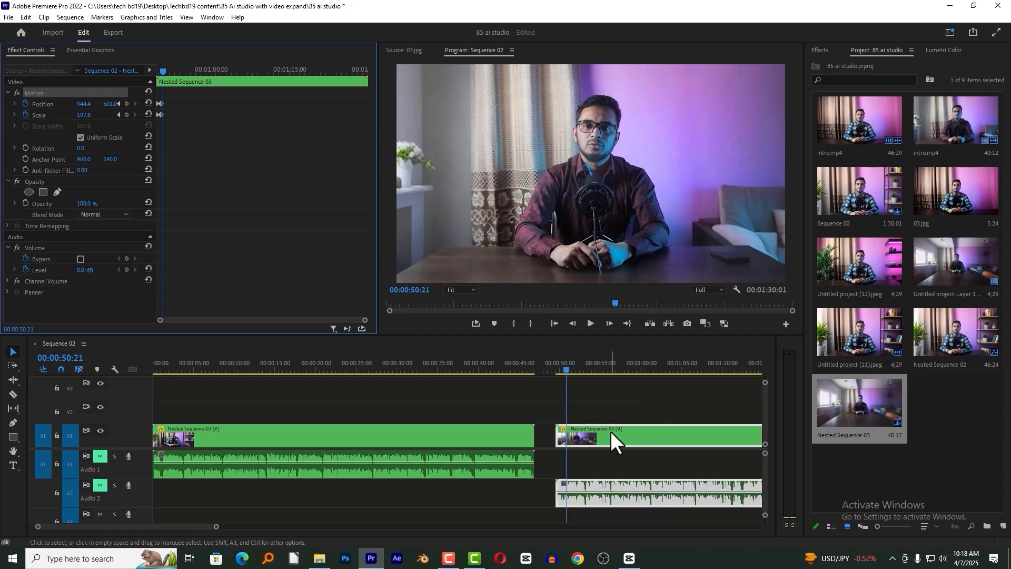
# Step: Undo the zoom keyframes and the nesting so intro.mp4 and the still are separate clips again
pyautogui.hotkey('ctrl', 'z')
pyautogui.hotkey('ctrl', 'z')
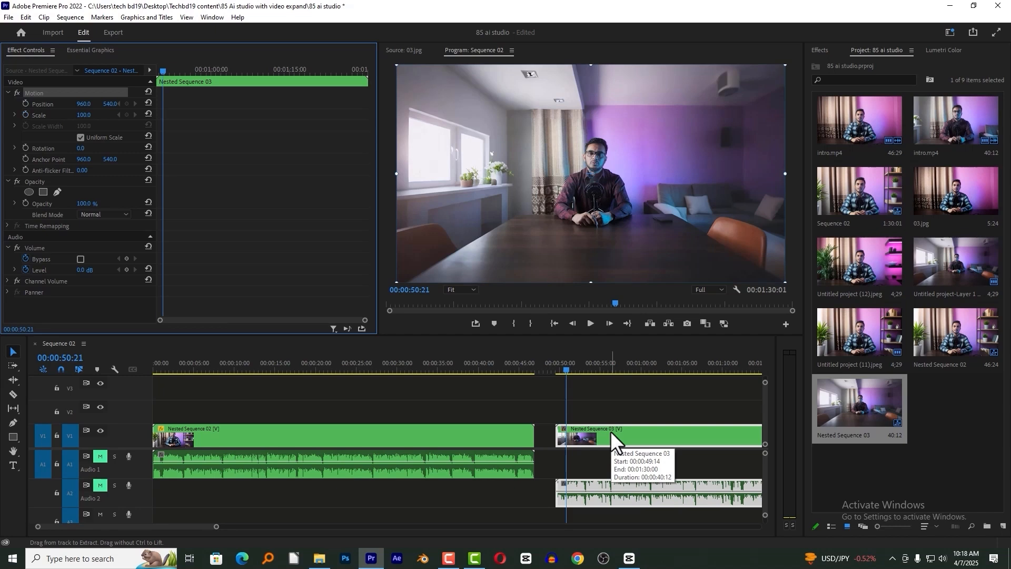
pyautogui.hotkey('ctrl', 'z')
pyautogui.click(614, 380)
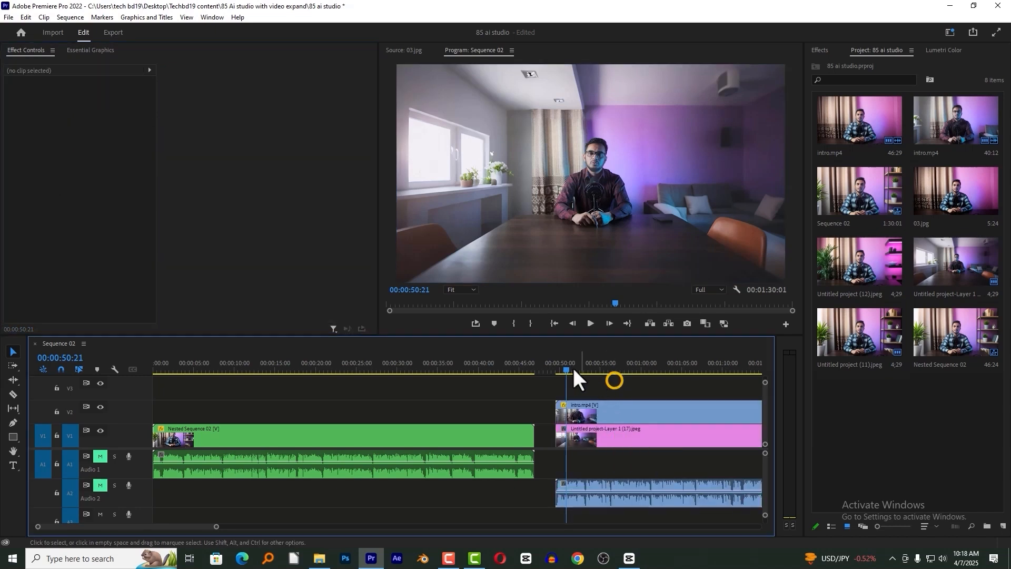
# Step: Delete the opacity mask from intro.mp4 on V2
pyautogui.click(576, 409)
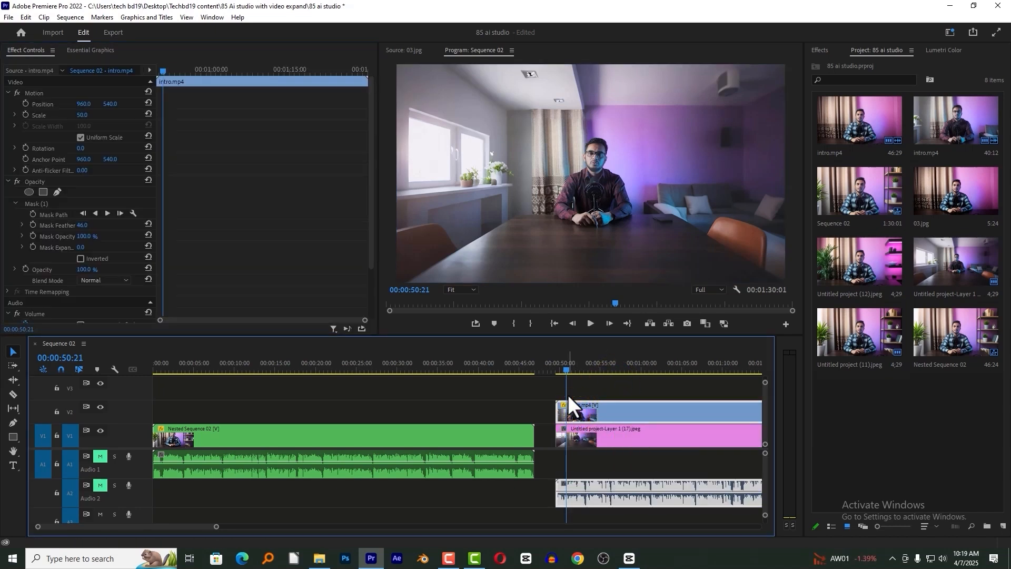
pyautogui.click(580, 381)
pyautogui.click(575, 413)
pyautogui.click(33, 202)
pyautogui.press('Delete')
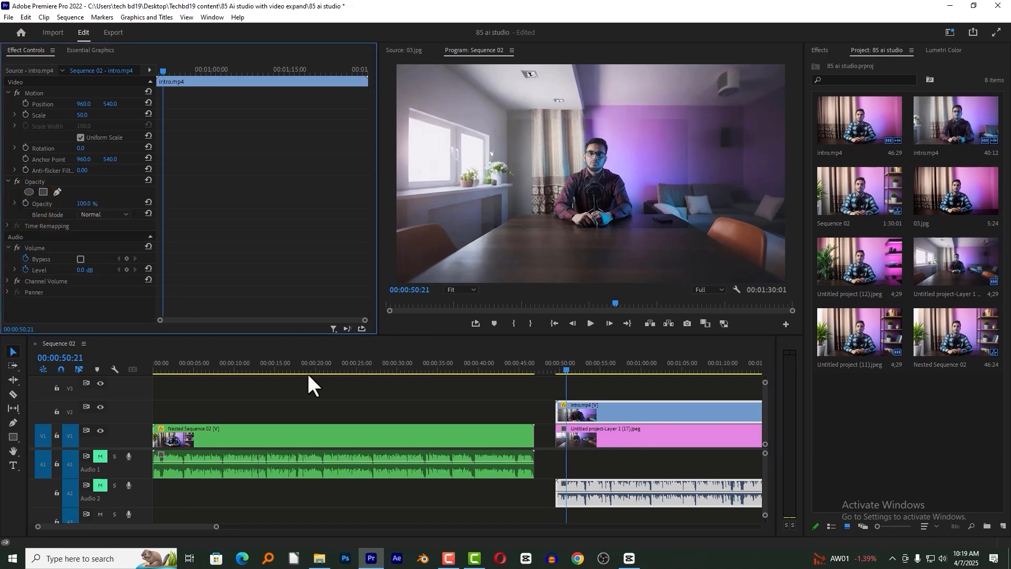
# Step: Set intro.mp4's scale to 100
pyautogui.click(619, 408)
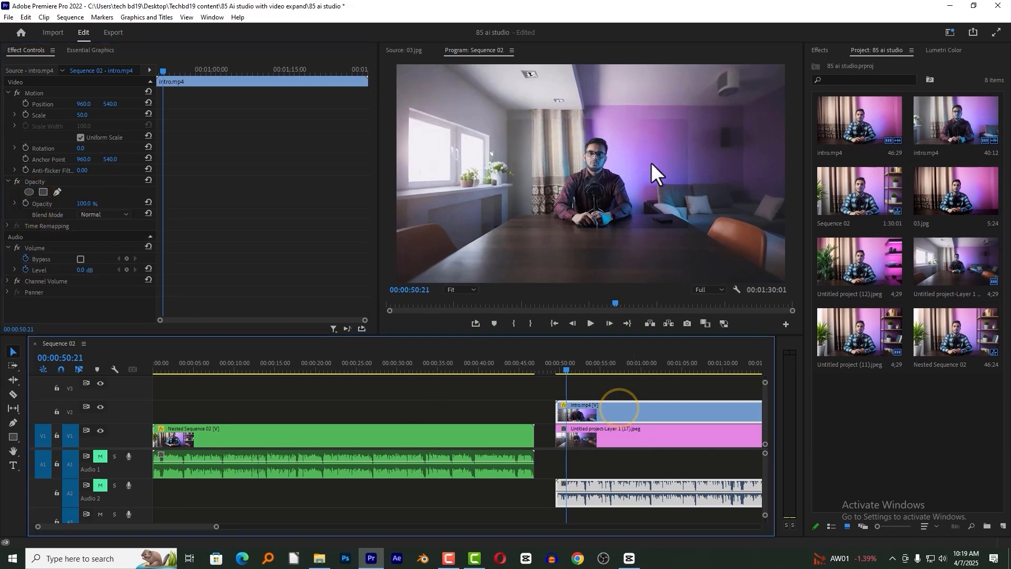
pyautogui.click(83, 116)
pyautogui.write('1')
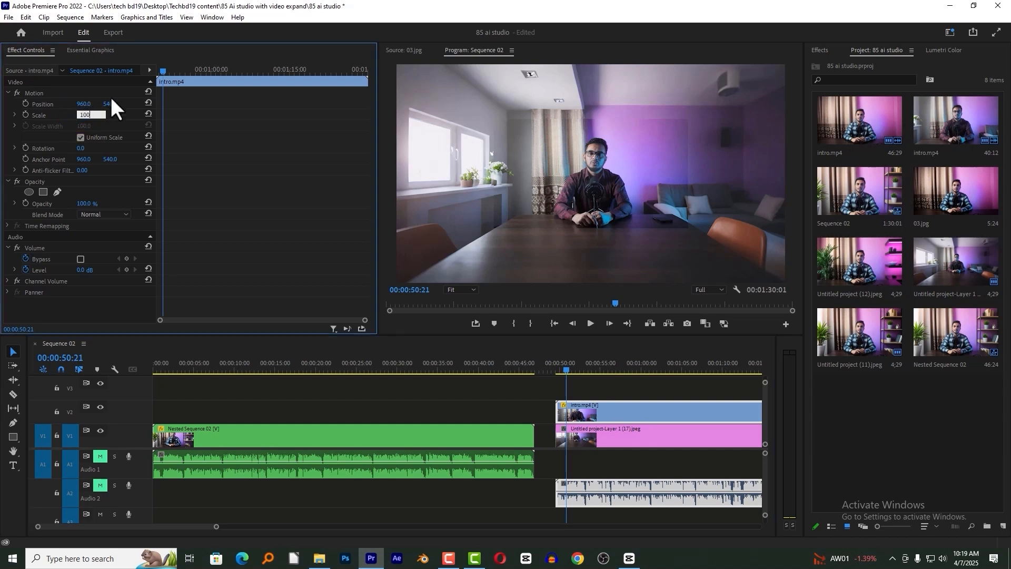
pyautogui.press('Return')
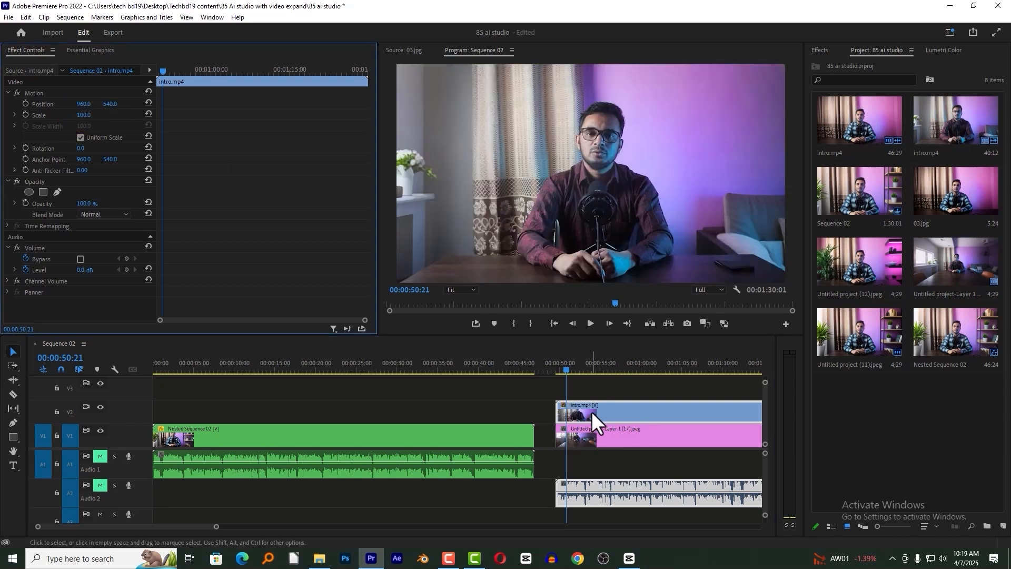
# Step: Shift intro.mp4 on V2 clear of the still's start and set the V1 still's scale to 200
pyautogui.moveTo(580, 412); pyautogui.dragTo(637, 407)
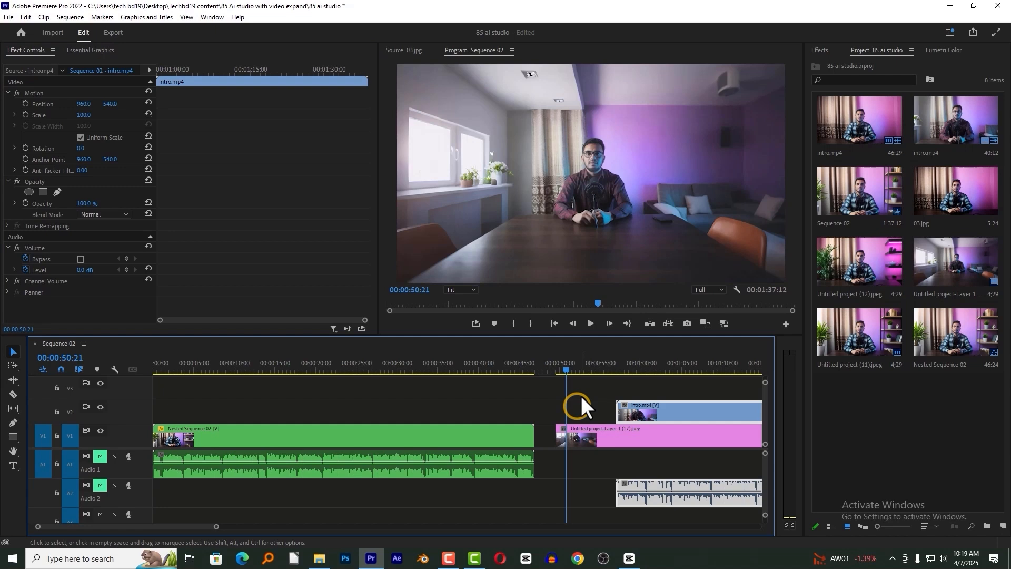
pyautogui.click(588, 435)
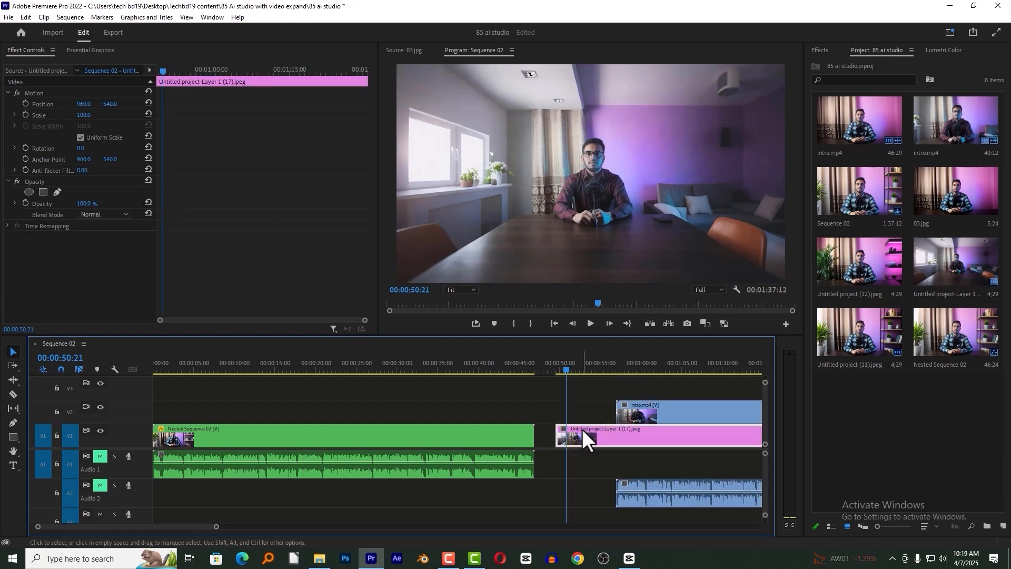
pyautogui.click(646, 415)
pyautogui.click(606, 428)
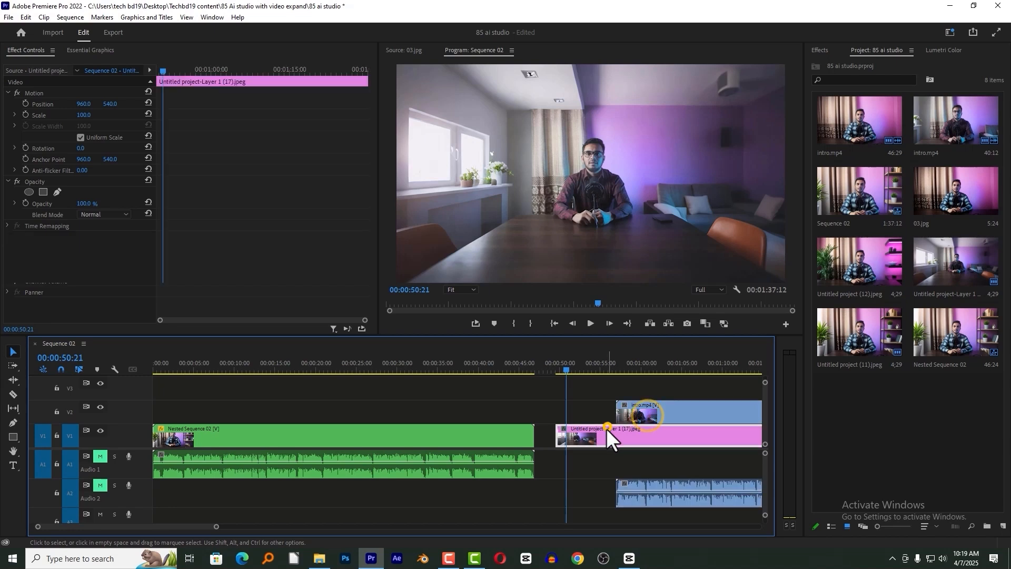
pyautogui.click(82, 115)
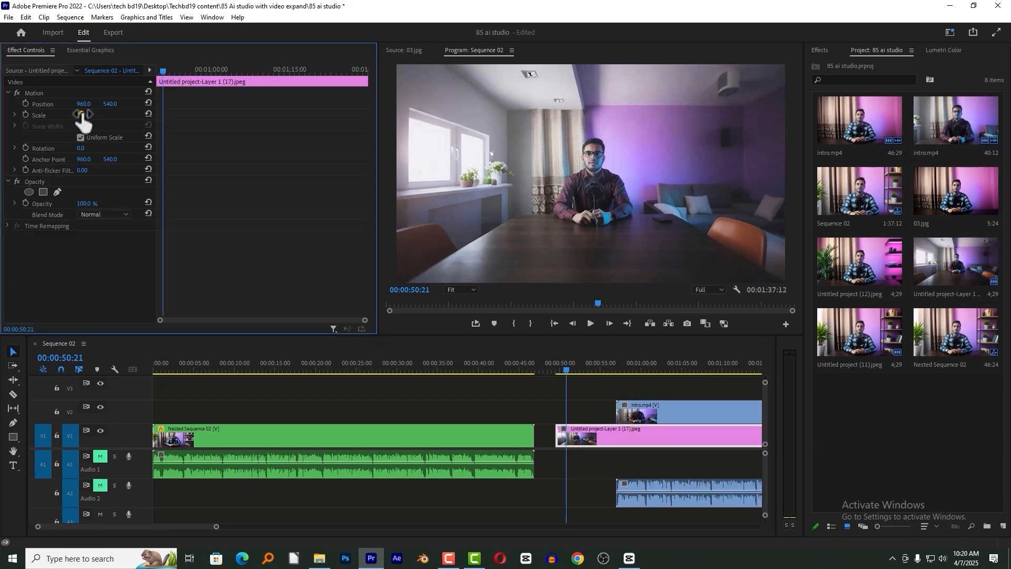
pyautogui.click(81, 115)
pyautogui.write('200')
pyautogui.press('Return')
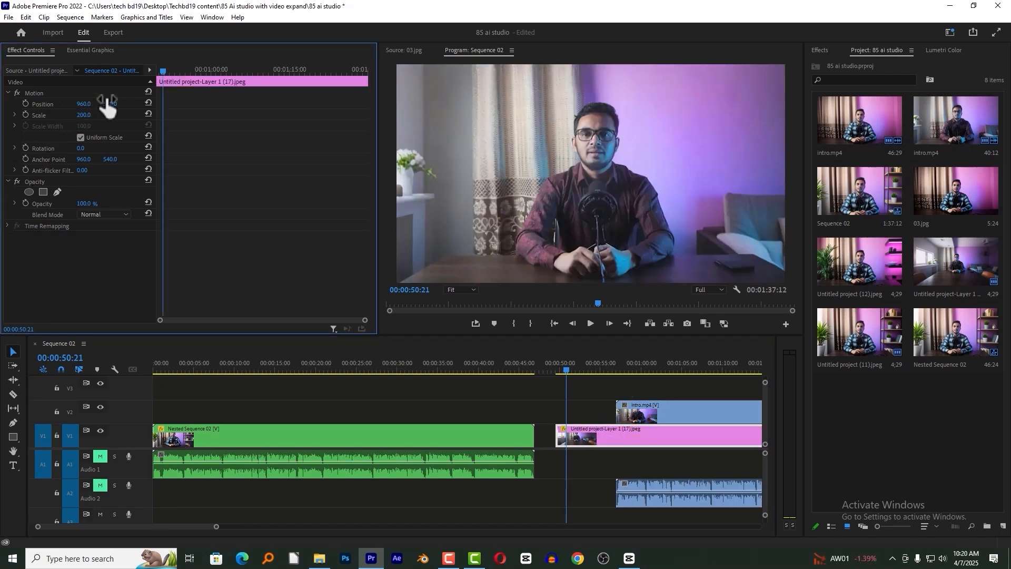
# Step: Move intro.mp4 on V2 back to align with the start of the V1 still and place the playhead at 00:00:53:18
pyautogui.moveTo(598, 365)
pyautogui.mouseDown()
pyautogui.moveTo(618, 370)
pyautogui.moveTo(605, 372)
pyautogui.mouseUp()
pyautogui.moveTo(645, 412); pyautogui.dragTo(586, 418)
pyautogui.click(592, 365)
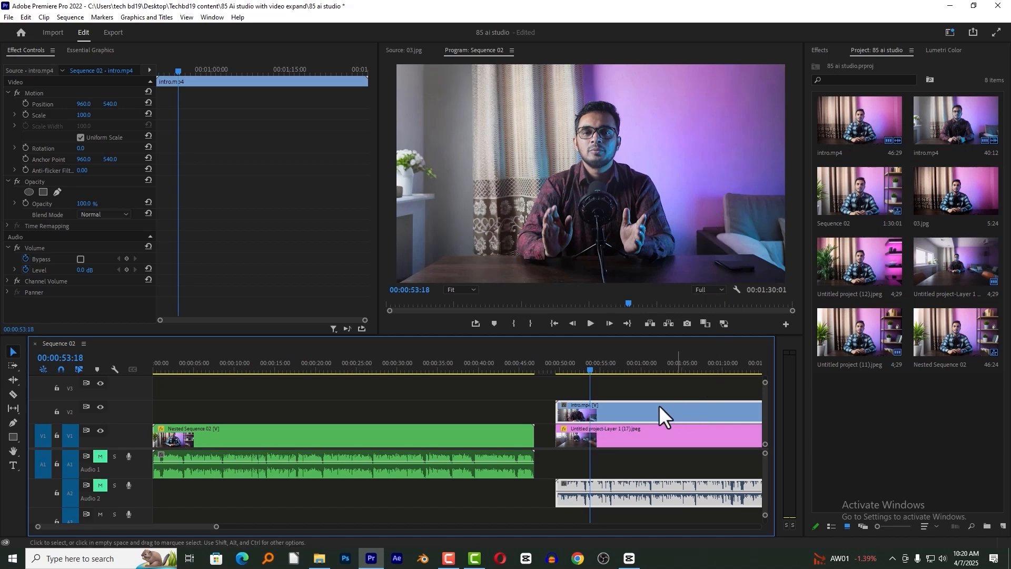
# Step: Search the effects for "crop" and apply the Crop effect to intro.mp4 on V2
pyautogui.click(821, 50)
pyautogui.click(863, 63)
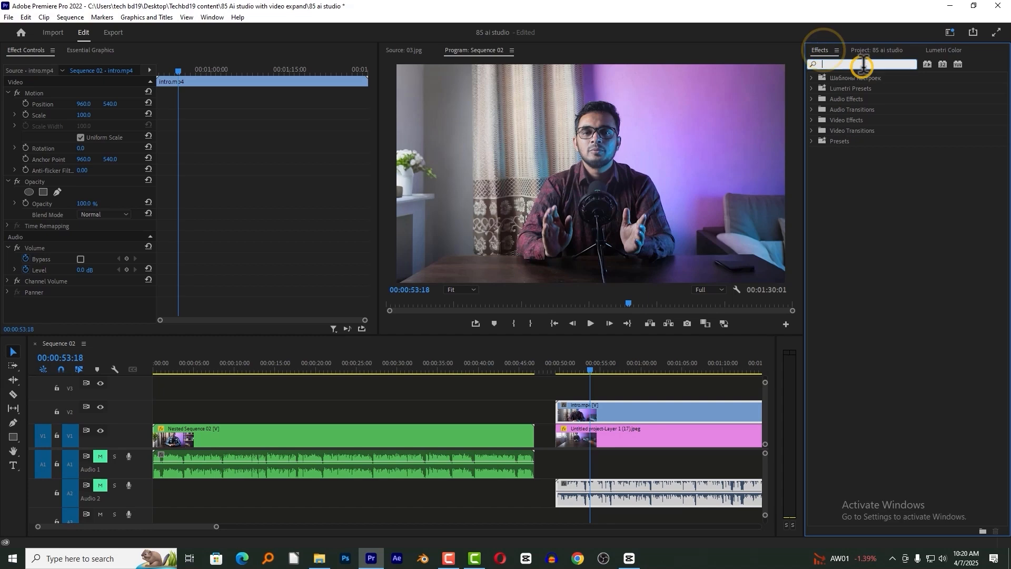
pyautogui.write('crop')
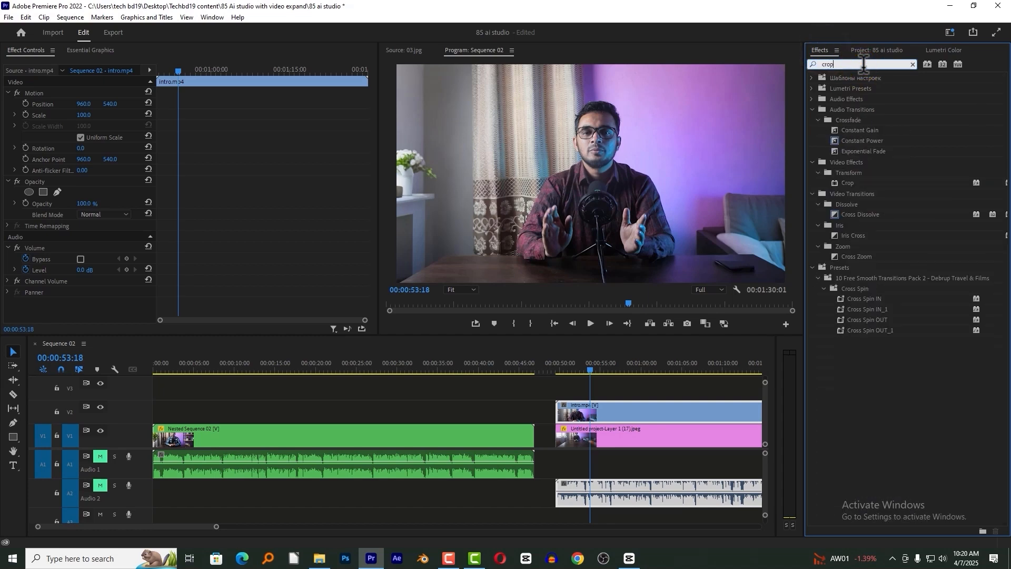
pyautogui.moveTo(846, 143); pyautogui.dragTo(603, 416)
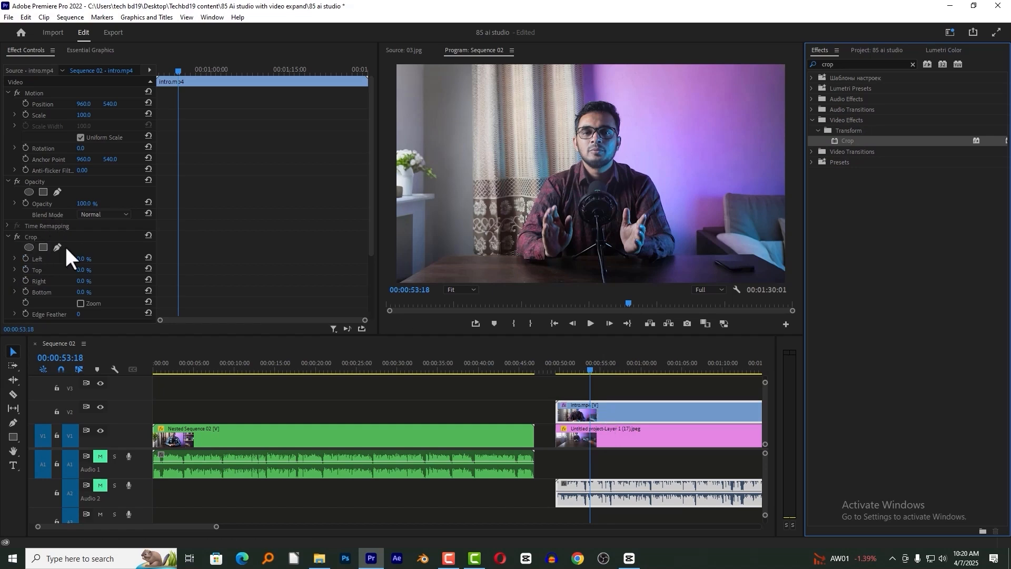
# Step: Add a four-point mask to intro.mp4's Crop effect, stretch its corners almost to the frame edges, and set its feather to 40
pyautogui.click(43, 247)
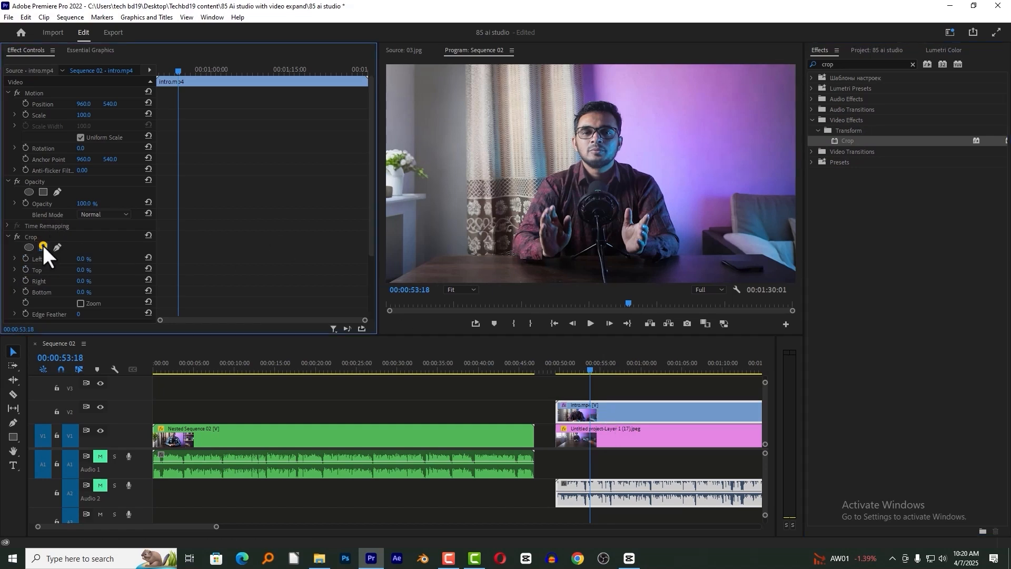
pyautogui.moveTo(542, 144); pyautogui.dragTo(419, 73)
pyautogui.moveTo(639, 146); pyautogui.dragTo(775, 72)
pyautogui.moveTo(638, 201); pyautogui.dragTo(778, 275)
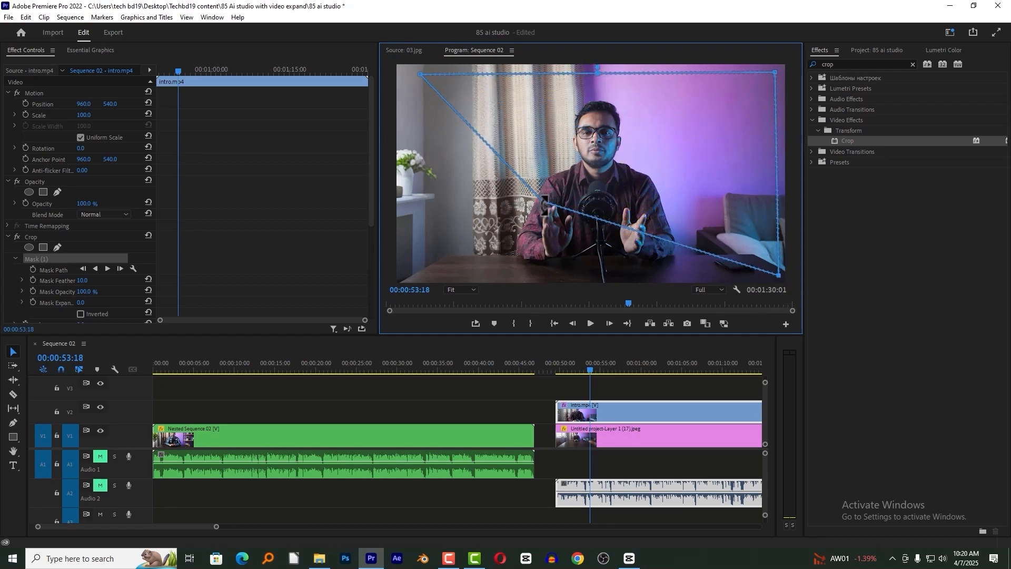
pyautogui.moveTo(542, 201); pyautogui.dragTo(410, 274)
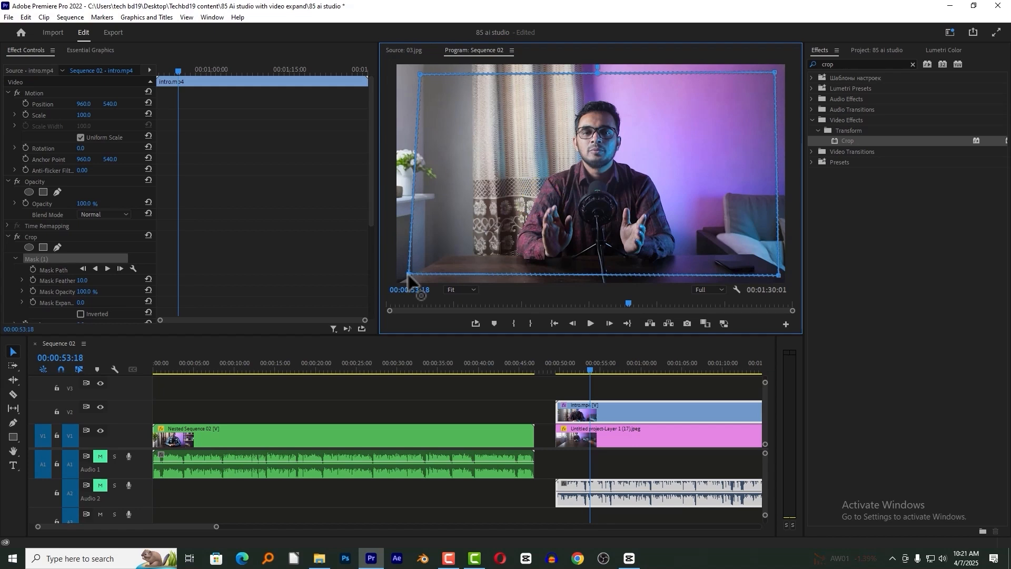
pyautogui.click(80, 280)
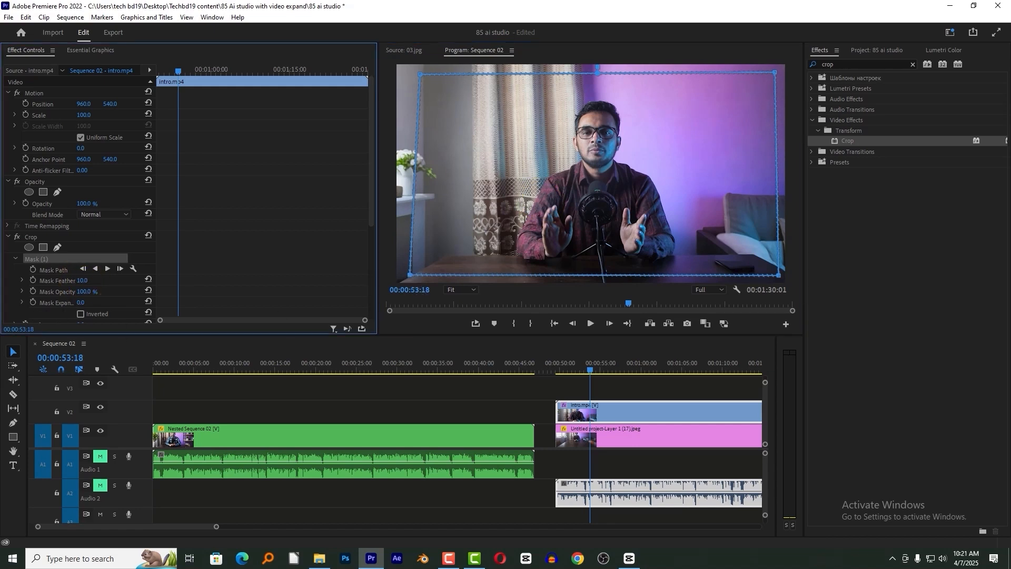
pyautogui.moveTo(81, 280); pyautogui.dragTo(77, 281)
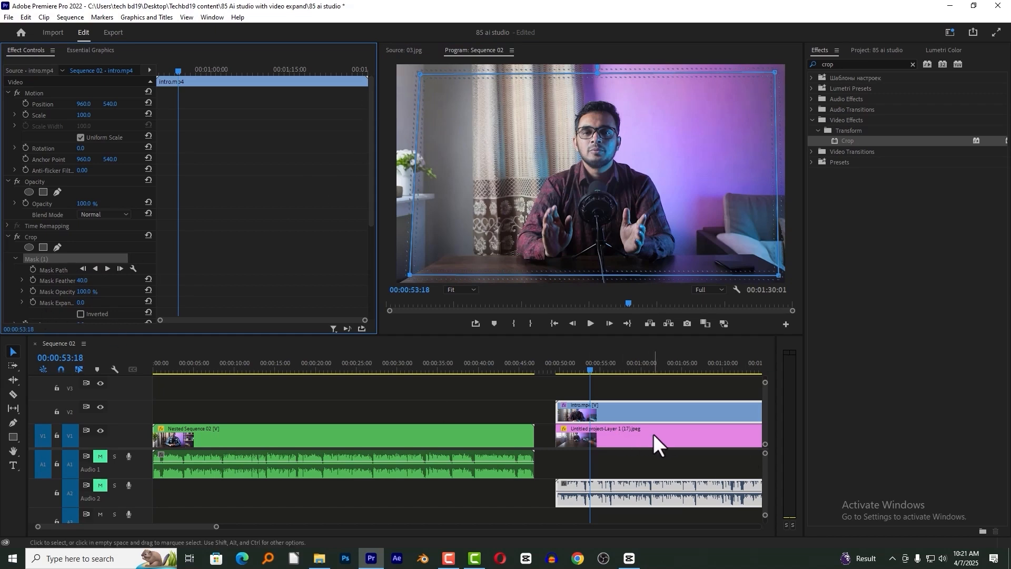
# Step: With V1 temporarily hidden, set intro.mp4's left crop to 100% and invert the crop mask
pyautogui.click(100, 431)
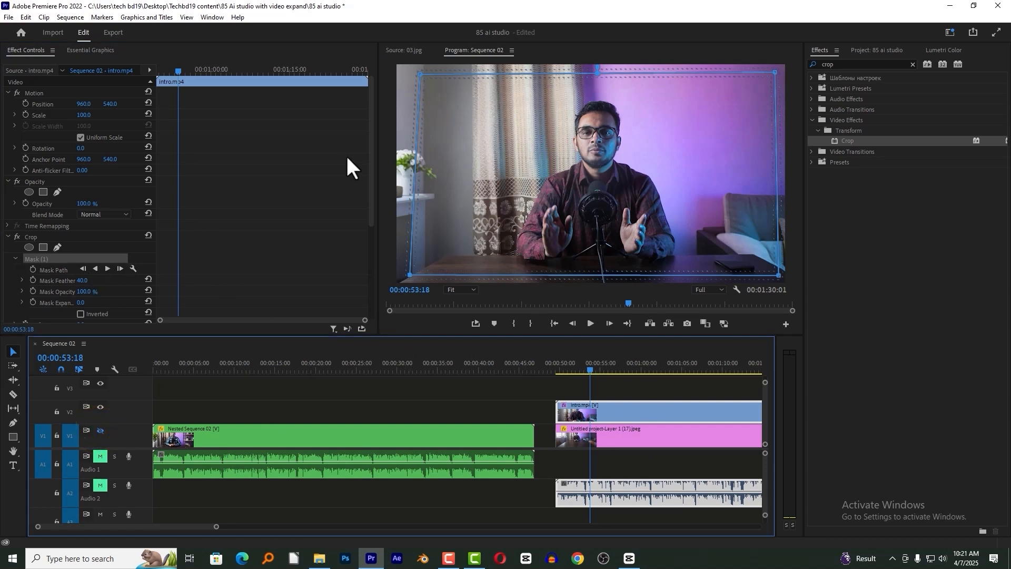
pyautogui.moveTo(368, 216); pyautogui.dragTo(354, 277)
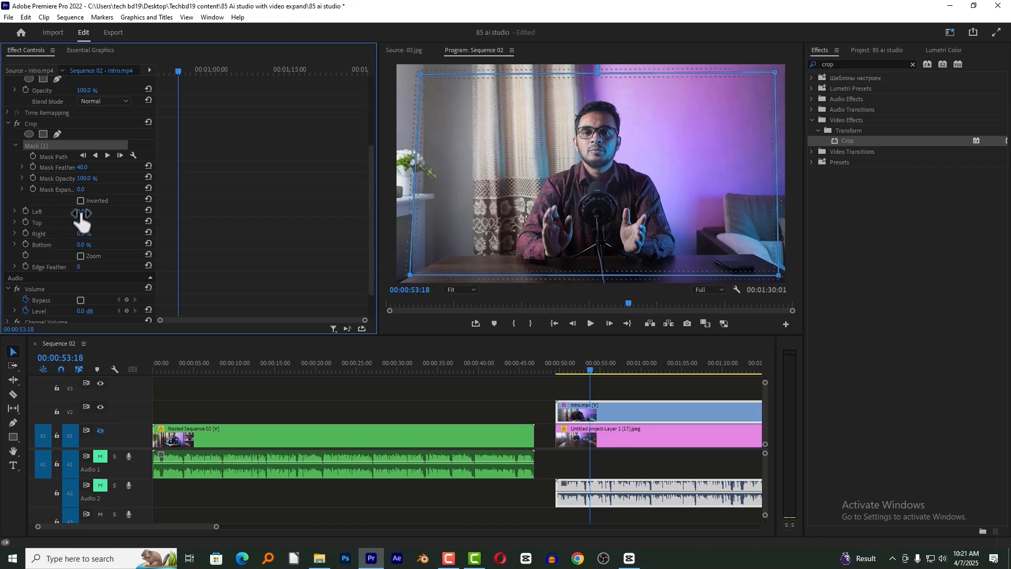
pyautogui.moveTo(81, 213); pyautogui.dragTo(119, 213)
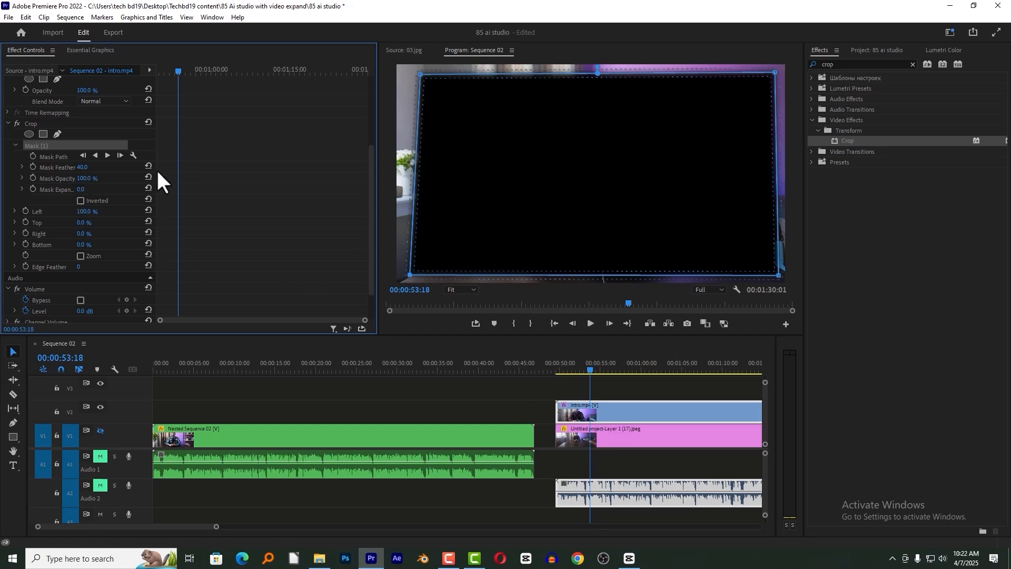
pyautogui.click(81, 200)
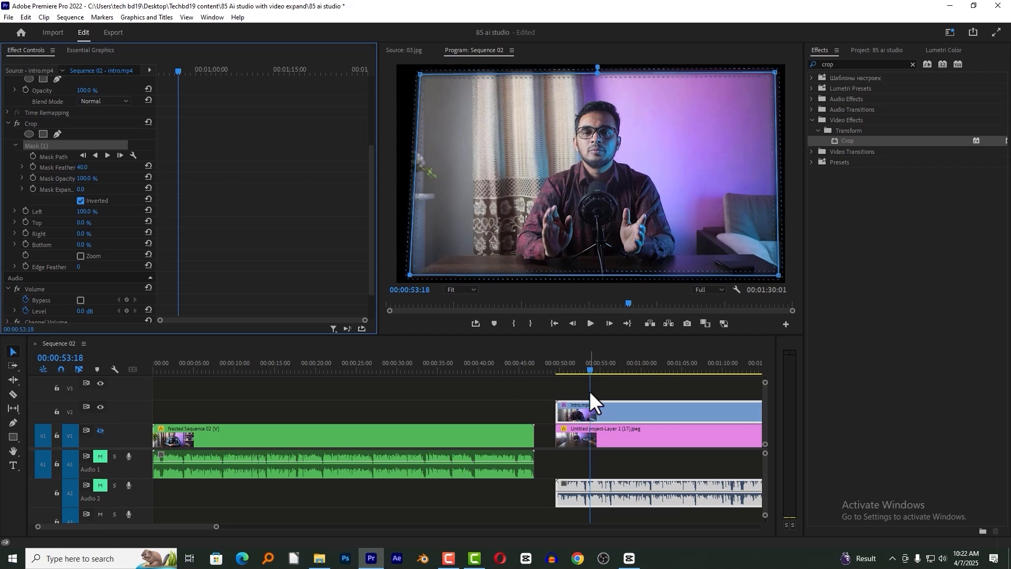
pyautogui.click(101, 431)
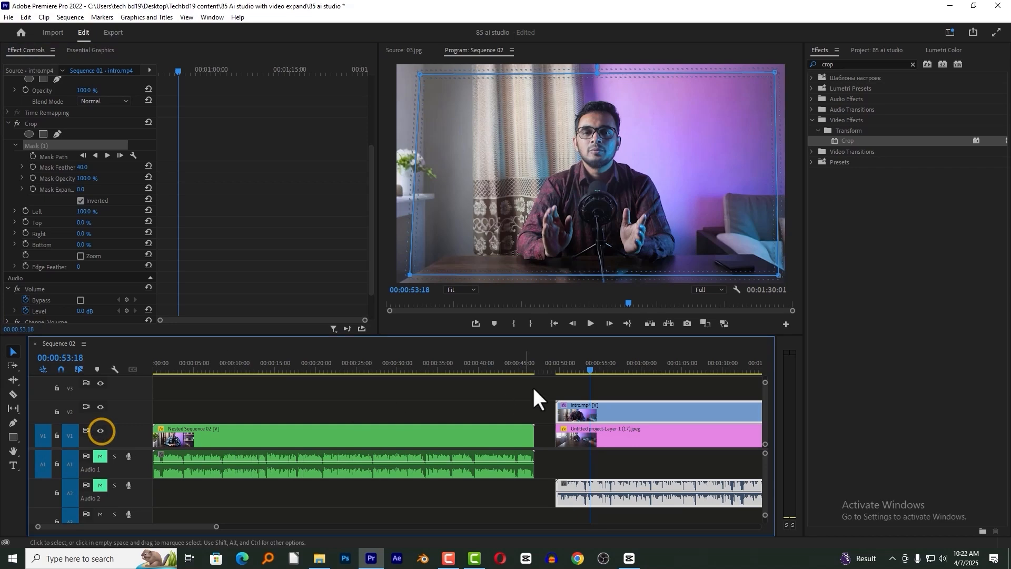
# Step: Play back the masked intro.mp4 over the still from about 00:00:52 and select both clips
pyautogui.click(558, 385)
pyautogui.click(580, 360)
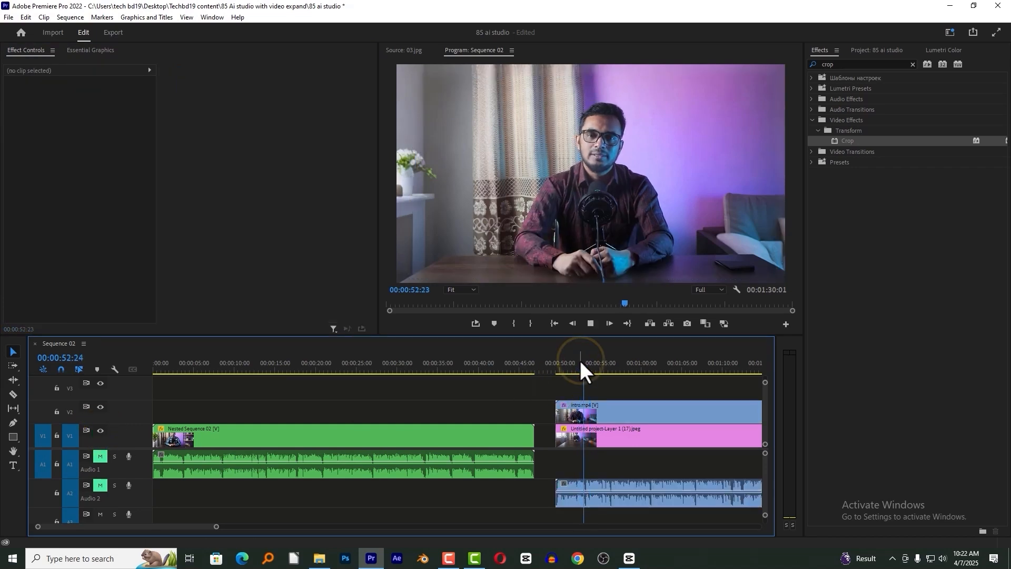
pyautogui.click(595, 403)
pyautogui.moveTo(607, 385); pyautogui.dragTo(603, 441)
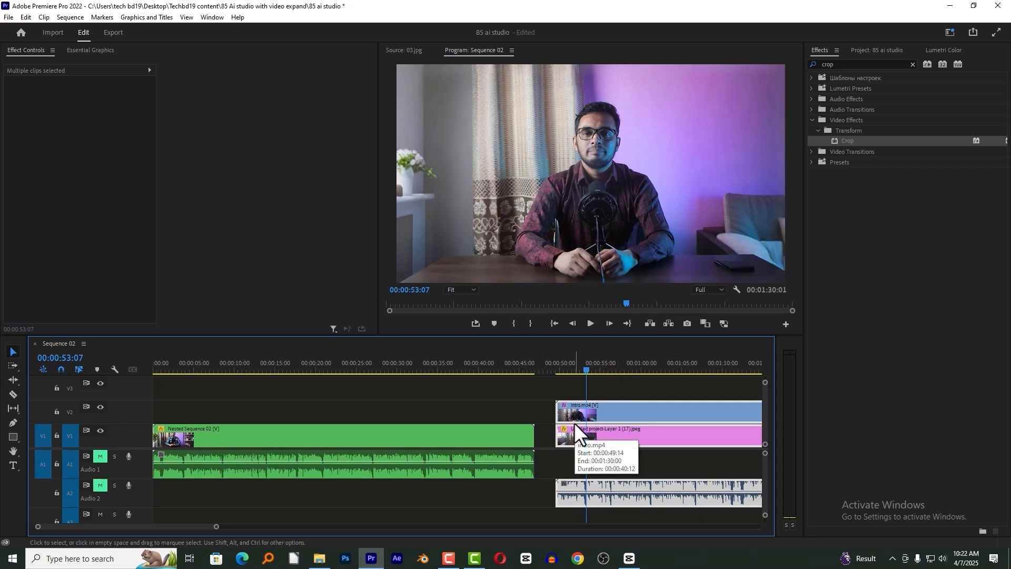
# Step: Search the effects for "trans" and apply the Transform effect to intro.mp4 on V2
pyautogui.click(913, 60)
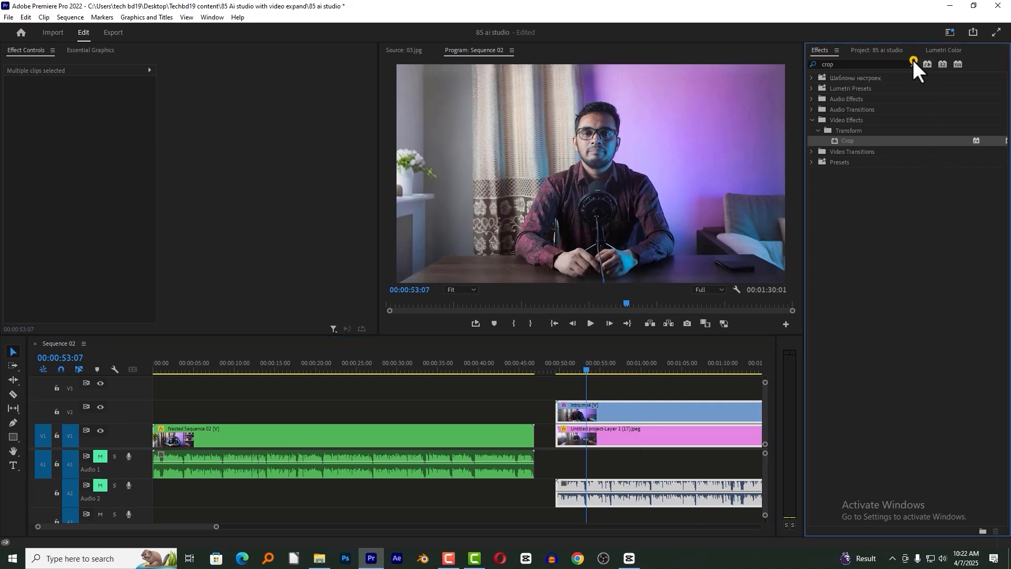
pyautogui.click(912, 63)
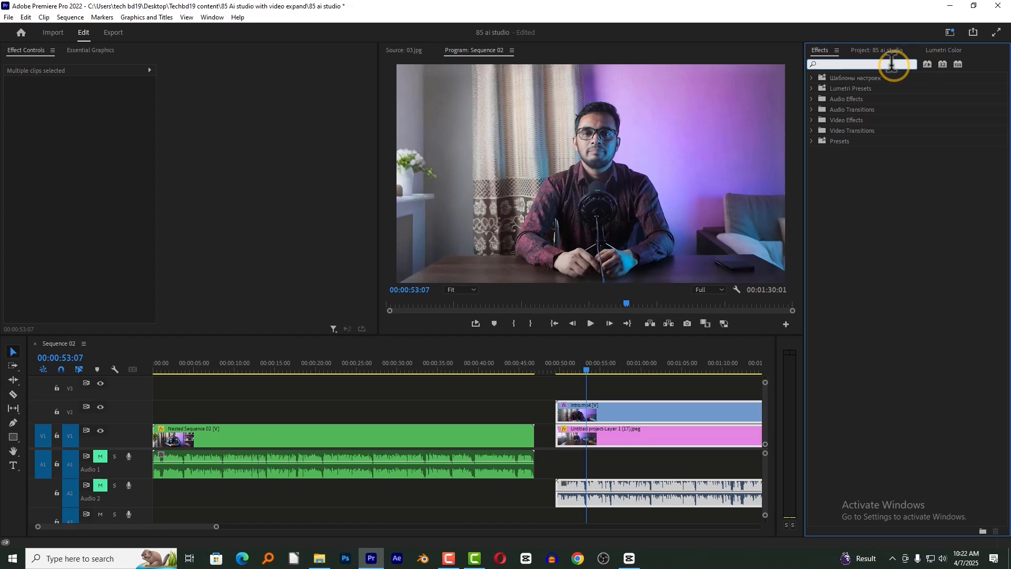
pyautogui.write('tra')
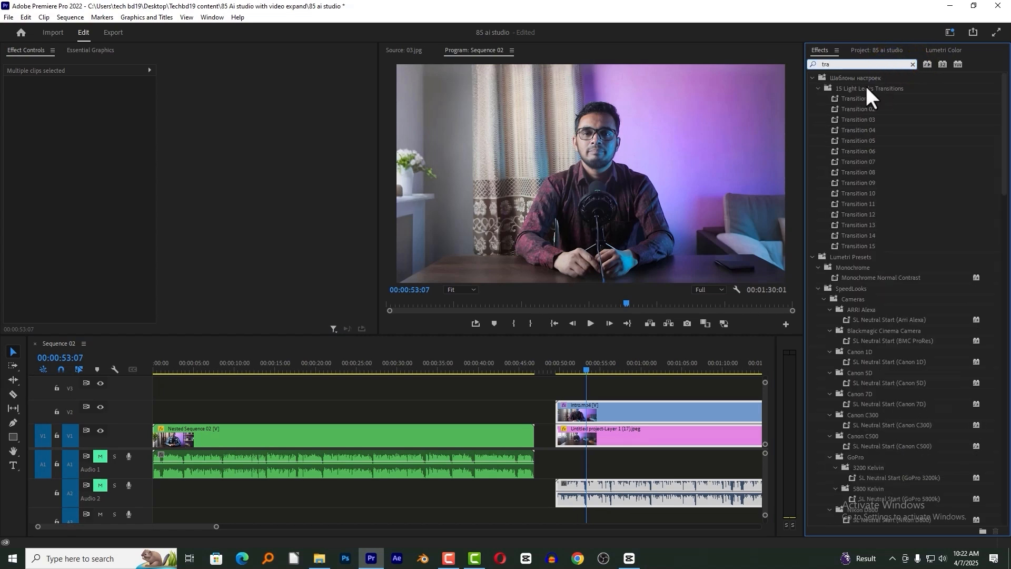
pyautogui.write('ns')
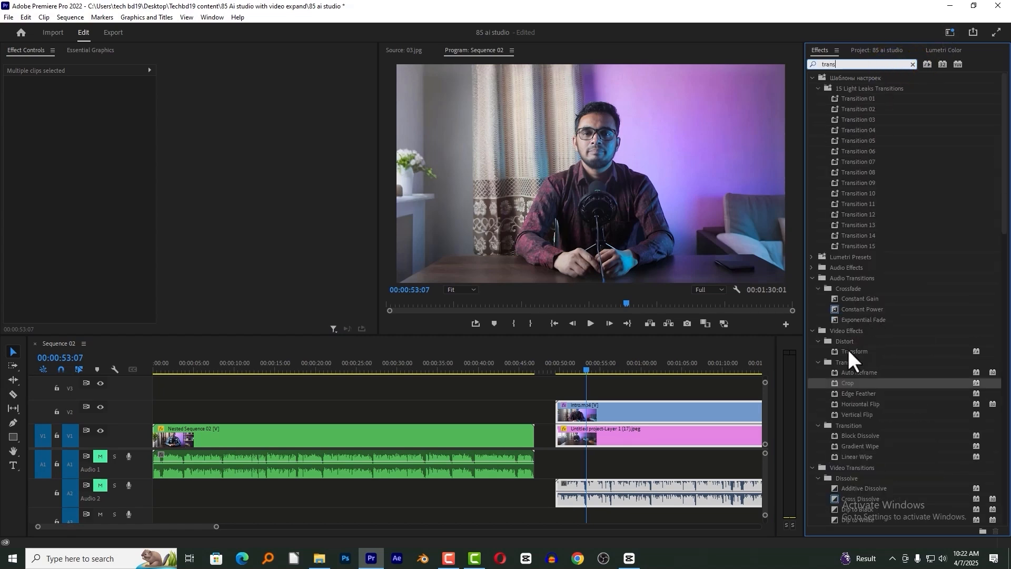
pyautogui.moveTo(860, 349); pyautogui.dragTo(579, 408)
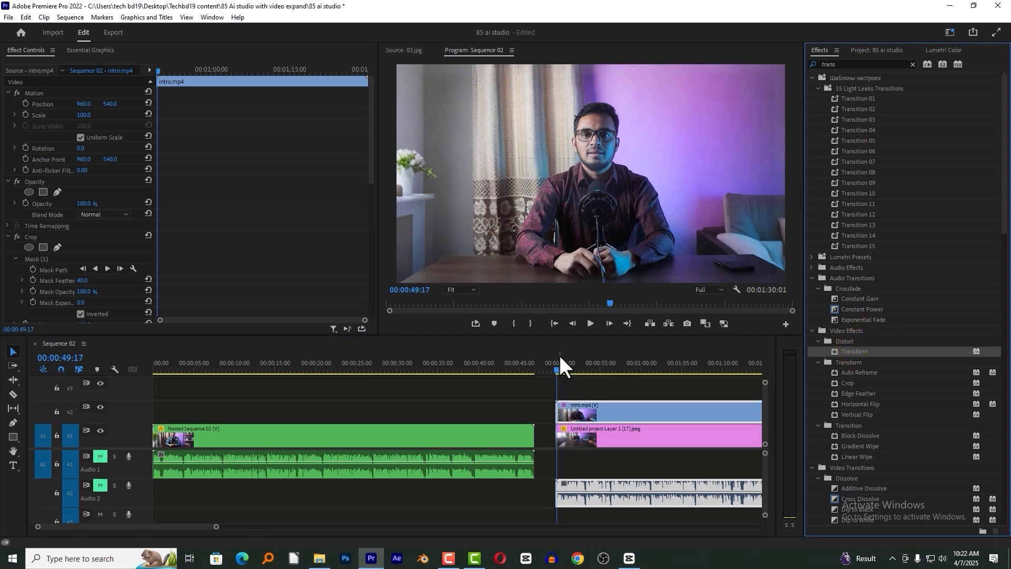
# Step: Collapse intro.mp4's Motion, Opacity and Crop settings and select its Transform effect
pyautogui.click(564, 363)
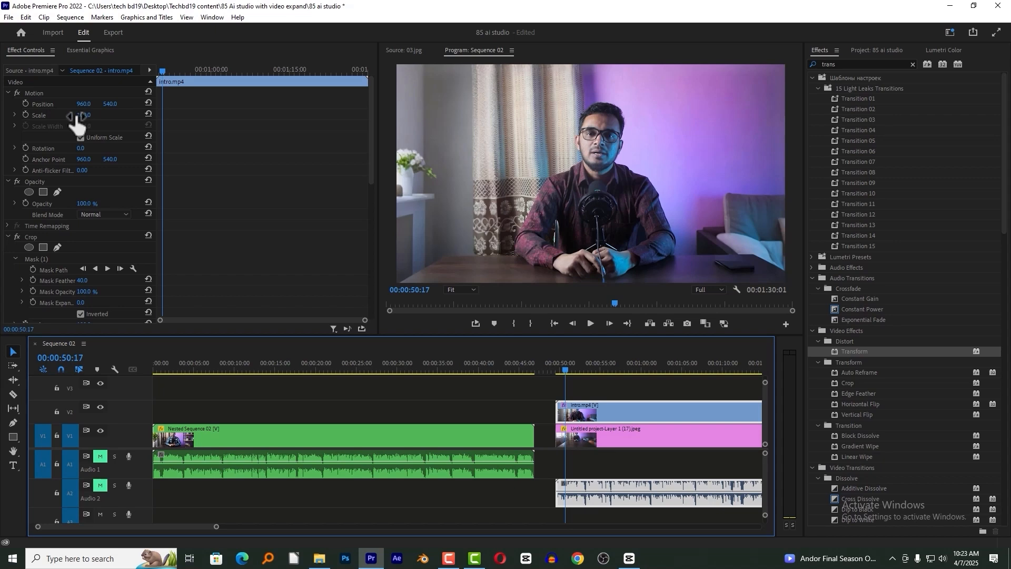
pyautogui.click(8, 92)
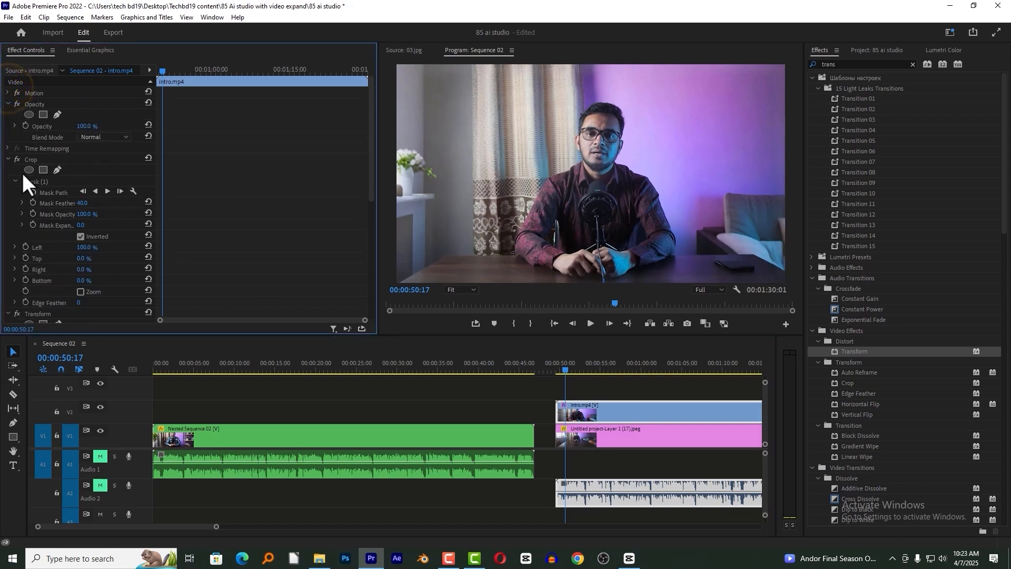
pyautogui.click(8, 104)
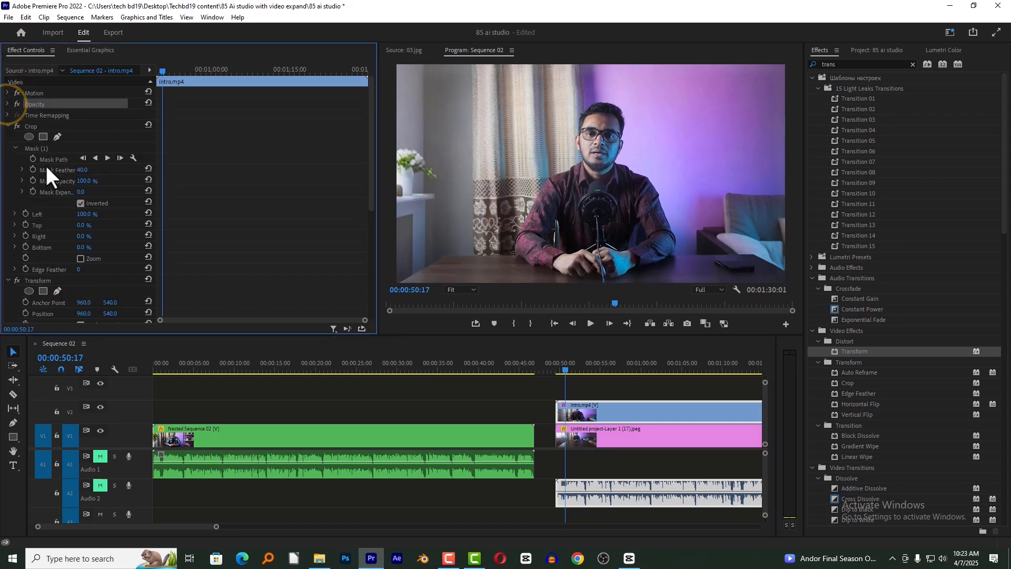
pyautogui.click(8, 126)
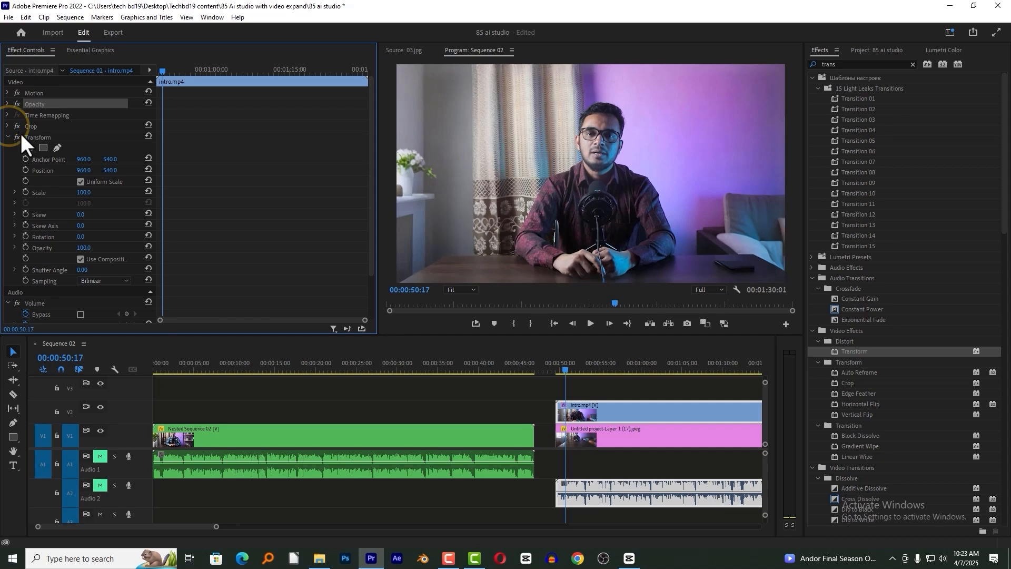
pyautogui.click(38, 138)
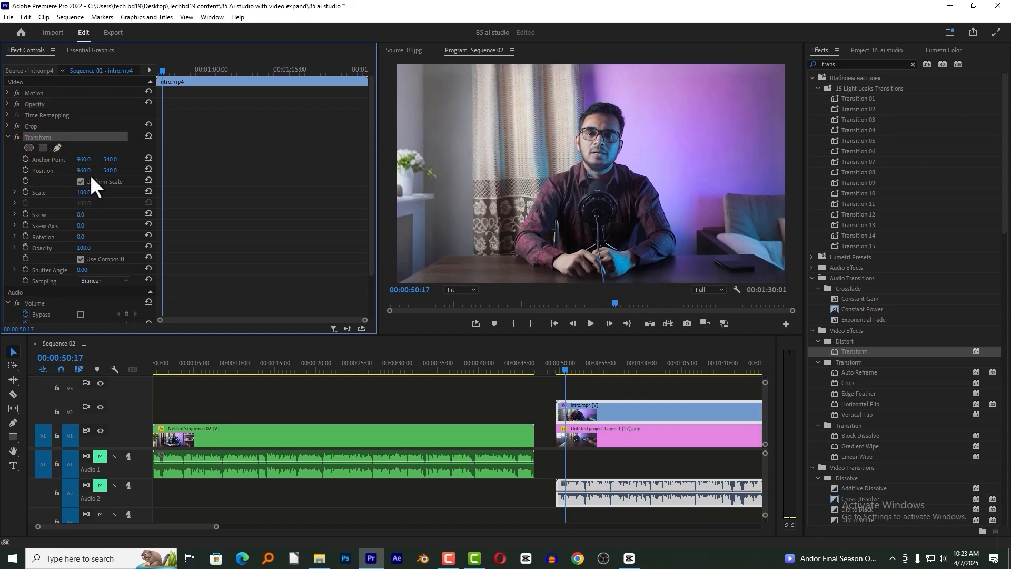
pyautogui.click(8, 137)
# Step: At the start of intro.mp4, set the Transform effect's scale to 50 and enable scale keyframing there
pyautogui.click(571, 368)
pyautogui.press('Up')
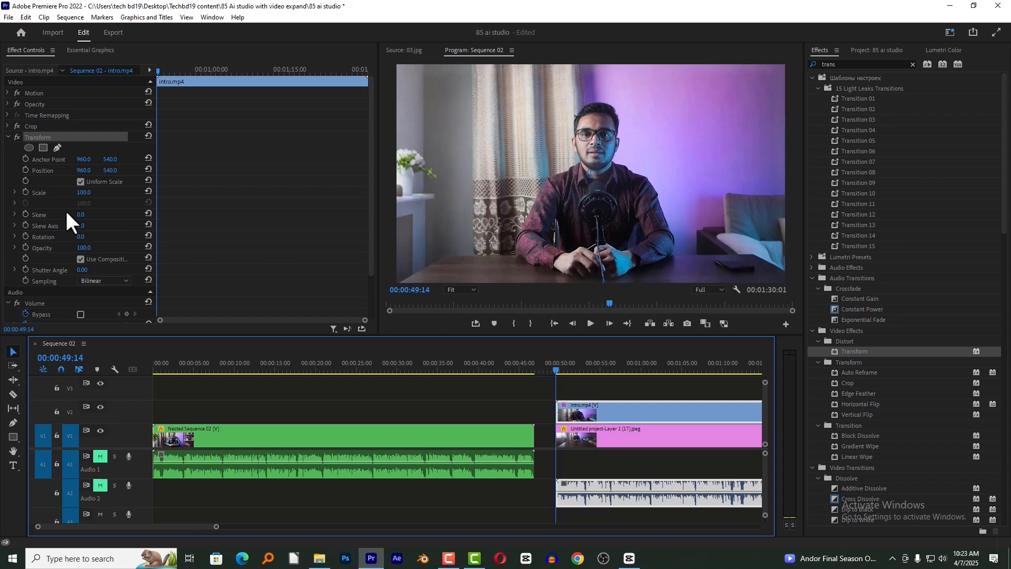
pyautogui.click(84, 193)
pyautogui.write('50')
pyautogui.press('Return')
pyautogui.press('Return')
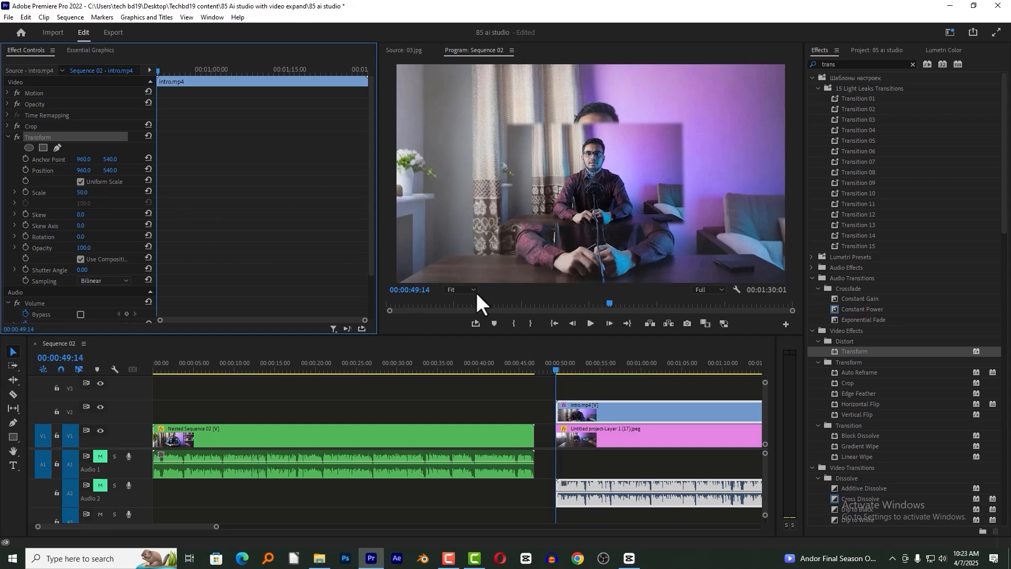
pyautogui.click(25, 191)
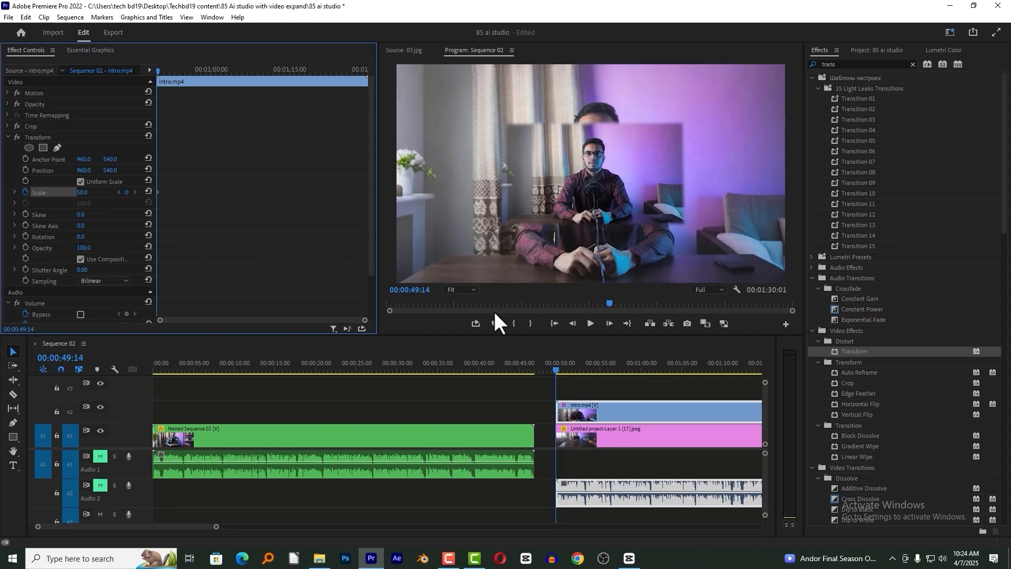
pyautogui.press('space')
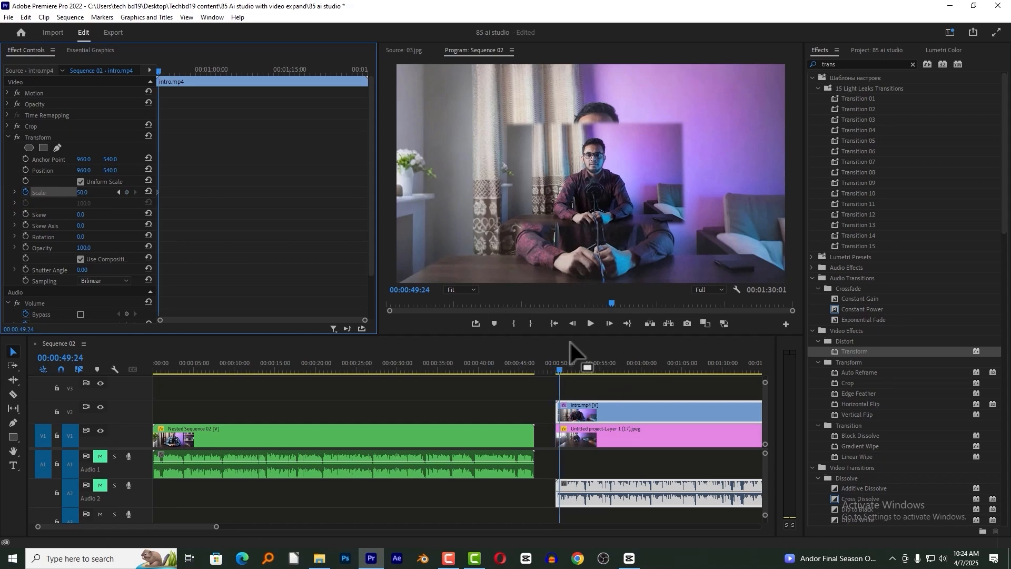
# Step: Set the Transform effect's scale on intro.mp4 to 86 at 00:00:50:14 and return to the clip's start
pyautogui.hotkey('shift', 'Left')
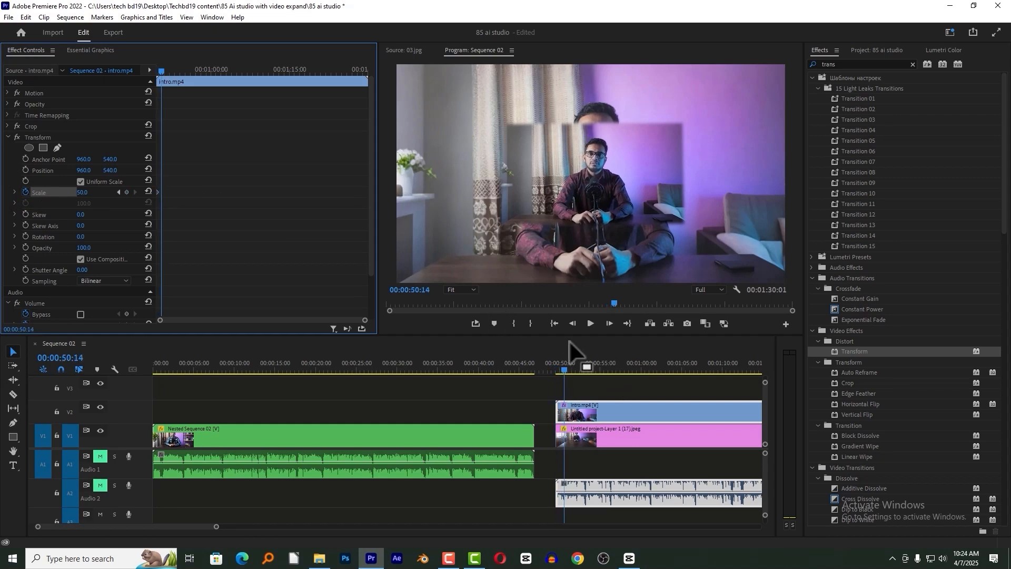
pyautogui.moveTo(85, 196); pyautogui.dragTo(110, 193)
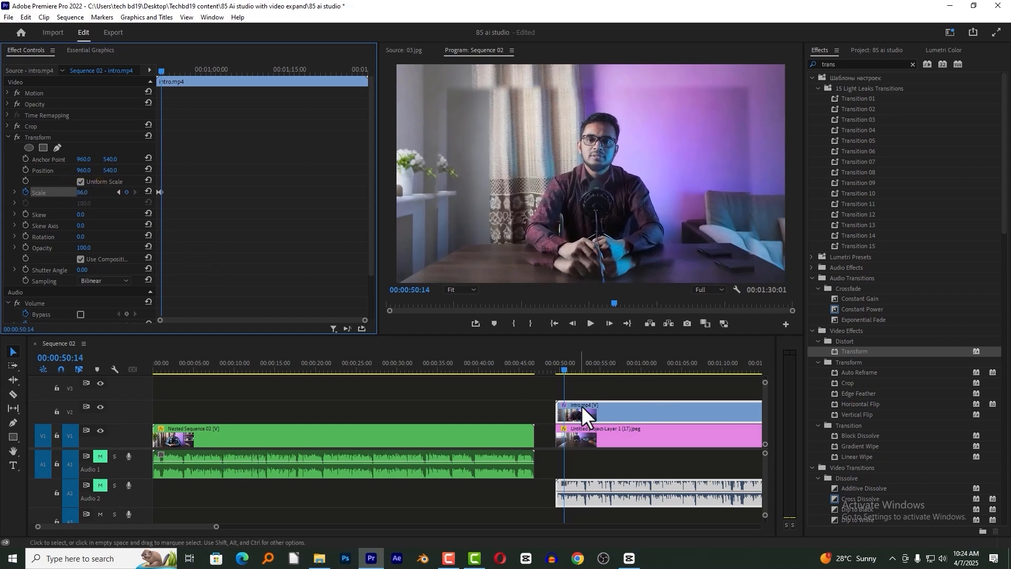
pyautogui.click(160, 70)
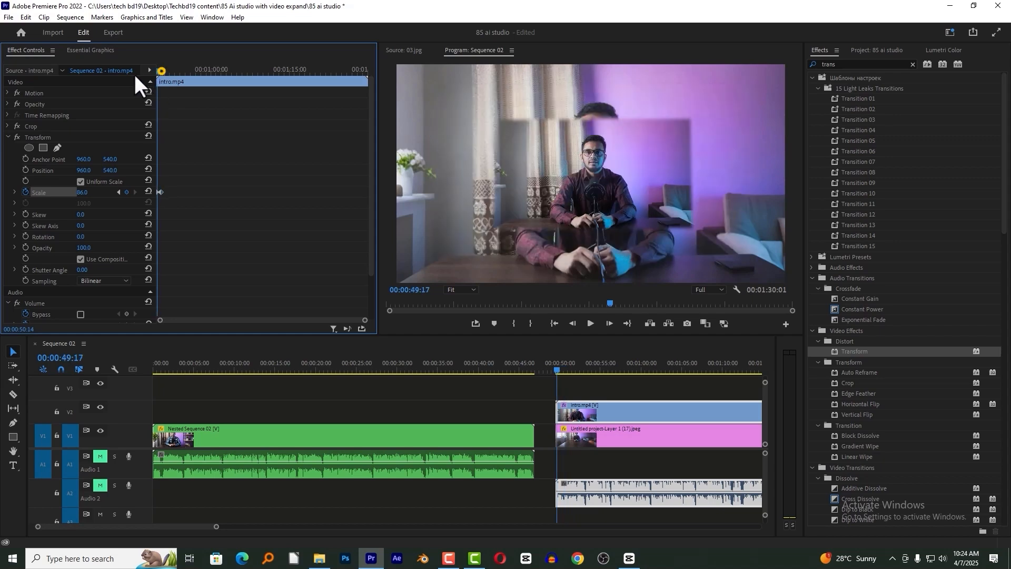
pyautogui.click(158, 70)
pyautogui.moveTo(170, 67); pyautogui.dragTo(143, 71)
# Step: Ease the second Transform scale keyframe and reshape its velocity curve so the zoom starts fast and slows down
pyautogui.moveTo(364, 320); pyautogui.dragTo(269, 307)
pyautogui.click(13, 192)
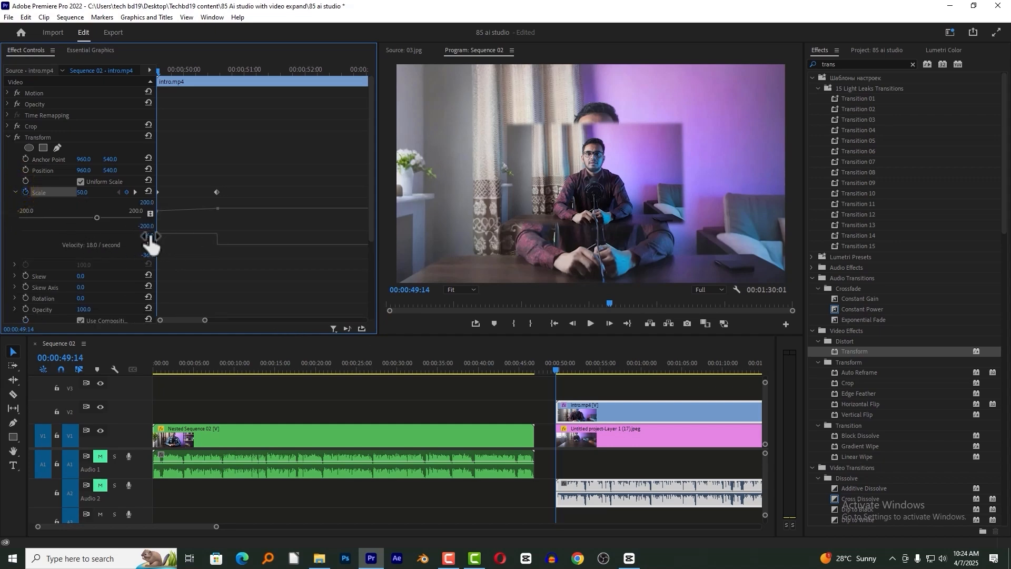
pyautogui.rightClick(216, 191)
pyautogui.click(252, 337)
pyautogui.moveTo(208, 245); pyautogui.dragTo(197, 244)
# Step: Play back the eased zoom from the start of intro.mp4 and return to its first frame
pyautogui.moveTo(169, 75); pyautogui.dragTo(143, 76)
pyautogui.press('space')
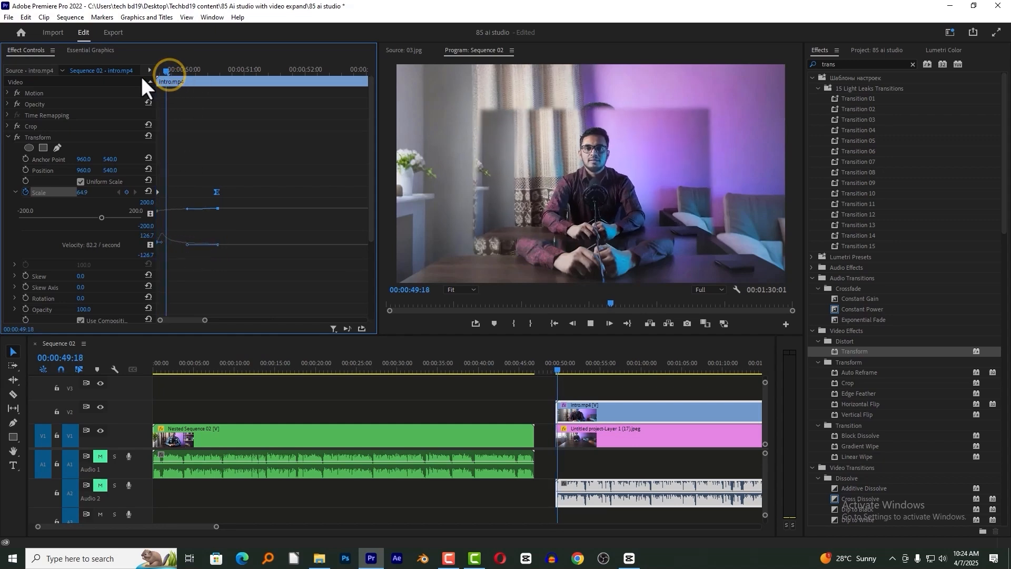
pyautogui.click(158, 75)
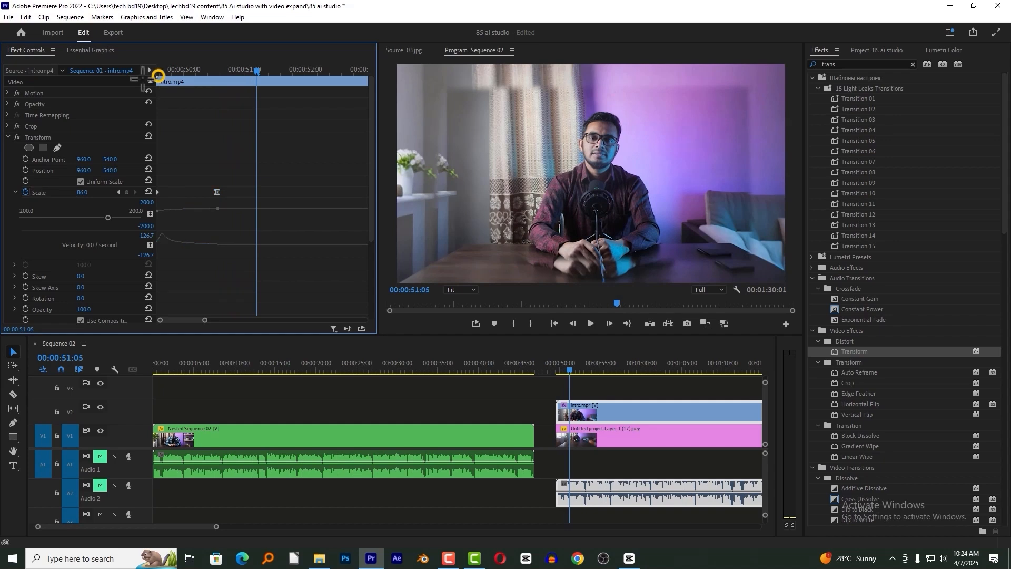
pyautogui.moveTo(172, 72); pyautogui.dragTo(135, 76)
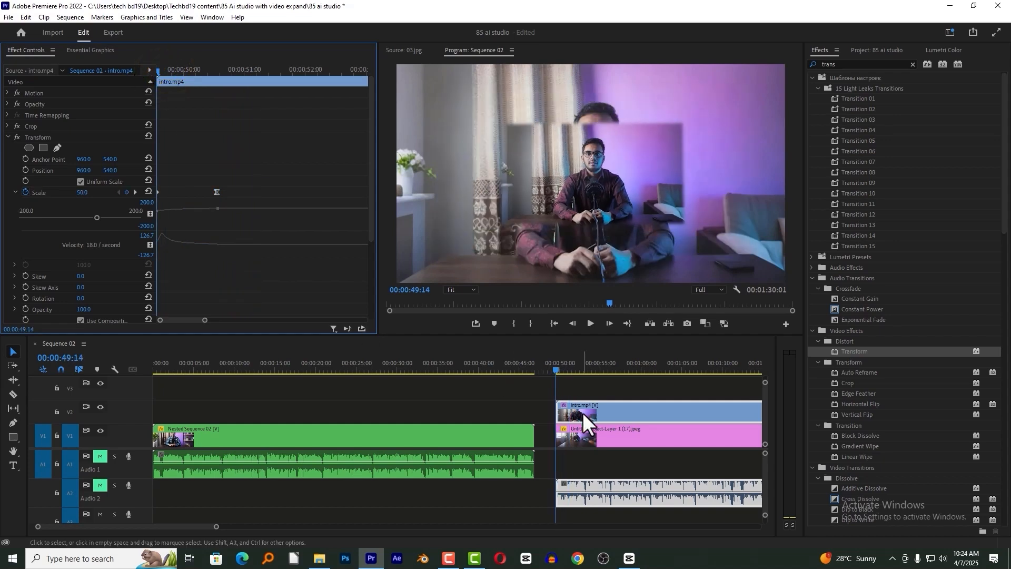
# Step: Collapse intro.mp4's Transform settings and copy the V2 clip with its attributes
pyautogui.click(582, 429)
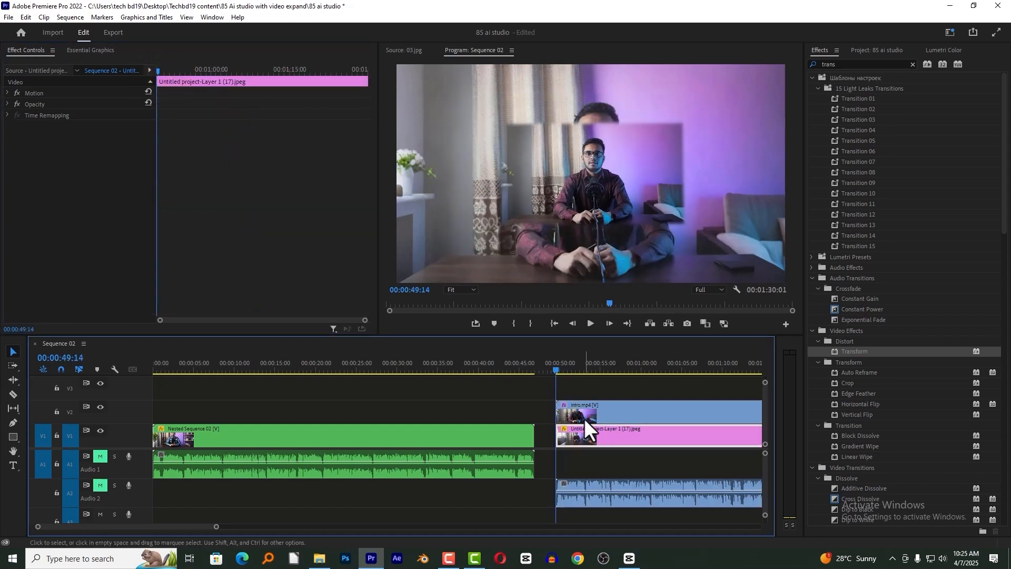
pyautogui.click(580, 410)
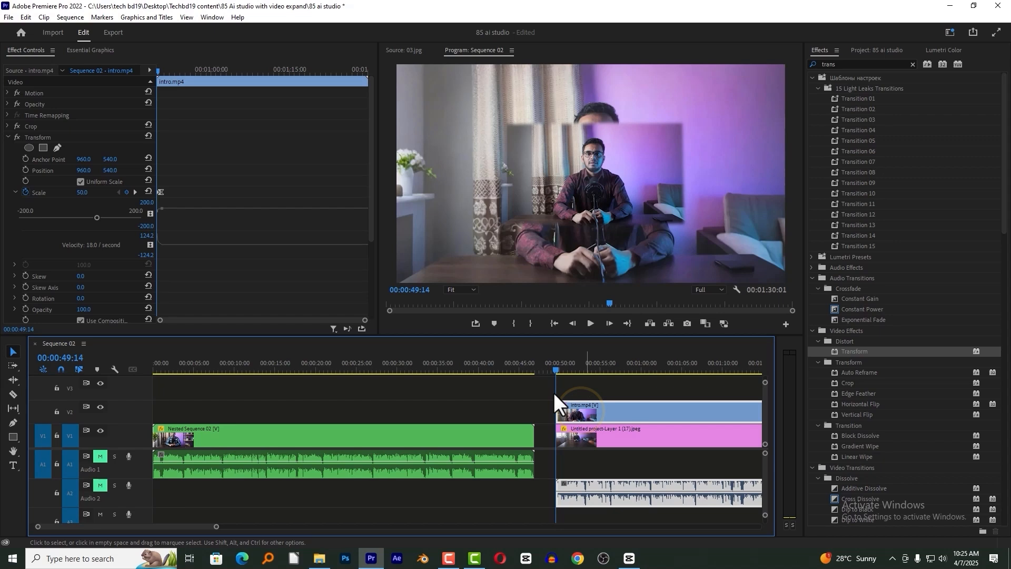
pyautogui.click(8, 137)
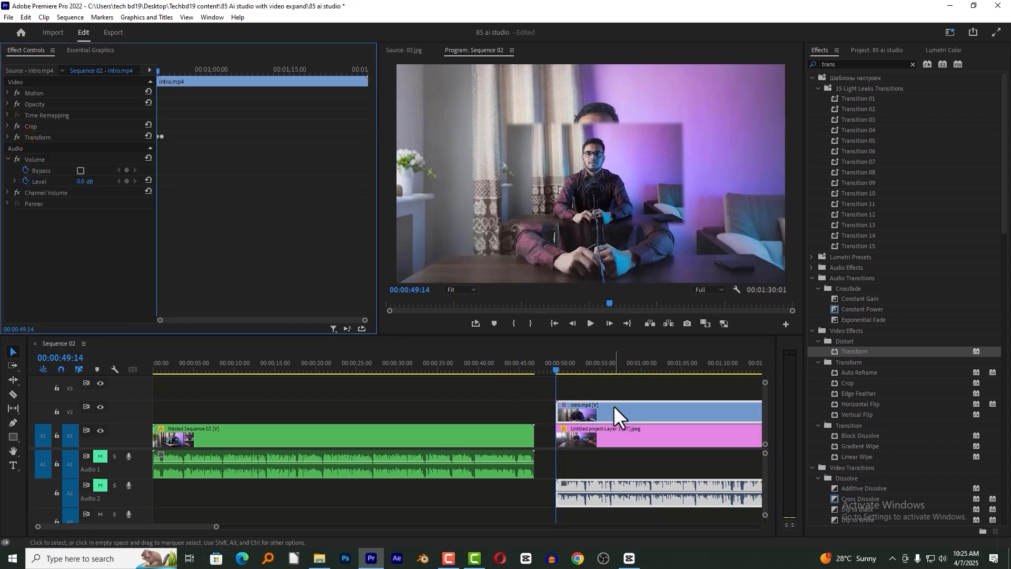
pyautogui.click(608, 438)
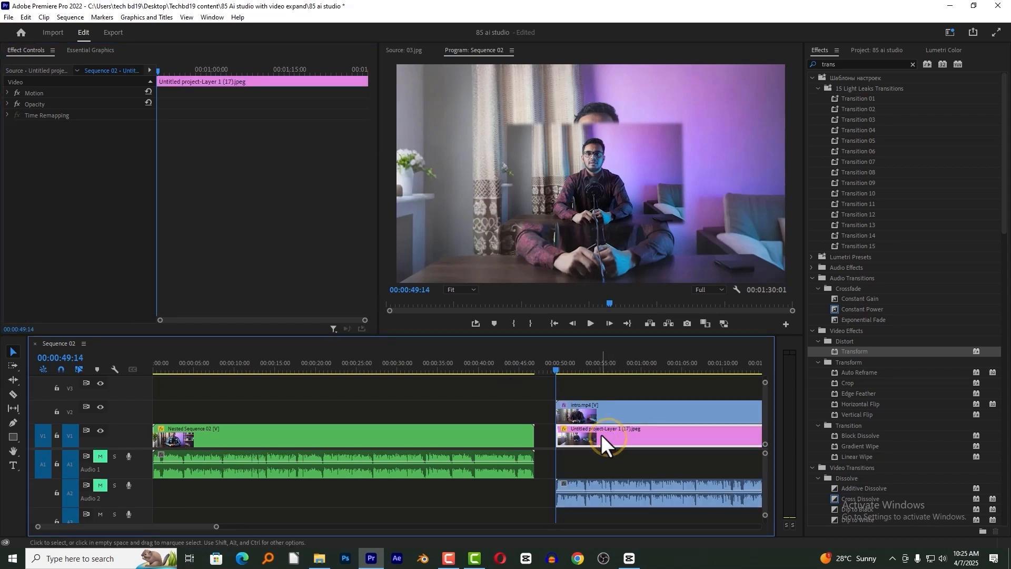
pyautogui.click(575, 356)
pyautogui.click(580, 410)
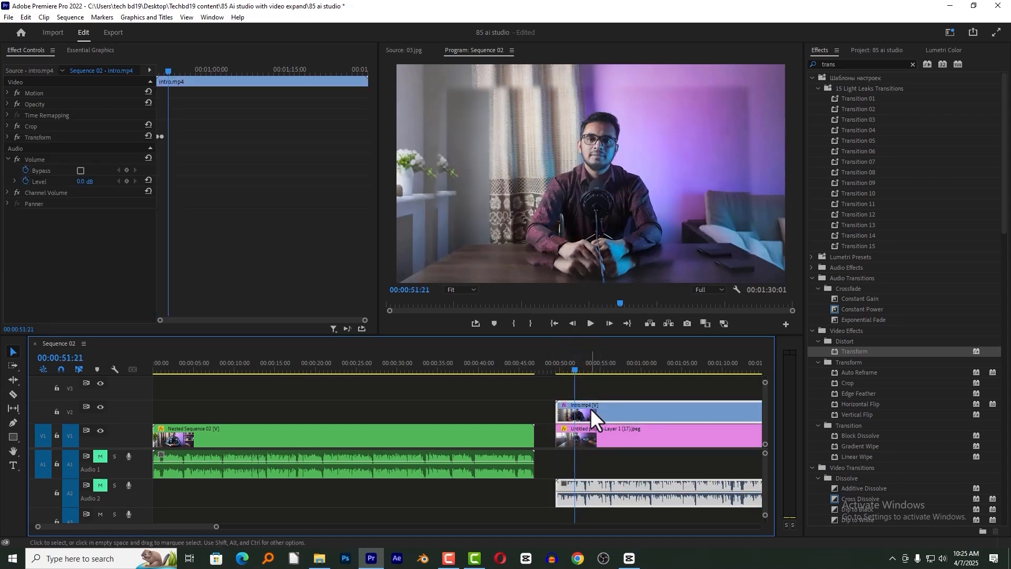
pyautogui.rightClick(589, 408)
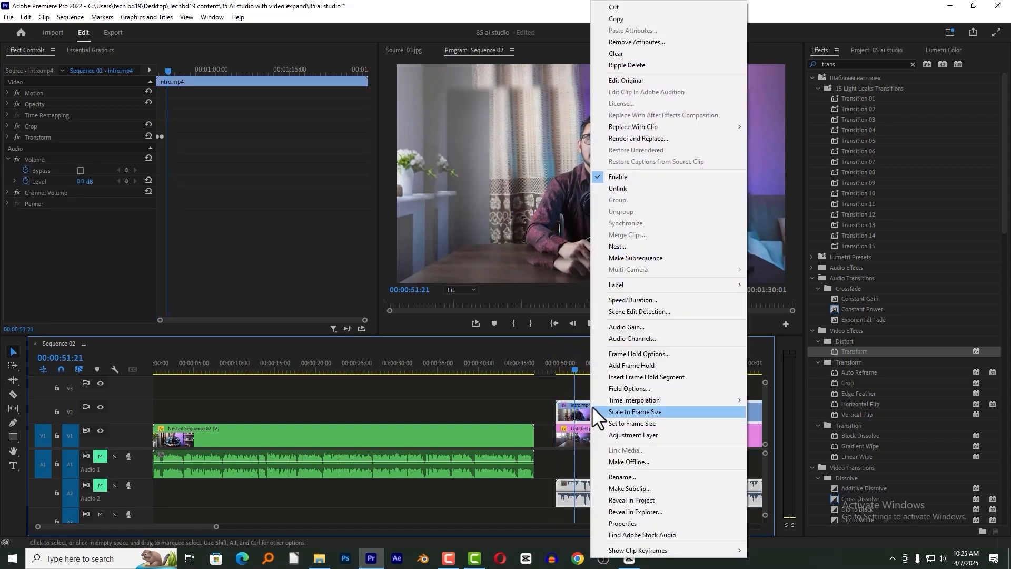
pyautogui.click(616, 21)
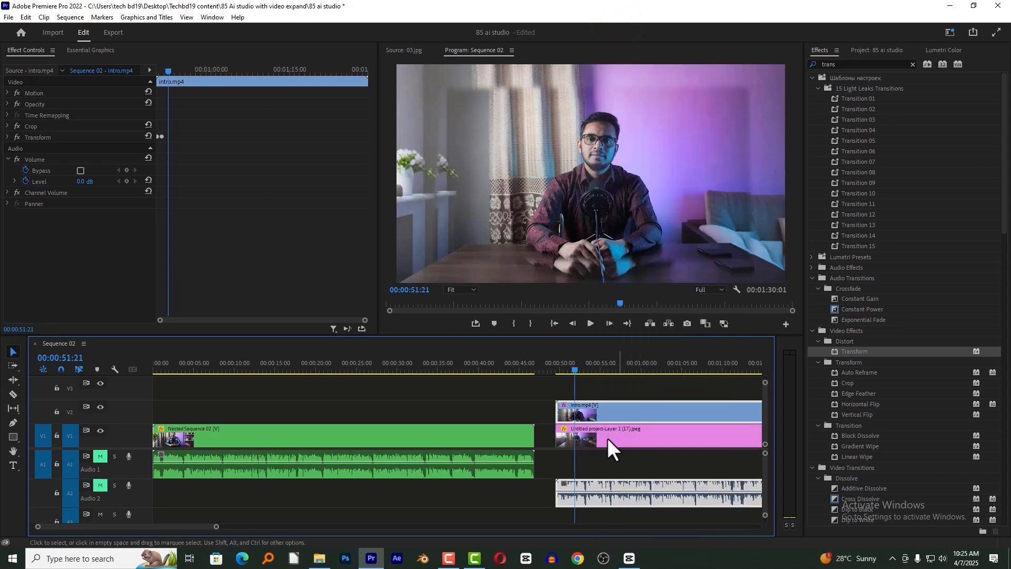
# Step: Paste only the Transform effect as a video attribute onto the still on V1, without Motion, Opacity, Time Remapping, Crop or scaled attribute times
pyautogui.click(592, 430)
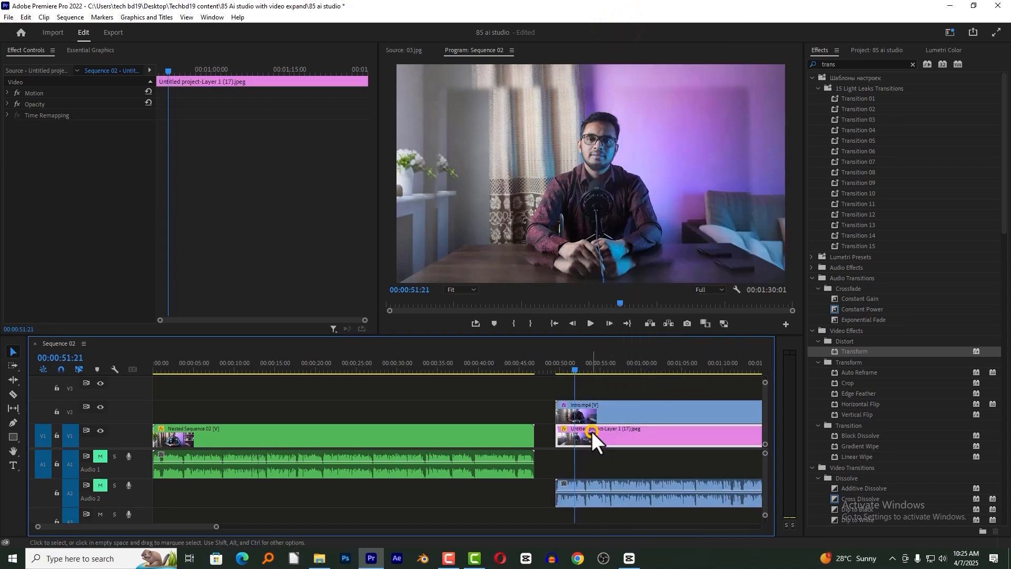
pyautogui.rightClick(592, 430)
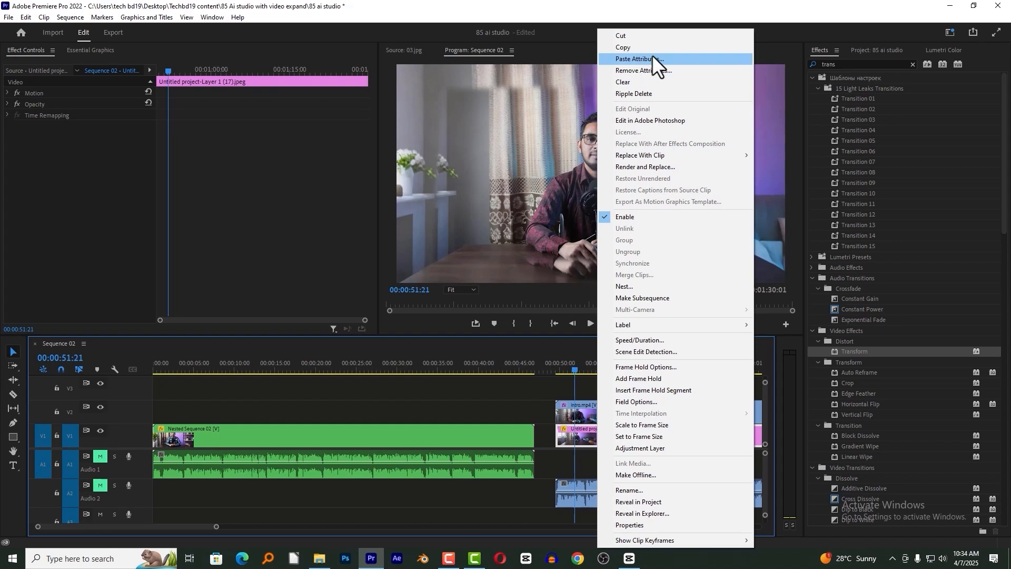
pyautogui.click(653, 56)
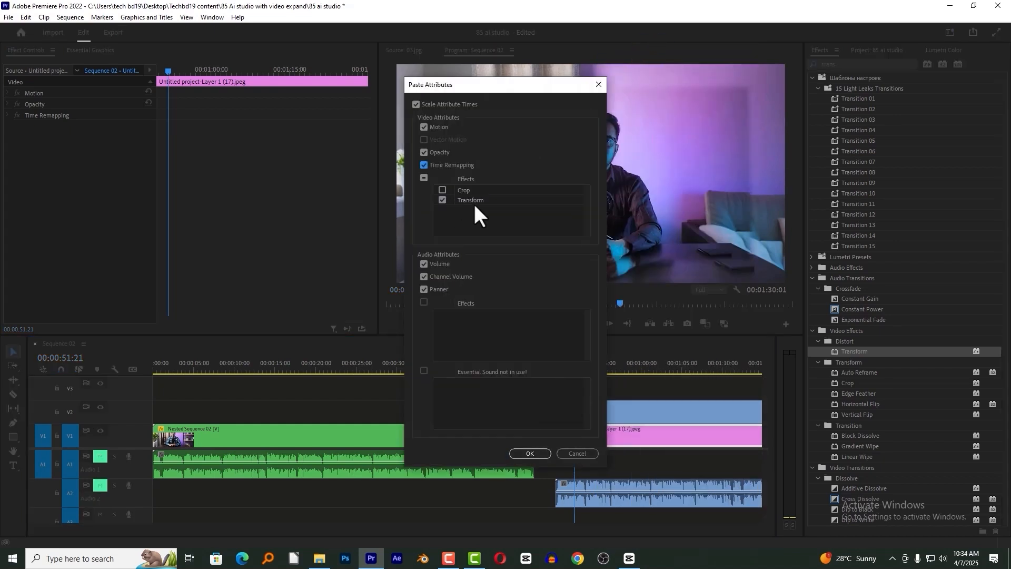
pyautogui.click(416, 104)
pyautogui.click(424, 152)
pyautogui.click(424, 168)
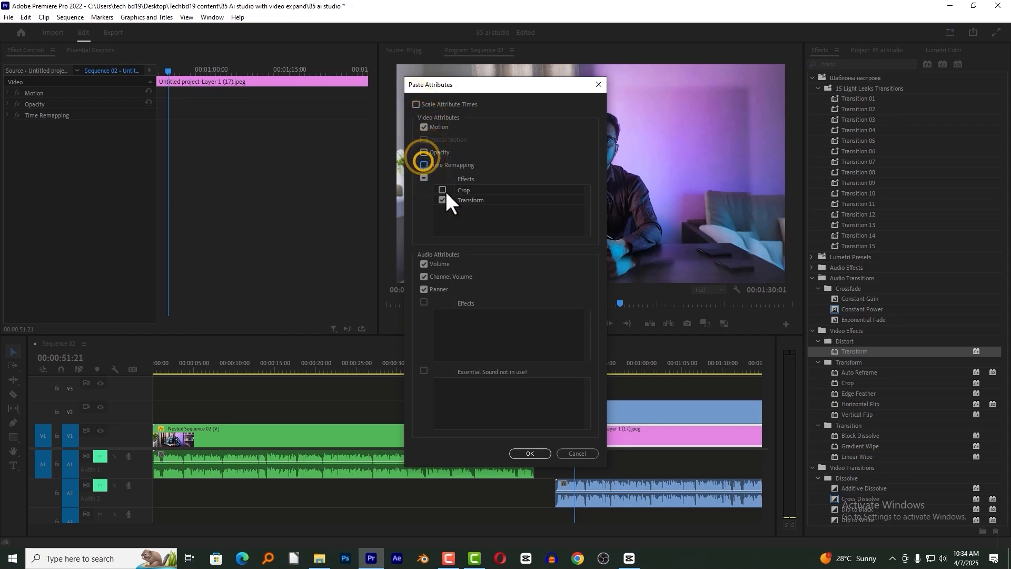
pyautogui.click(463, 199)
pyautogui.click(423, 128)
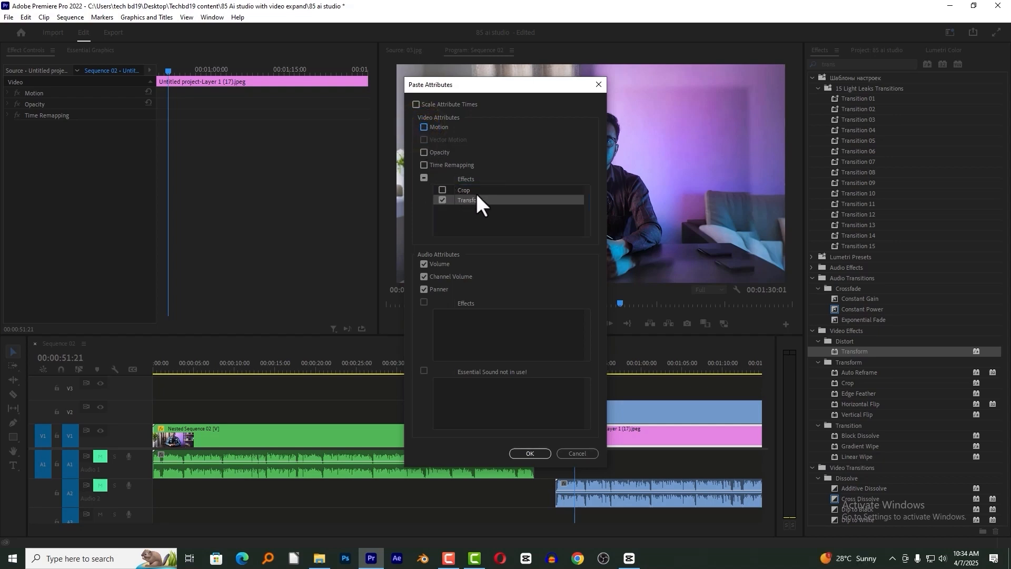
pyautogui.click(523, 455)
# Step: Check the effects on both stacked clips and play back the combined zoom from about 00:00:50
pyautogui.click(593, 410)
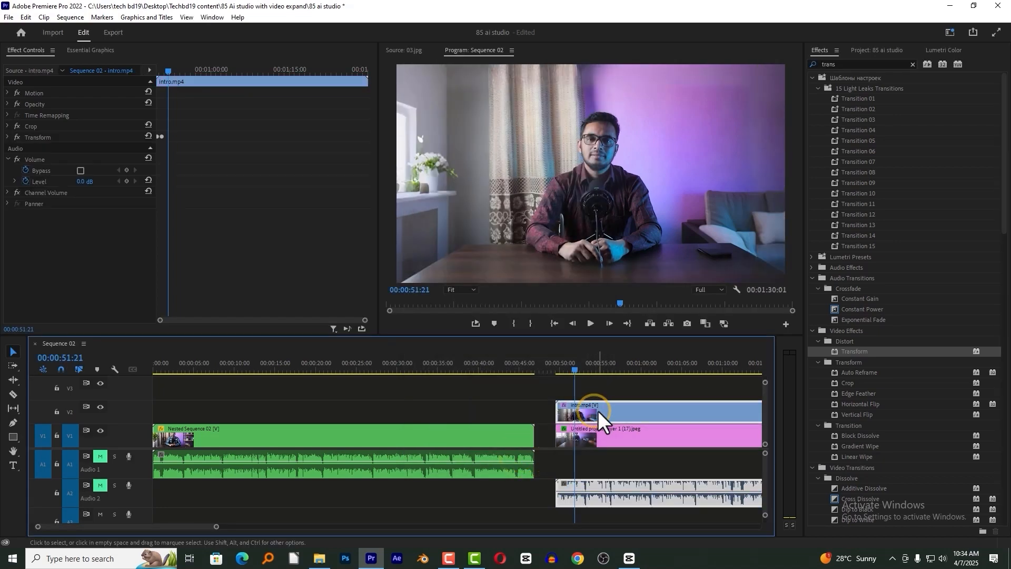
pyautogui.click(577, 435)
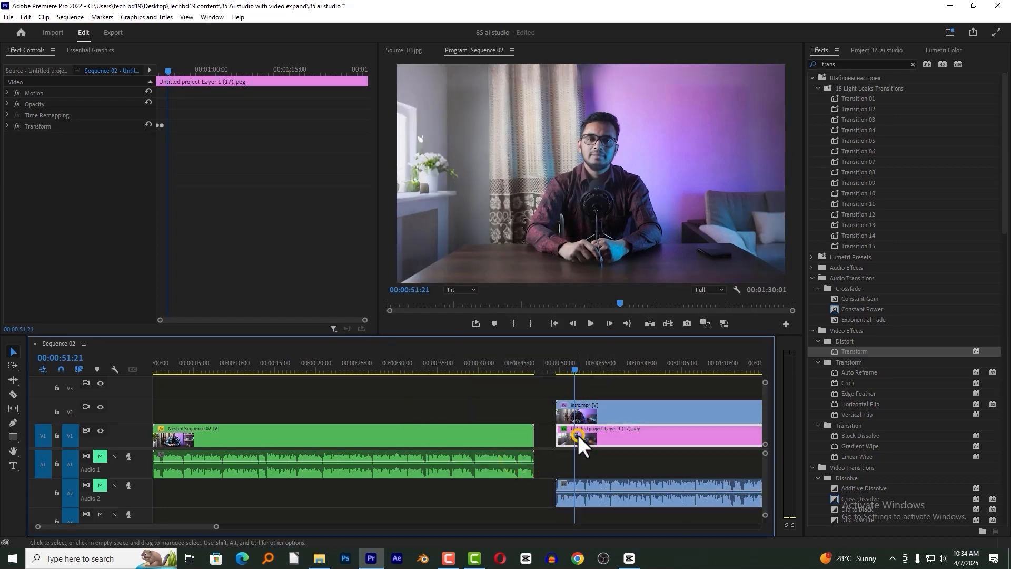
pyautogui.click(579, 396)
pyautogui.click(558, 366)
pyautogui.press('space')
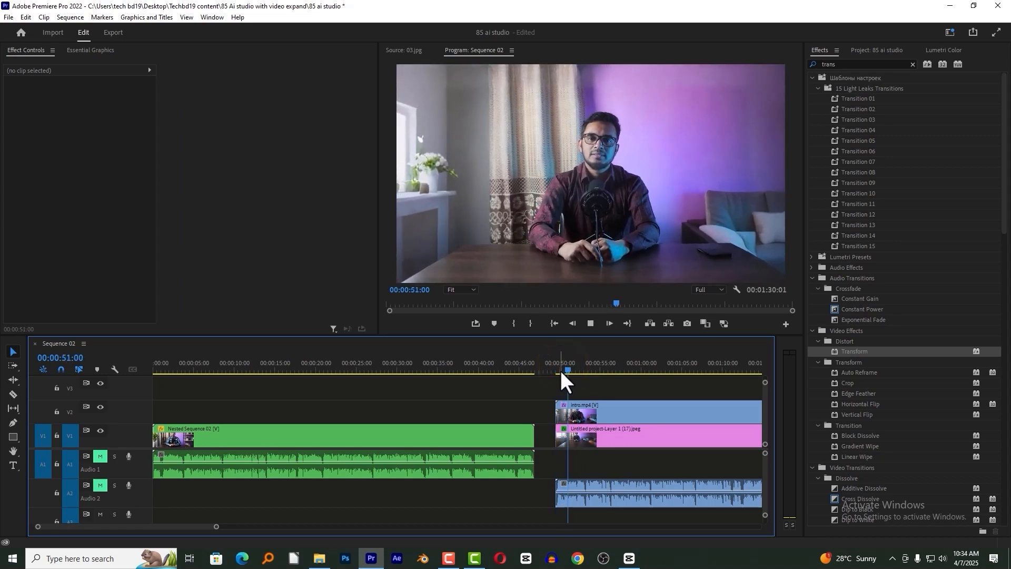
pyautogui.click(557, 370)
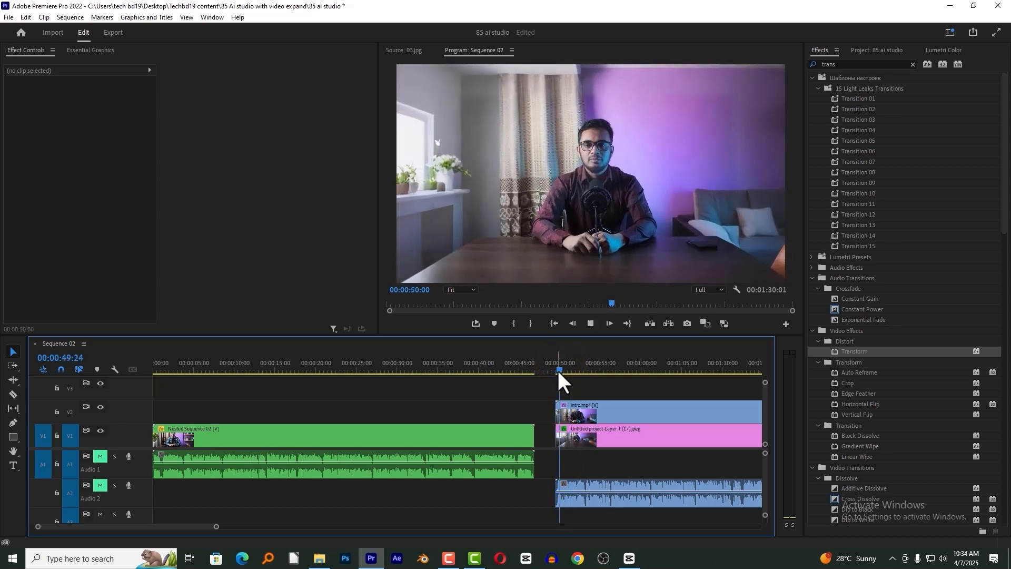